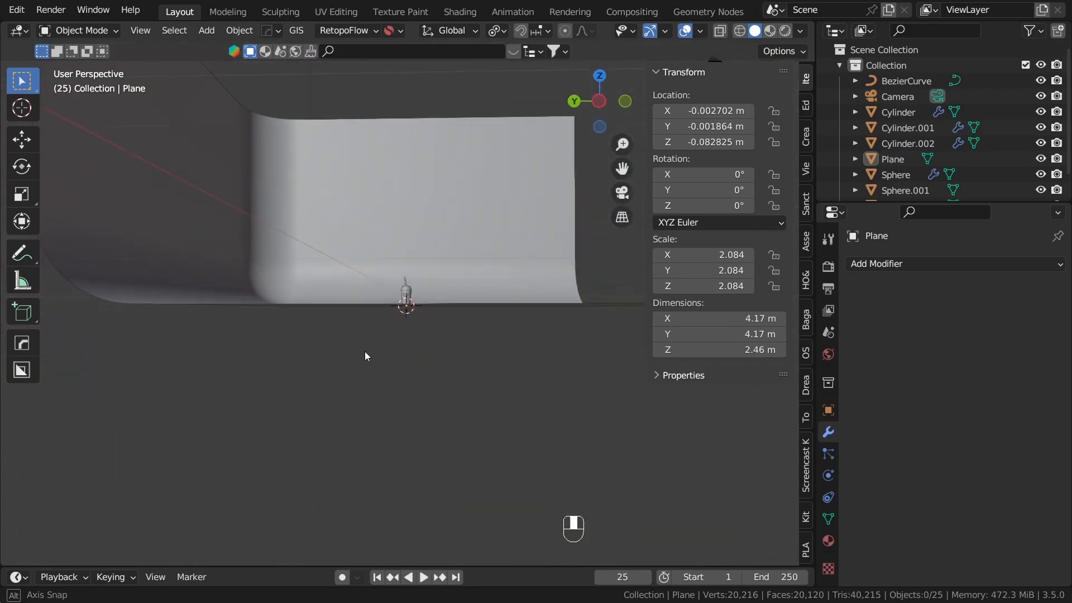
Step: Deselect all objects and save the bubble tea scene
scroll(327, 391, "up", 3)
middle_click_drag(424, 394, 508, 385)
scroll(441, 349, "up", 4)
middle_click_drag(439, 353, 411, 419)
key("shift+b")
left_click_drag(314, 235, 432, 449)
middle_click_drag(430, 347, 433, 390, "shift")
scroll(388, 311, "up", 3)
key("a")
key("a")
key("ctrl+s")
scroll(384, 362, "up", 1)
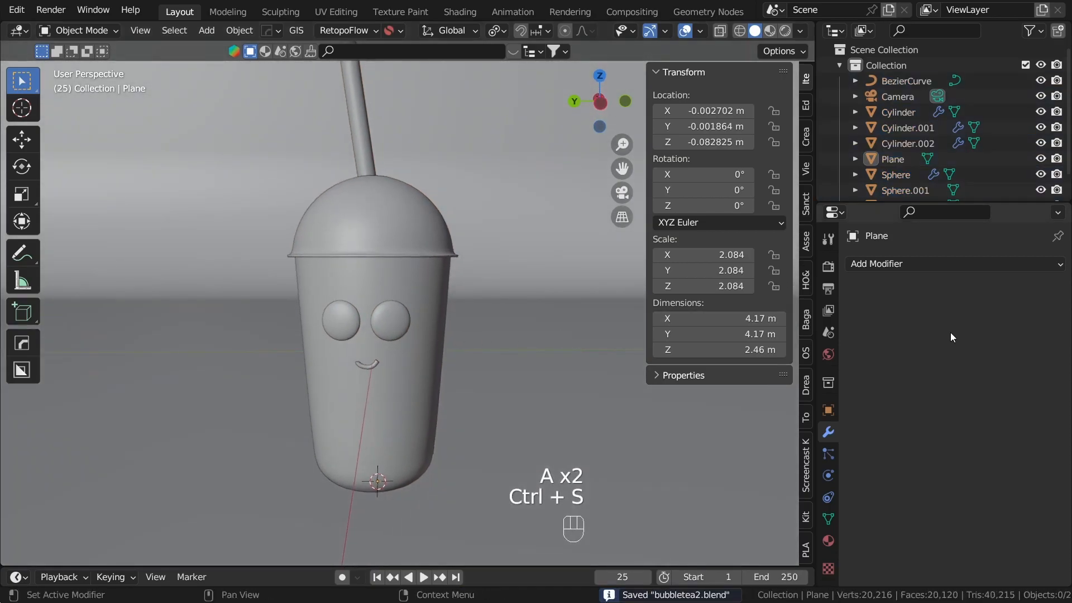
Step: Set the render engine to Cycles with GPU Compute as the device
left_click(828, 264)
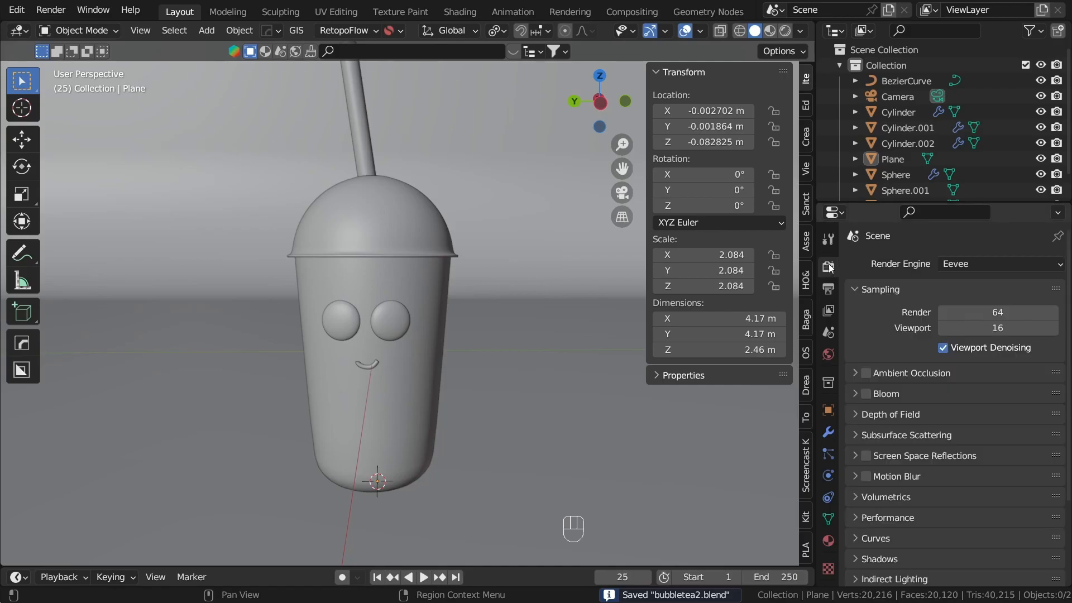
left_click(940, 268)
left_click(952, 314)
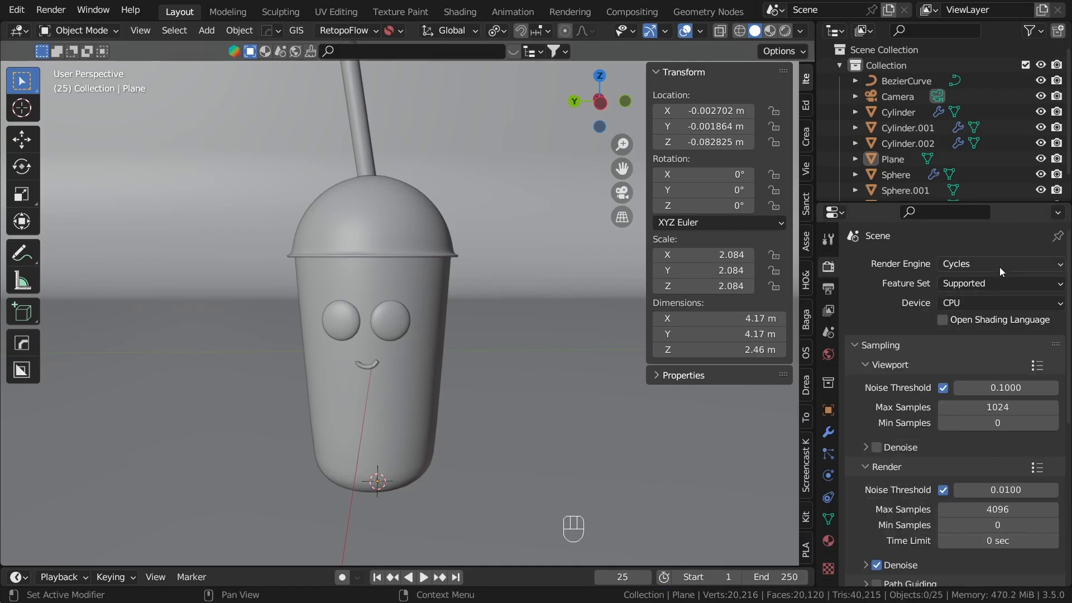
left_click(984, 302)
left_click(973, 338)
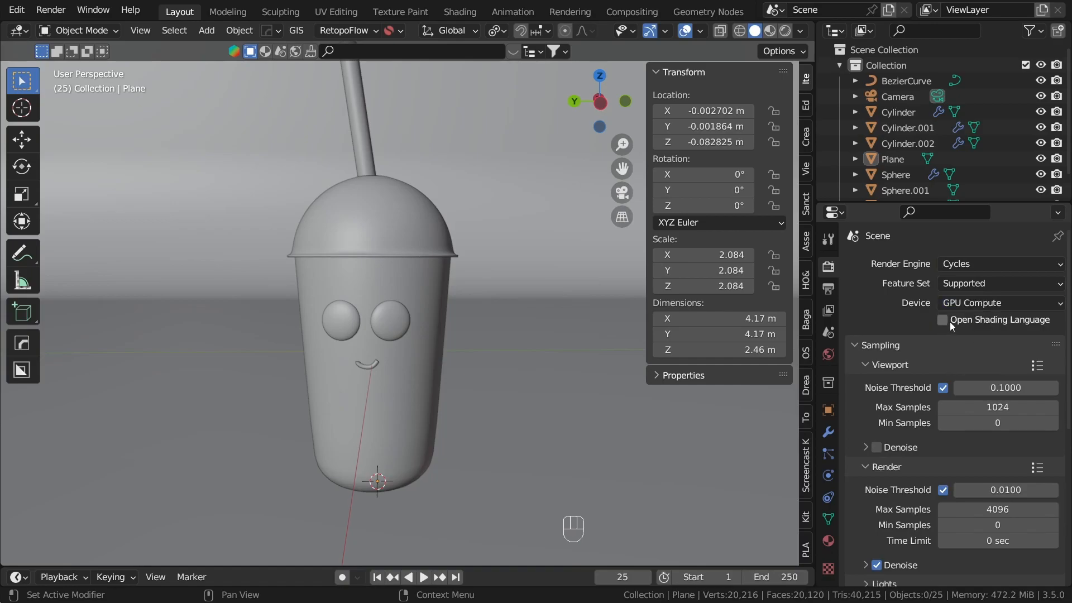
Step: Enable denoising for the viewport in the Cycles sampling settings
scroll(922, 342, "down", 3)
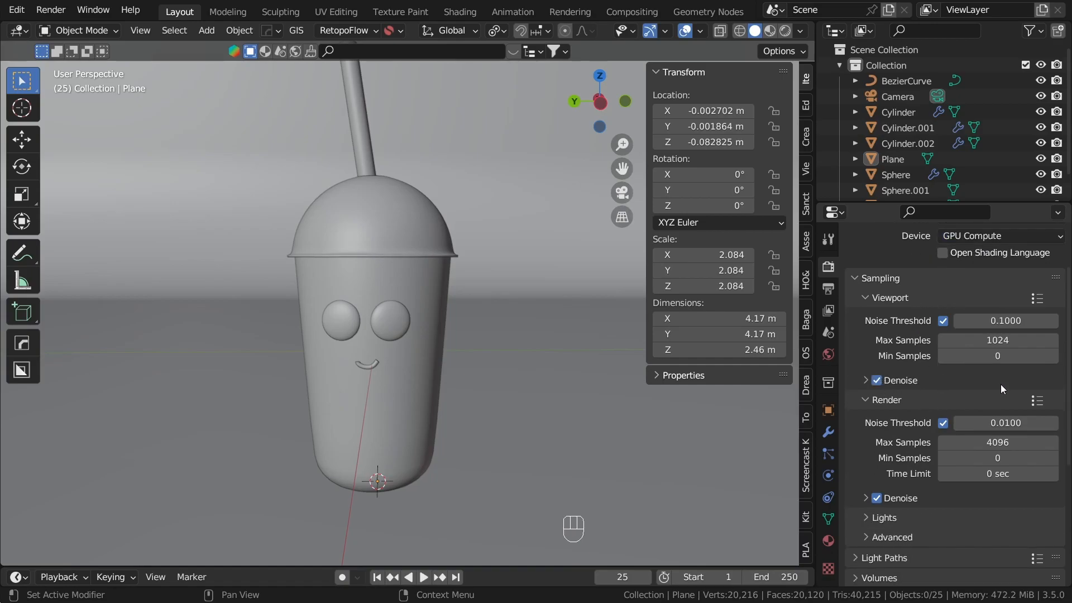
scroll(961, 280, "up", 1)
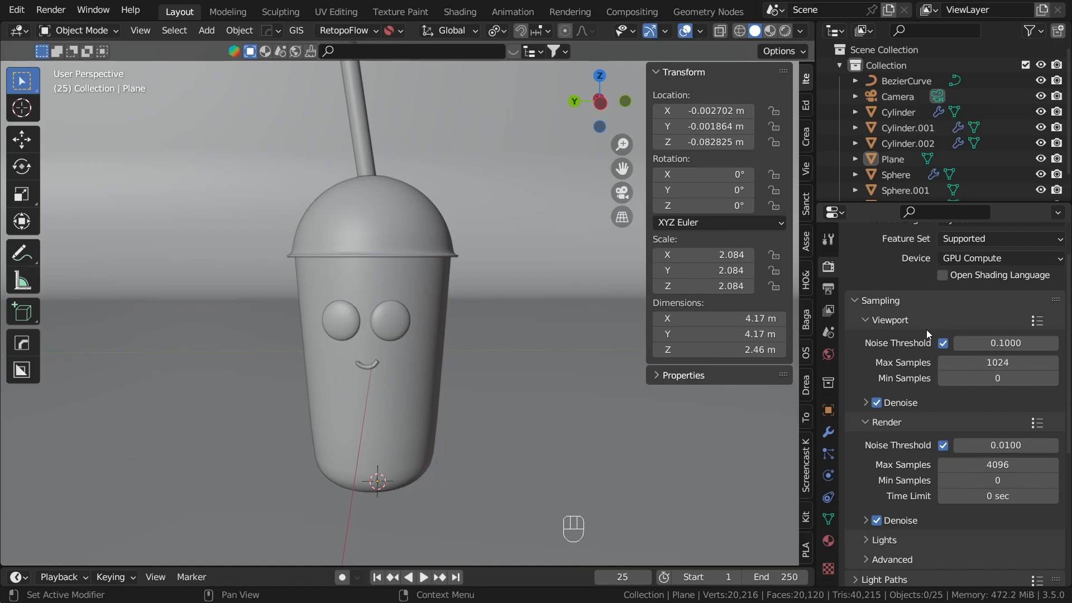
scroll(926, 329, "down", 1)
left_click(860, 380)
left_click(891, 378)
scroll(891, 379, "down", 9)
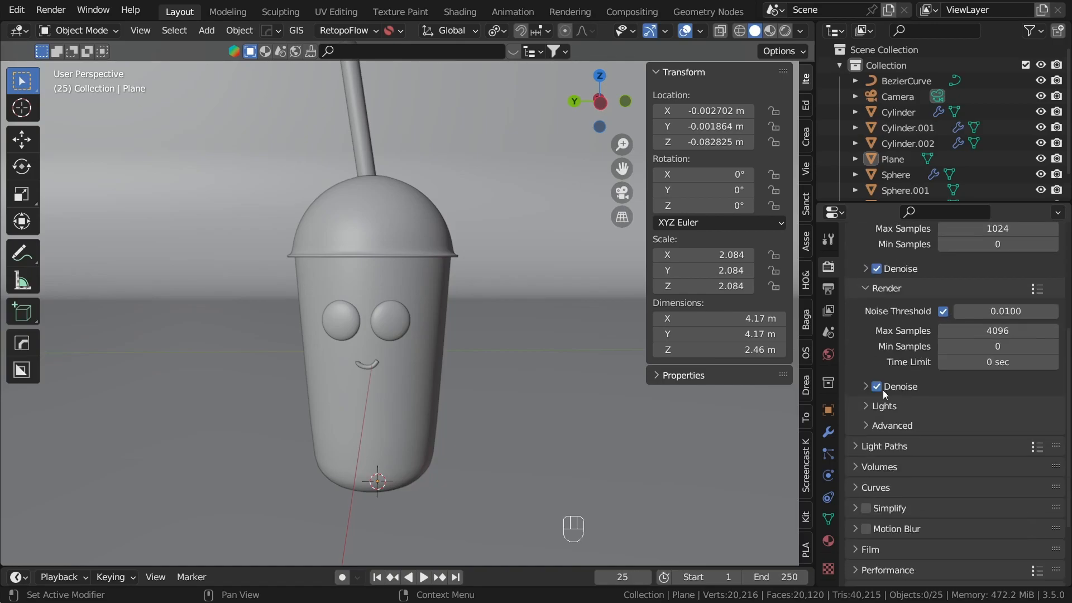
Step: Enable the Transparent option in the render's Film settings
left_click(889, 453)
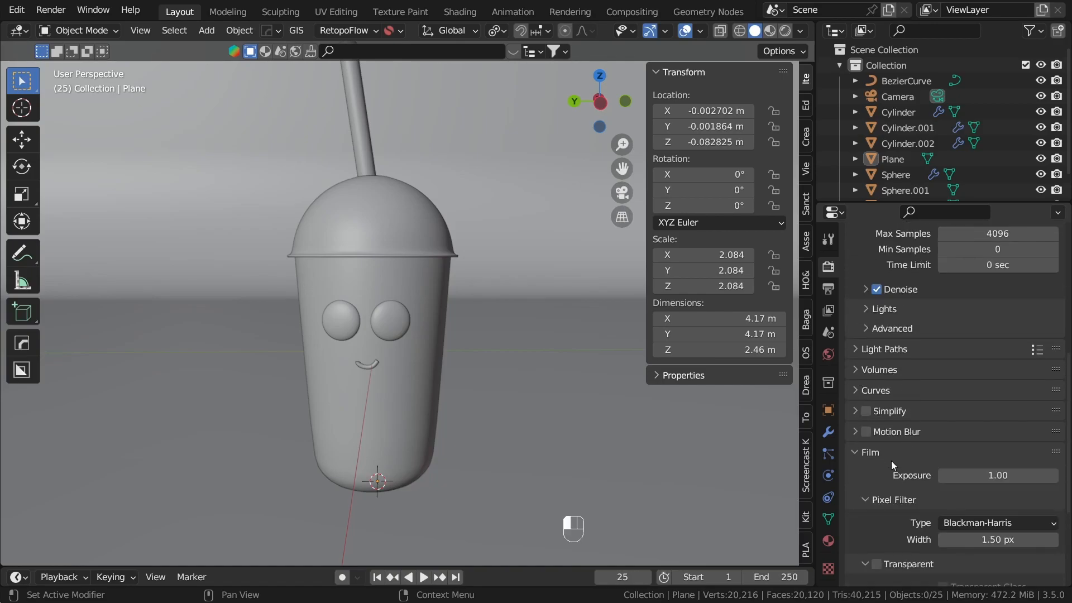
scroll(899, 486, "down", 1)
left_click(876, 541)
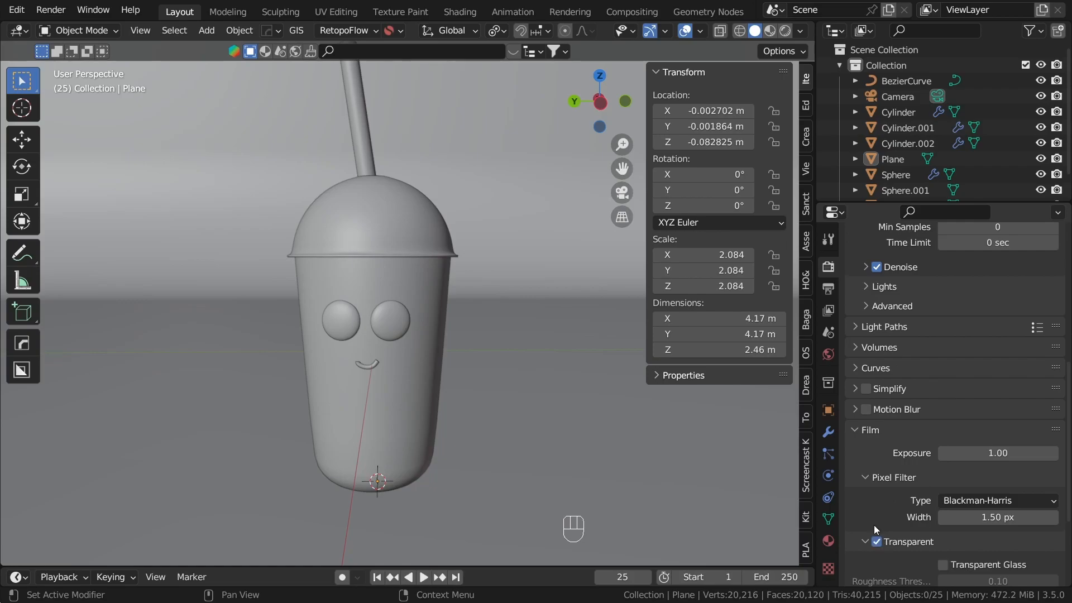
left_click(858, 430)
Step: Set the color management Look to High Contrast
scroll(493, 306, "down", 10)
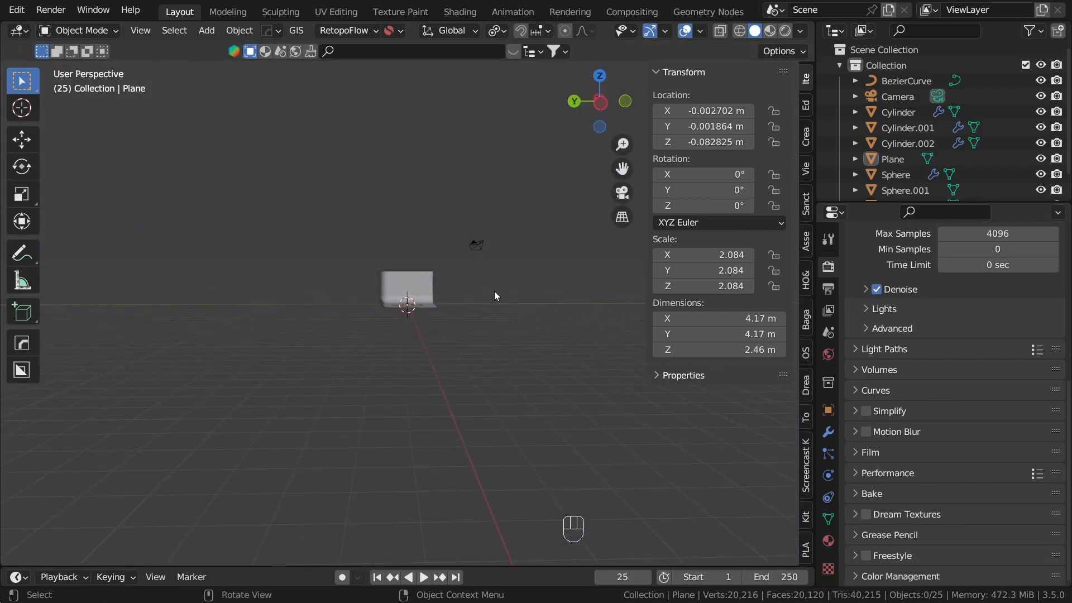
scroll(480, 268, "up", 4)
scroll(479, 272, "up", 3)
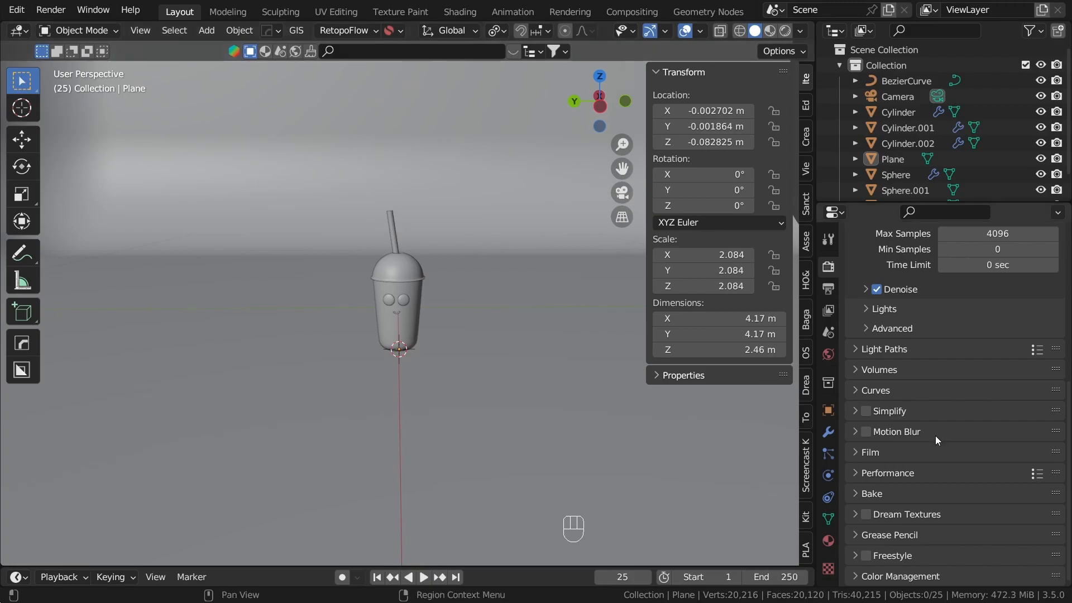
left_click(893, 576)
scroll(932, 500, "down", 6)
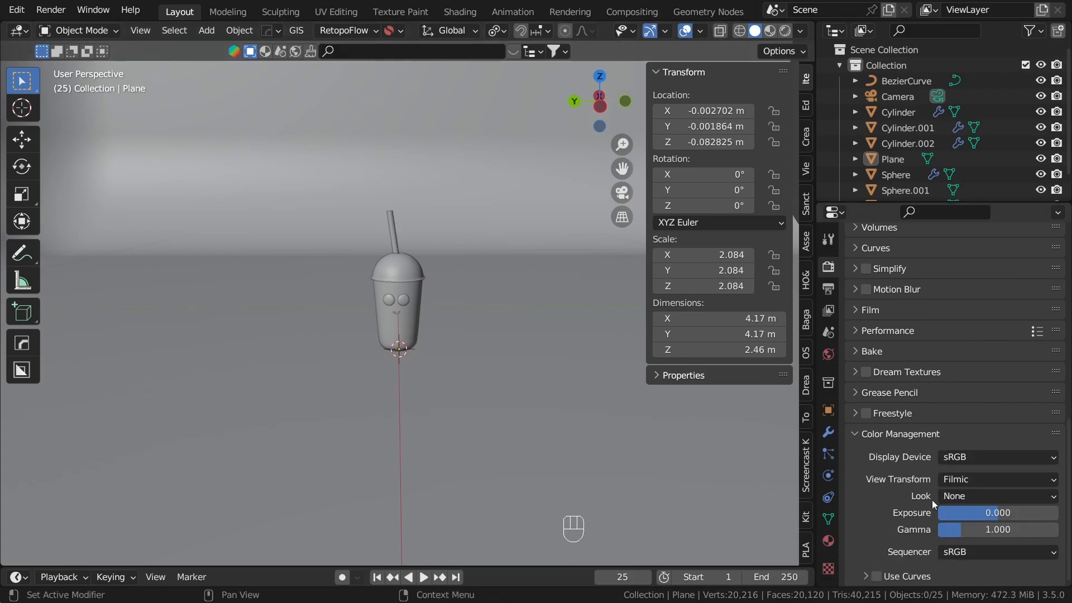
left_click(980, 495)
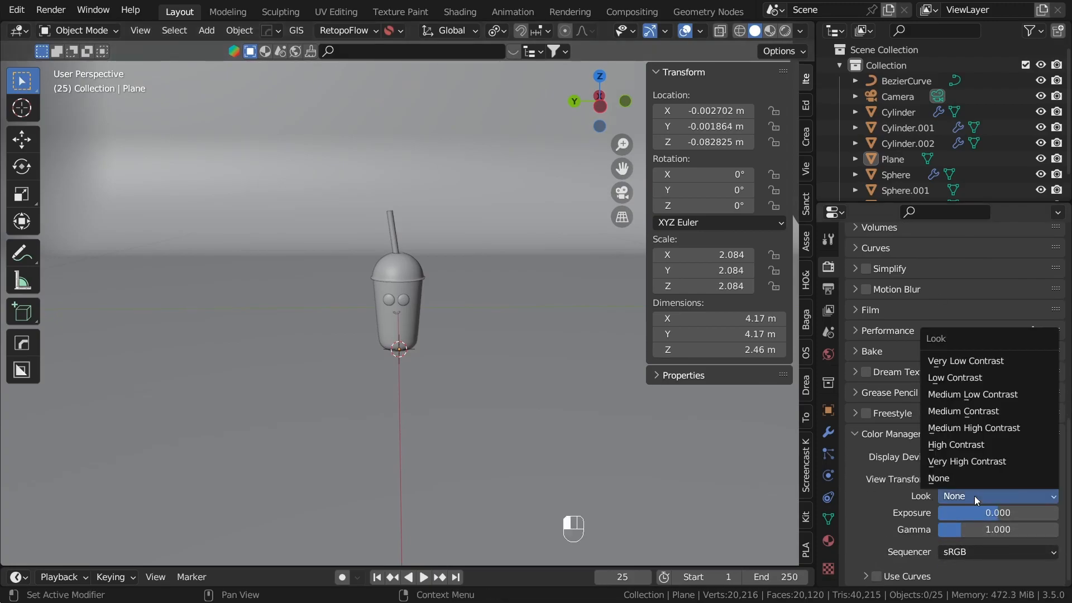
left_click(982, 446)
Step: Preview the cup and backdrop in rendered viewport shading and return to solid shading
middle_click_drag(531, 330, 494, 344)
scroll(494, 343, "down", 9)
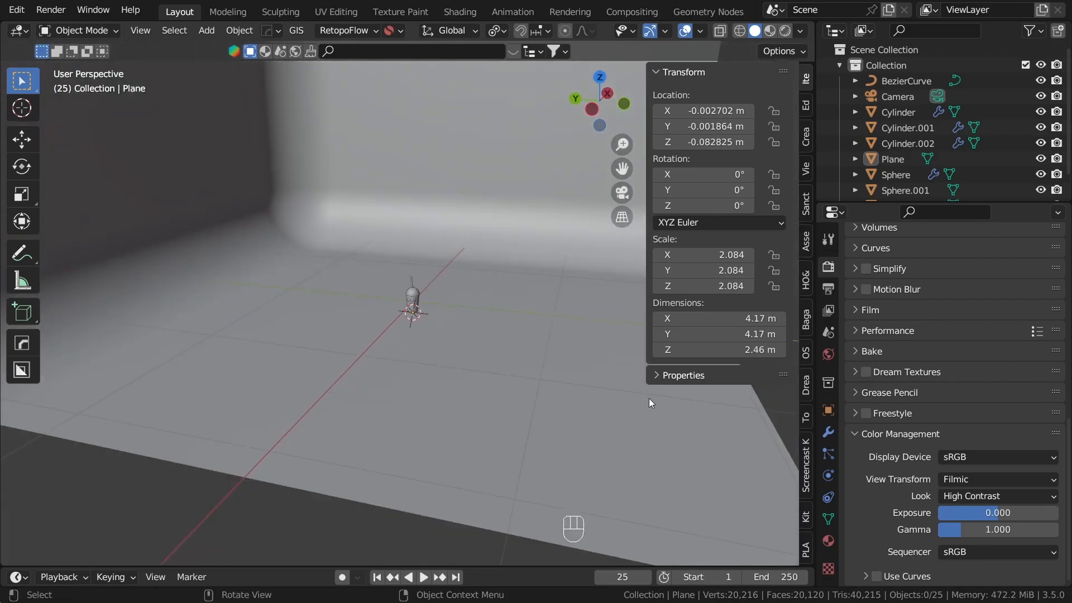
middle_click_drag(674, 395, 672, 401)
scroll(597, 443, "up", 5)
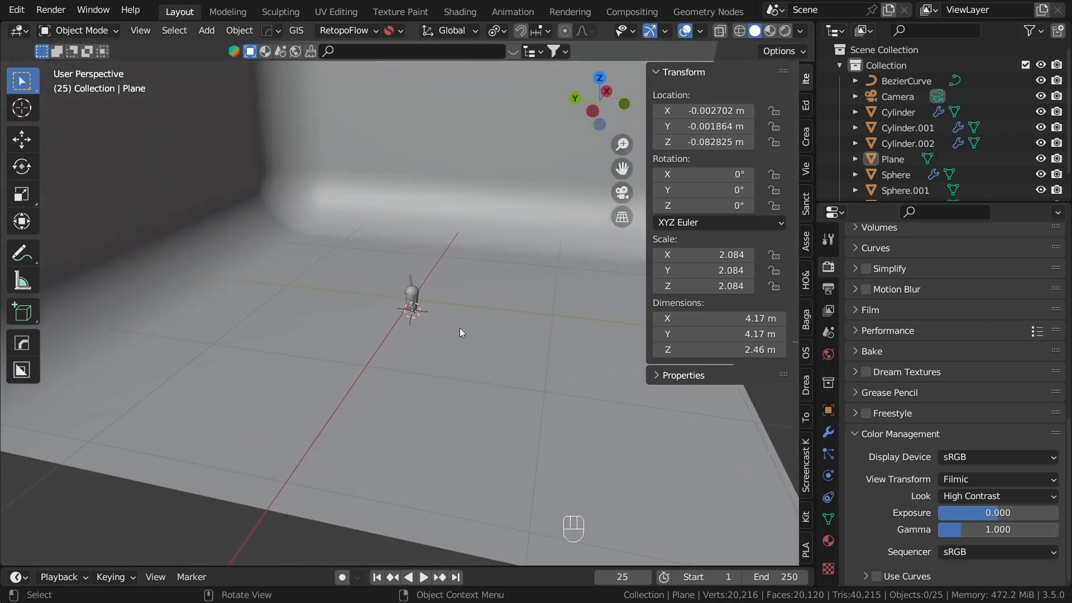
key("z")
left_click(491, 149)
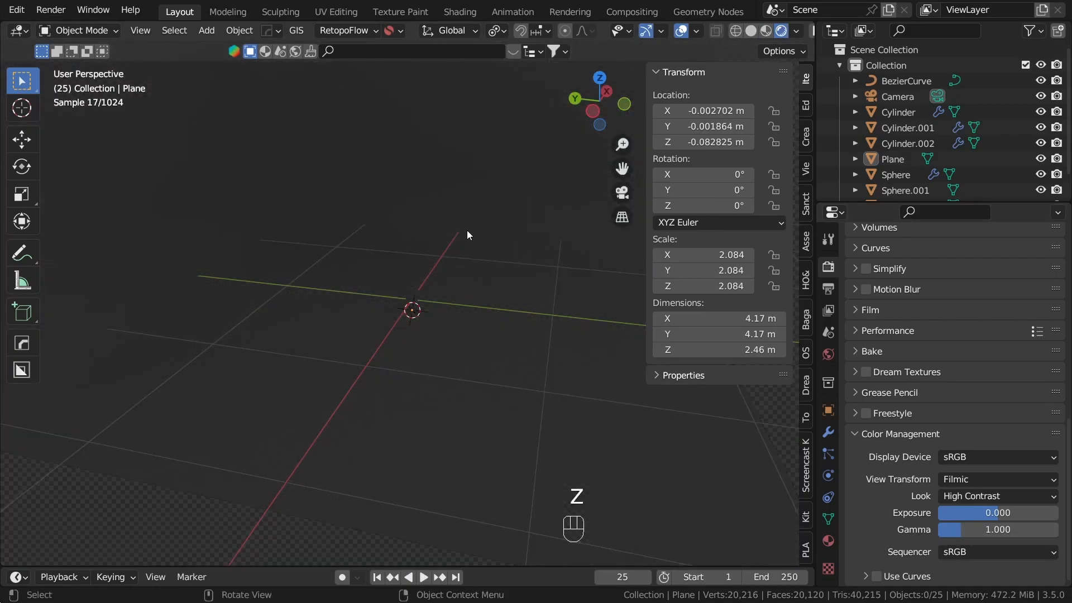
middle_click_drag(444, 277, 479, 313)
scroll(441, 326, "up", 3)
scroll(402, 349, "up", 4)
middle_click_drag(479, 312, 429, 356, "shift")
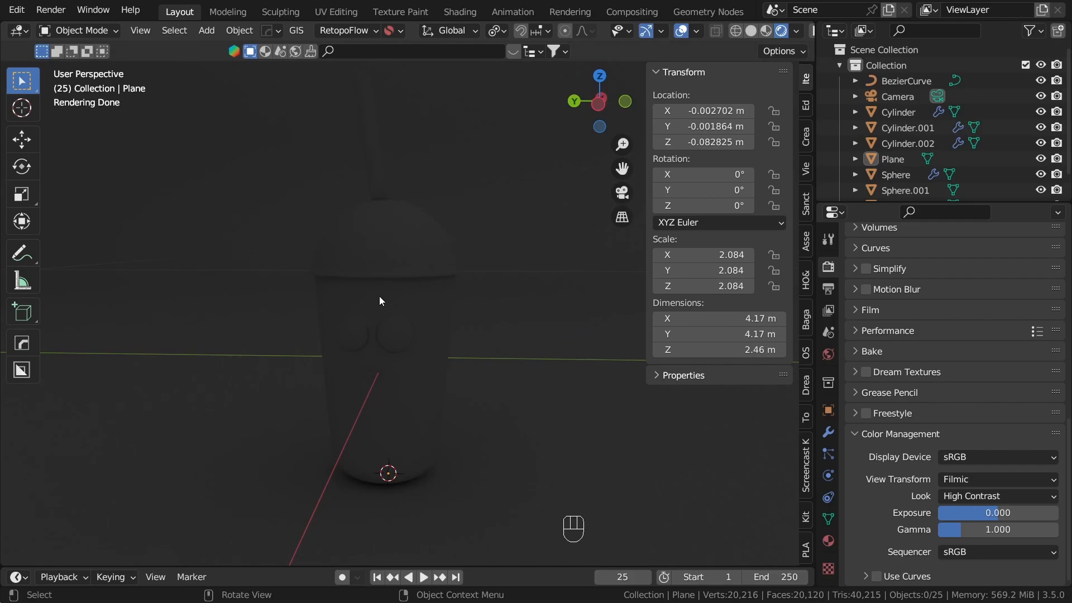
key("z")
Step: Switch to the Shading workspace and set its viewport to solid shading with the cup in view
left_click_drag(346, 566, 279, 416)
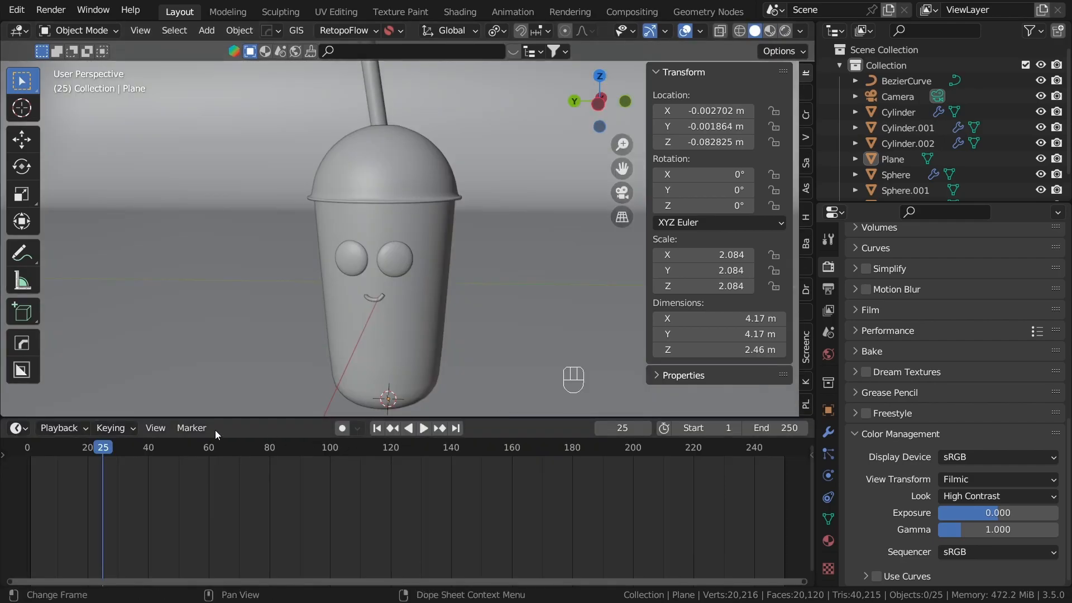
left_click_drag(67, 416, 134, 551)
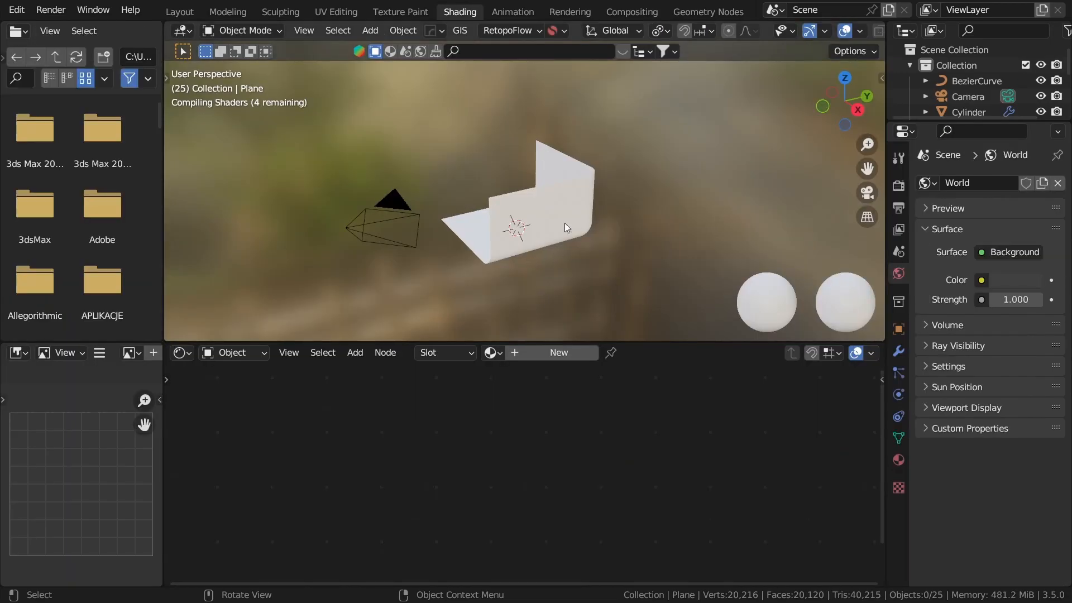
scroll(528, 225, "up", 5)
mouse_move(565, 223)
middle_mouse_down()
mouse_move(528, 224)
mouse_move(611, 247)
middle_mouse_up()
middle_click_drag(611, 246, 539, 145, "shift")
key("z")
left_click(549, 22)
scroll(607, 189, "up", 5)
mouse_move(618, 257)
middle_mouse_down()
mouse_move(692, 208)
mouse_move(426, 211)
middle_mouse_up()
key("z")
left_click(687, 211)
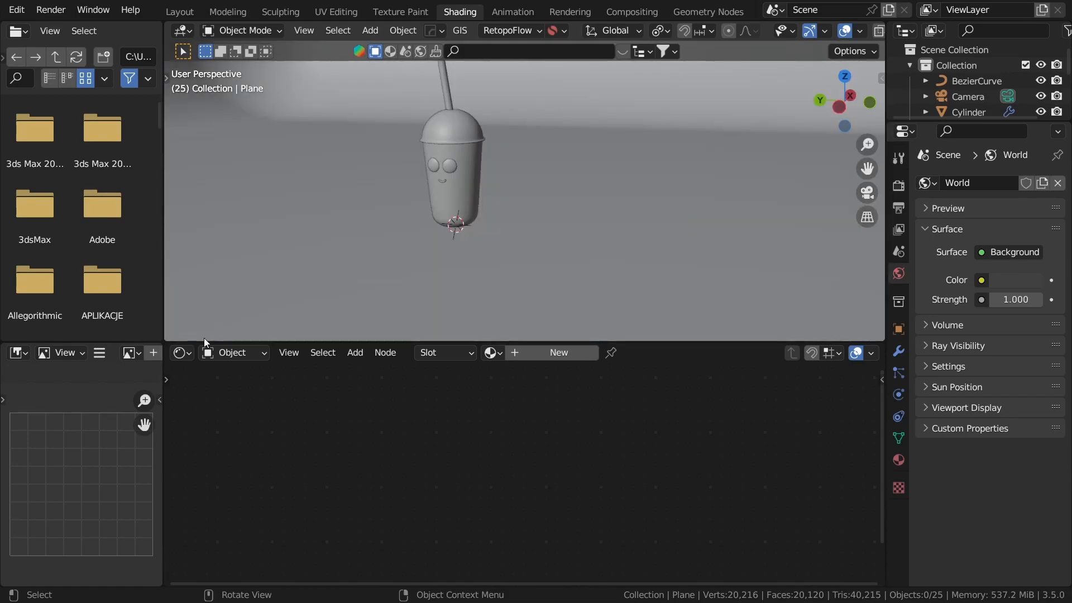
Step: Switch the node editor from object to World shader nodes
left_click(231, 353)
left_click(244, 387)
scroll(493, 449, "up", 3)
middle_click_drag(404, 399, 474, 425)
scroll(473, 425, "up", 2)
key("shift+a")
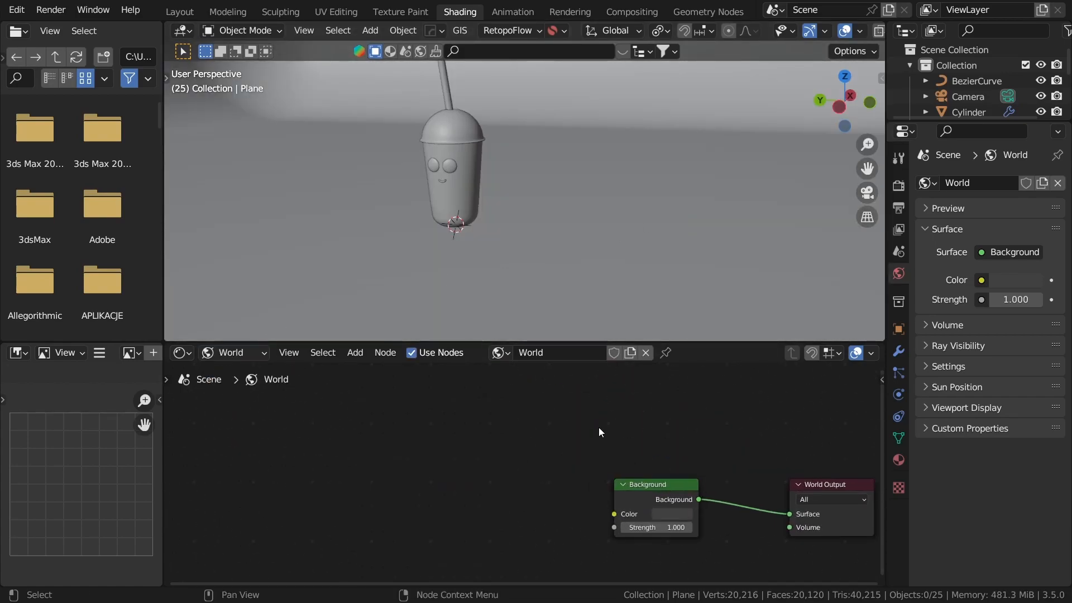
key("shift+a")
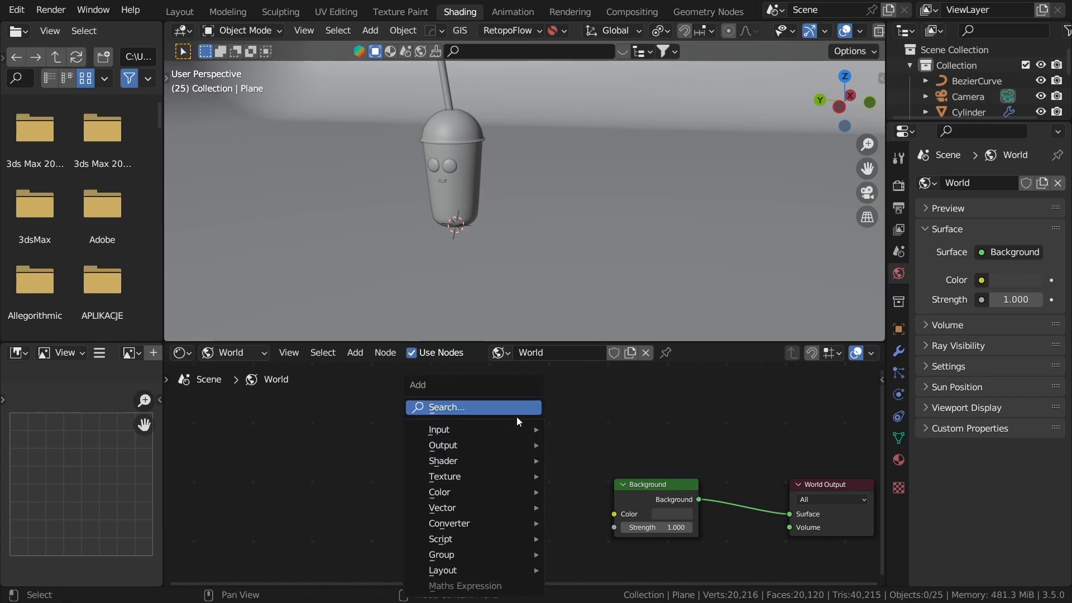
left_click(488, 406)
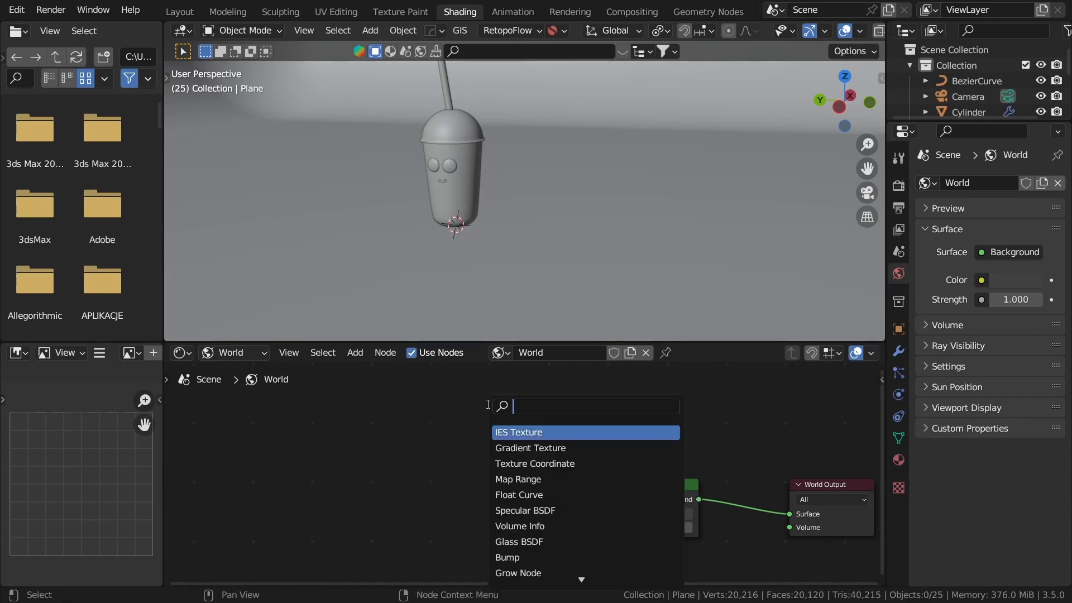
key("Escape")
Step: Add an Environment Texture node before the Background node and connect its Color output to the Background's Color input
key("shift+a")
left_click(504, 403)
type("env")
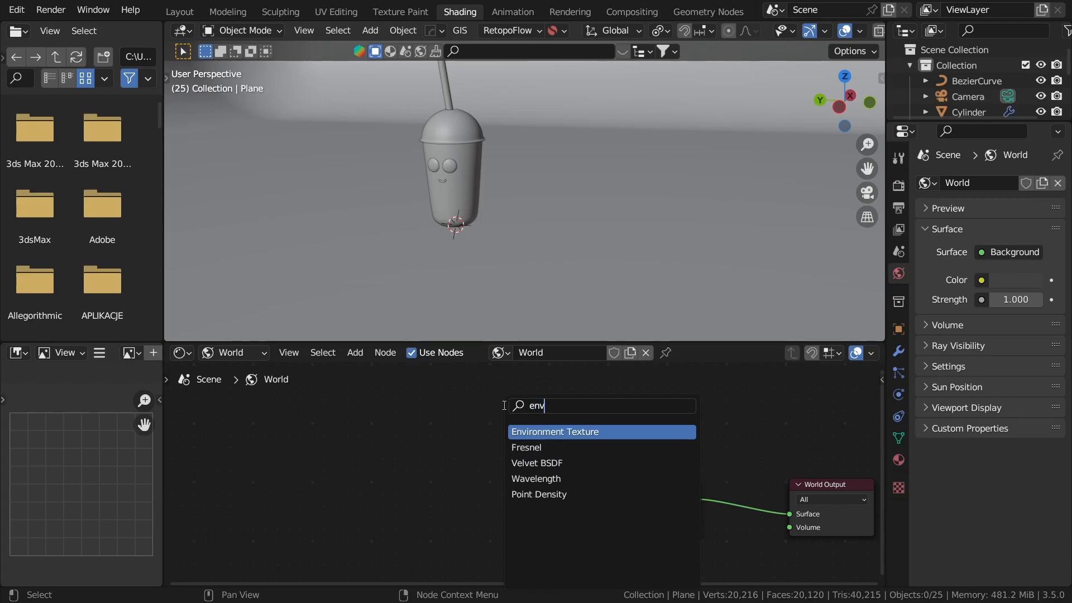
left_click(540, 435)
left_click(377, 498)
left_click_drag(484, 473, 614, 513)
left_click(568, 500)
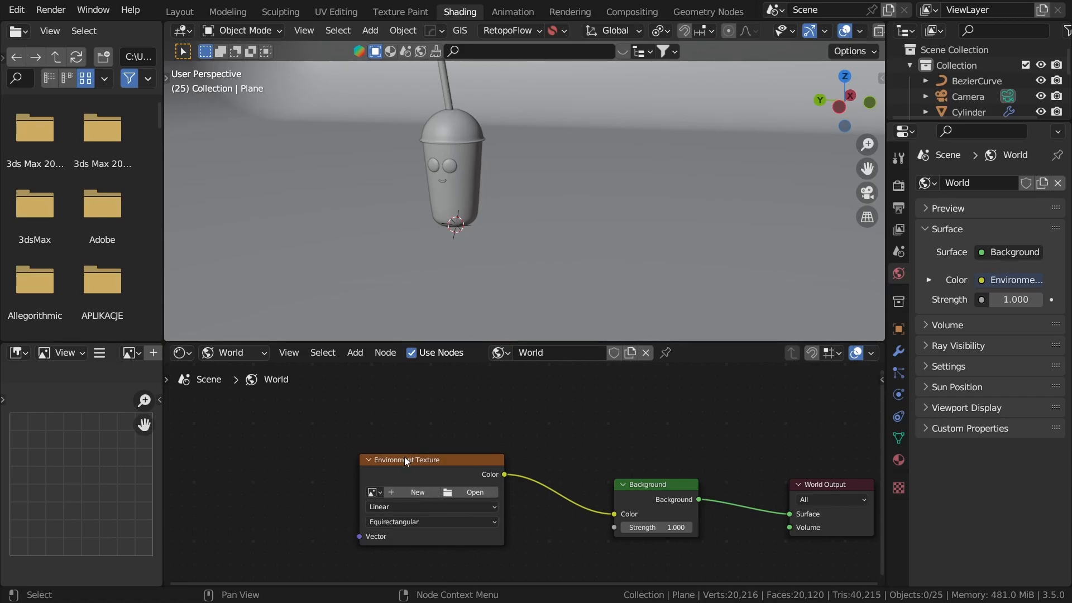
Step: Load the image pink_sunrise_4k.exr into the Environment Texture node
left_click(494, 494)
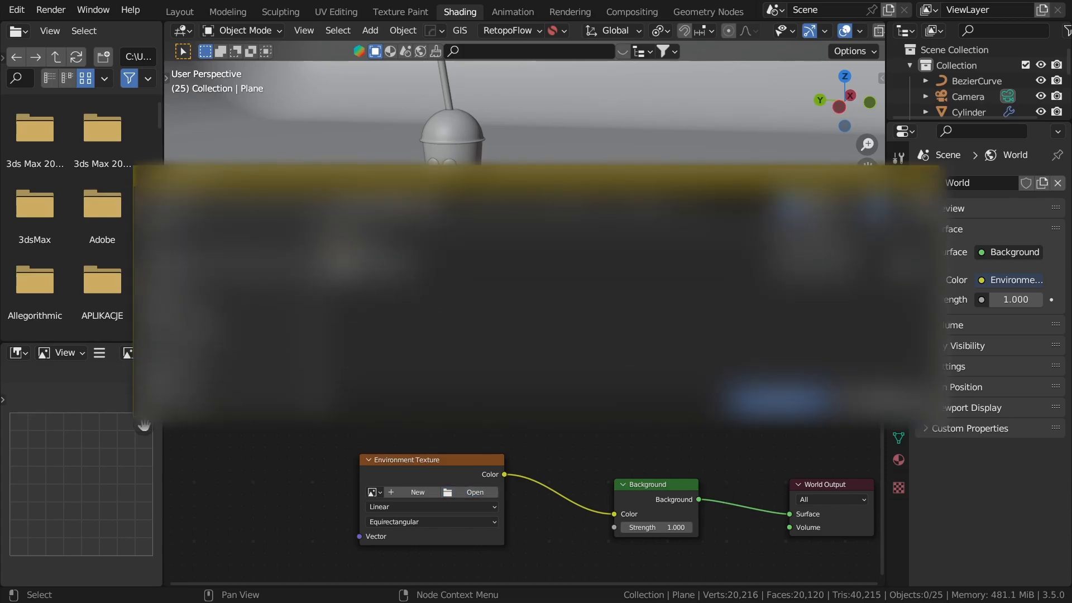
scroll(229, 324, "down", 5)
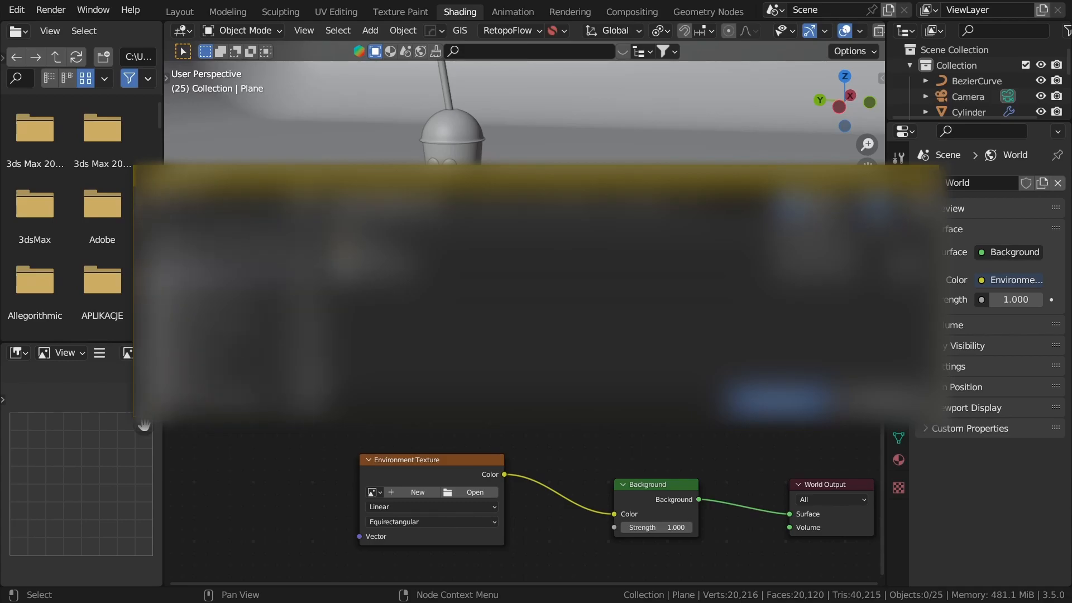
left_click(179, 255)
scroll(564, 313, "down", 5)
scroll(620, 313, "down", 1)
scroll(621, 313, "up", 1)
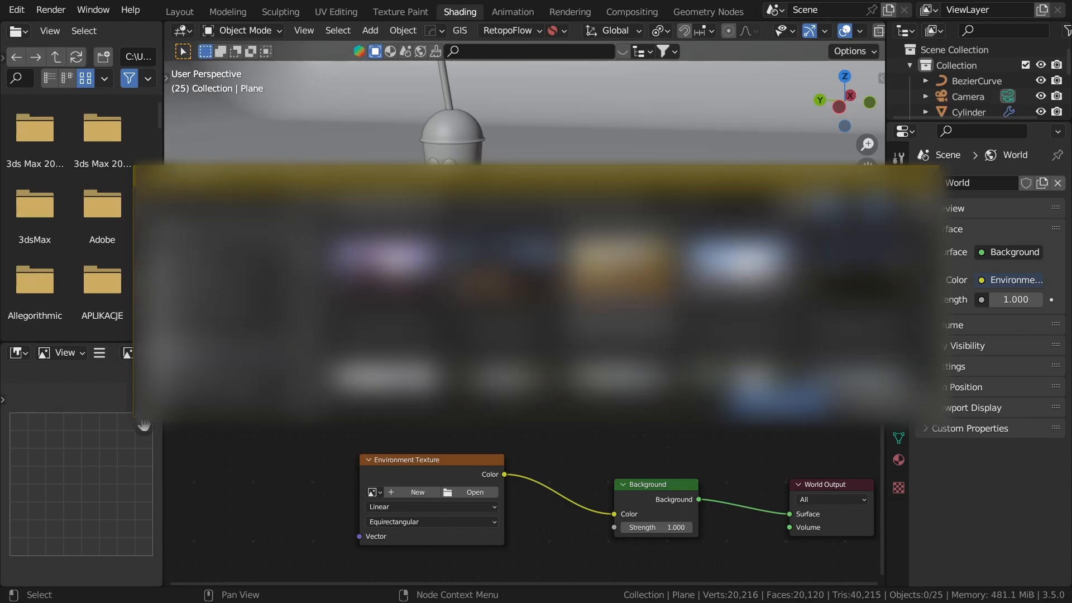
double_click(387, 295)
scroll(838, 31, "down", 5)
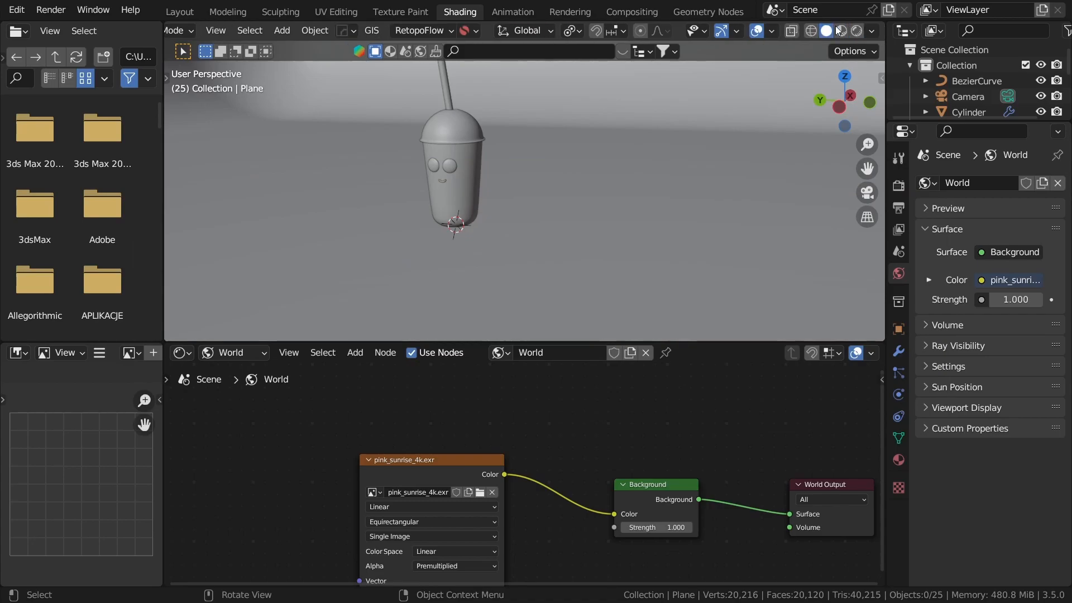
Step: Display the cup in rendered viewport shading and enlarge the viewport above the node editor
left_click(856, 30)
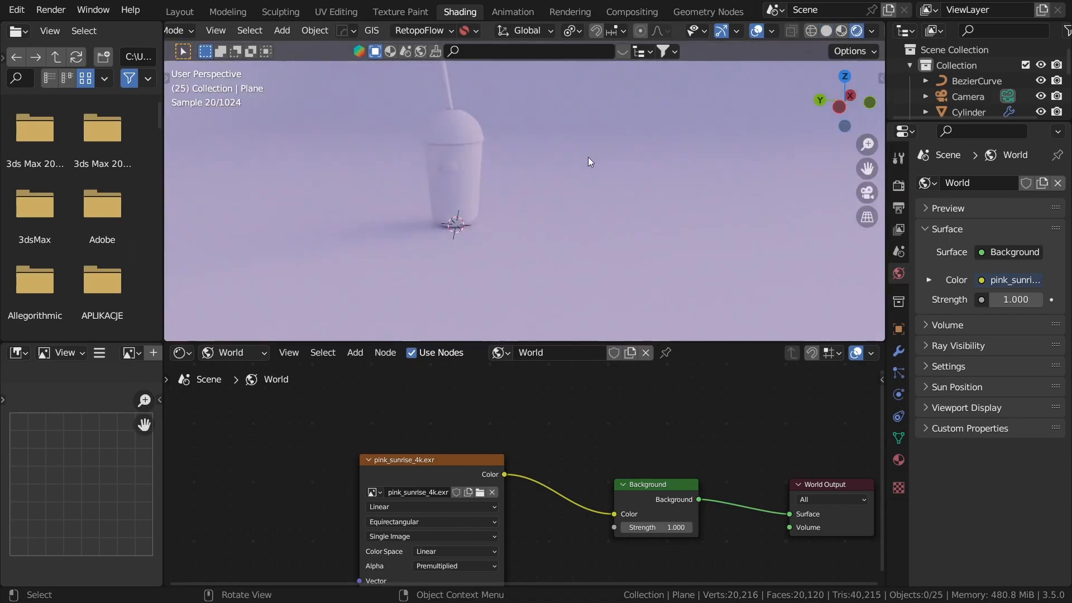
scroll(557, 168, "up", 4)
mouse_move(451, 183)
middle_mouse_down("shift")
mouse_move(639, 240)
mouse_move(610, 216)
mouse_move(696, 223)
mouse_move(664, 226)
mouse_move(668, 193)
mouse_move(639, 233)
mouse_move(641, 249)
middle_mouse_up("shift")
scroll(695, 223, "up", 2)
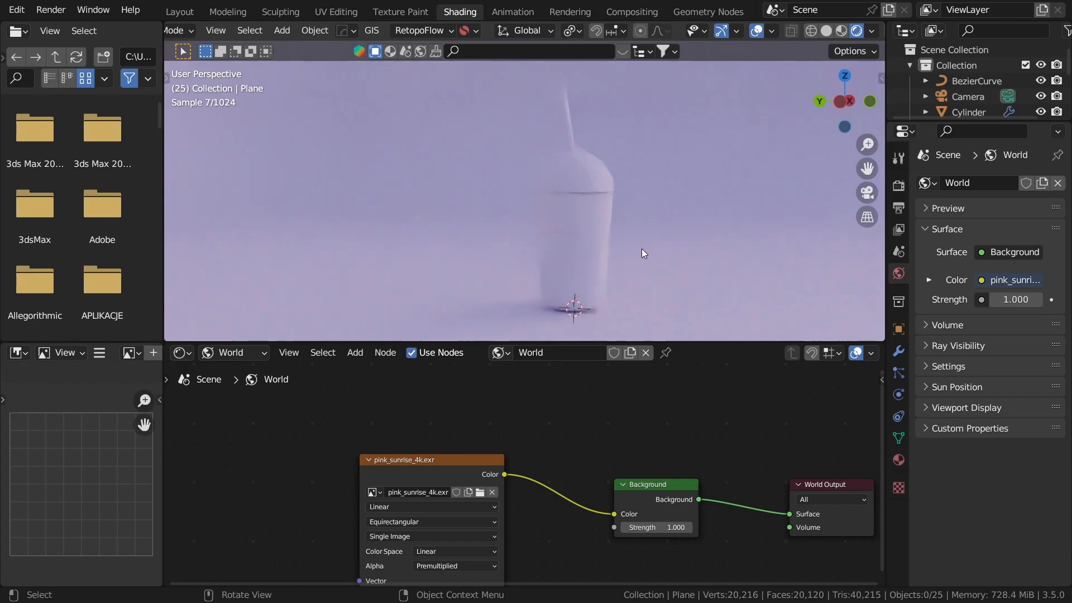
left_click_drag(722, 341, 723, 464)
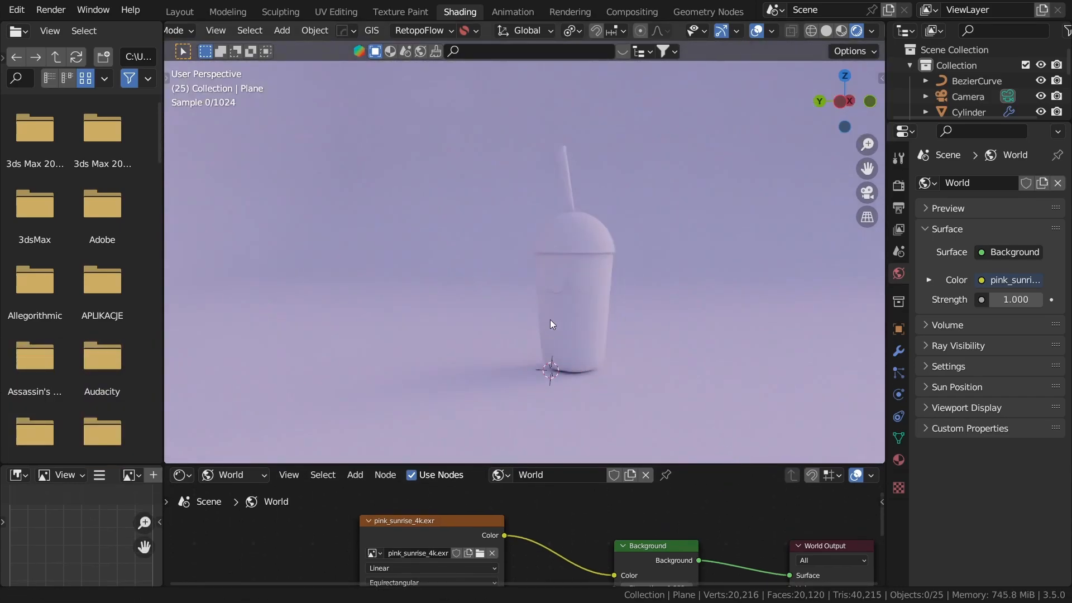
middle_click_drag(557, 320, 639, 455)
left_click_drag(641, 469, 648, 393)
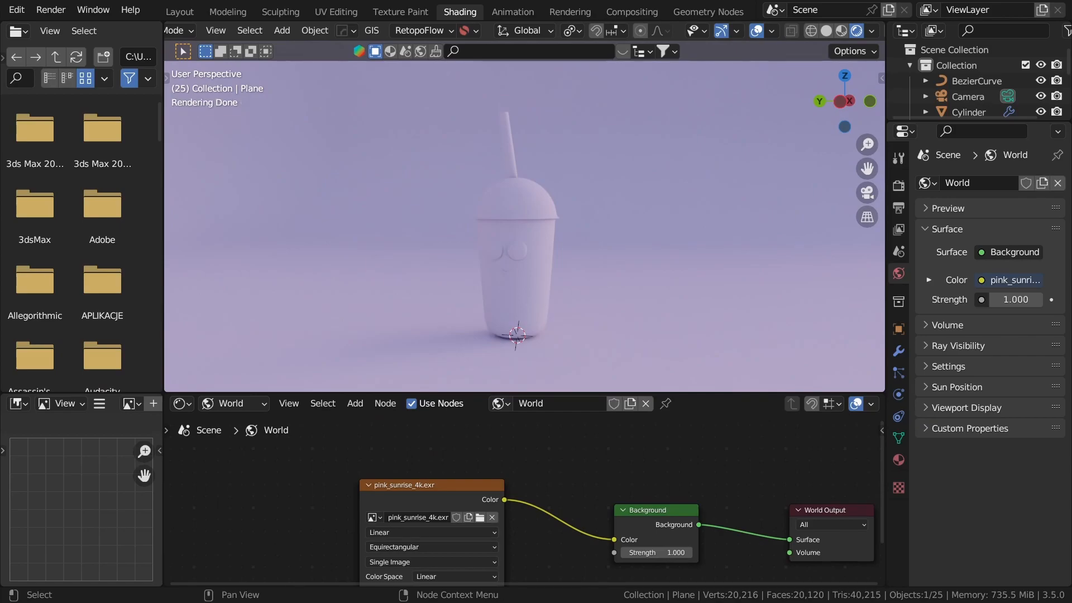
Step: Switch the node editor back to object shading and create a new material named Background for the backdrop plane
left_click(246, 403)
left_click(231, 419)
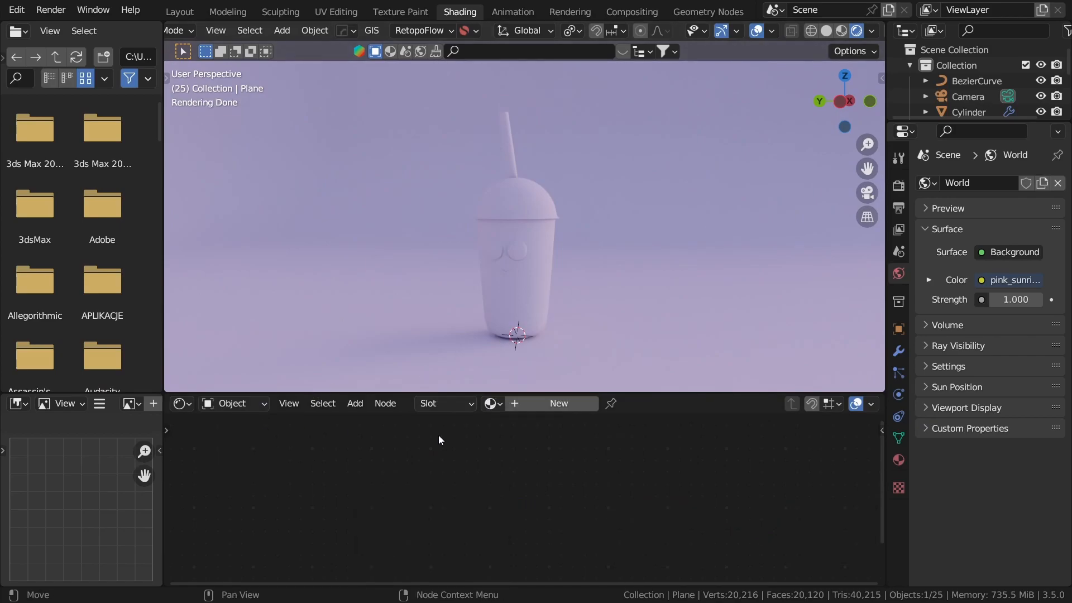
left_click(542, 404)
left_click(618, 402)
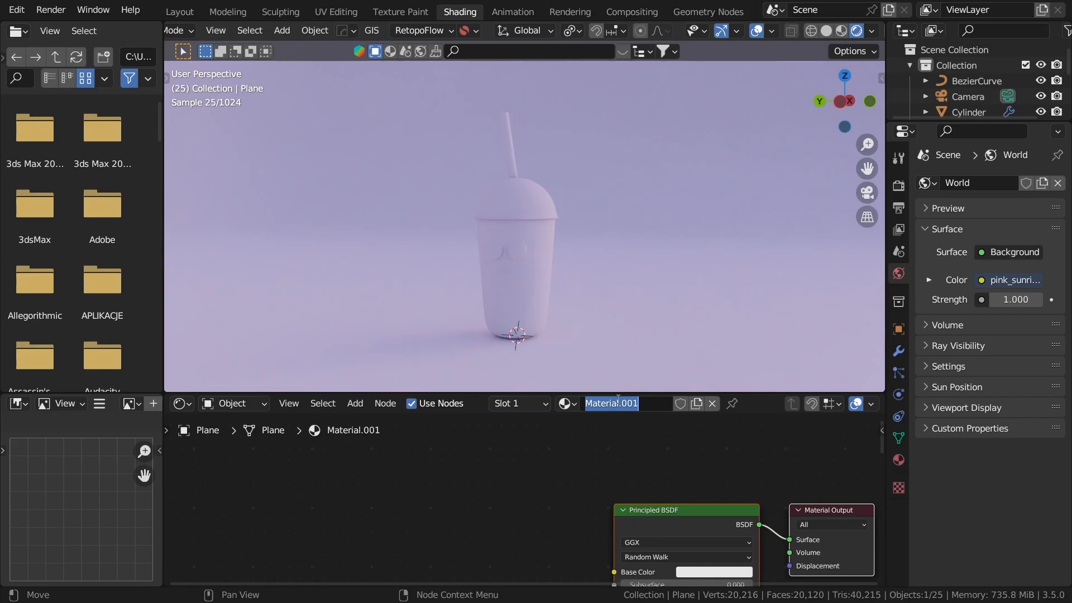
key("BackSpace")
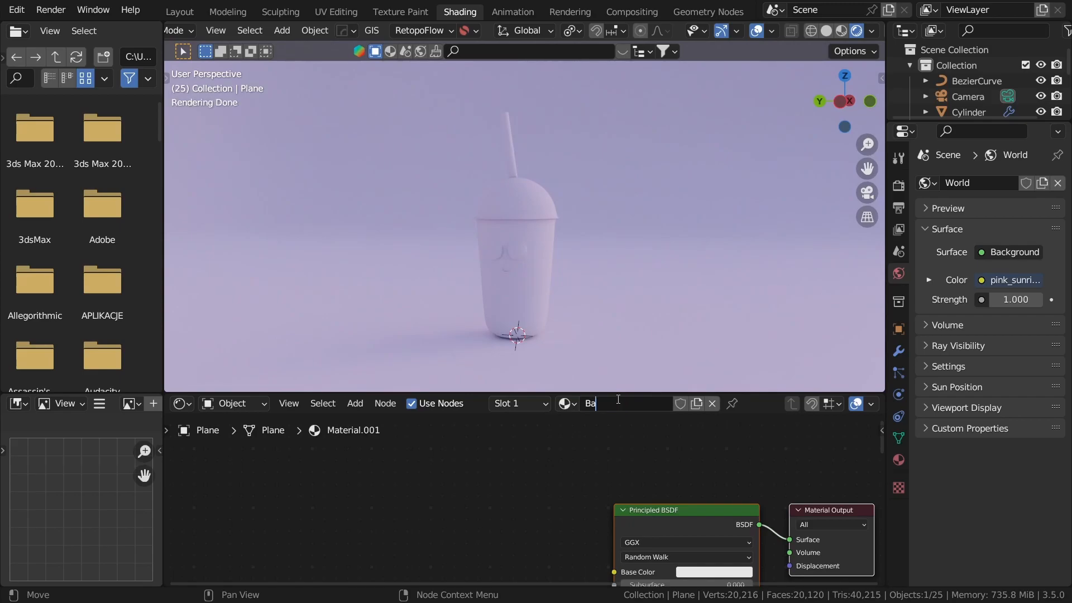
type("Background")
key("Return")
Step: Set the Base Color of the Background material's Principled BSDF to a light orange with Value 0.800
key("Home")
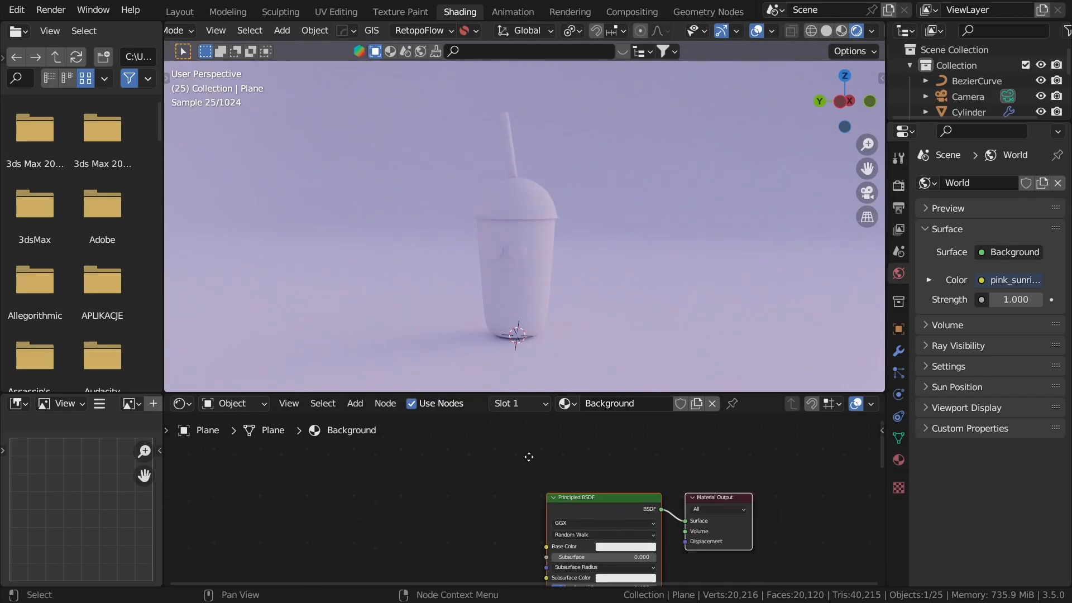
left_click_drag(610, 390, 611, 356)
scroll(561, 434, "up", 3)
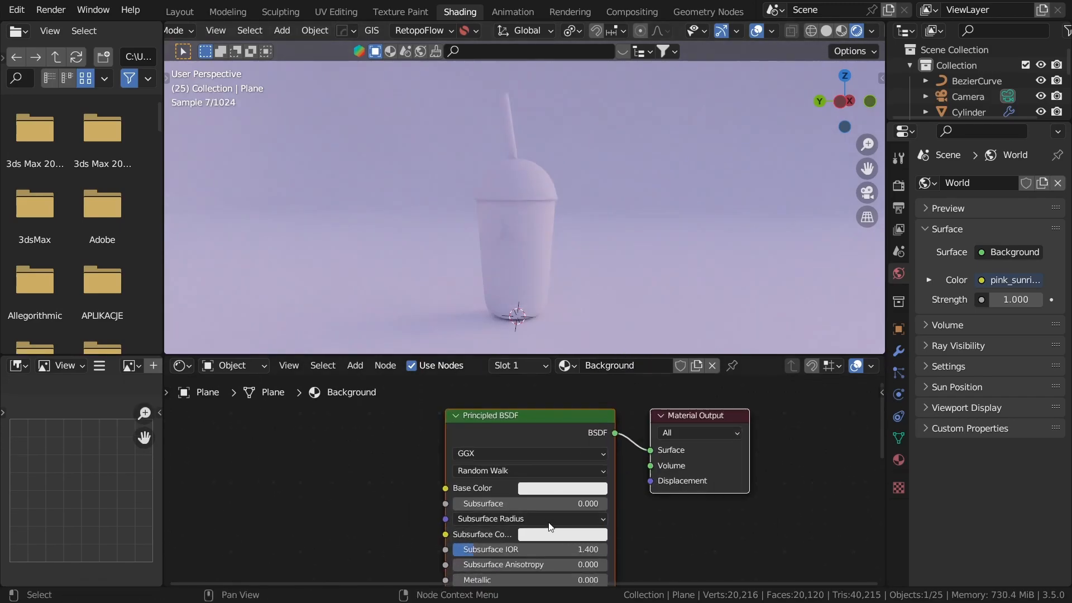
middle_click_drag(562, 433, 563, 452)
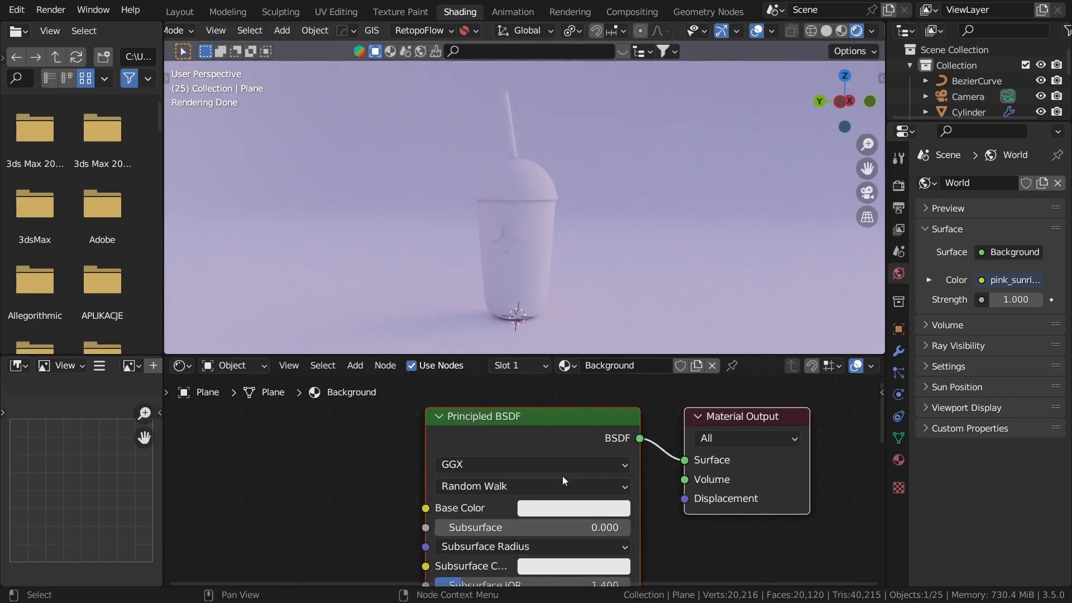
left_click(564, 507)
left_click_drag(588, 346, 574, 347)
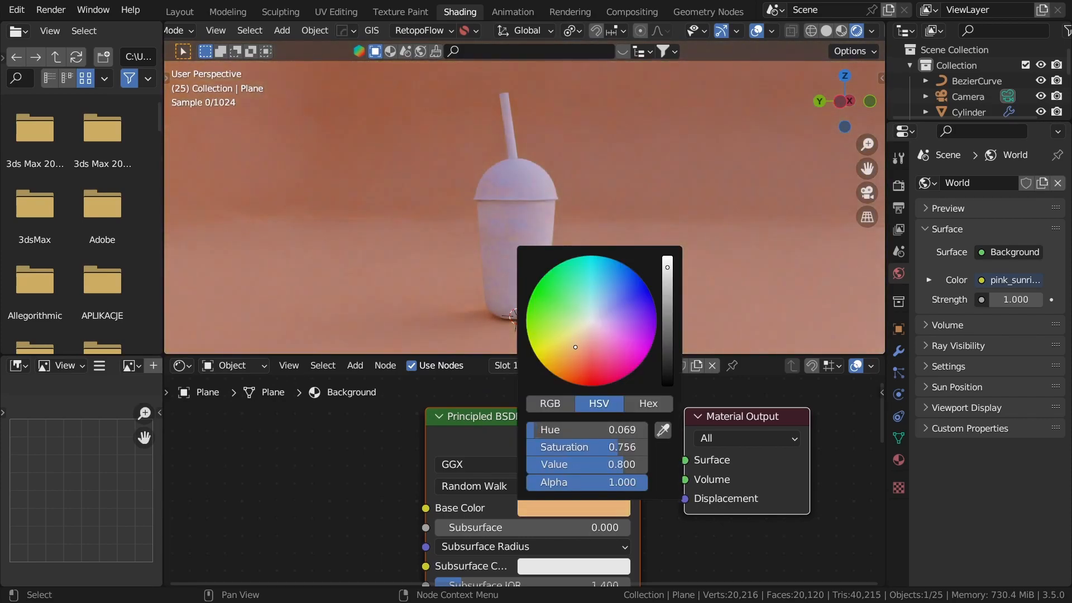
left_click_drag(577, 350, 571, 344)
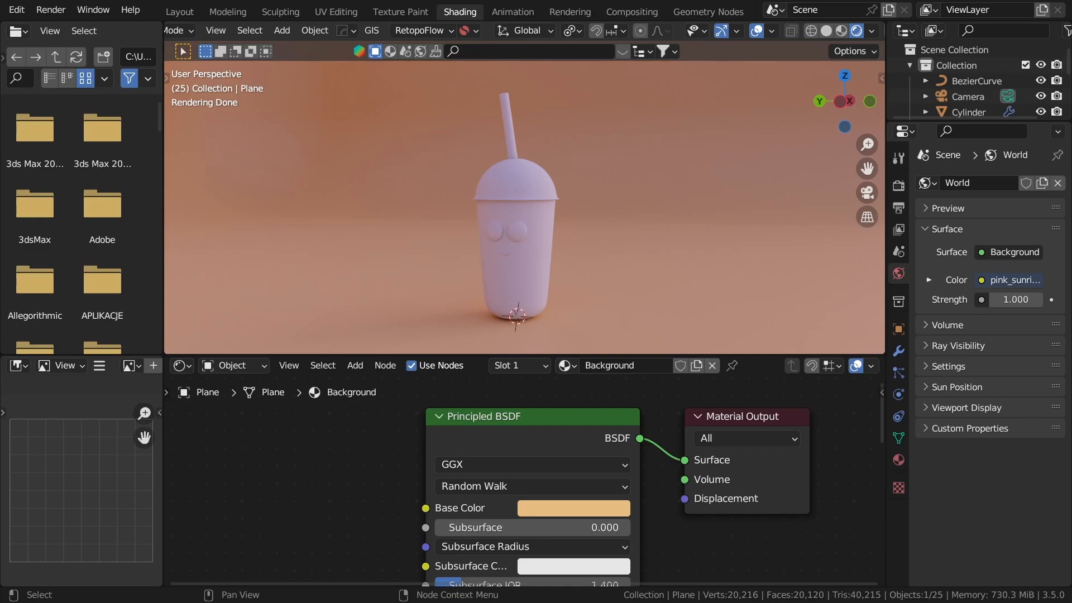
Step: Create a new material named plastic on the cup body
left_click(541, 293)
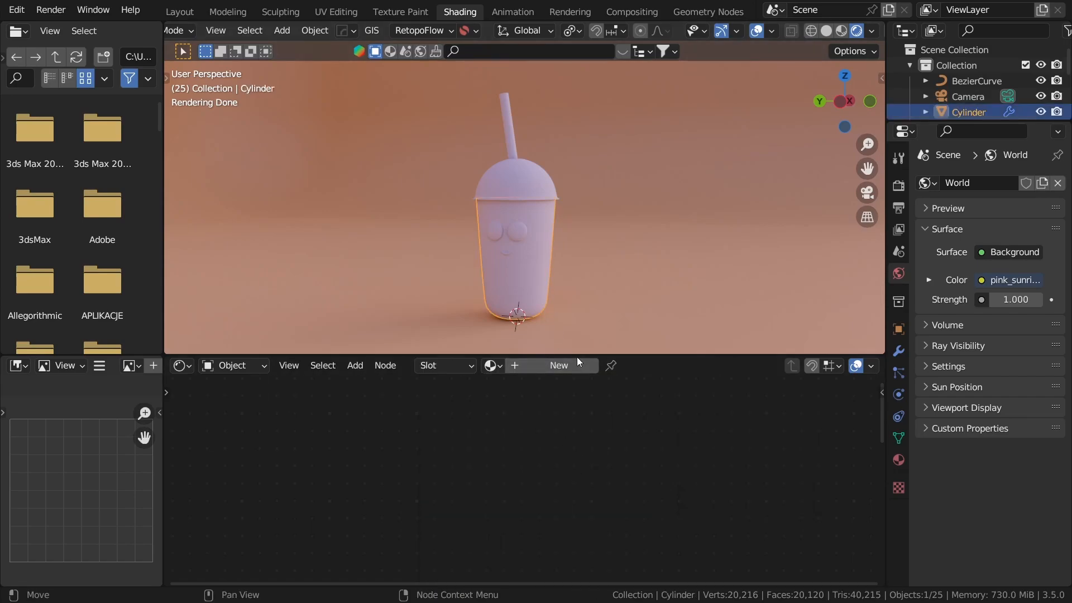
left_click(559, 365)
left_click(604, 363)
key("BackSpace")
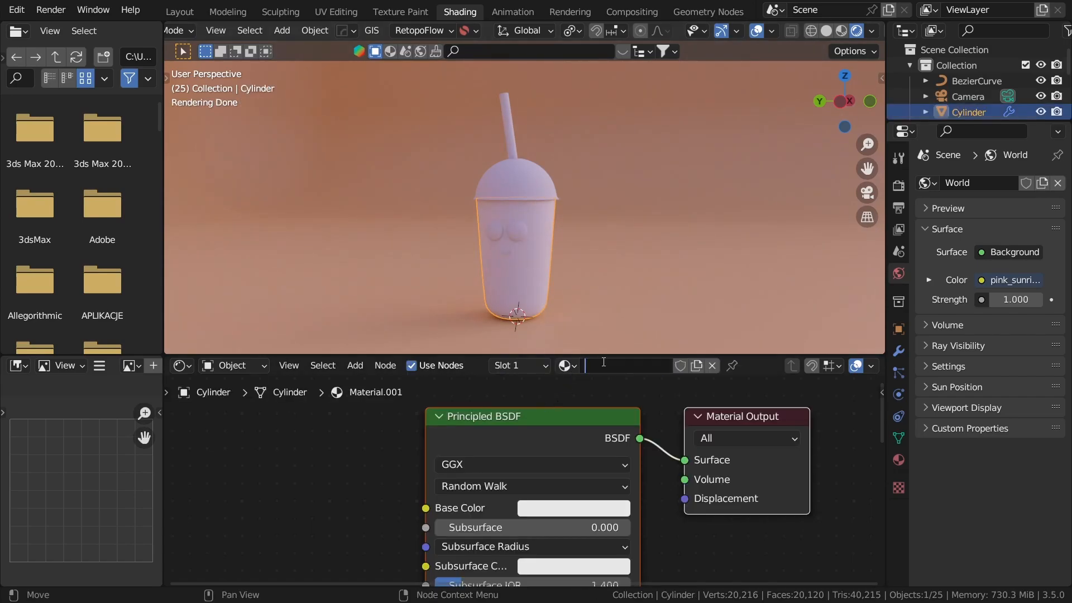
type("plastic")
key("Return")
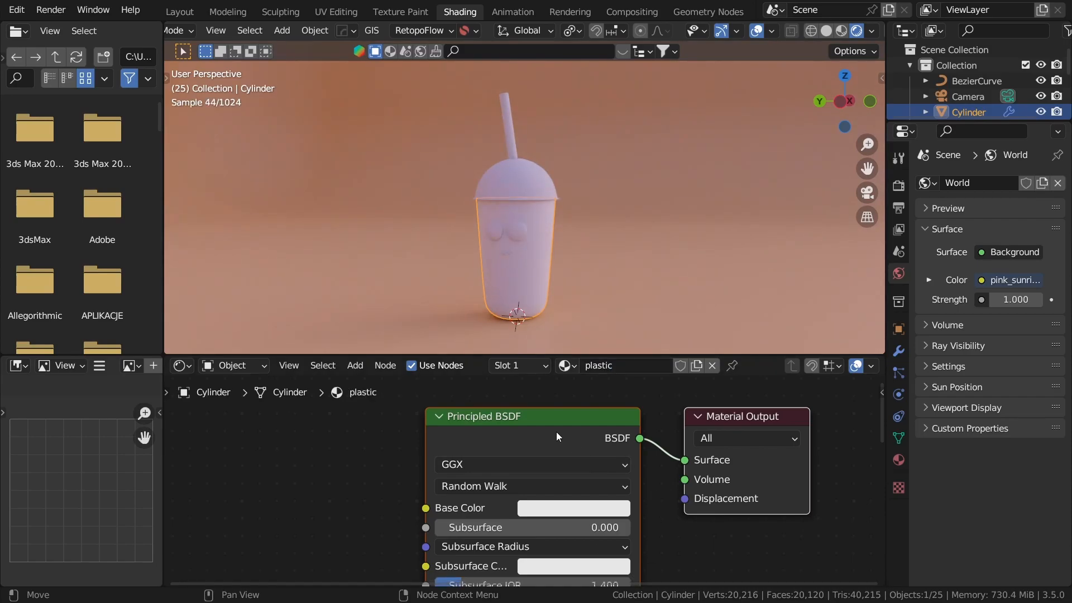
Step: Replace the plastic material's Principled BSDF with a Glass BSDF and connect it to the Material Output's Surface
left_click(530, 443)
key("Delete")
key("shift+a")
left_click(522, 409)
type("gl")
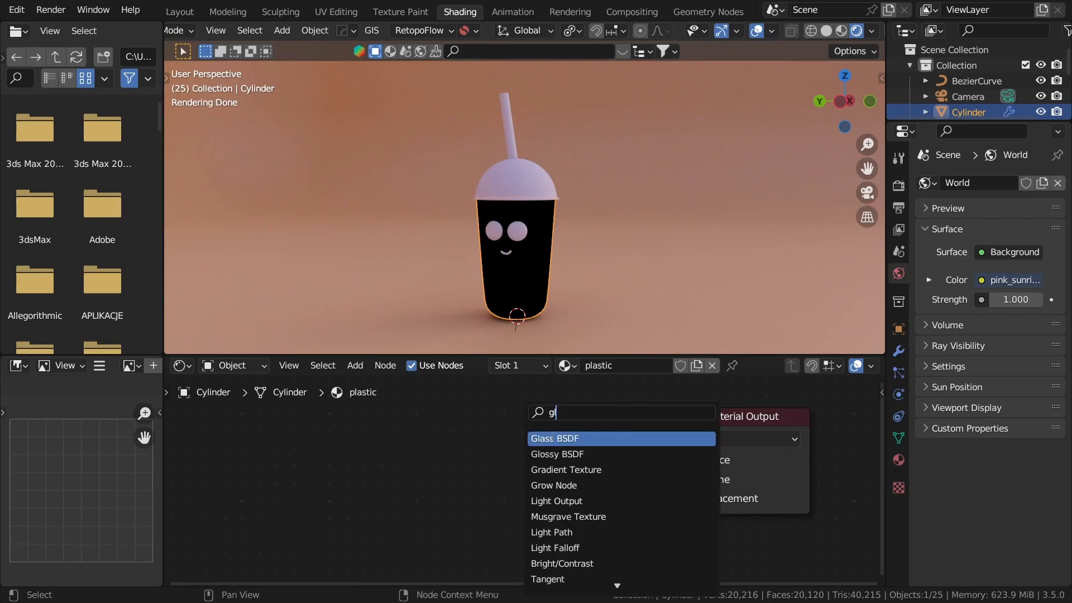
left_click(551, 438)
left_click(470, 446)
left_click_drag(573, 434, 675, 459)
Step: Link the cup body's plastic material to the dome lid, then deselect both parts
scroll(577, 256, "up", 3)
scroll(571, 238, "up", 4)
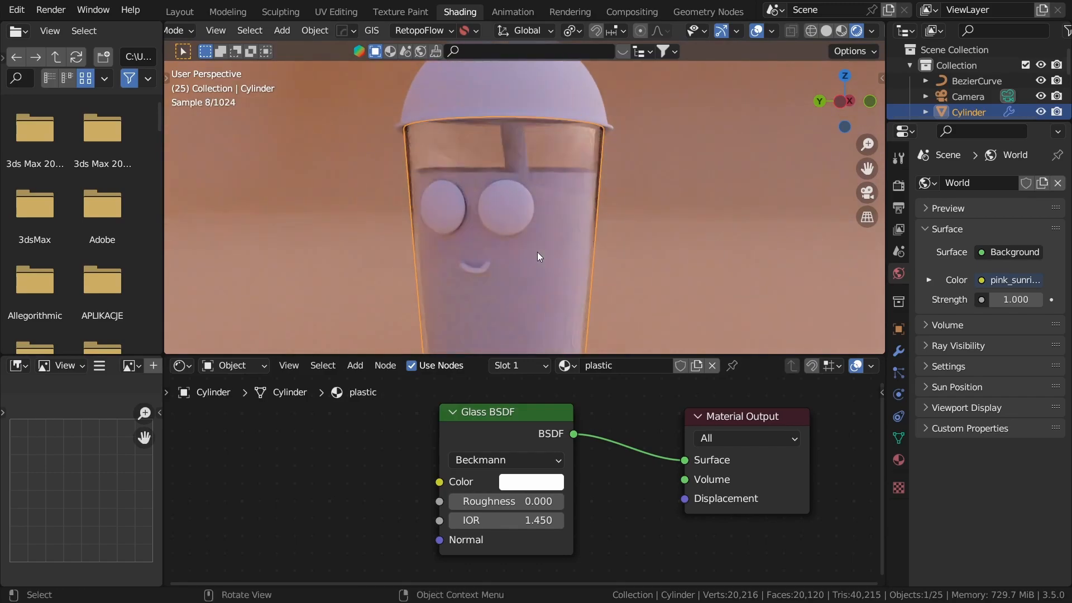
middle_click_drag(543, 281, 600, 256)
left_click(494, 106)
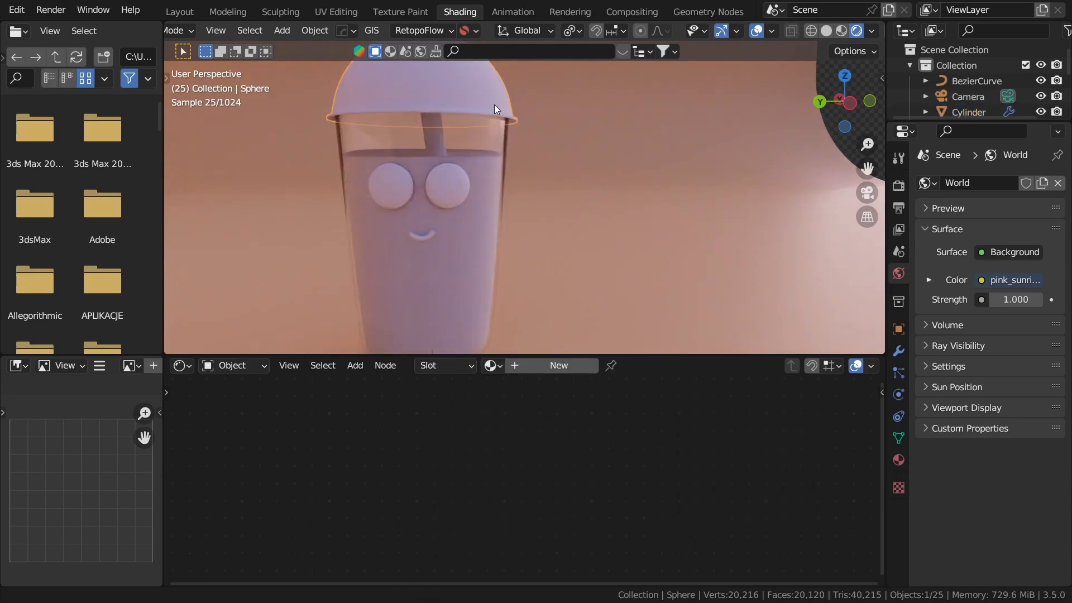
middle_click_drag(494, 105, 541, 166)
left_click(519, 152)
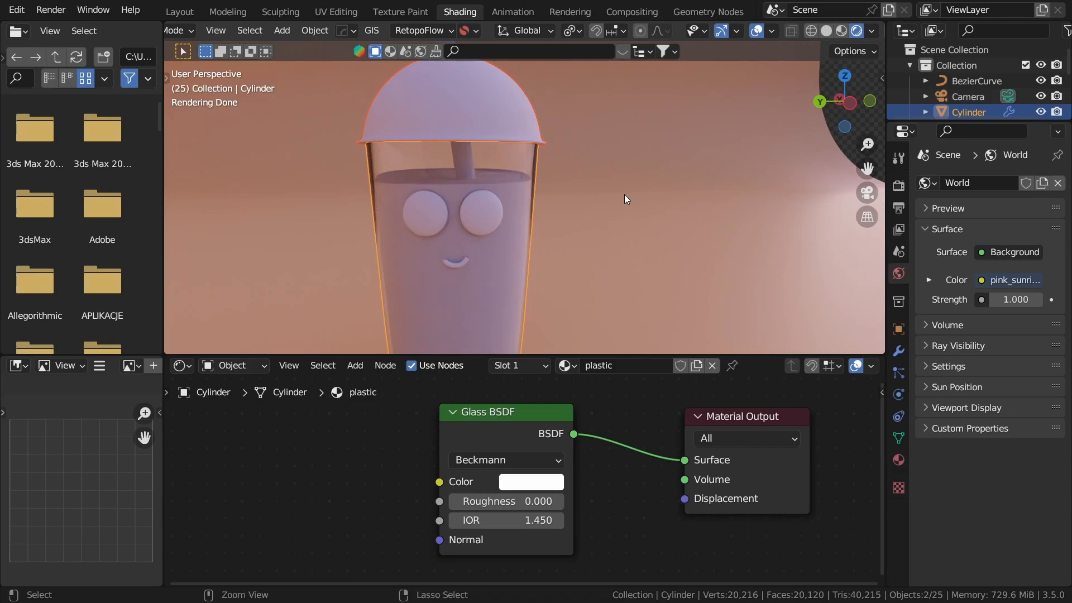
key("ctrl+l")
left_click(606, 233)
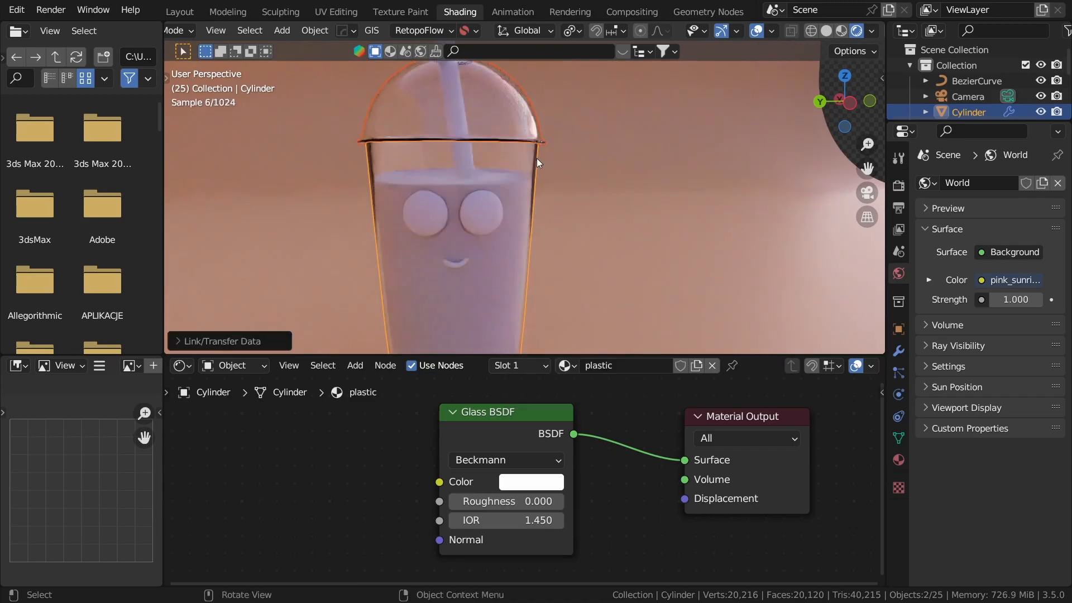
left_click(583, 183)
Step: Select the cup body and move its Glass BSDF node farther away from the Material Output to make room
scroll(546, 199, "down", 2)
middle_click_drag(583, 183, 582, 216)
scroll(546, 200, "up", 1)
middle_click_drag(607, 178, 610, 169)
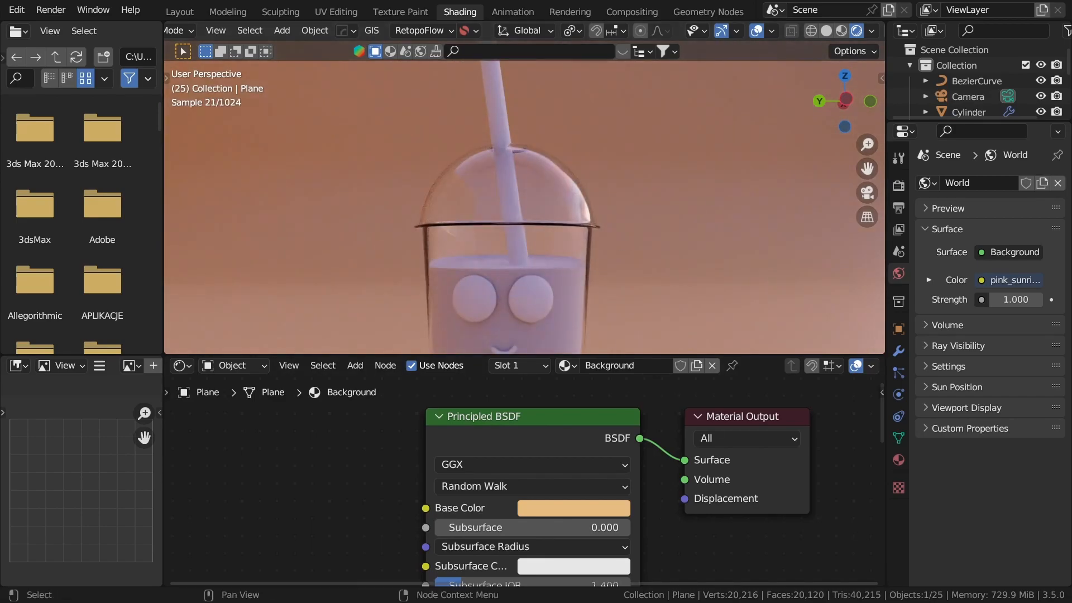
scroll(445, 434, "down", 2)
left_click(530, 273)
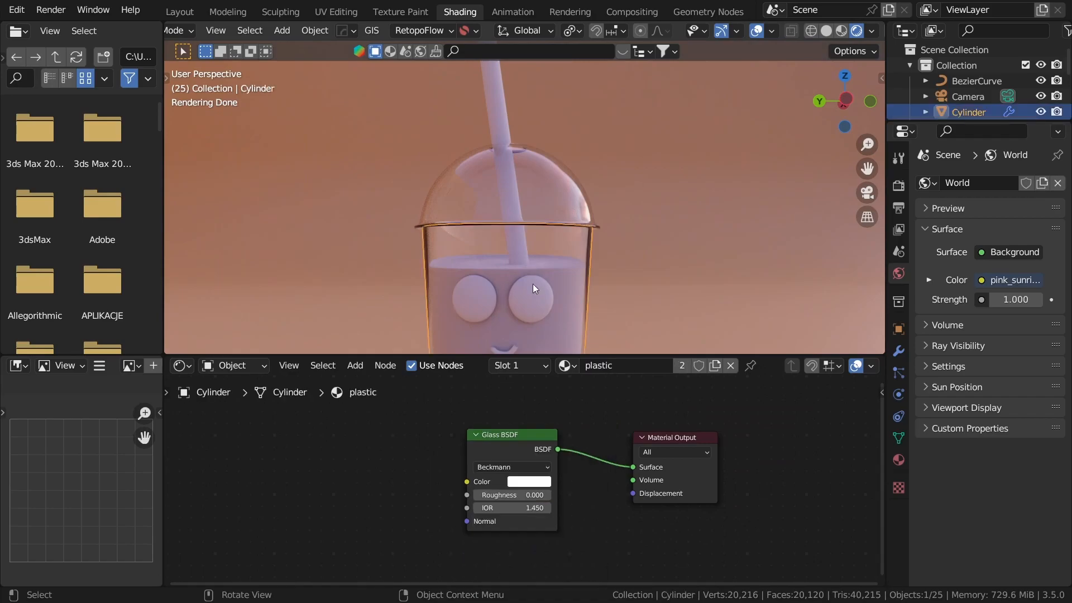
scroll(381, 465, "down", 2)
left_click_drag(496, 454, 408, 520)
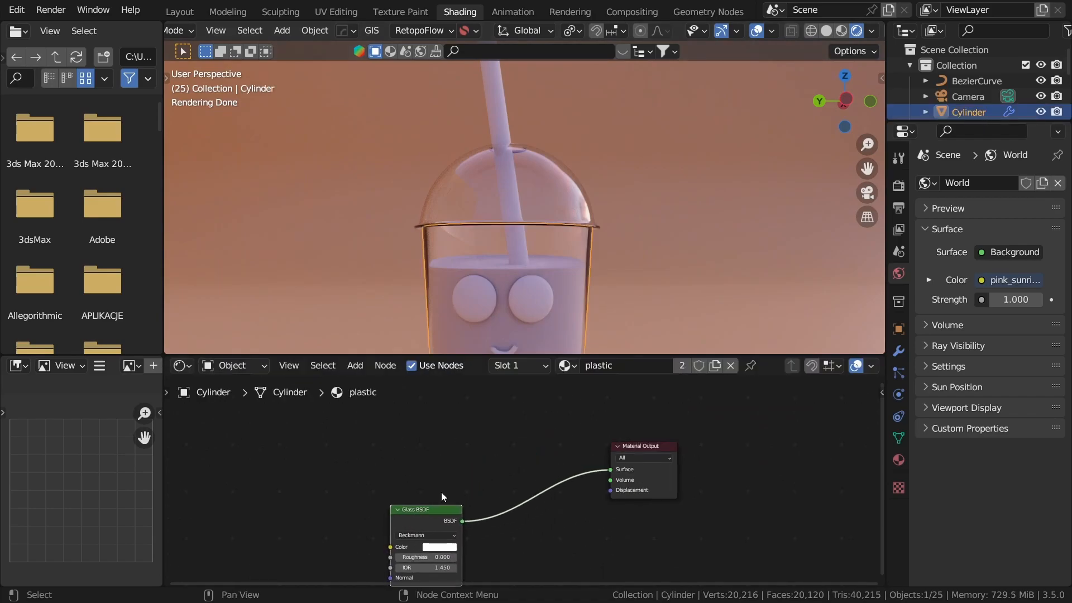
left_click(484, 446)
middle_click_drag(486, 447, 492, 466)
Step: Insert a Mix Shader node between the Glass BSDF and the Material Output
key("shift+a")
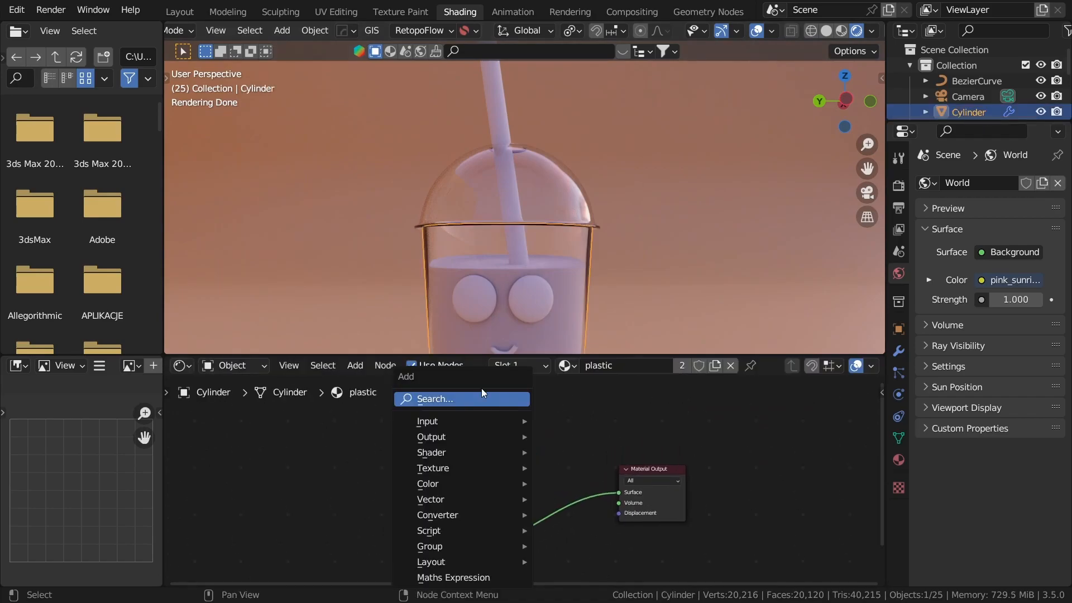
key("m")
key("shift+a")
left_click(490, 414)
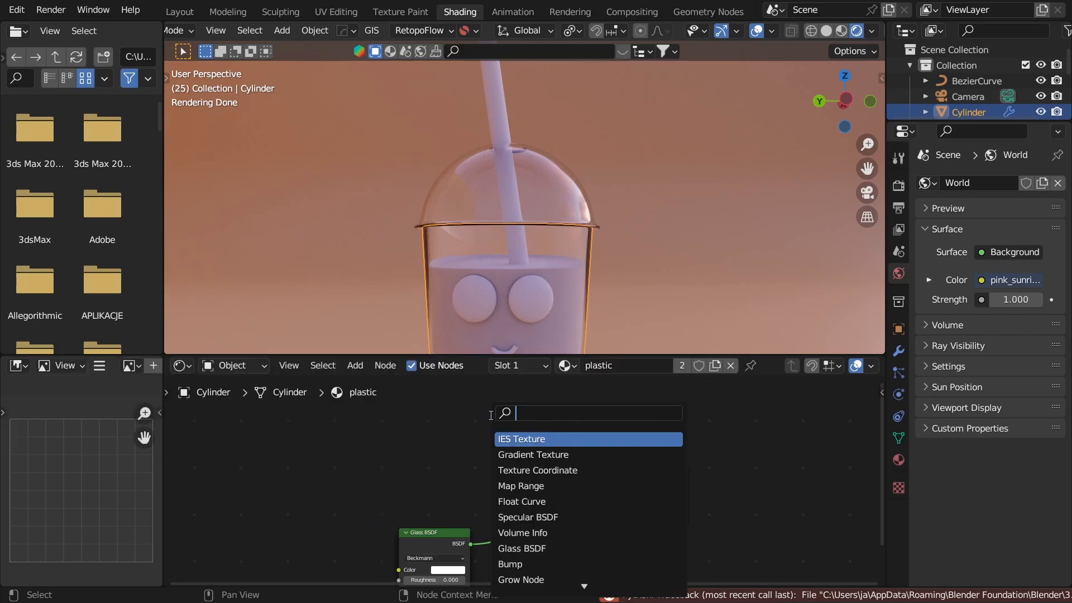
type("mi")
key("Return")
left_click(517, 474)
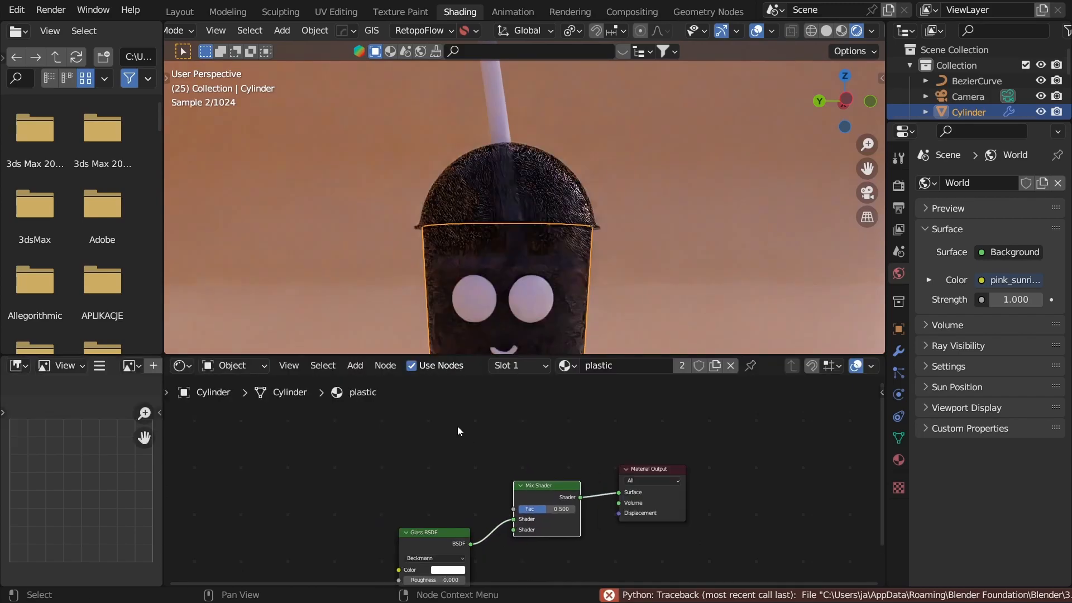
Step: Add a Transparent BSDF, connect it to the Mix Shader's second Shader input and place it below the Glass BSDF
key("shift+a")
left_click(438, 407)
type("trans")
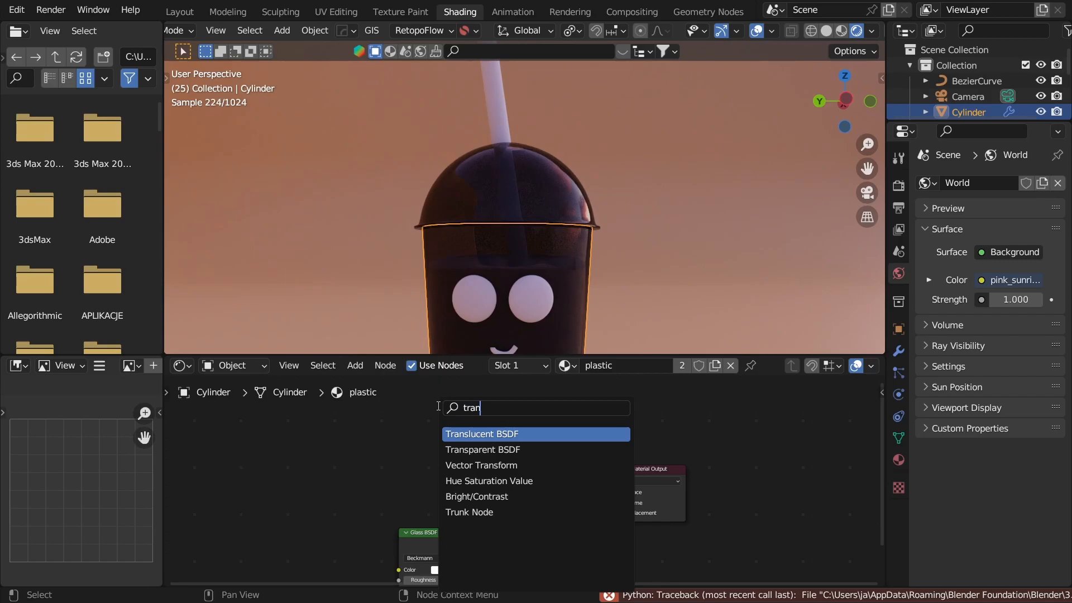
key("Return")
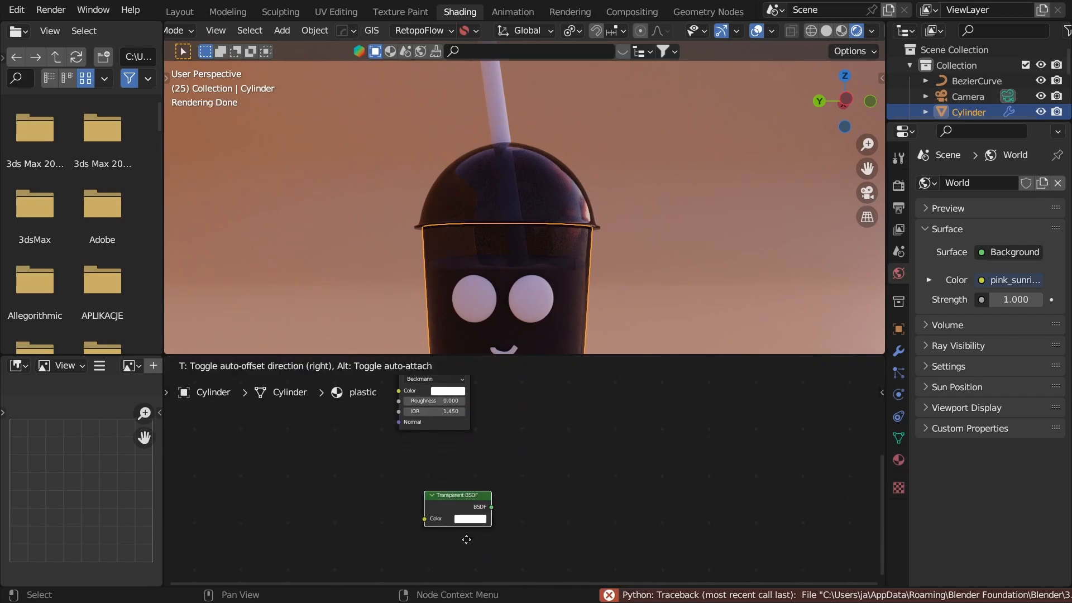
left_click(463, 475)
scroll(470, 511, "up", 1)
left_click_drag(427, 413, 409, 393)
left_click_drag(457, 545, 506, 420)
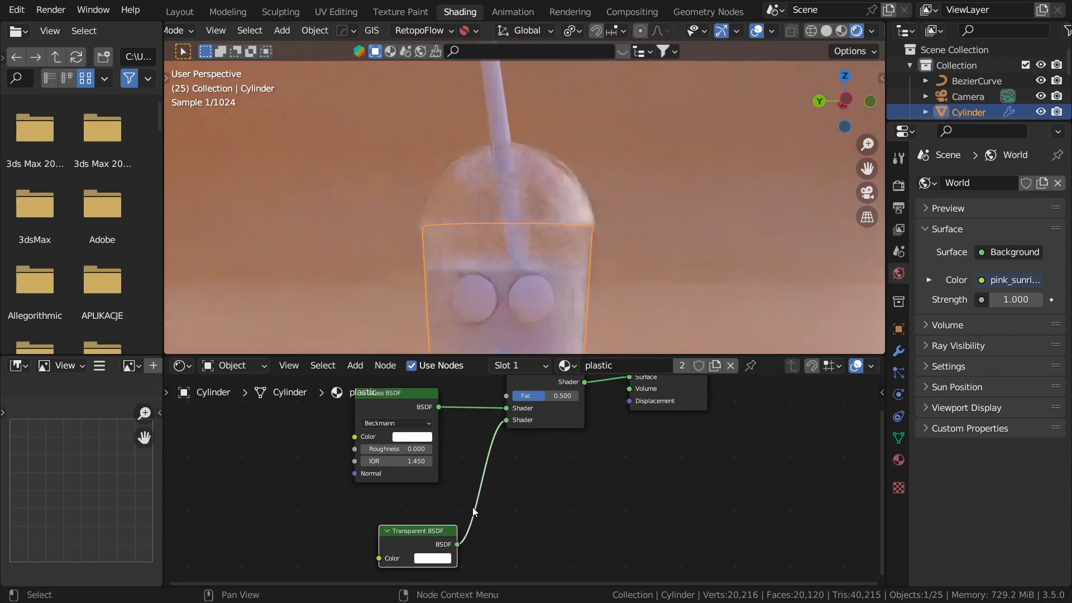
mouse_move(428, 532)
left_mouse_down()
mouse_move(400, 488)
mouse_move(410, 494)
left_mouse_up()
left_click(481, 441)
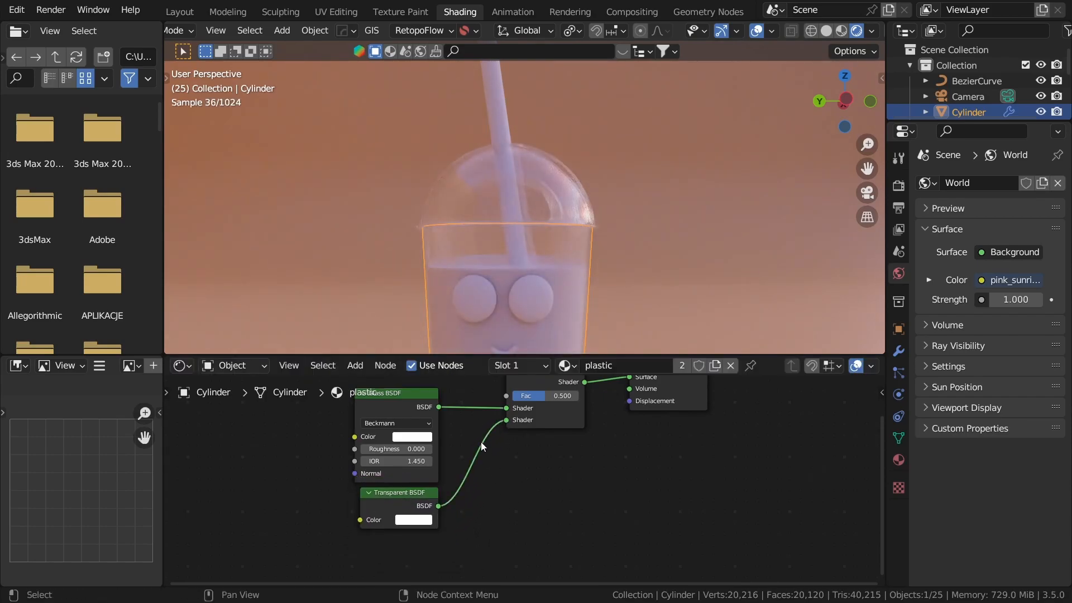
Step: Add a Light Path node before the Glass BSDF in the plastic material
middle_click_drag(481, 441, 494, 529)
scroll(493, 524, "down", 1)
key("shift+a")
type("light")
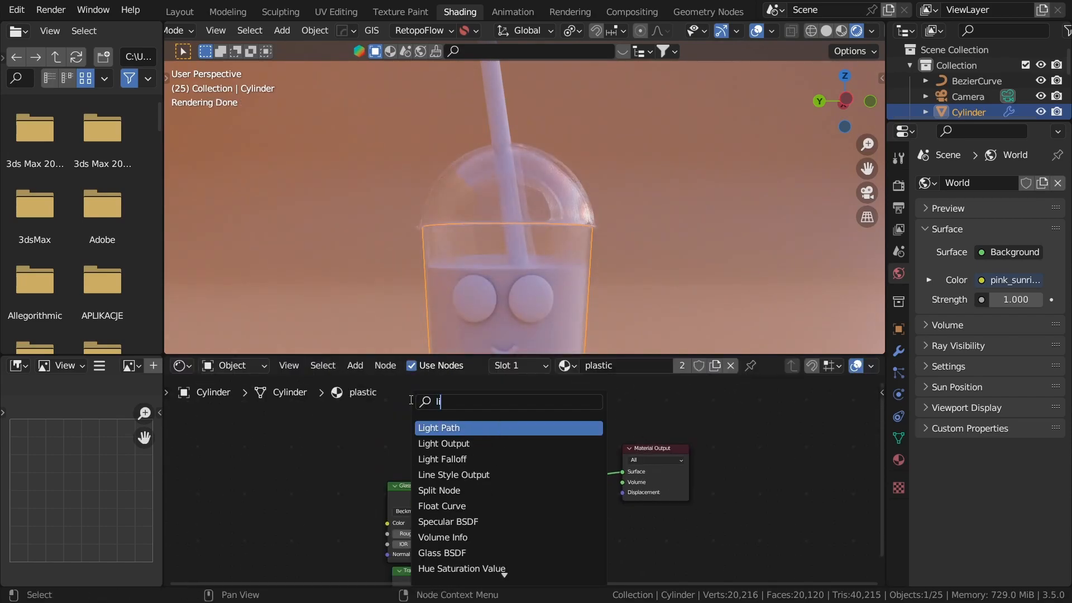
key("Return")
left_click(297, 426)
left_click(391, 439)
scroll(391, 458, "up", 2)
middle_click_drag(390, 439, 334, 439)
scroll(334, 438, "up", 1)
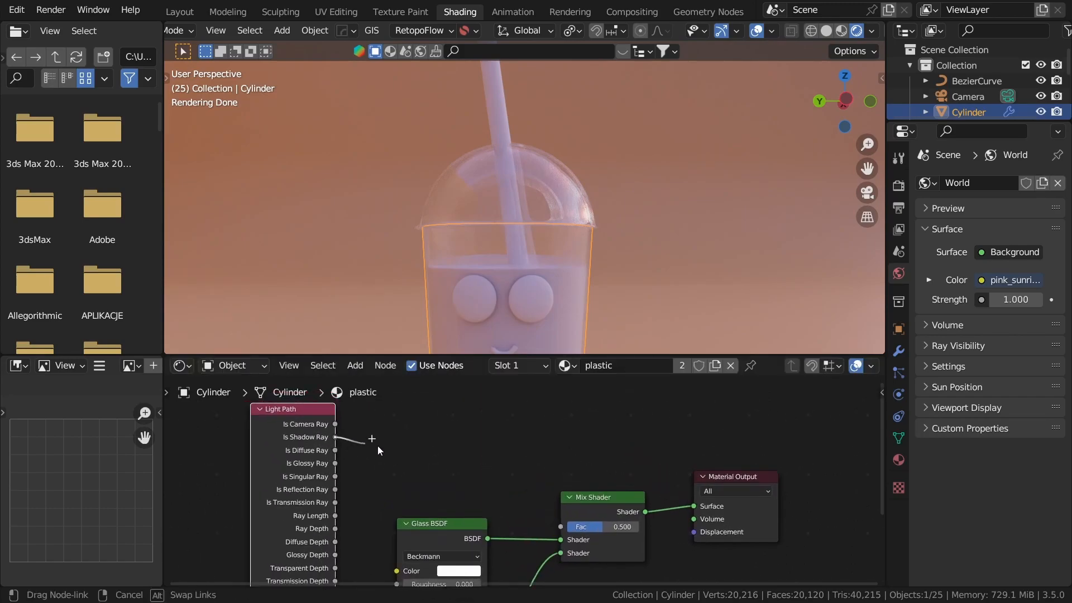
Step: Add a Math Add node fed by the Light Path's Is Shadow Ray and Is Diffuse Ray, and connect its Value to the Mix Shader's Fac
key("shift+a")
type("add")
left_click(408, 438)
left_click(428, 396)
left_click_drag(397, 460, 335, 438)
left_click_drag(373, 475, 402, 474)
left_click_drag(481, 413, 561, 527)
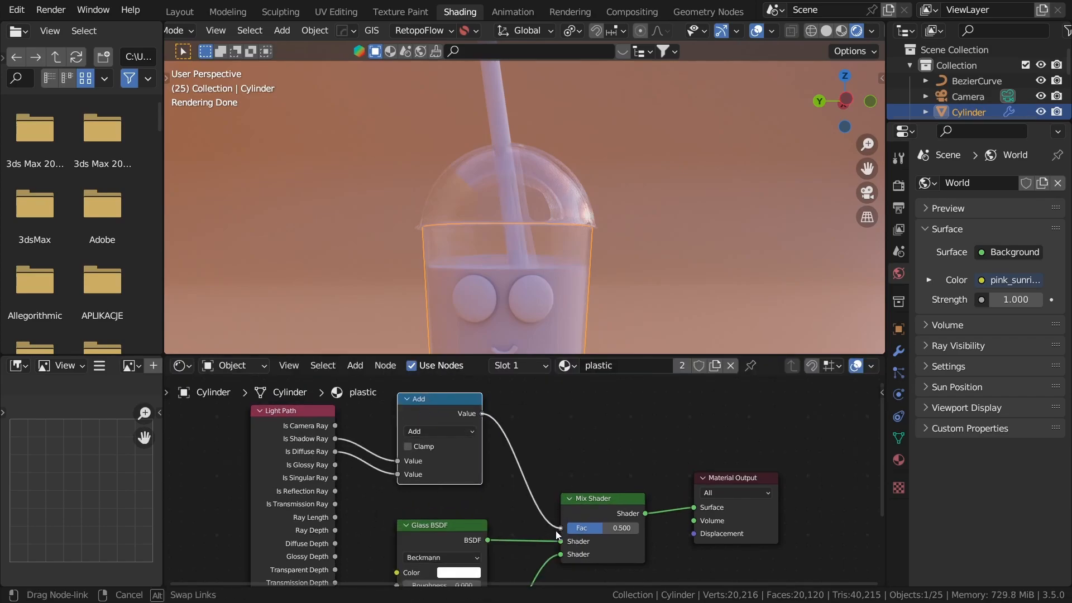
Step: Mute and unmute the Mix Shader node repeatedly to compare the cup's rendering with and without the light path mix
middle_click_drag(586, 513, 497, 464)
key("m")
key("m")
key("m")
key("m")
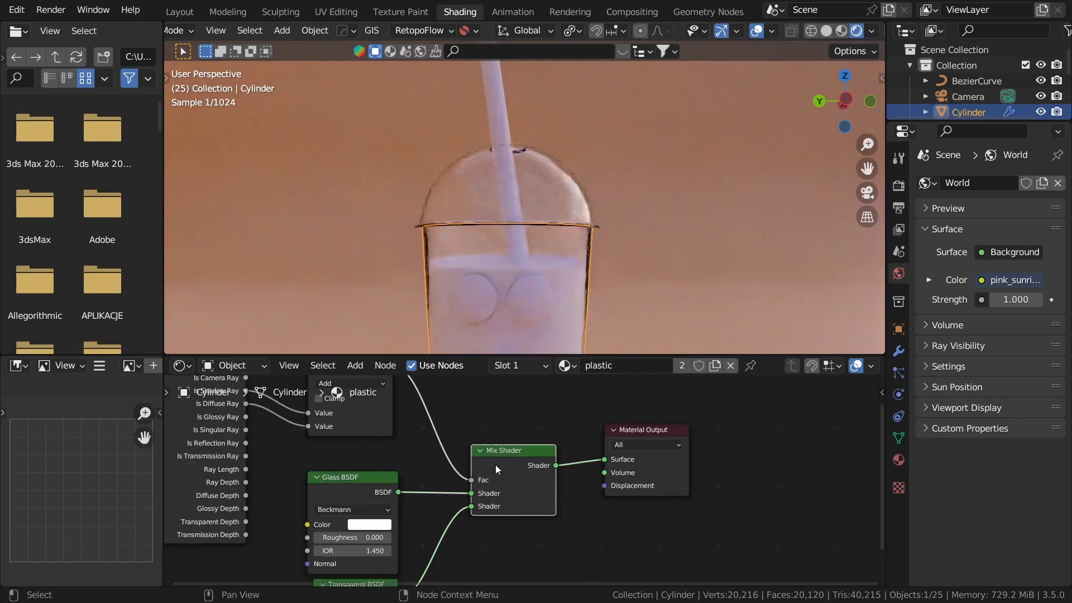
key("m")
key("m")
key("m")
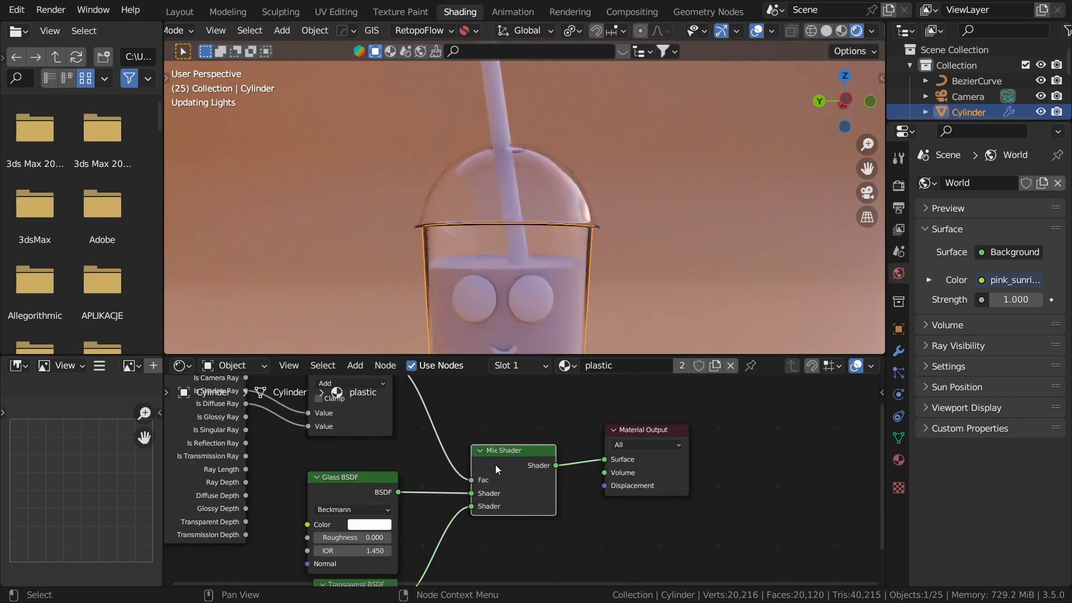
key("m")
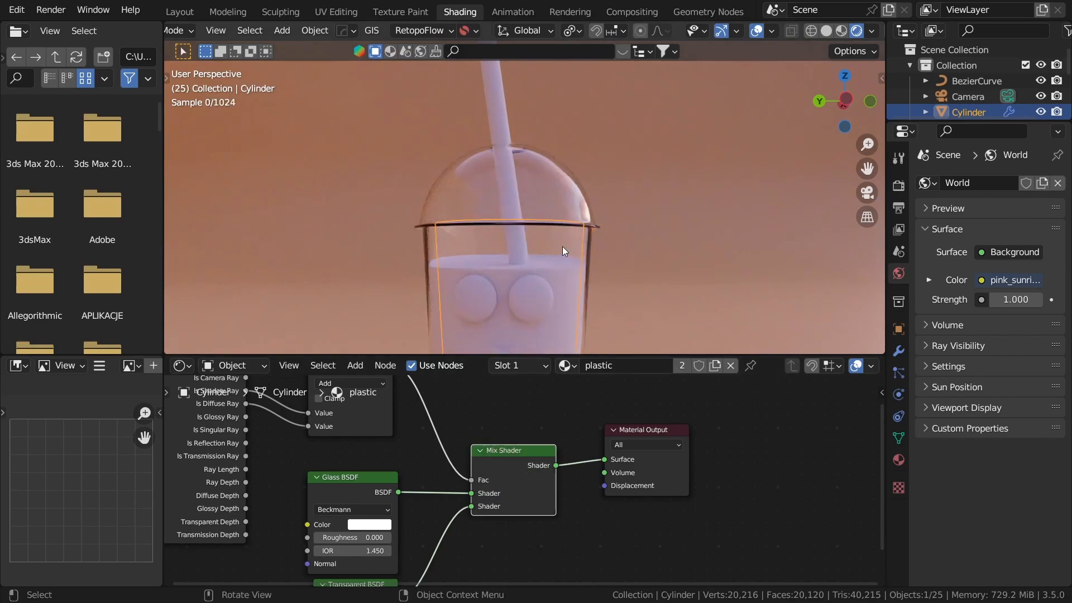
key("m")
key("m")
Step: Hide the drink together with the other objects inside the cup, and select the cup body
left_click(538, 264)
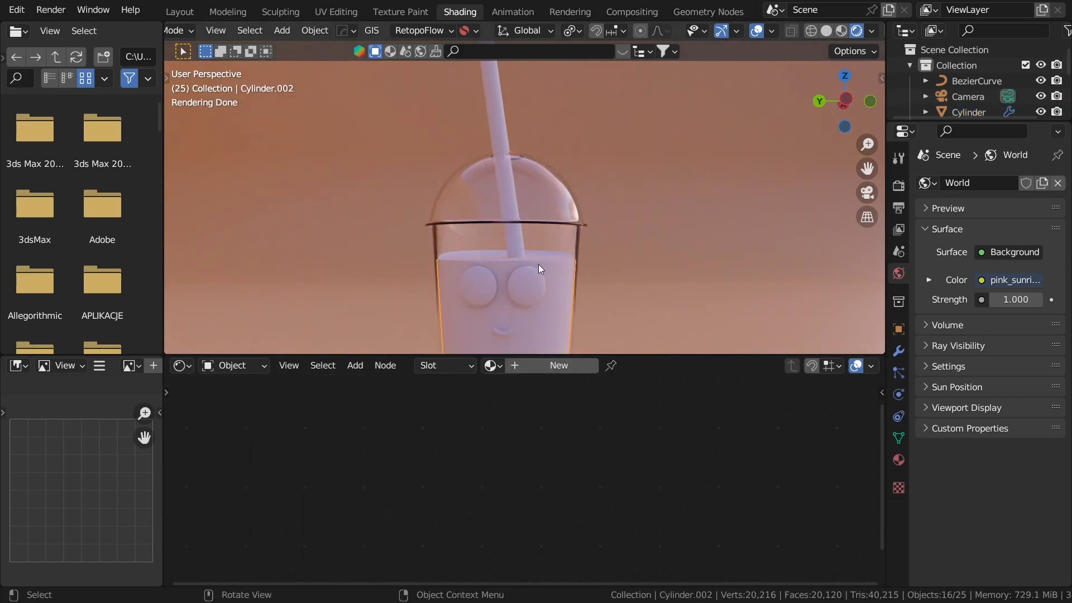
key("h")
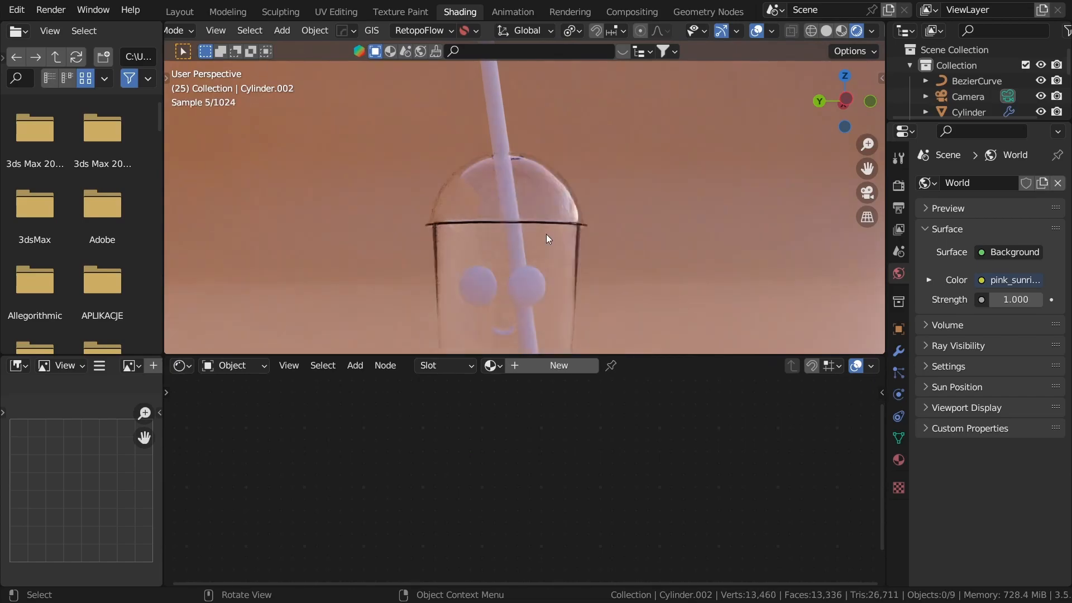
left_click(557, 275)
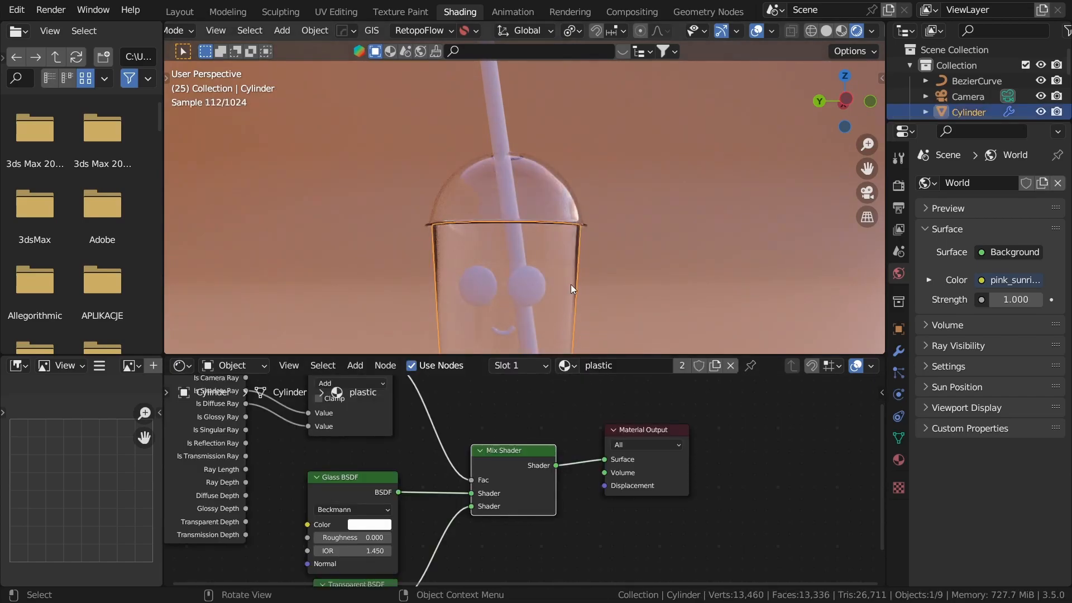
Step: Hide the viewport overlays and toggle the Mix Shader's muting to compare how the empty cup renders from several angles
left_click(753, 30)
key("m")
key("m")
scroll(536, 274, "down", 1)
middle_click_drag(505, 182, 496, 129, "shift")
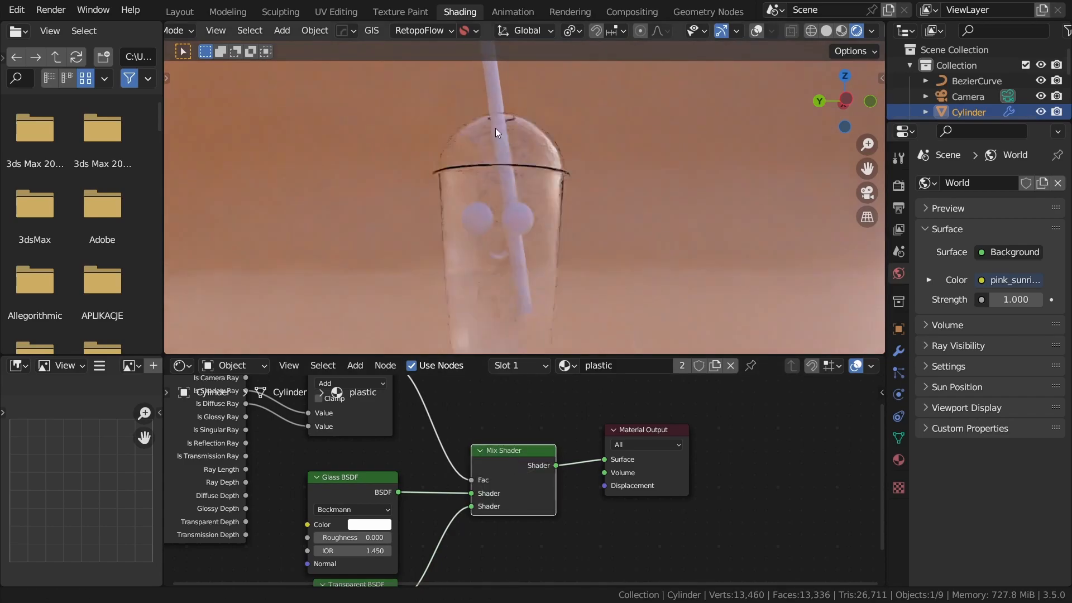
key("m")
key("m")
key("m")
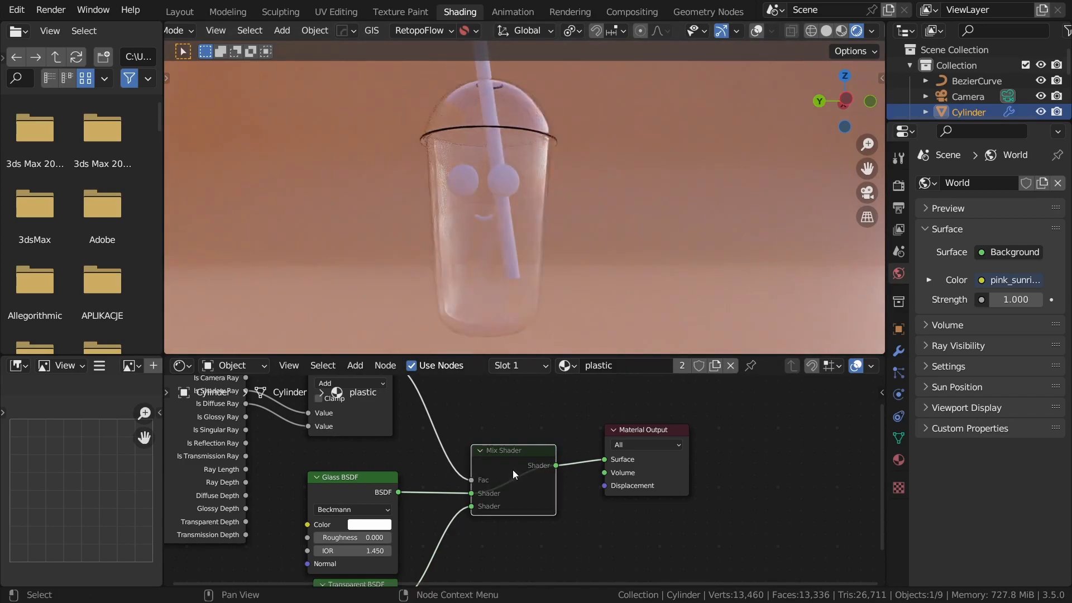
key("m")
key("m")
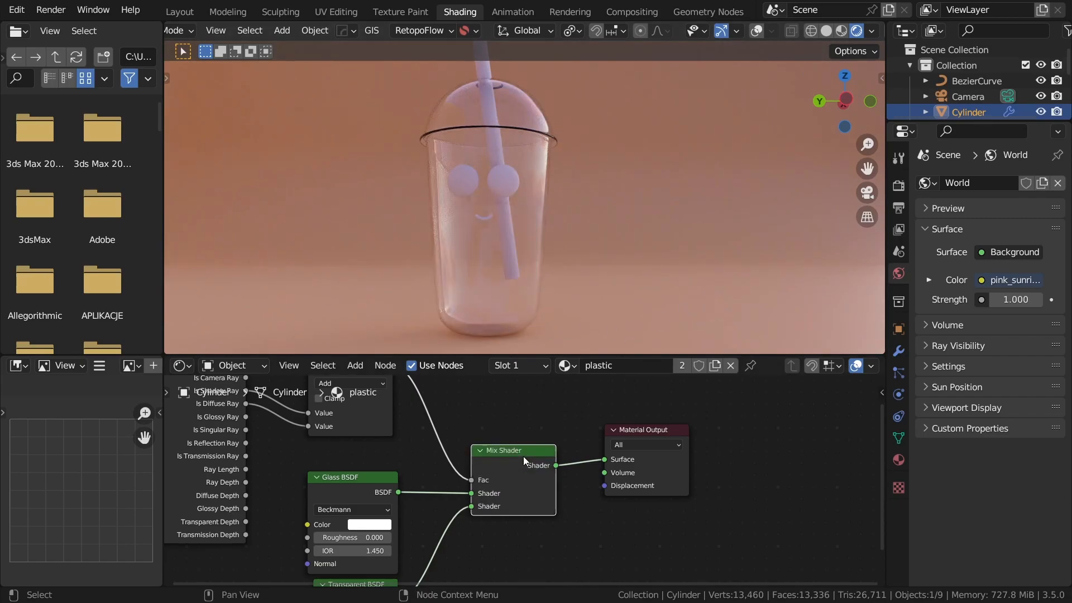
middle_click_drag(527, 283, 514, 378)
middle_click_drag(584, 198, 642, 236)
key("m")
Step: Set the Glass BSDF roughness of the plastic material to 0.226
middle_click_drag(507, 271, 464, 302)
scroll(390, 539, "up", 5)
middle_click_drag(399, 547, 515, 486)
left_click_drag(558, 472, 597, 472)
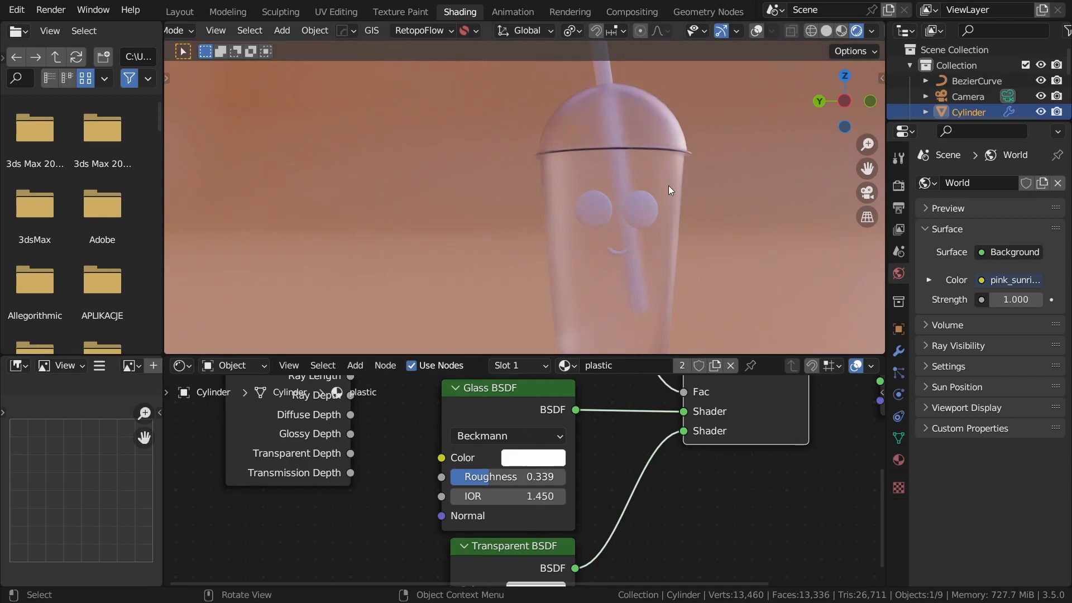
scroll(668, 185, "down", 2)
middle_click_drag(666, 189, 642, 197)
left_click_drag(492, 470, 479, 470)
scroll(622, 270, "up", 2)
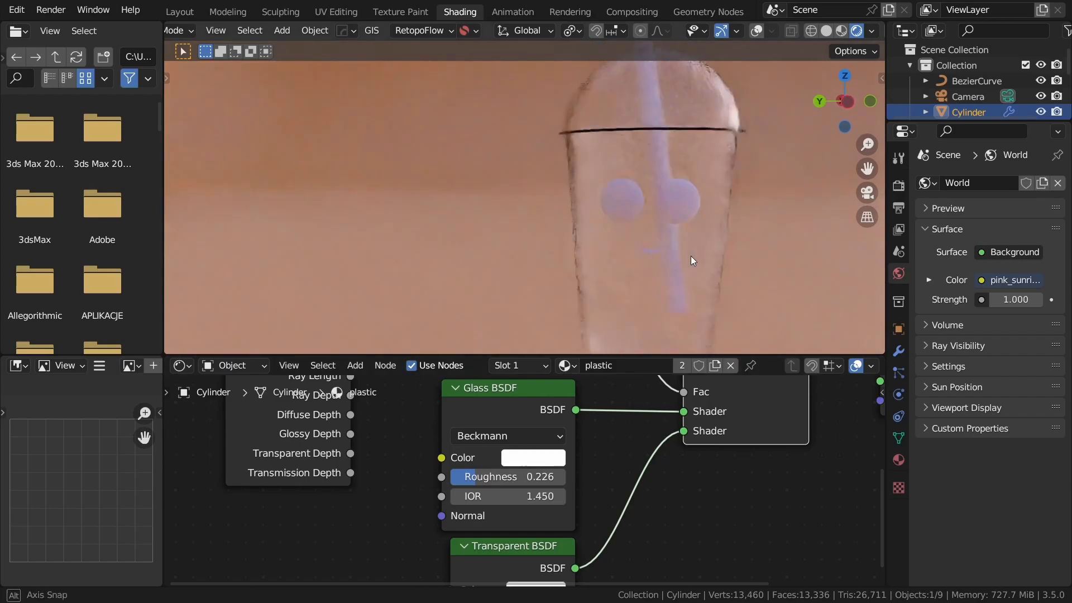
Step: Unhide the objects inside the cup, select only the drink, and show the viewport overlays again
scroll(691, 256, "up", 1)
left_click(708, 230)
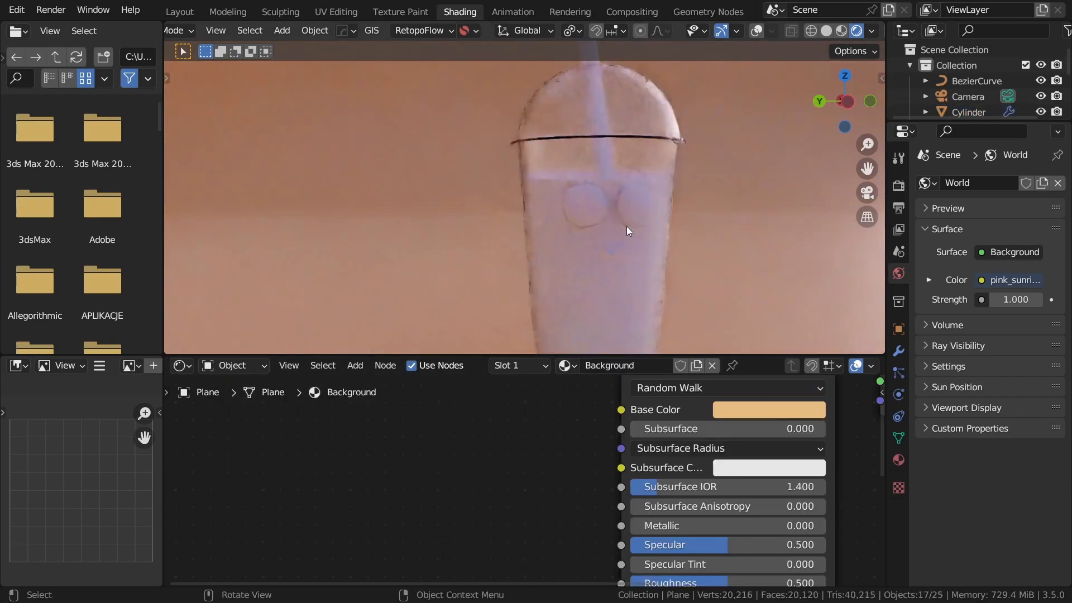
left_click(596, 234)
key("ctrl+z")
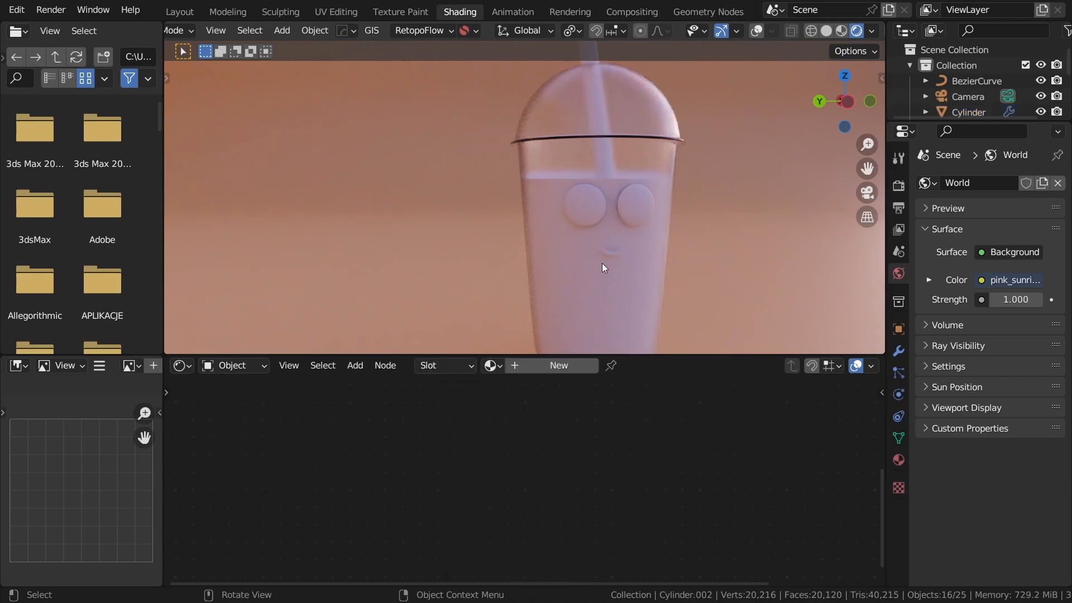
left_click(763, 33)
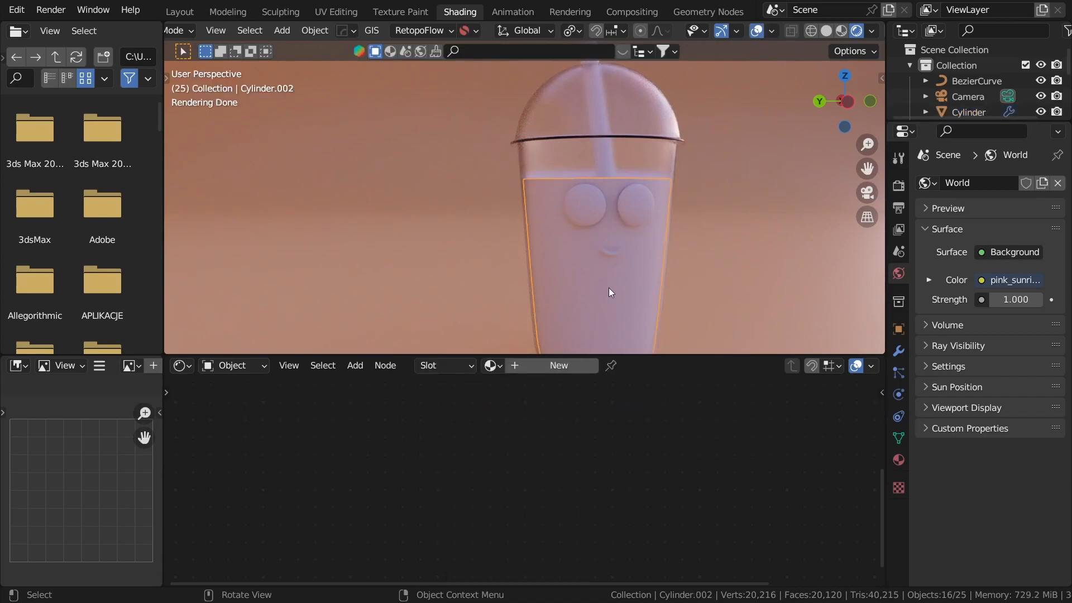
Step: Create a new material for the drink and name it Bubble tea
left_click(551, 376)
double_click(615, 367)
type("Bubble te")
key("Return")
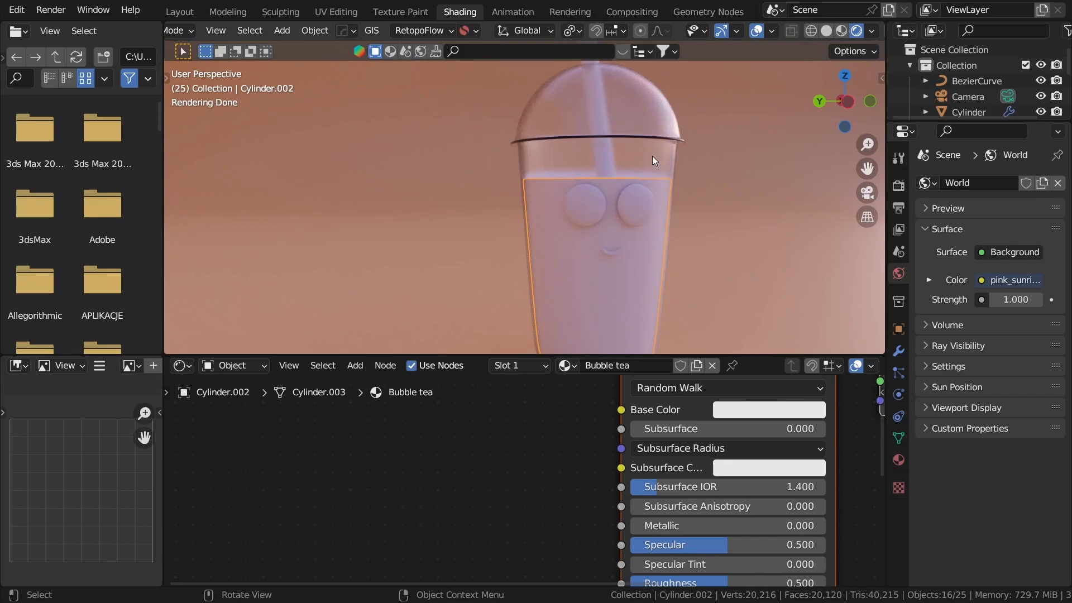
Step: Select the dome lid and copy all of its plastic material's nodes except the Material Output
left_click(652, 156)
left_click(591, 268)
left_click(626, 190)
left_click(627, 142)
scroll(627, 142, "down", 7)
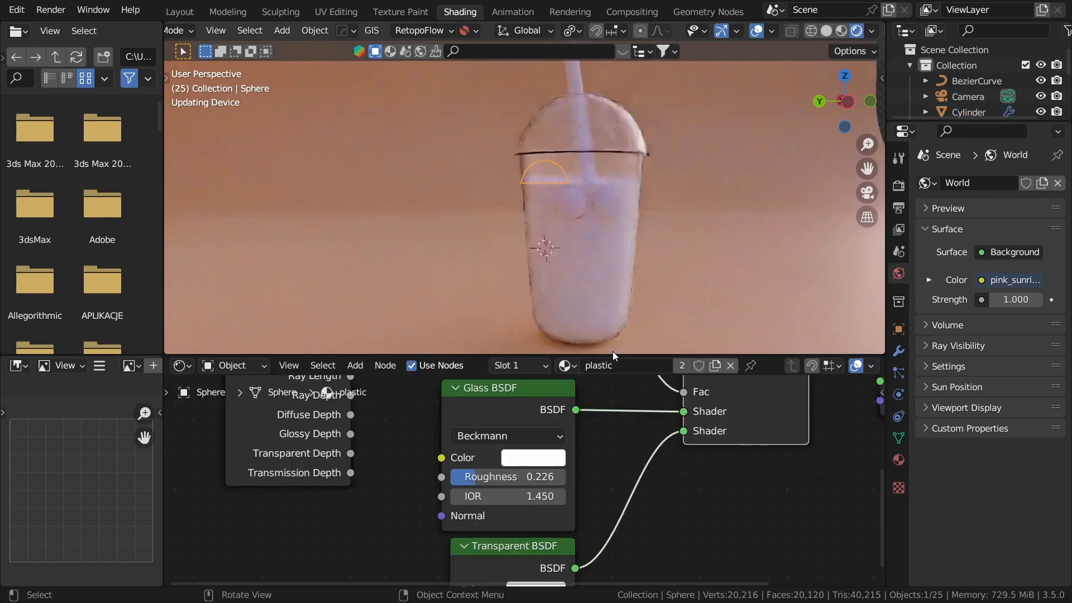
scroll(633, 491, "down", 5)
left_click_drag(643, 541, 380, 377)
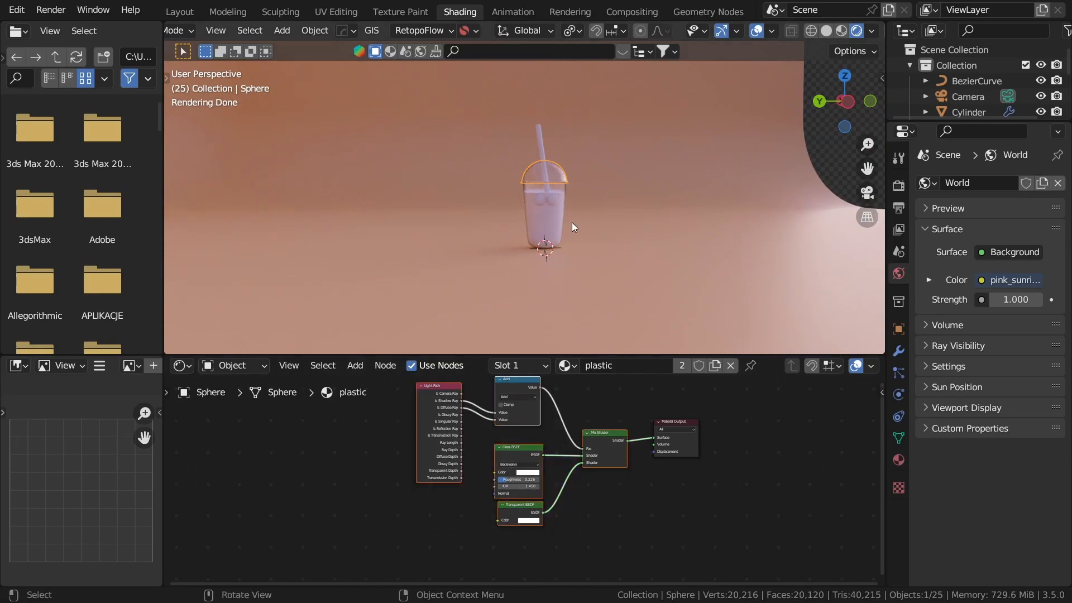
Step: Paste the copied plastic nodes into the drink's Bubble tea material and place them beside the Principled BSDF
left_click(546, 217)
left_click(546, 217)
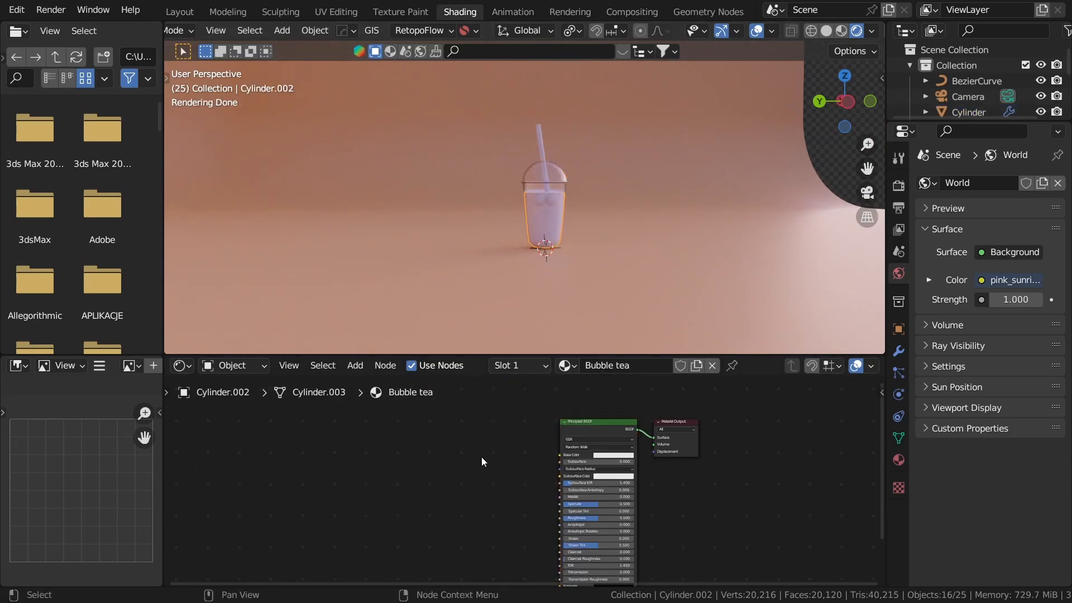
key("ctrl+v")
key("g")
left_click(548, 488)
Step: Delete the Principled BSDF from the Bubble tea material and connect the Mix Shader to the Material Output's Surface
left_click(600, 429)
key("x")
scroll(519, 441, "up", 2)
left_click_drag(452, 427, 715, 417)
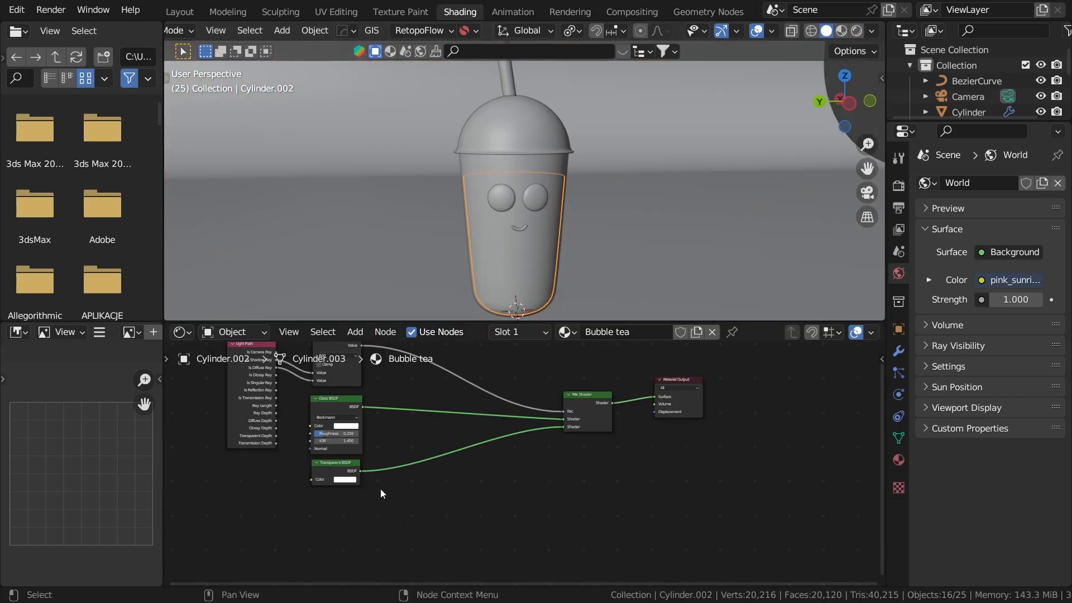
middle_click_drag(380, 488, 502, 476)
scroll(401, 494, "up", 3)
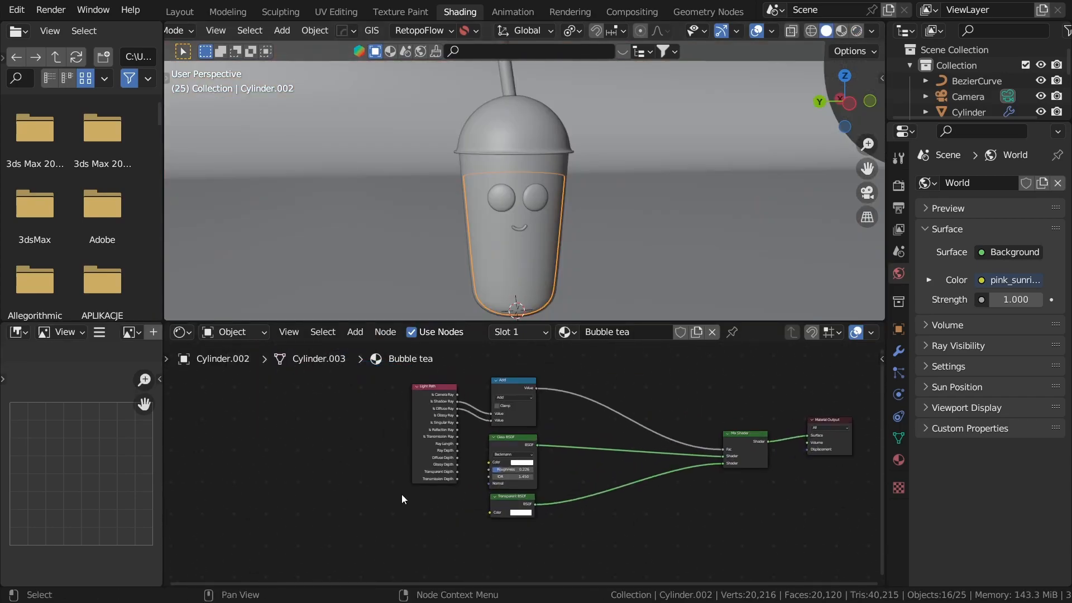
Step: Add a Gradient Texture node below the Light Path node in the Bubble tea material
key("shift+a")
left_click(402, 408)
type("gradien")
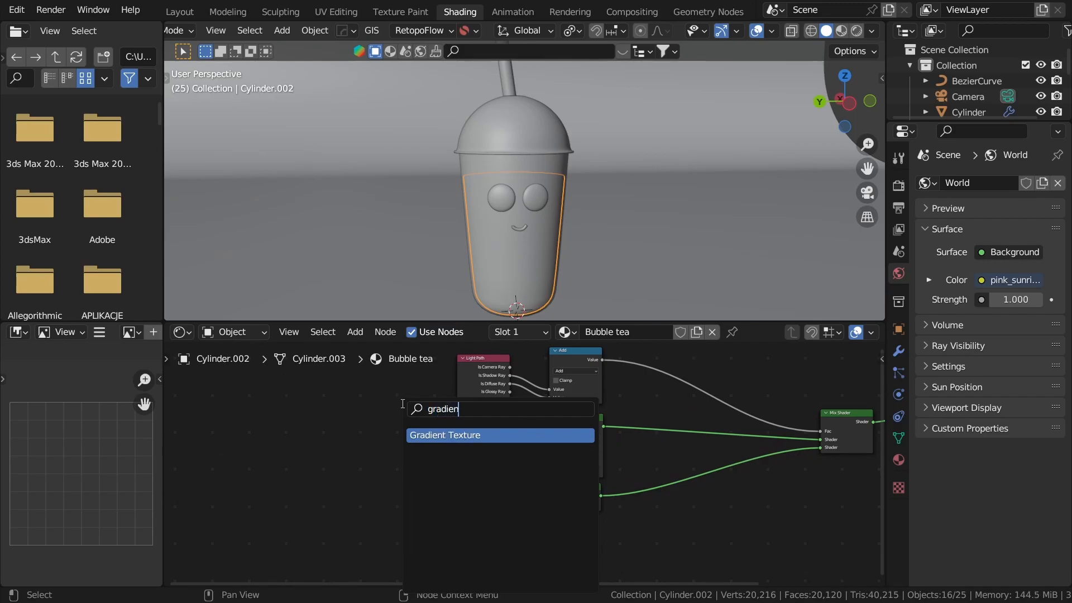
type("t")
key("Return")
left_click(407, 531)
scroll(500, 491, "up", 3)
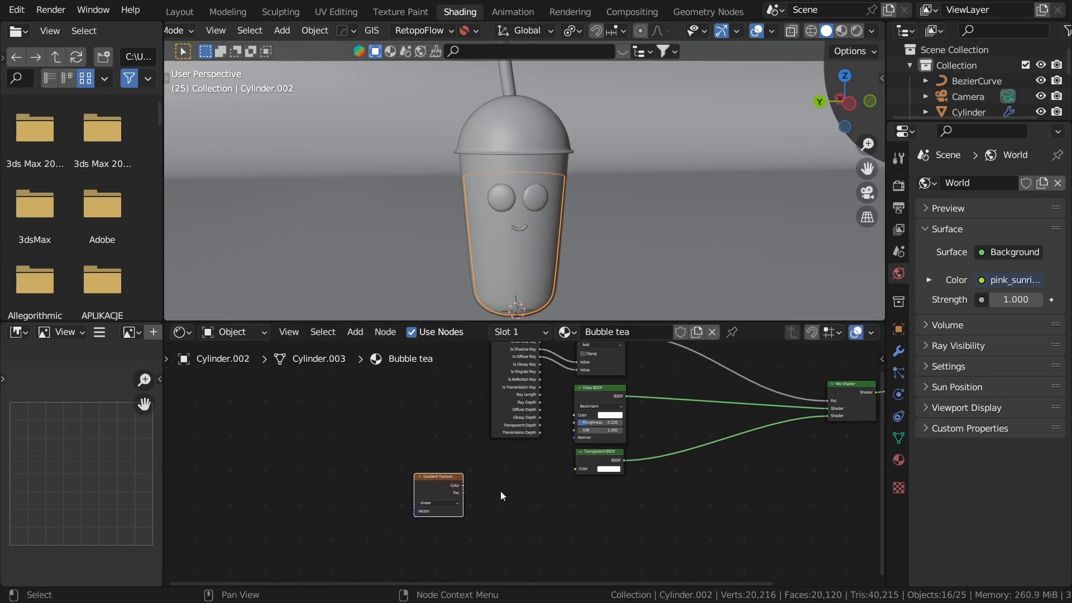
Step: Switch the viewport to Rendered shading and inspect the drink's glass look inside the cup
middle_click_drag(554, 249, 626, 210)
scroll(614, 237, "up", 2)
key("z")
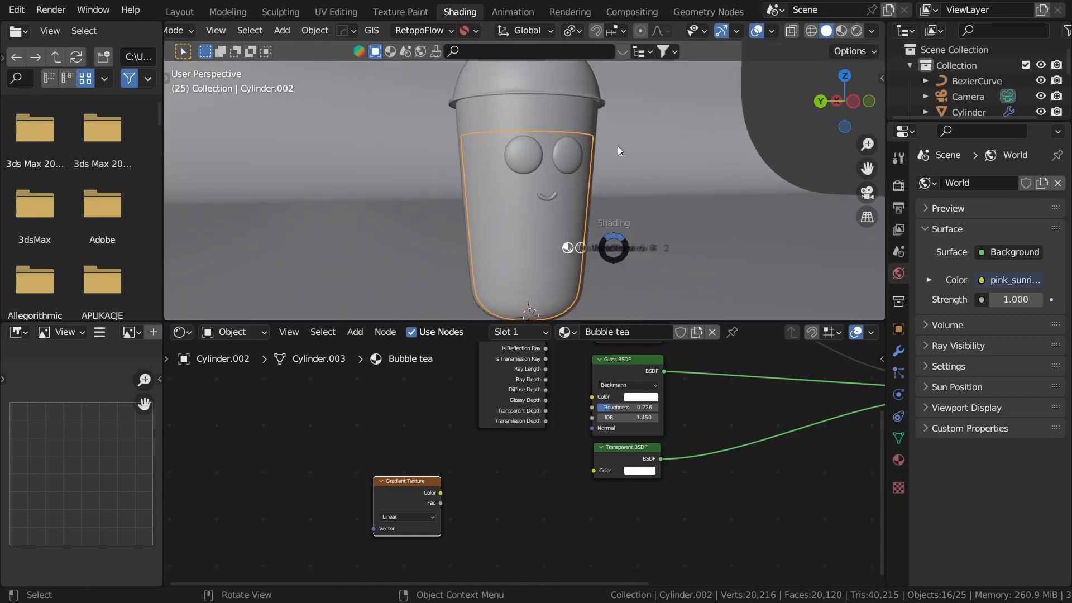
left_click(627, 119)
middle_click_drag(608, 155, 581, 182)
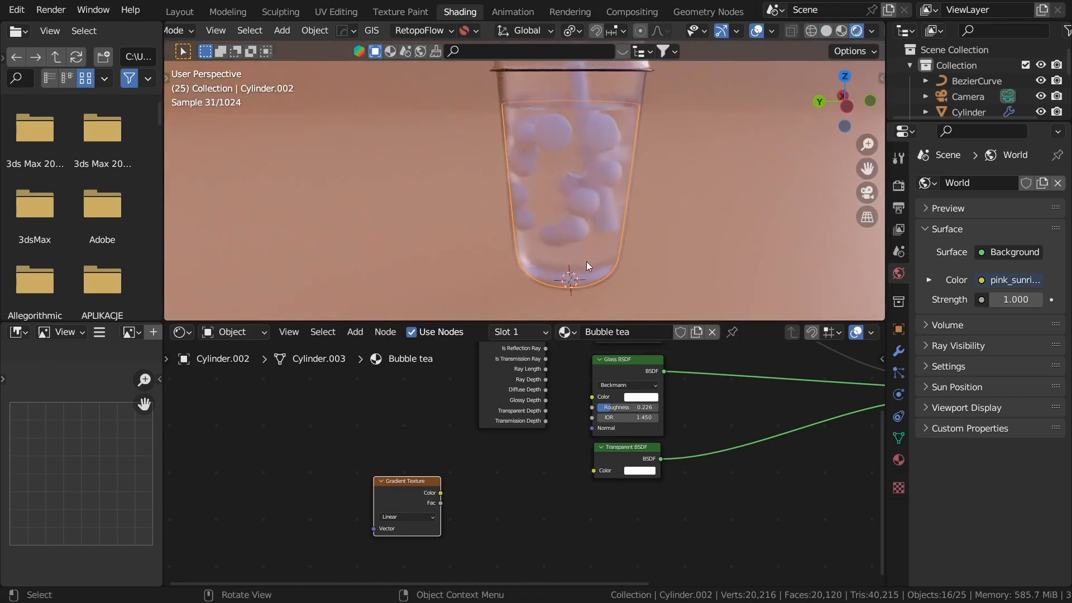
middle_click_drag(629, 300, 629, 293)
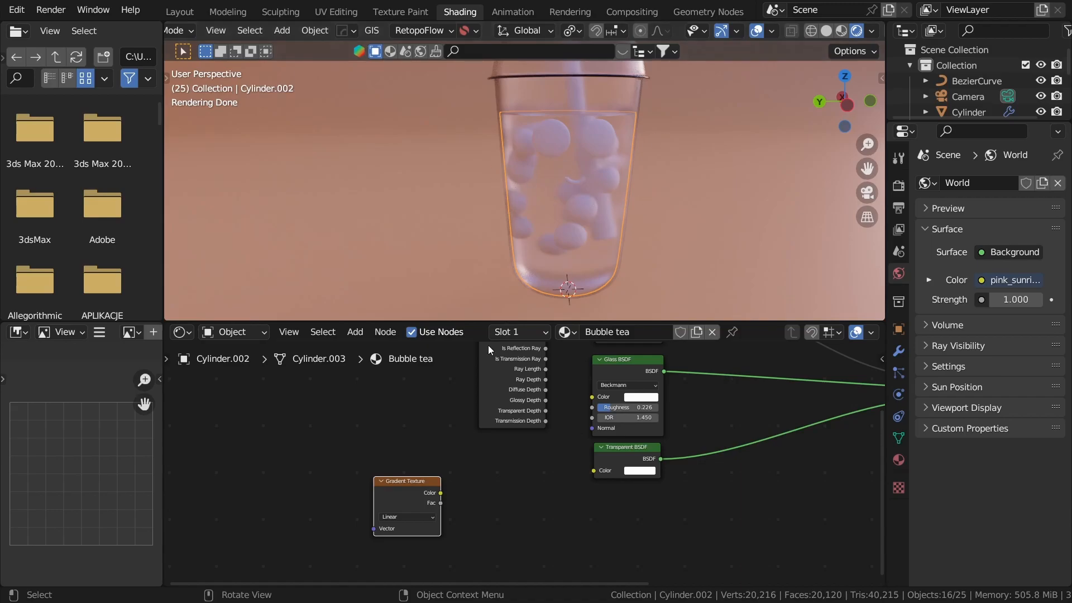
Step: Move the Gradient Texture away from the shader nodes and feed it with Texture Coordinate and Mapping nodes
middle_click_drag(475, 509, 479, 481)
scroll(477, 481, "up", 2)
left_click_drag(373, 465, 259, 476)
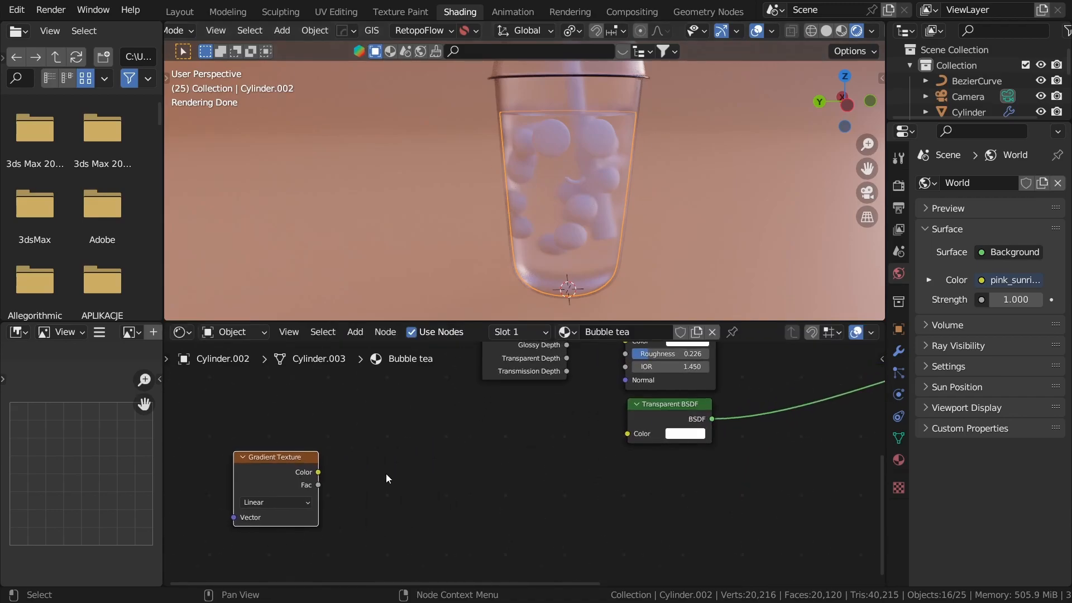
middle_click_drag(386, 479, 557, 448)
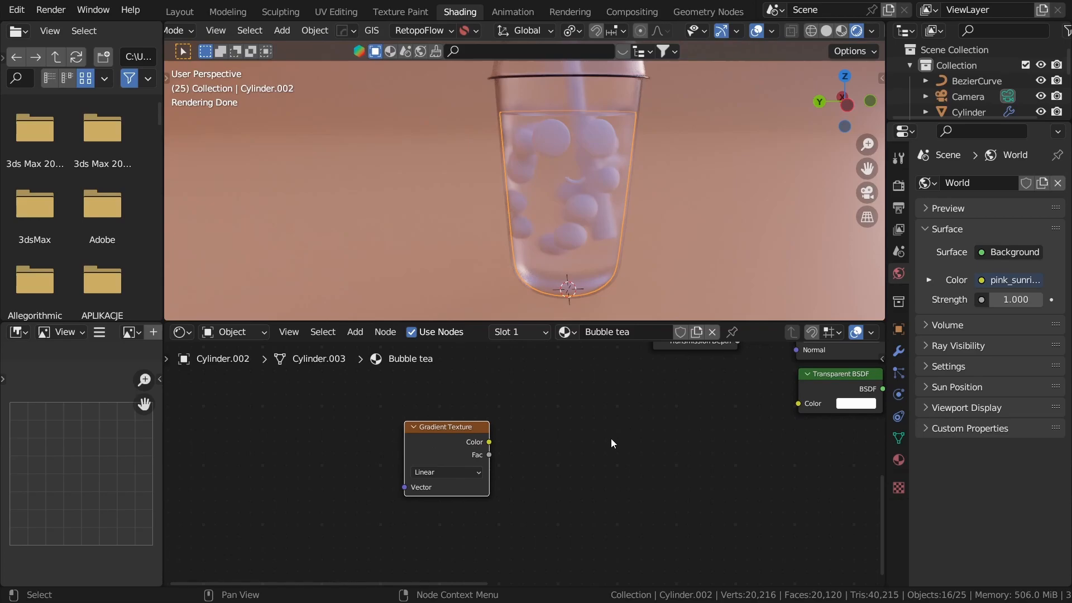
key("ctrl+t")
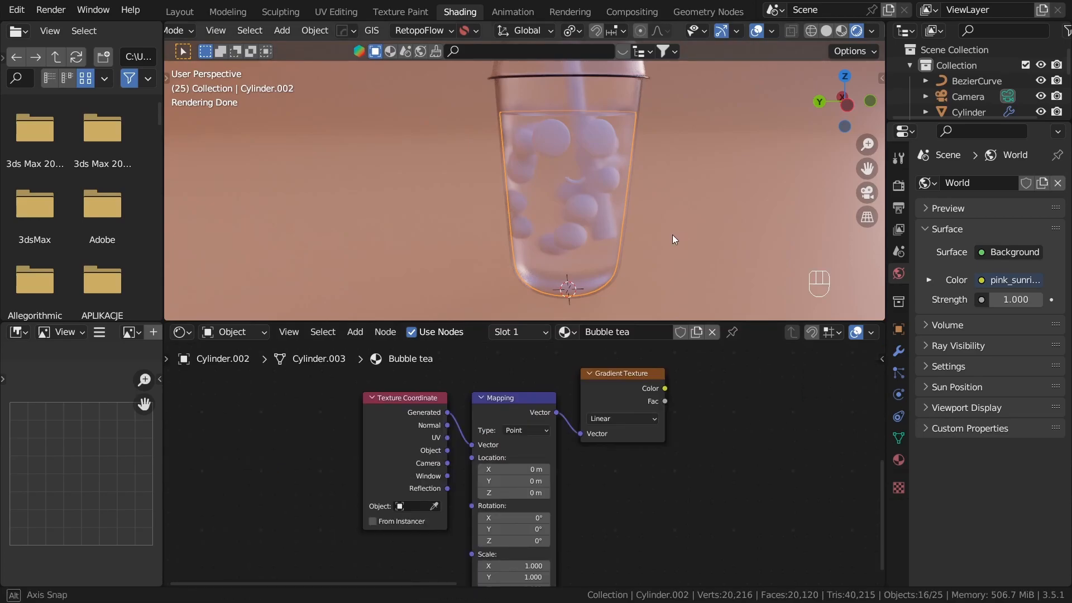
Step: Isolate the drink in local view and preview the Gradient Texture's output directly on it
middle_click_drag(672, 235, 668, 232)
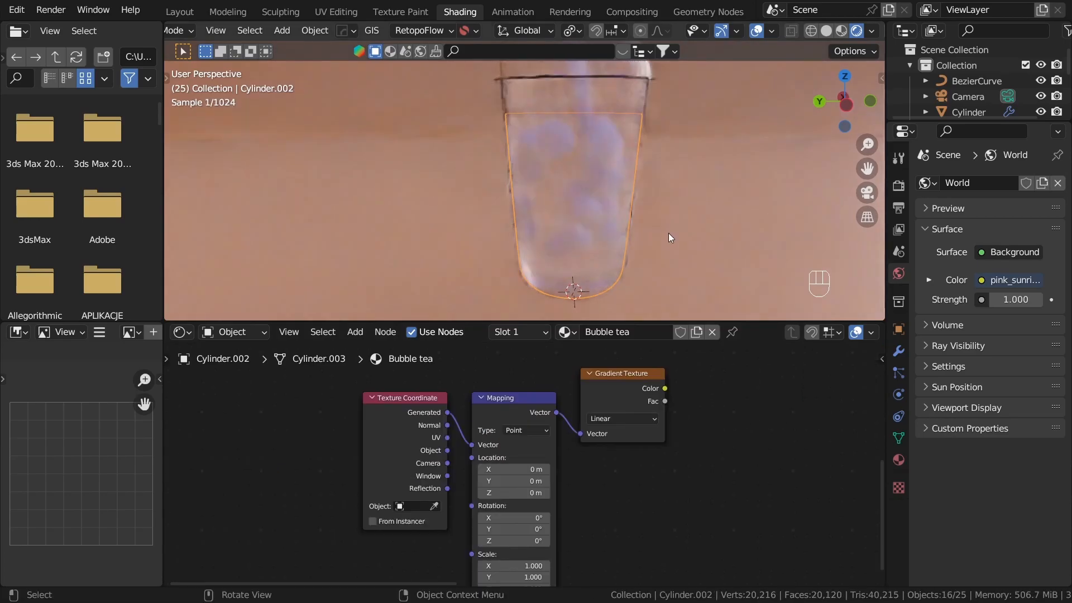
key("KP_Divide")
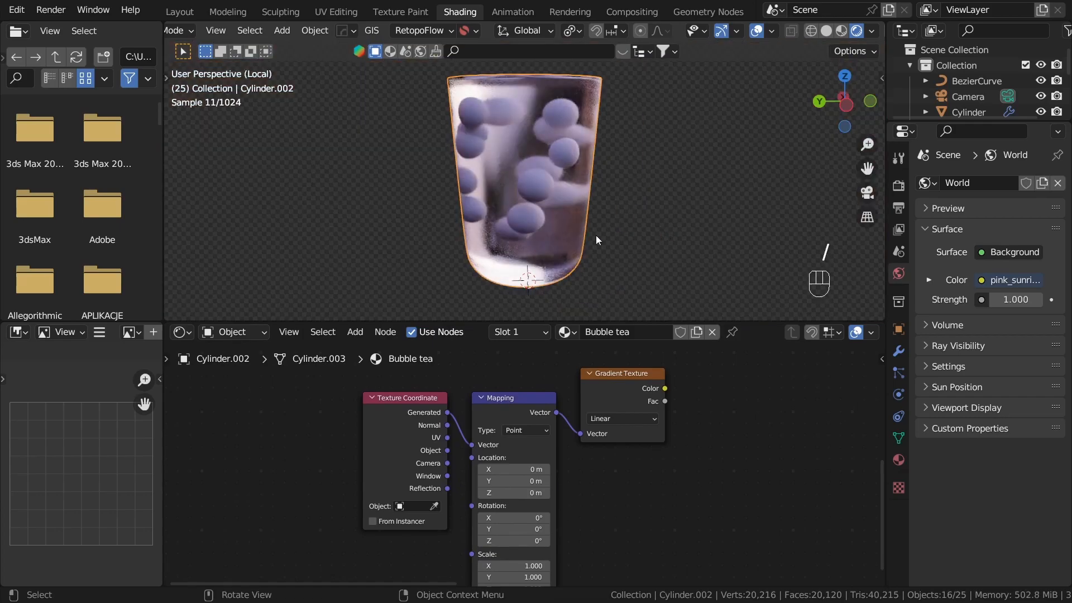
middle_click_drag(626, 220, 641, 231, "shift")
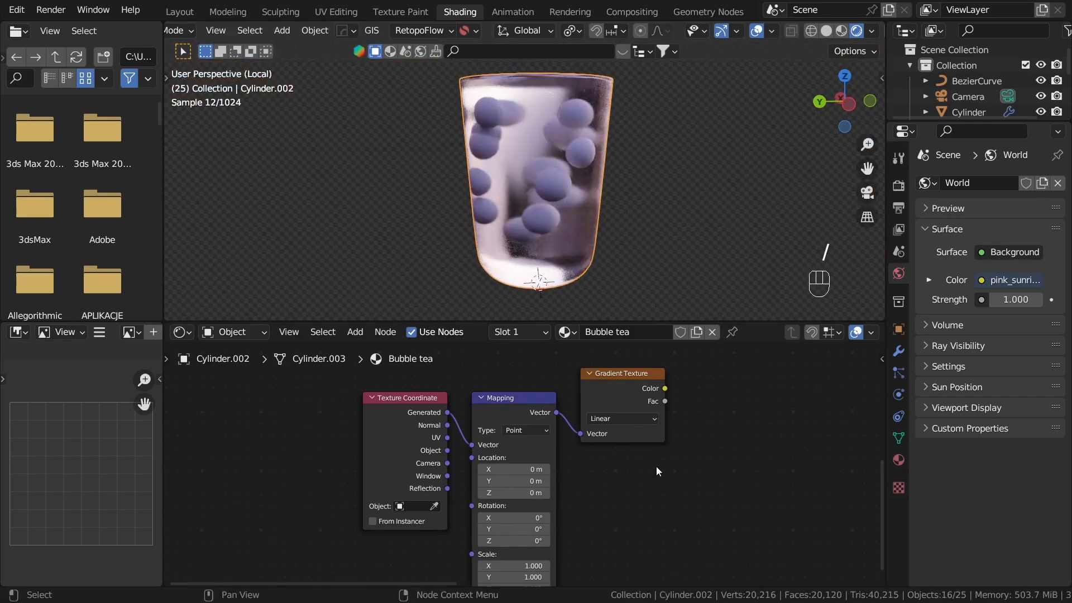
left_click(606, 391, "ctrl+shift")
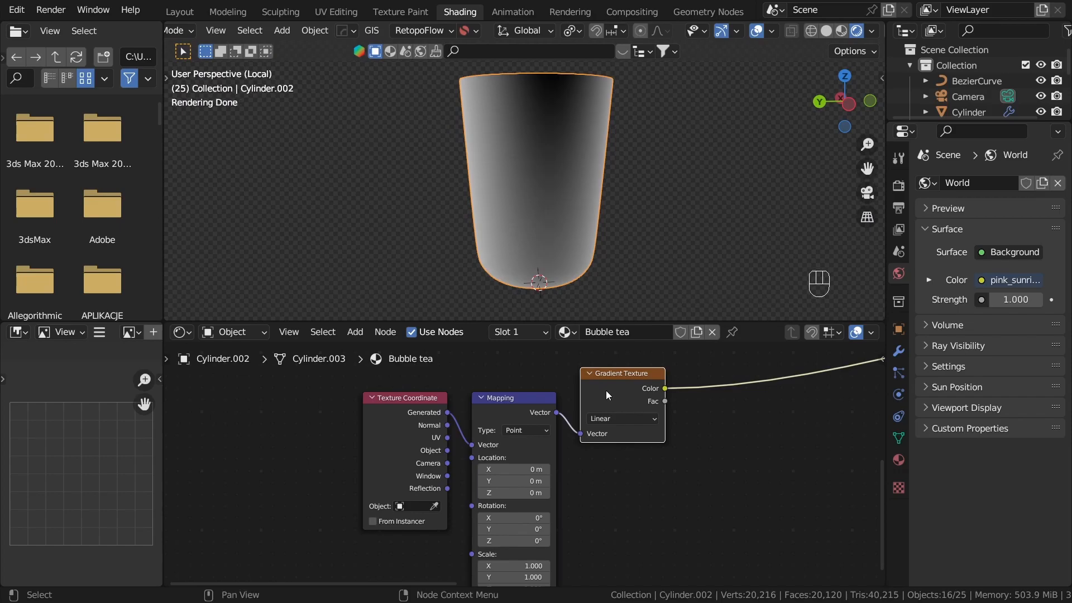
middle_click_drag(625, 203, 602, 221)
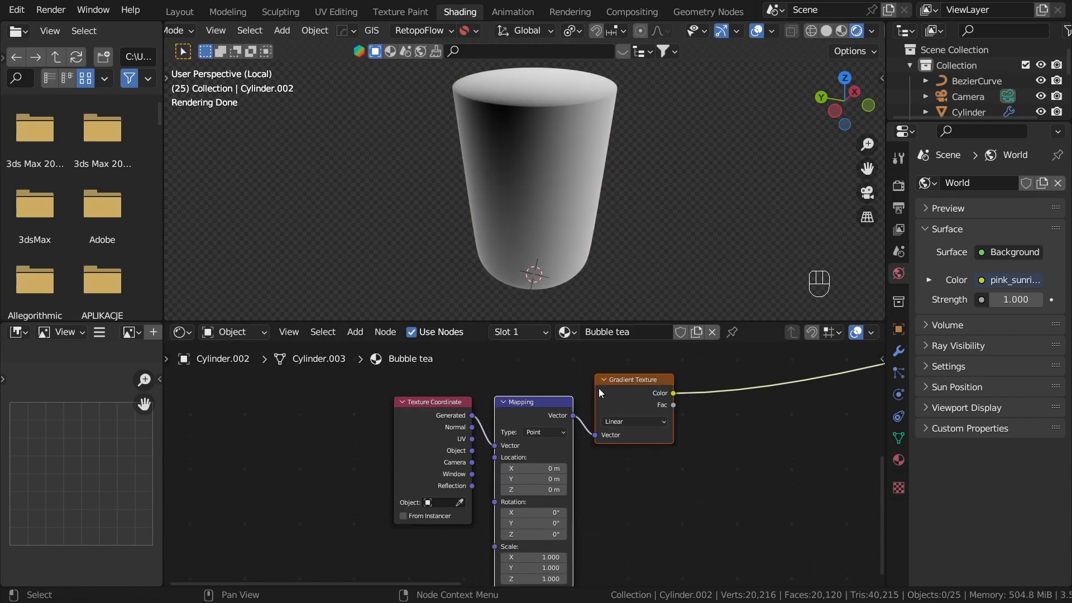
Step: Set the Mapping node's Y rotation to 90° so the gradient runs vertically along the drink
middle_click_drag(569, 277, 540, 269)
middle_click_drag(496, 97, 670, 187)
scroll(614, 514, "up", 2)
left_click(553, 455)
type("90")
key("Return")
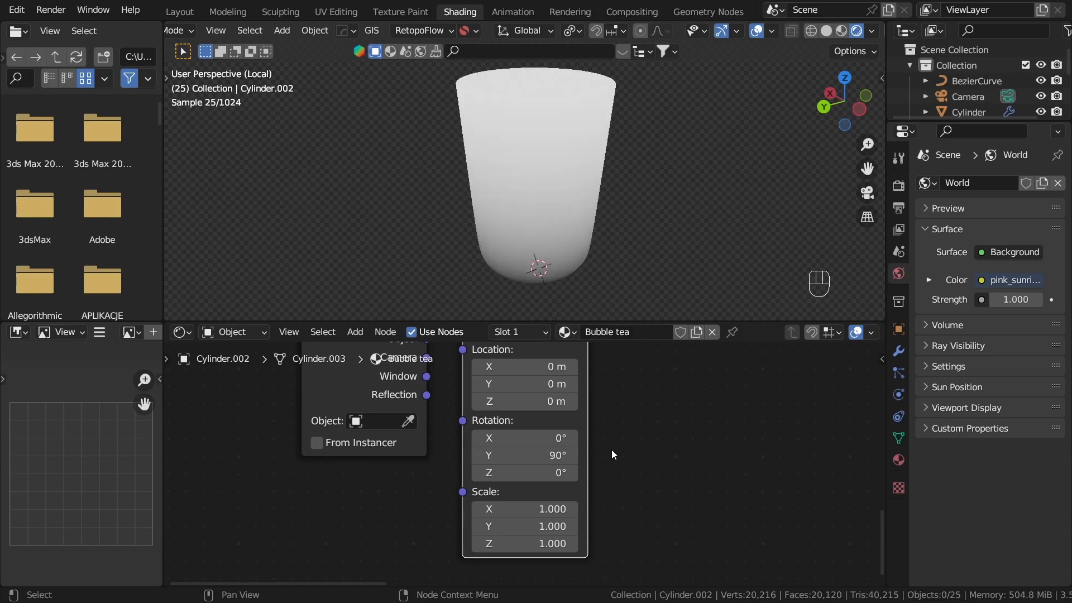
mouse_move(648, 273)
middle_mouse_down()
mouse_move(618, 186)
mouse_move(571, 162)
mouse_move(595, 207)
mouse_move(632, 223)
mouse_move(621, 214)
mouse_move(584, 250)
mouse_move(606, 205)
middle_mouse_up()
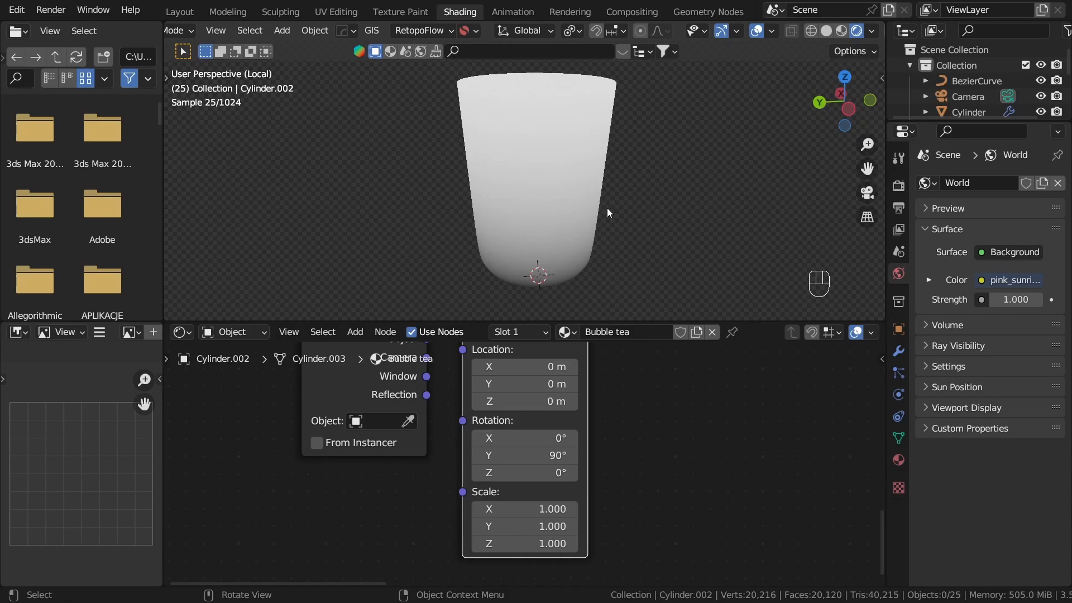
Step: Insert a ColorRamp node on the link after the Gradient Texture
scroll(644, 467, "down", 4)
middle_click_drag(638, 430, 505, 423)
key("shift+a")
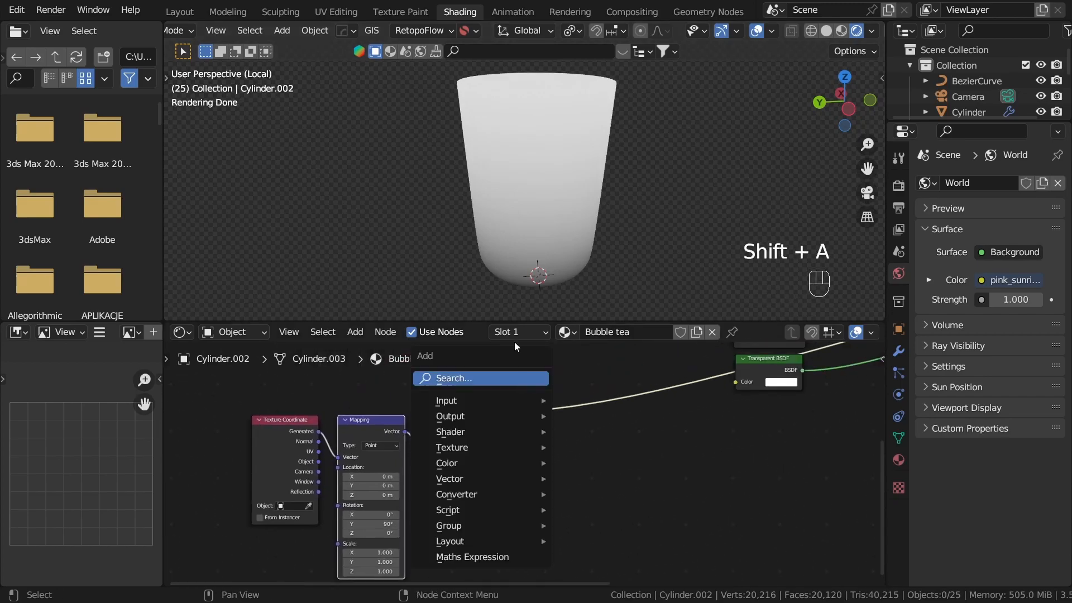
type("colo")
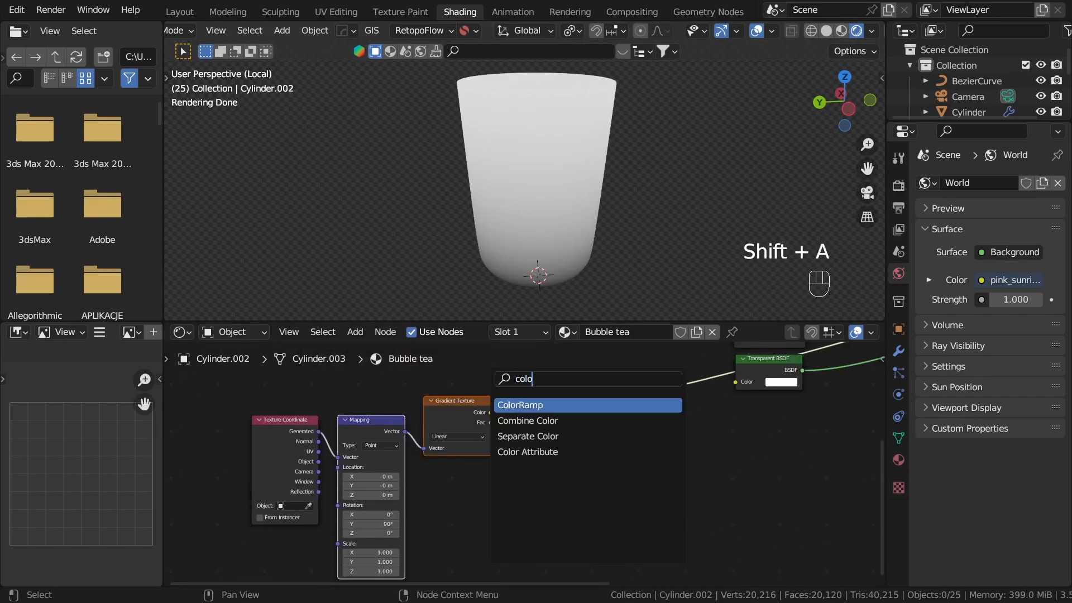
key("Return")
left_click(581, 365)
Step: Switch the viewport to Material Preview shading for working on the ColorRamp
key("z")
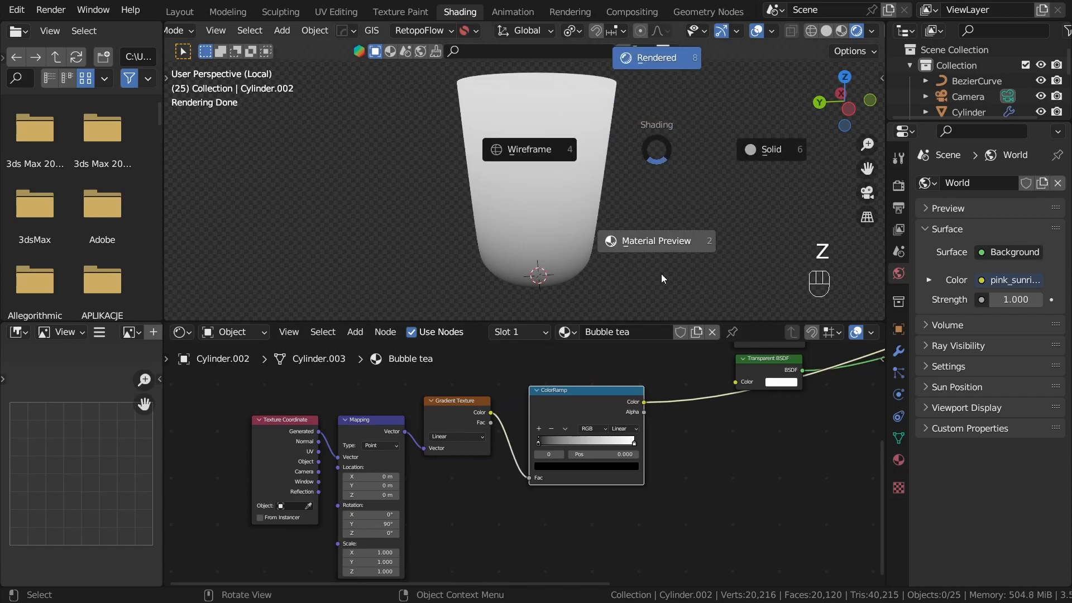
left_click(654, 250)
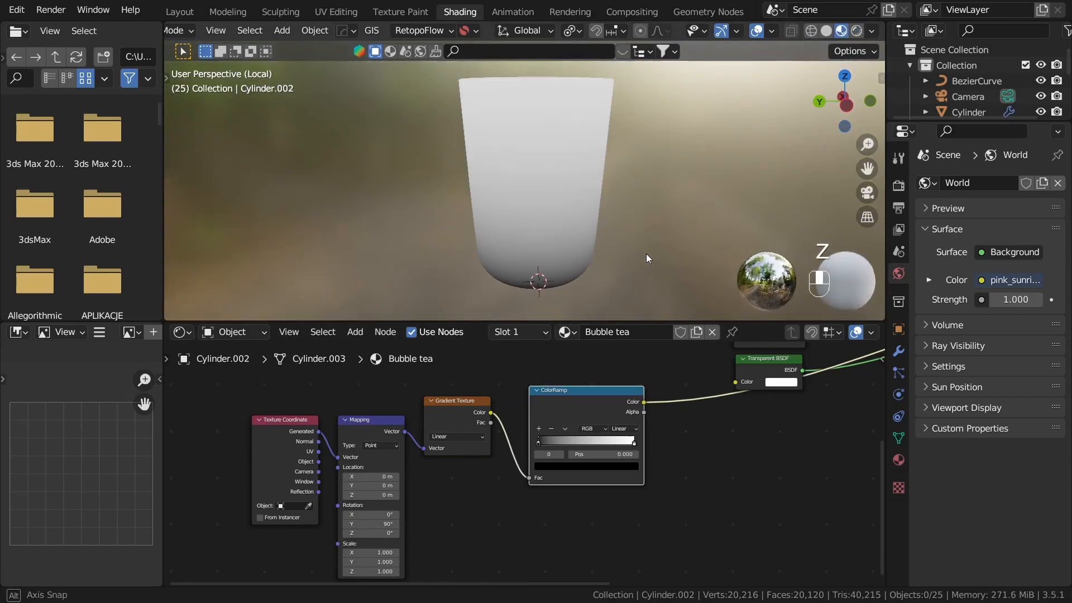
middle_click_drag(464, 428, 381, 445)
scroll(526, 466, "up", 2)
left_click(650, 470)
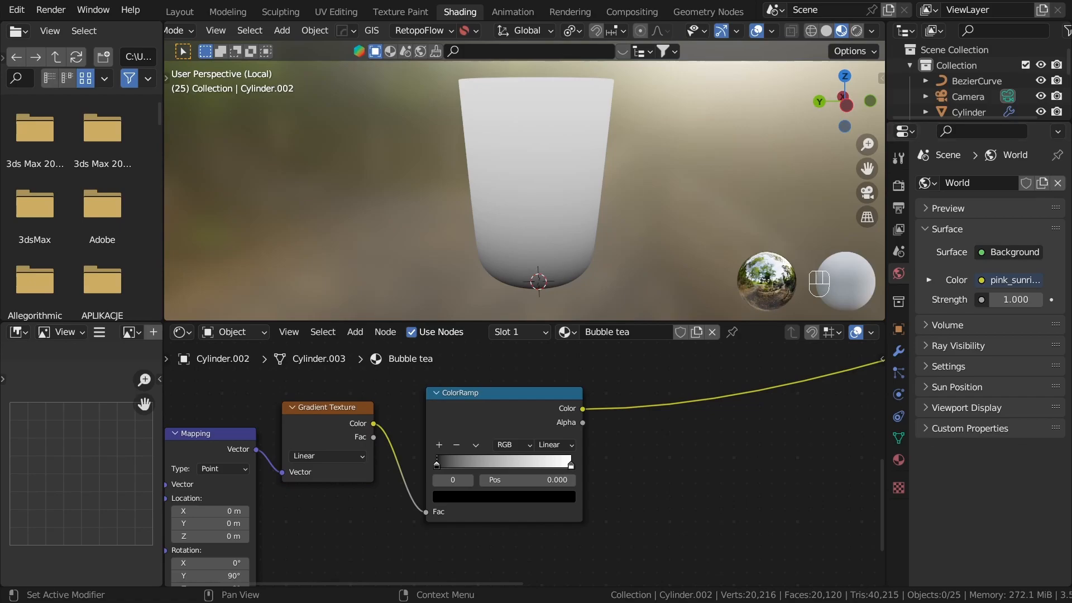
scroll(671, 448, "up", 2)
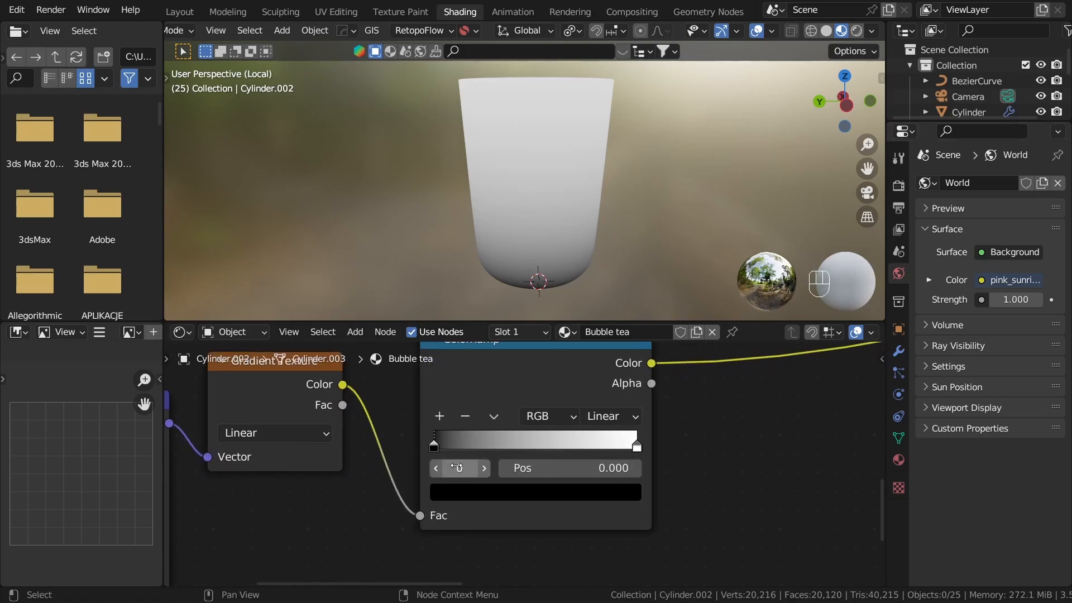
Step: Add a middle stop to the ColorRamp and colour it dark red-orange with hue 0.014, saturation 0.981 and value 0.361
left_click(436, 415)
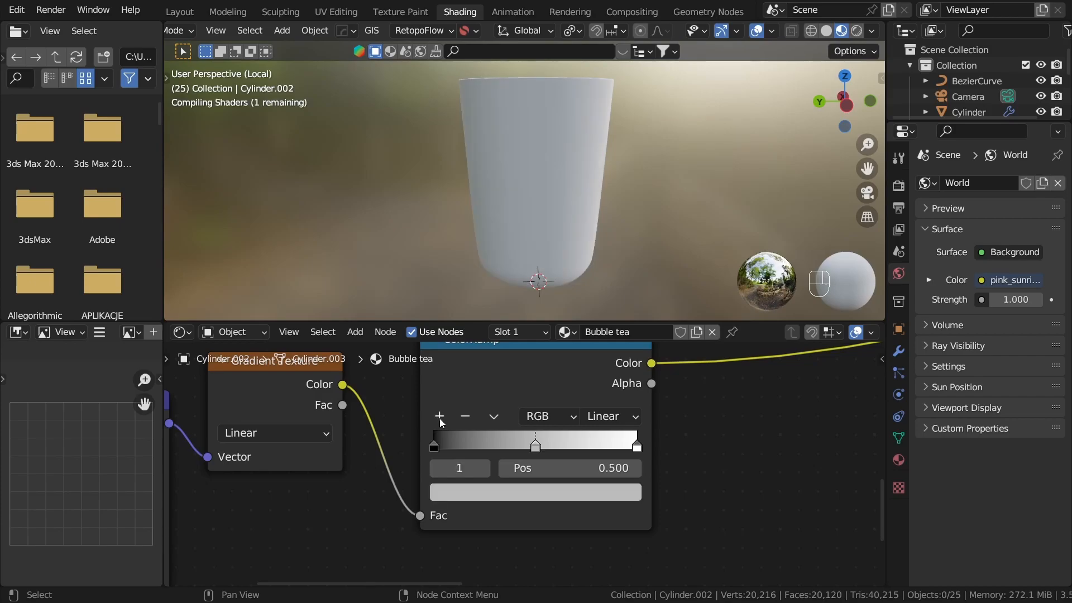
left_click(524, 492)
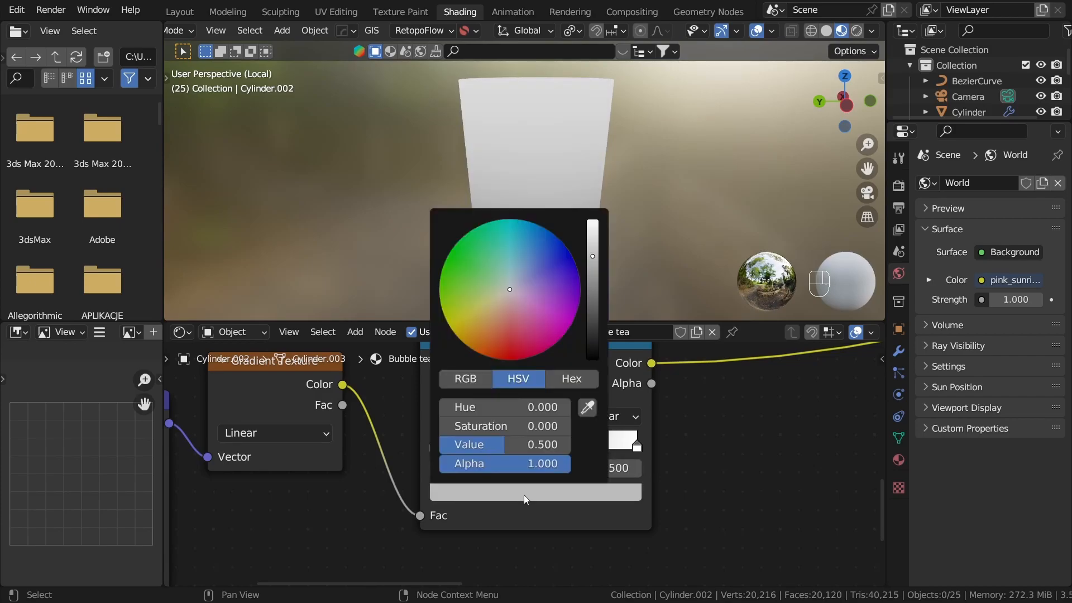
left_click(530, 487)
mouse_move(495, 311)
left_mouse_down()
mouse_move(498, 358)
mouse_move(494, 348)
left_mouse_up()
scroll(532, 328, "down", 2)
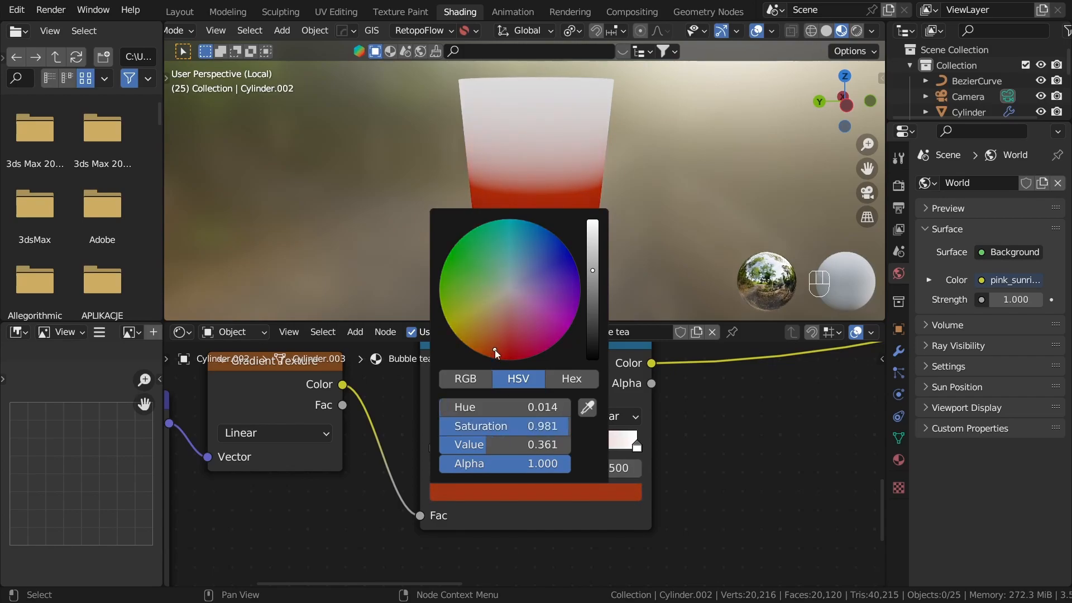
Step: Move the ColorRamp's middle stop to position 0.405 and shift its colour slightly further towards orange
left_click_drag(535, 445, 508, 444)
left_click(516, 485)
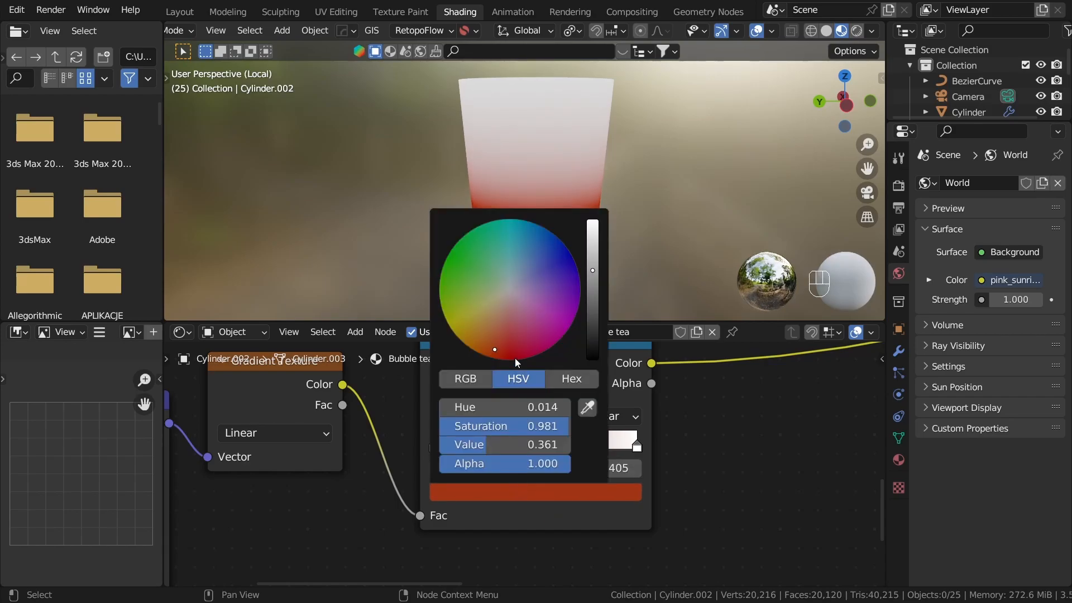
left_click(491, 344)
left_click(490, 346)
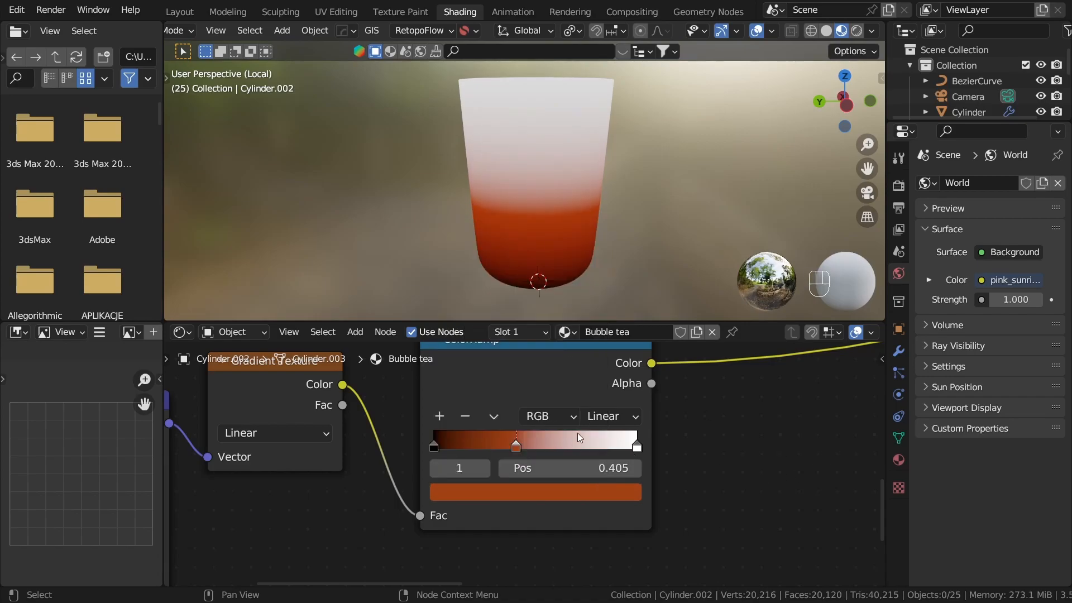
Step: Colour the ColorRamp's last stop bright orange with hue 0.021, saturation 0.958 and value 1.000
left_click(618, 444)
left_click(586, 490)
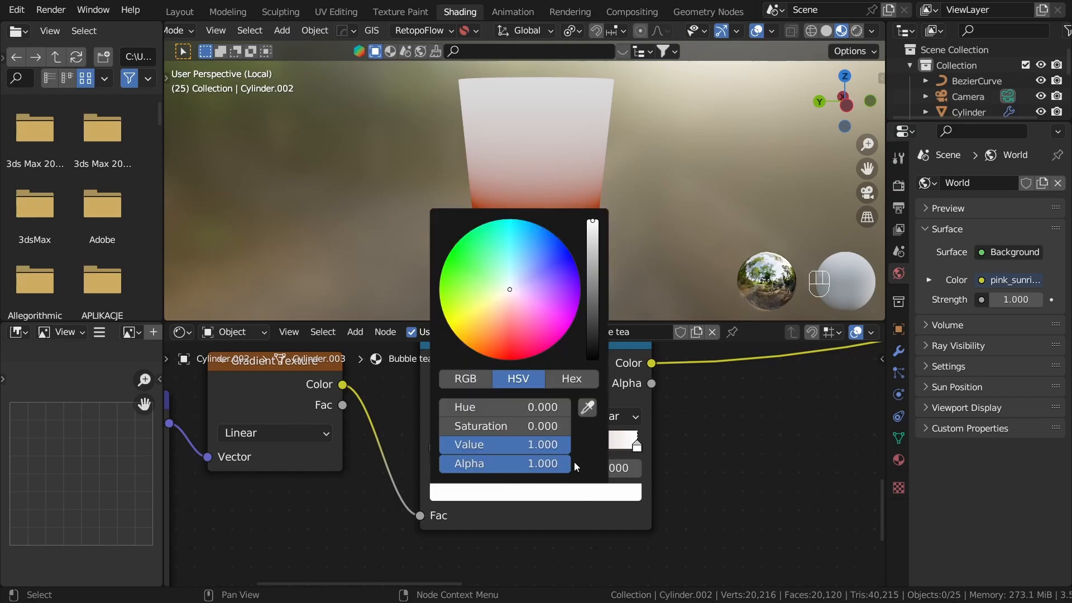
left_click_drag(494, 344, 494, 342)
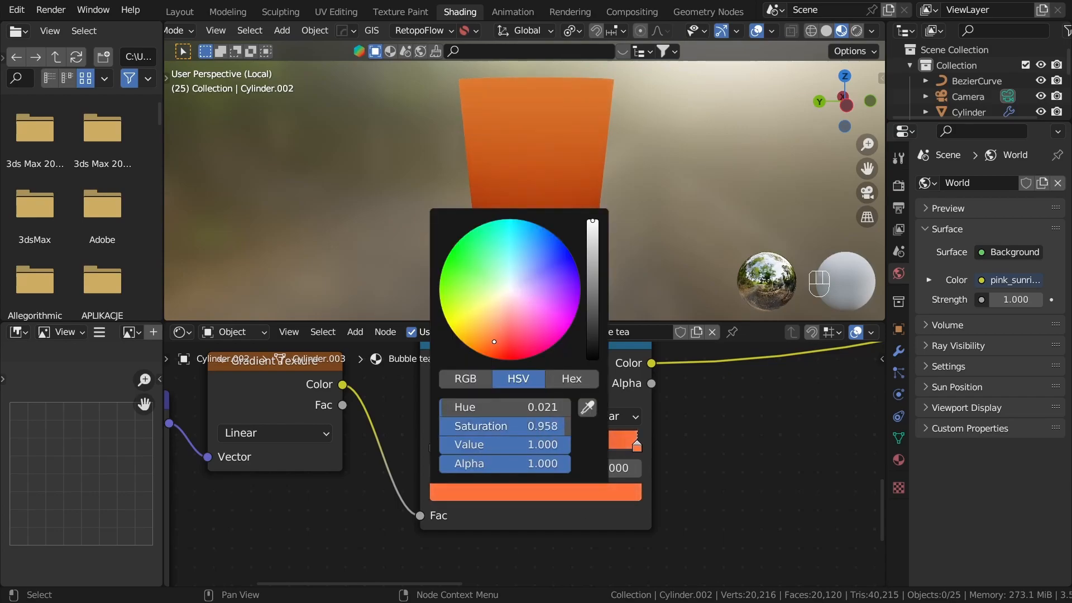
Step: Examine the colour gradient on the isolated drink from several angles and distances
middle_click_drag(601, 270, 618, 245)
scroll(705, 234, "down", 3)
middle_click_drag(705, 233, 603, 124)
scroll(553, 162, "up", 3)
scroll(538, 260, "up", 3)
scroll(531, 256, "down", 2)
middle_click_drag(556, 248, 559, 193)
scroll(645, 414, "down", 2)
Step: Group the Texture Coordinate, Mapping, Gradient Texture and ColorRamp nodes in one frame
scroll(646, 414, "down", 6)
left_click_drag(599, 508, 285, 389)
middle_click_drag(533, 436, 509, 437)
scroll(509, 437, "up", 2)
scroll(509, 436, "up", 1)
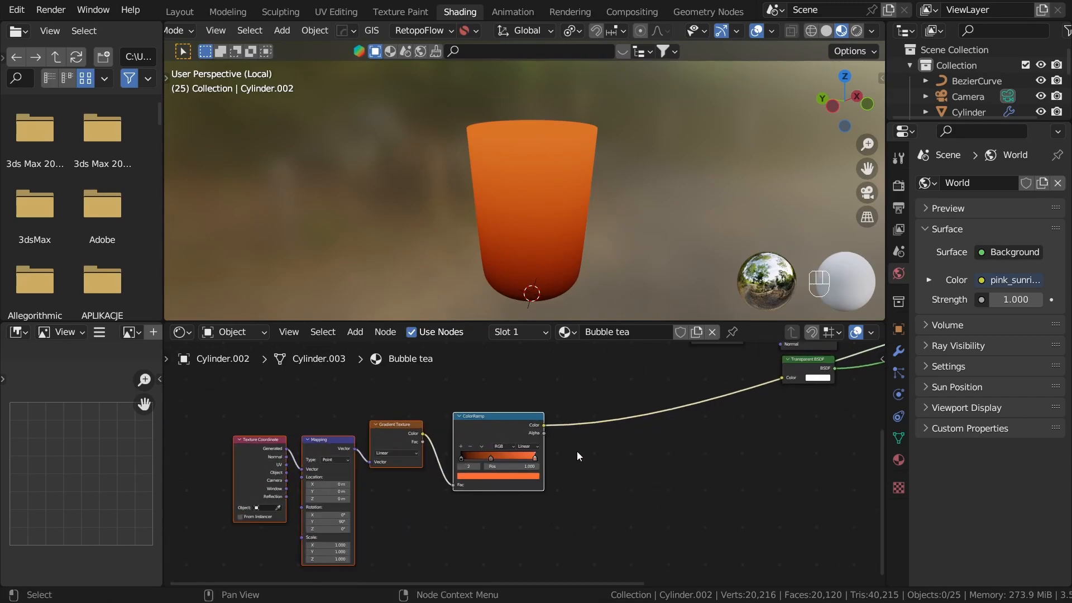
key("ctrl+j")
scroll(641, 466, "up", 2)
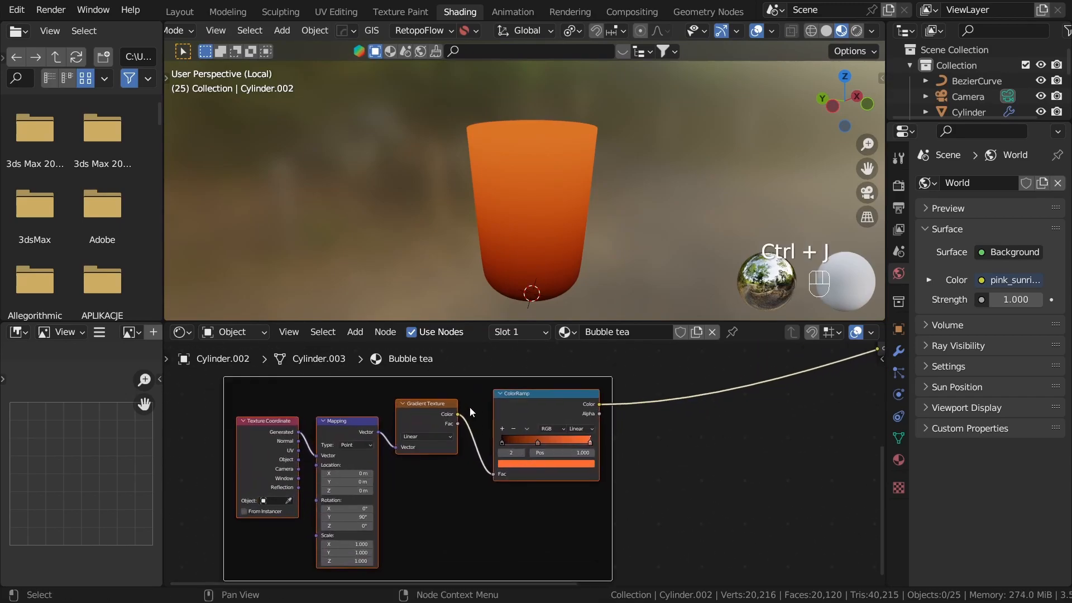
Step: Shift the new frame slightly within the node tree and label it Color
left_click_drag(469, 382, 500, 386)
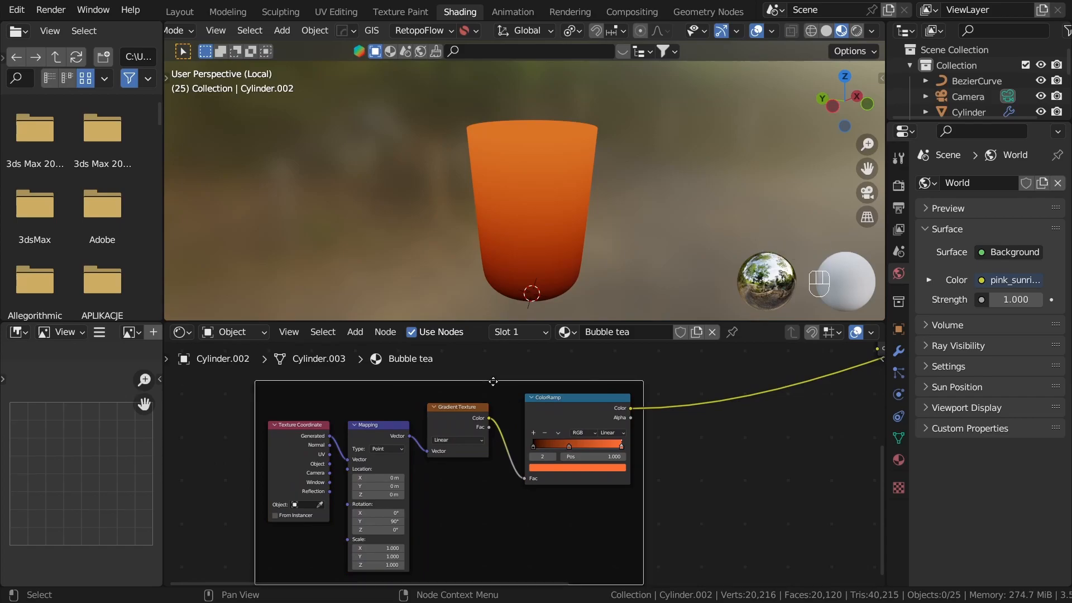
key("F2")
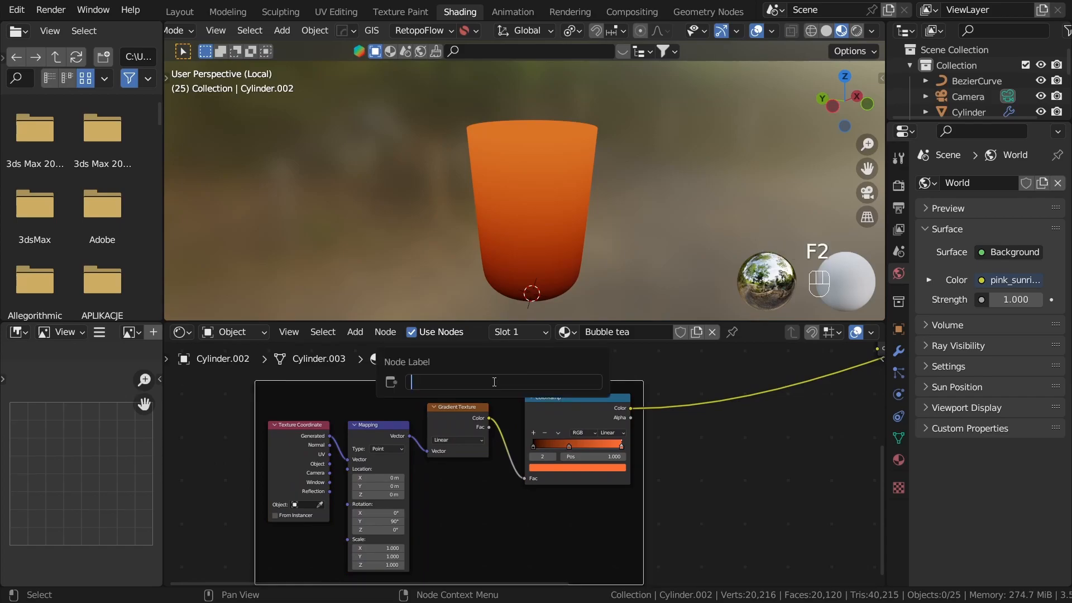
type("Col")
key("Return")
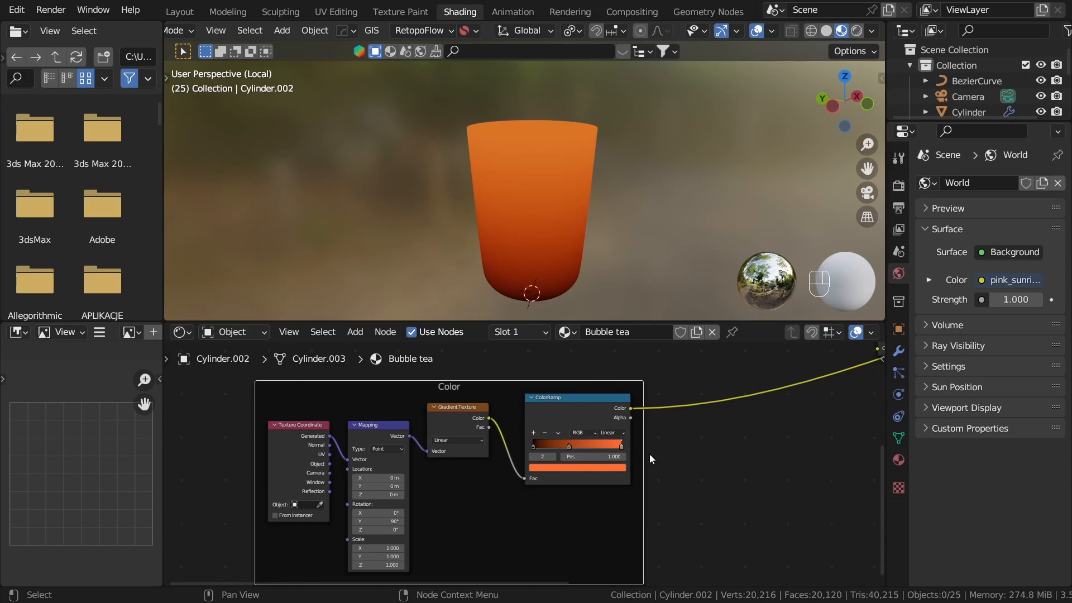
Step: Feed the ColorRamp's colour into the Glass BSDF's Color input and restore the Mix Shader as surface output, viewed in Rendered shading
scroll(656, 453, "down", 7)
middle_click_drag(665, 453, 574, 477)
scroll(583, 472, "up", 5)
middle_click_drag(663, 434, 579, 493)
scroll(577, 475, "up", 1)
middle_click_drag(573, 454, 575, 471)
scroll(576, 472, "up", 1)
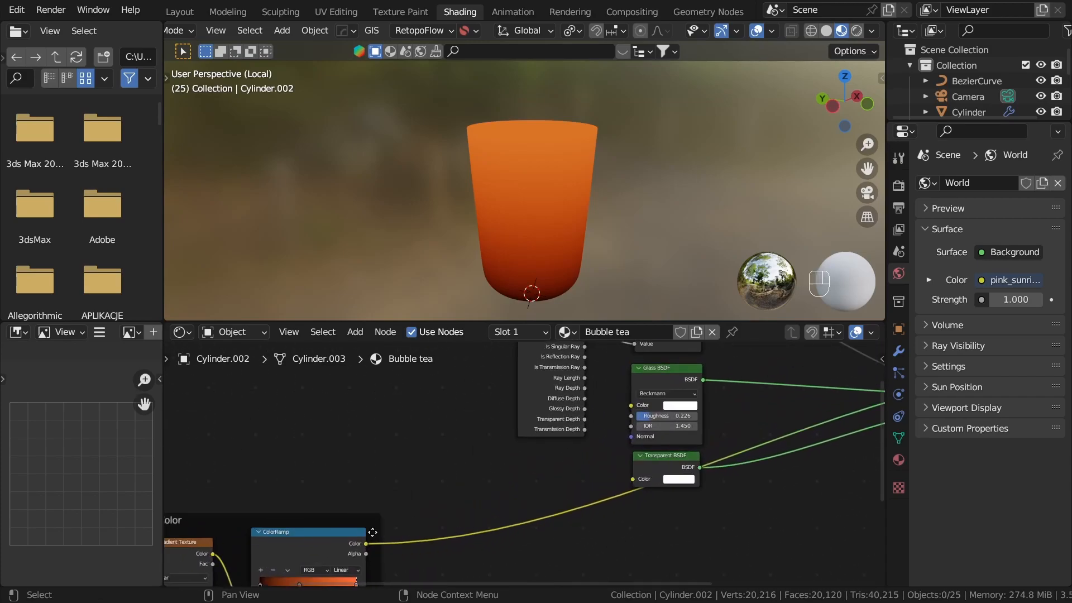
left_click_drag(360, 542, 632, 405)
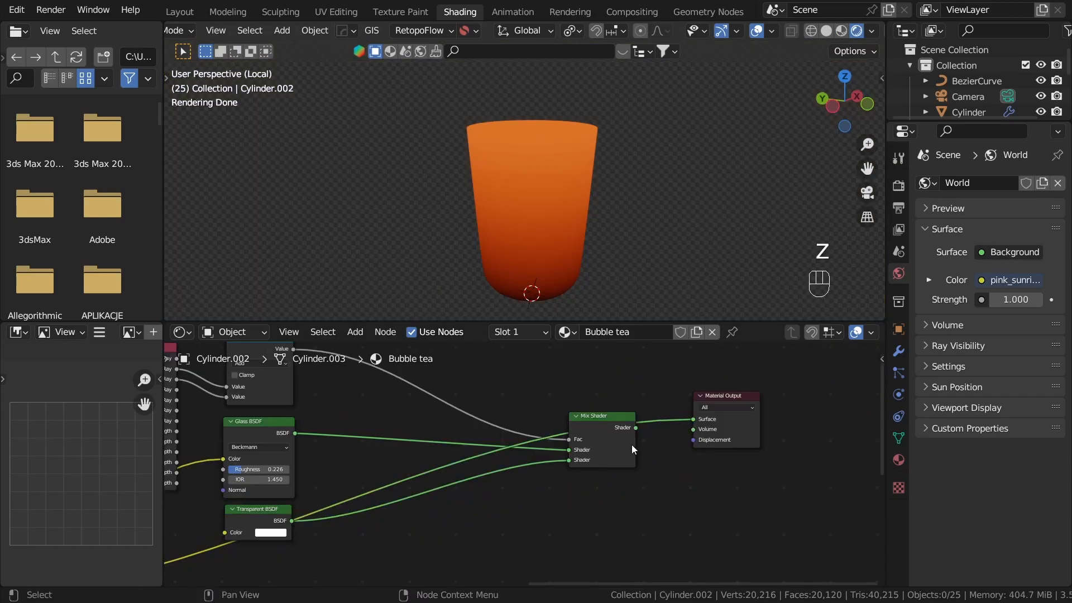
left_click(622, 436, "ctrl+shift")
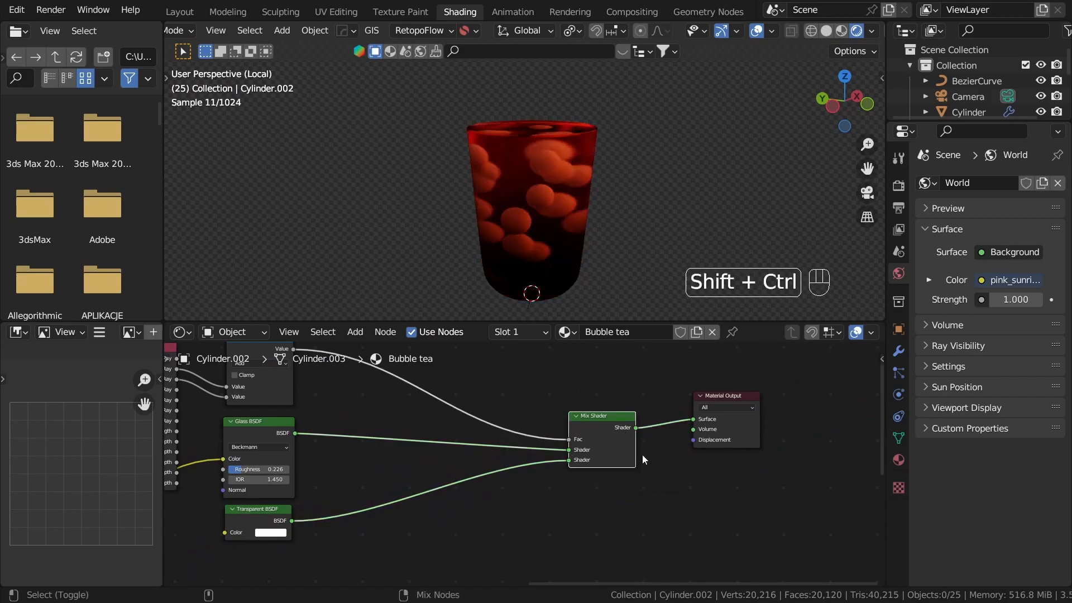
middle_click_drag(618, 290, 668, 213)
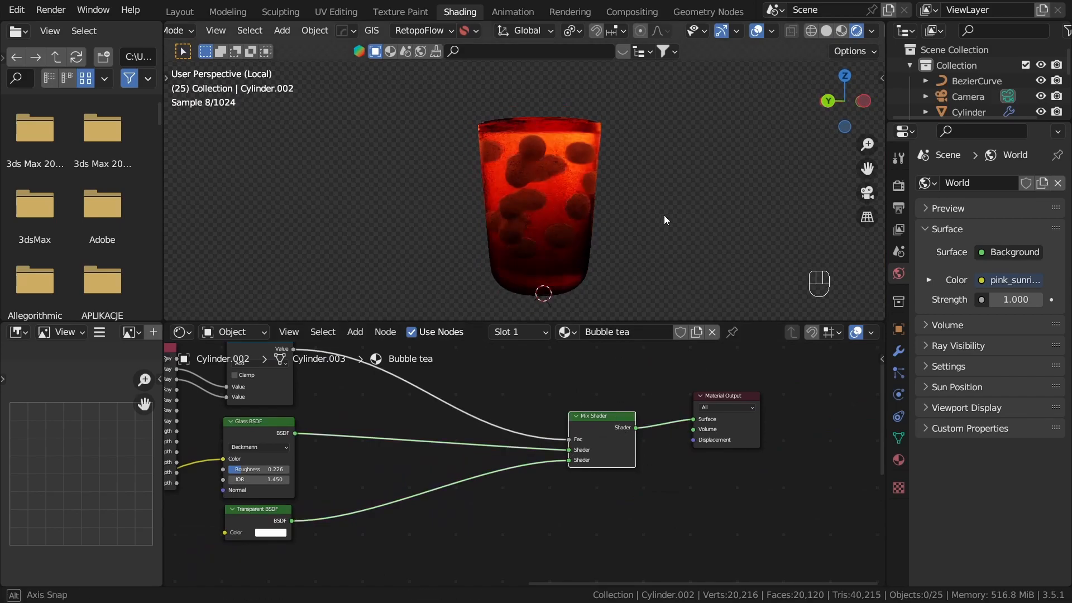
Step: Rearrange the shader nodes, placing Transparent BSDF below the Mix Shader and Glass BSDF closer to the ColorRamp
scroll(463, 439, "down", 3)
scroll(396, 485, "down", 3)
middle_click_drag(373, 499, 571, 429)
scroll(564, 431, "up", 3)
left_click_drag(548, 412, 762, 444)
left_click_drag(559, 353, 467, 432)
Step: Raise the Glass BSDF's roughness to 0.532 while checking the isolated drink in the render
middle_click_drag(615, 230, 620, 228)
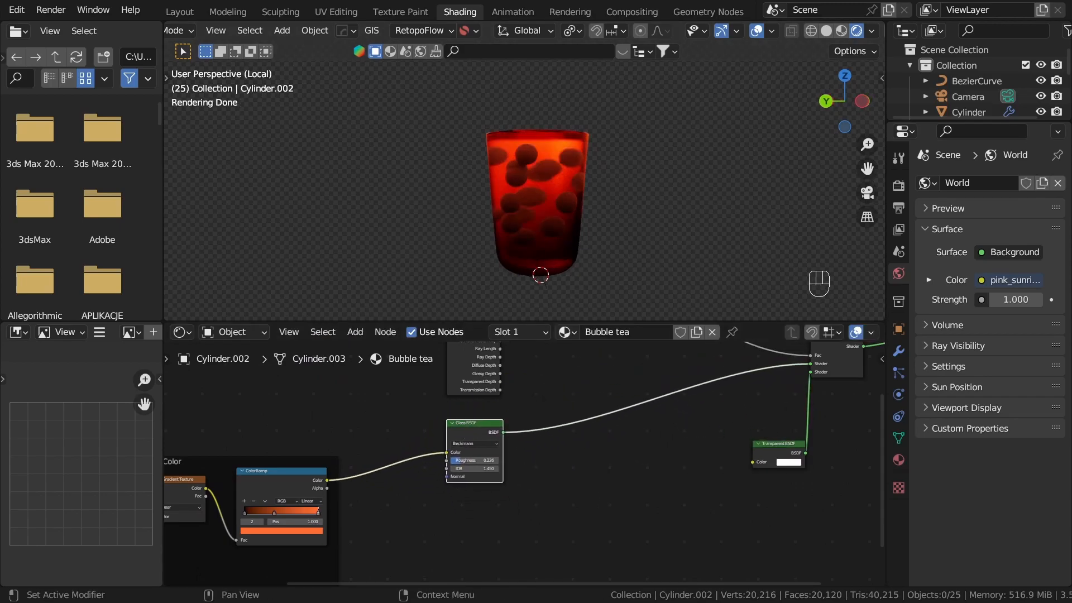
scroll(525, 190, "up", 3)
scroll(503, 474, "up", 5)
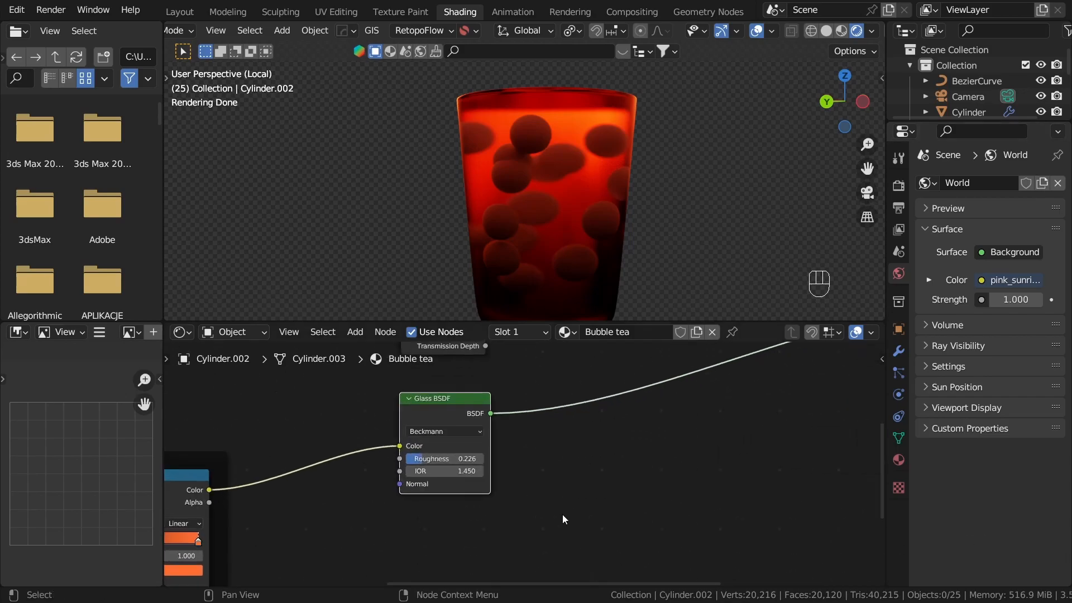
left_click_drag(393, 414, 432, 414)
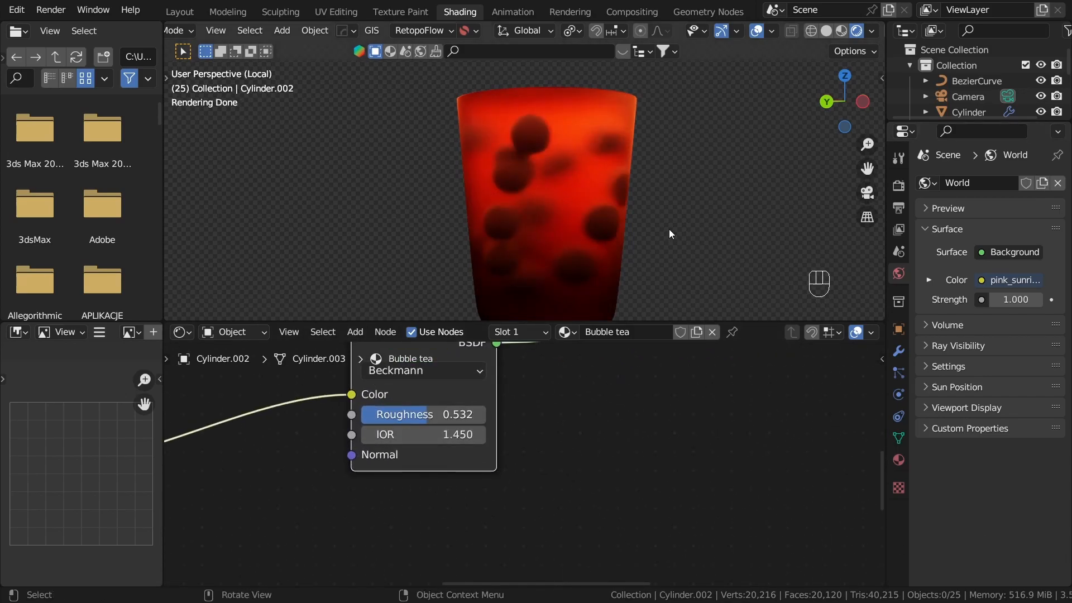
Step: Leave local view to show the full cup scene and select the drink object
key("KP_Divide")
scroll(619, 213, "up", 2)
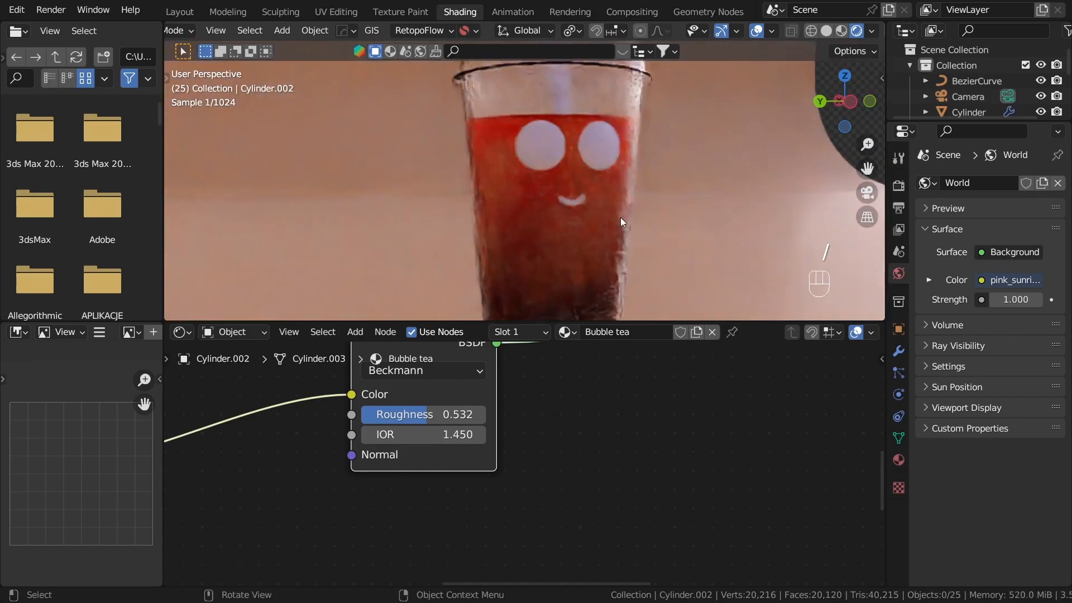
middle_click_drag(590, 258, 627, 210, "shift")
left_click(583, 199)
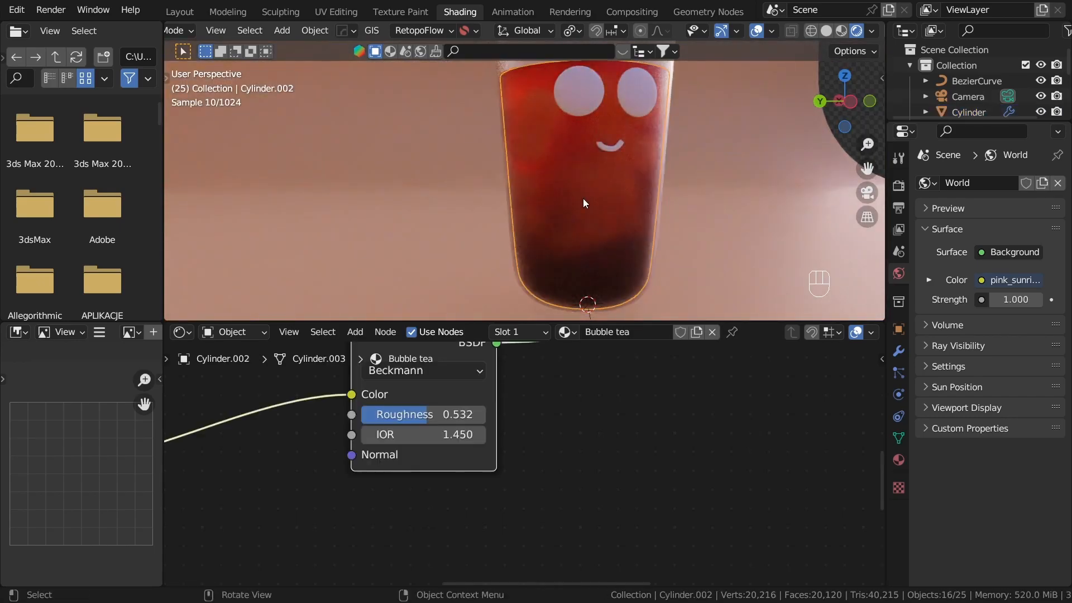
Step: Set the Glass BSDF's roughness to 0.495
scroll(581, 408, "down", 3)
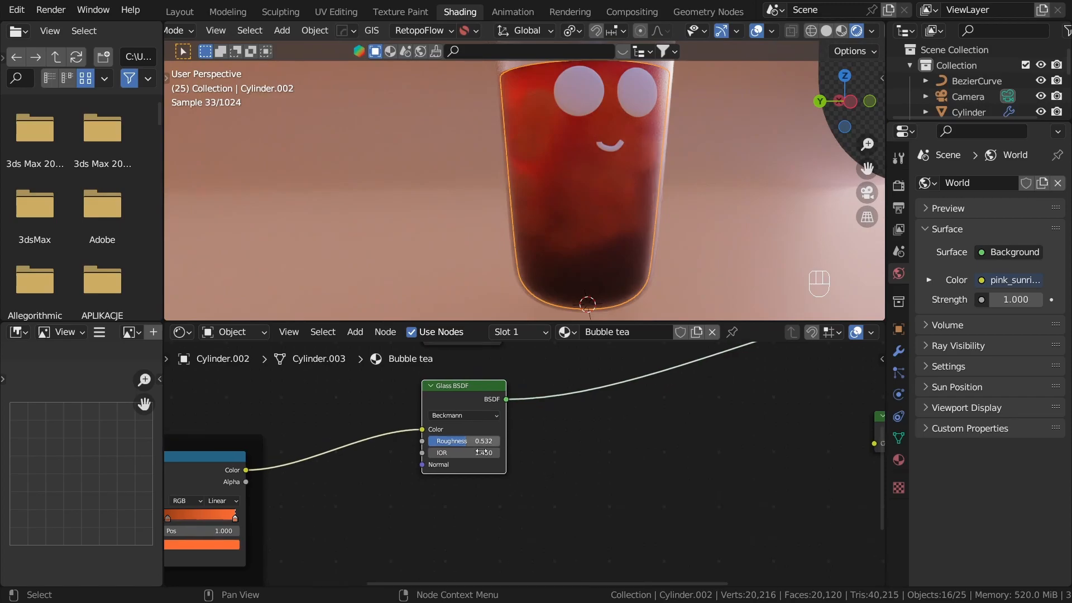
scroll(495, 435, "up", 3)
middle_click_drag(688, 430, 659, 439)
scroll(634, 414, "down", 13)
middle_click_drag(528, 434, 587, 422)
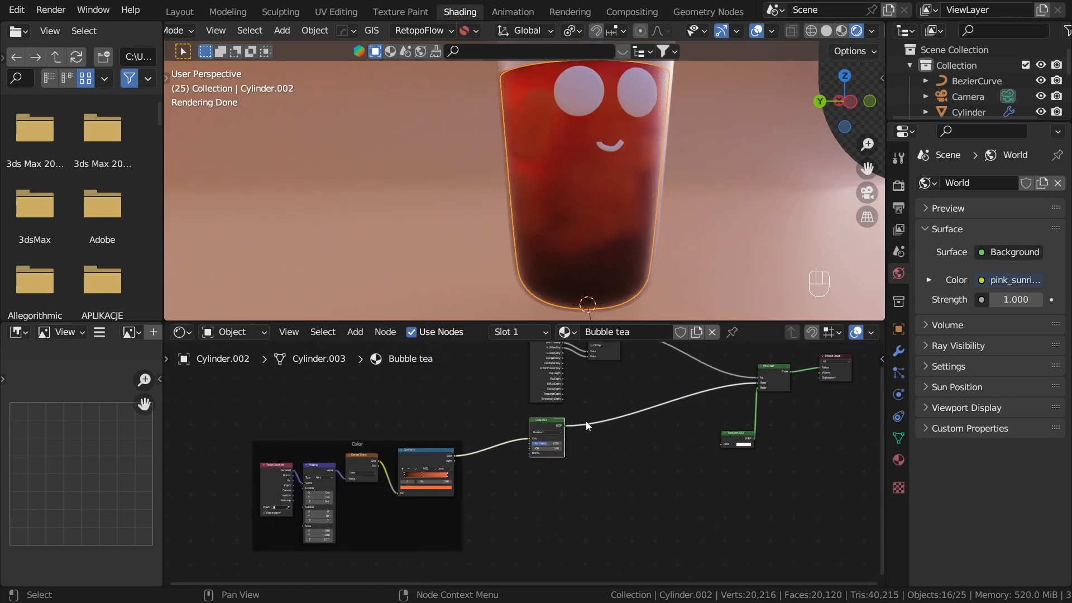
scroll(528, 445, "down", 3)
left_click_drag(527, 497, 420, 467)
scroll(554, 494, "up", 3)
left_click(553, 494)
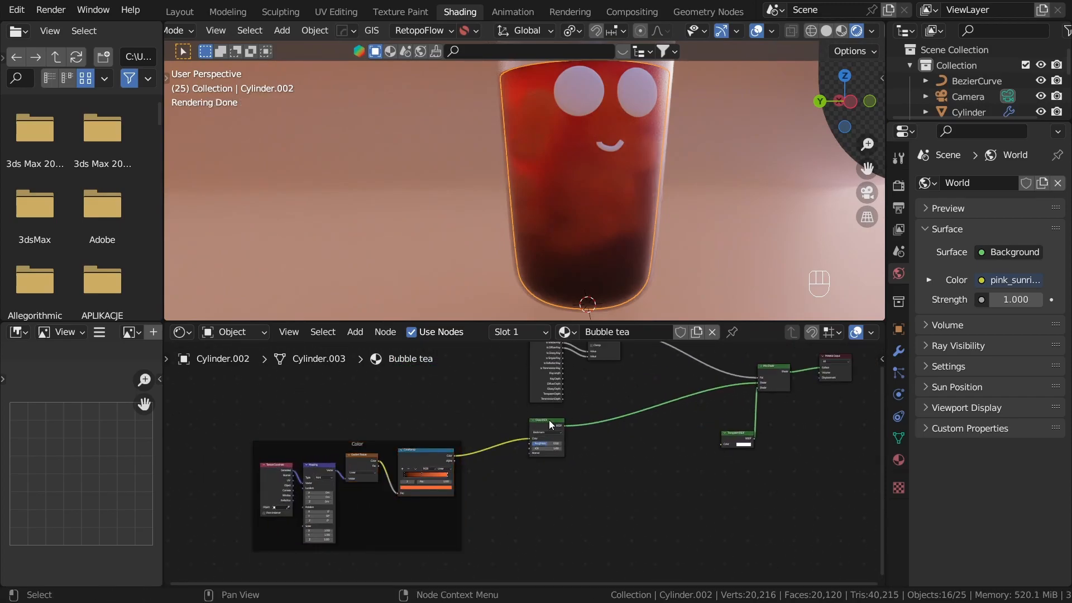
scroll(550, 424, "up", 2)
left_click_drag(559, 431, 582, 431)
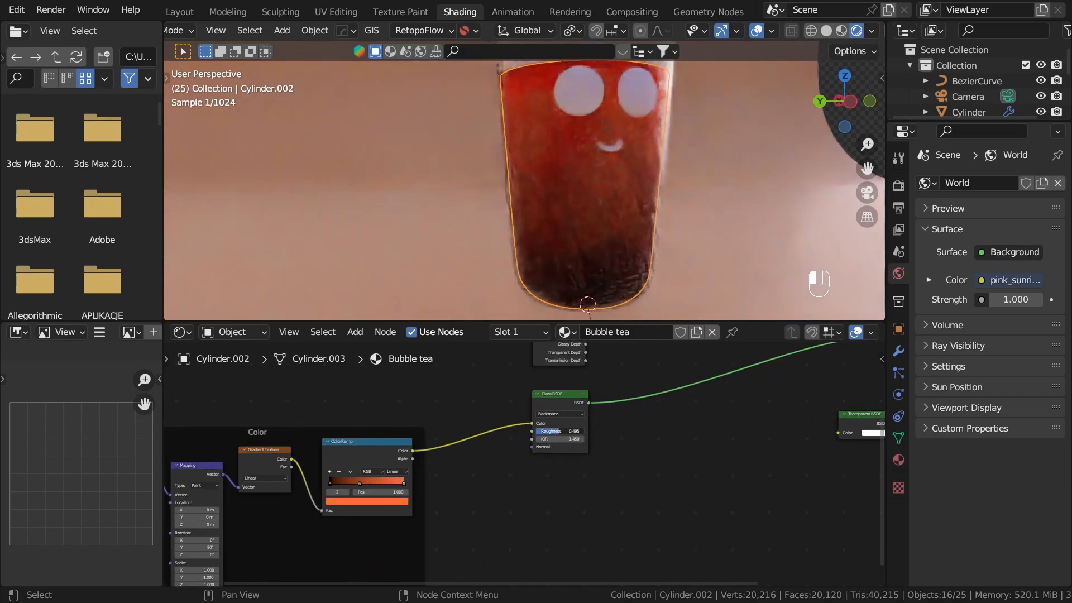
Step: Move the Mix Shader and Transparent BSDF closer to the Light Path nodes, leaving room before the Material Output
scroll(602, 471, "down", 4)
scroll(602, 470, "up", 1)
middle_click_drag(701, 456, 567, 477)
scroll(567, 477, "up", 1)
left_click_drag(647, 517, 499, 385)
left_click(538, 464)
middle_click_drag(383, 397, 484, 462)
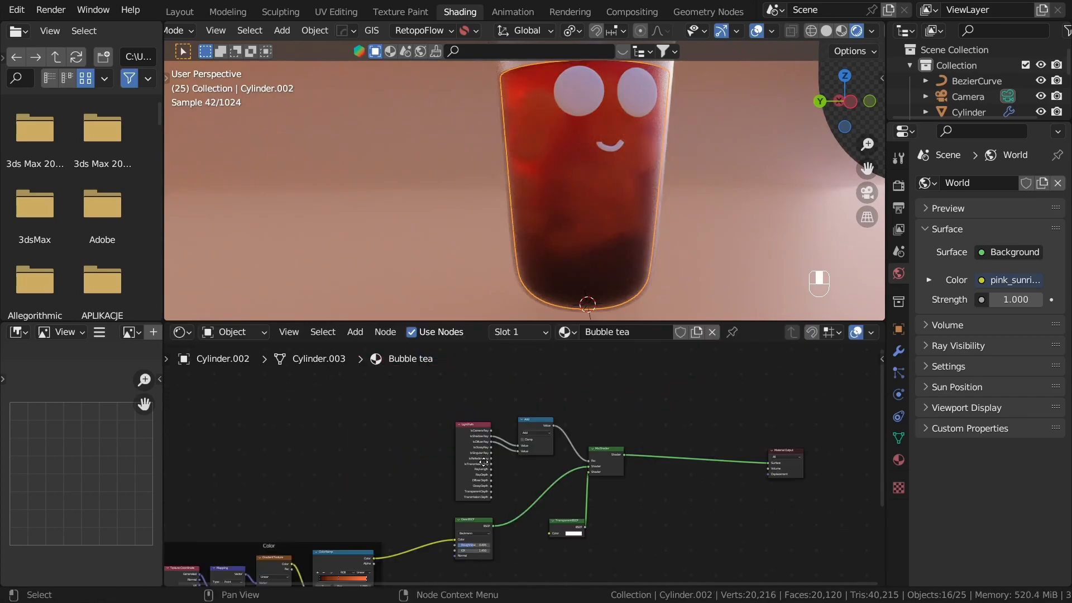
Step: Duplicate the Mix Shader and insert the copy on the link between the original and the Material Output
scroll(483, 461, "up", 3)
scroll(448, 396, "down", 1)
middle_click_drag(568, 423, 447, 398)
left_click(556, 434)
scroll(556, 434, "up", 2)
key("shift+d")
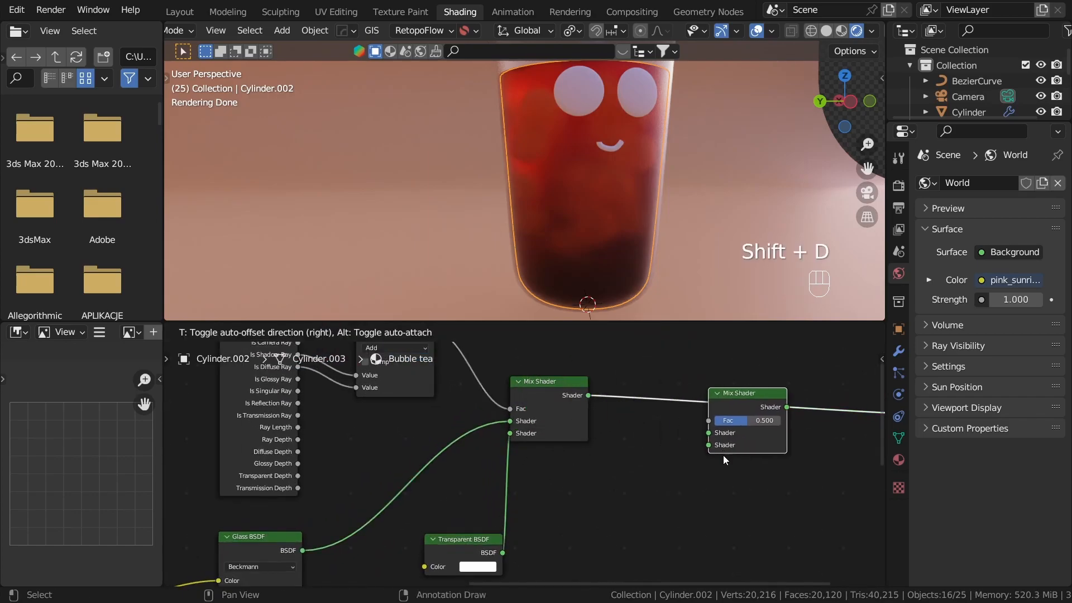
left_click(722, 454)
Step: Connect the Transparent BSDF to the second Mix Shader's lower Shader input and check the drink in the render
middle_click_drag(561, 485, 519, 454)
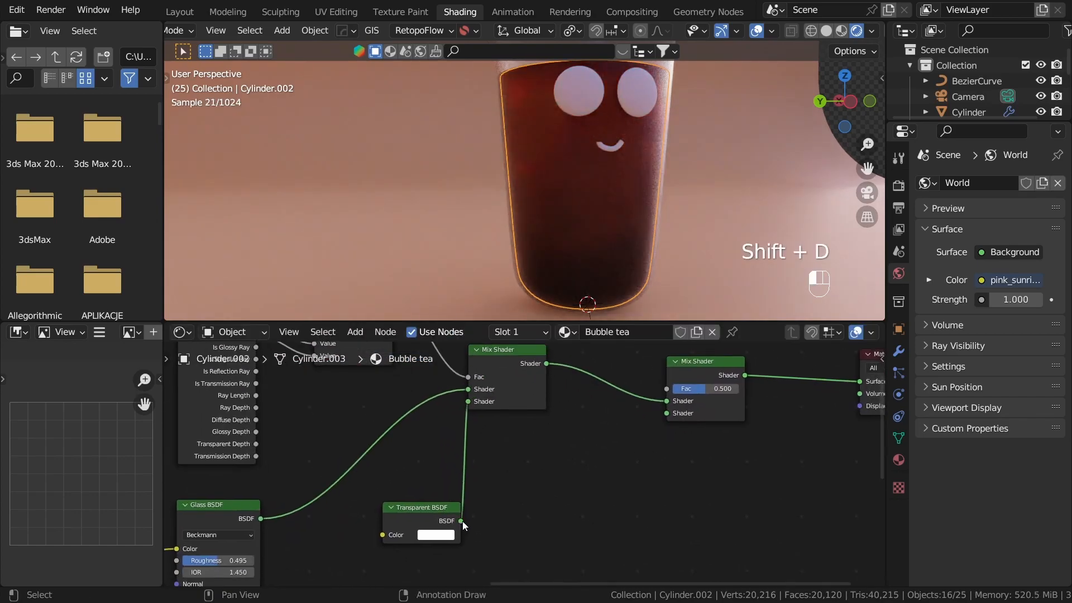
left_click_drag(462, 521, 668, 413)
middle_click_drag(619, 404, 638, 462)
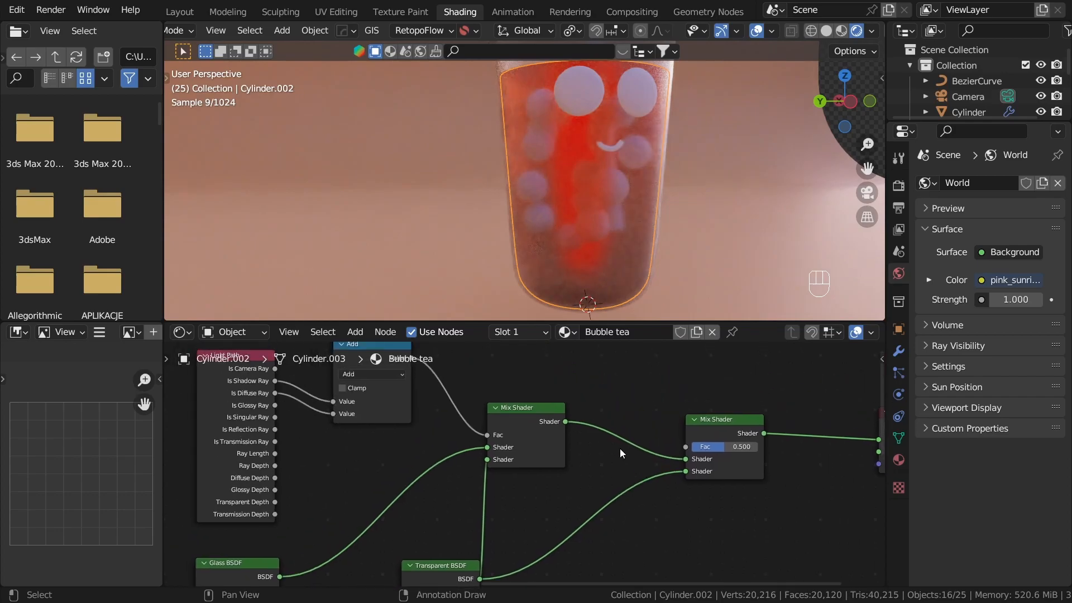
middle_click_drag(611, 232, 614, 236)
scroll(614, 237, "down", 1)
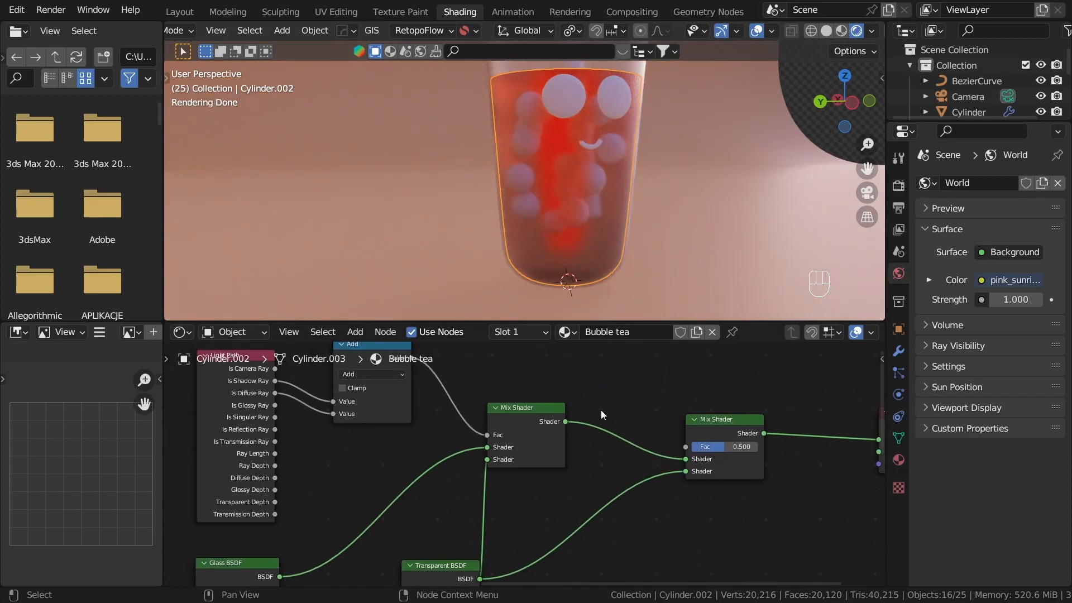
Step: Add a Math node set to Less Than, fed by the Light Path's Ray Length output
scroll(589, 465, "down", 3)
scroll(555, 478, "down", 1)
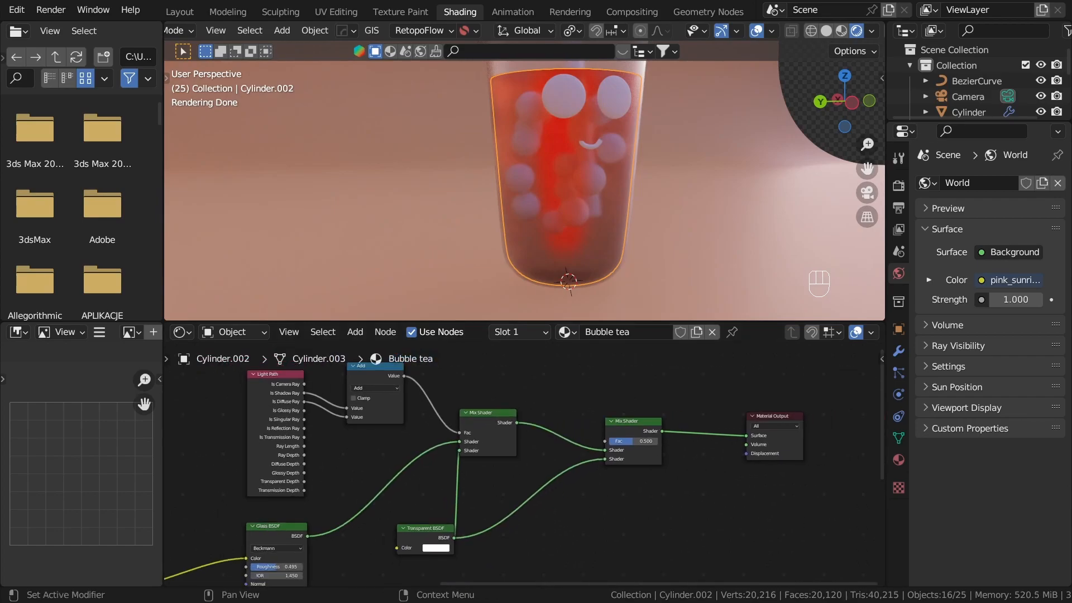
scroll(496, 442, "up", 3)
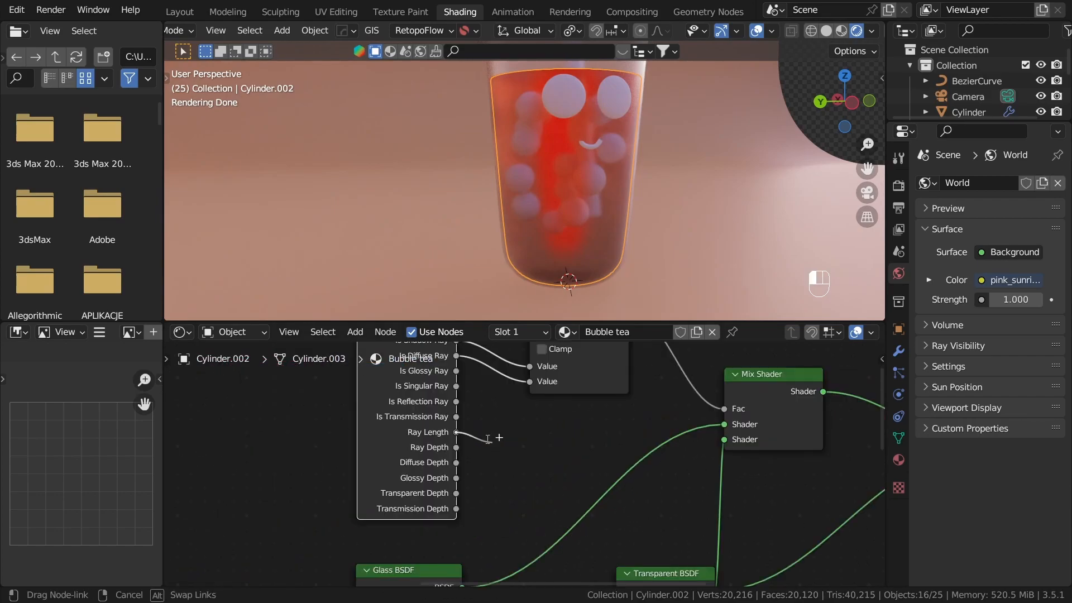
left_click_drag(457, 434, 522, 455)
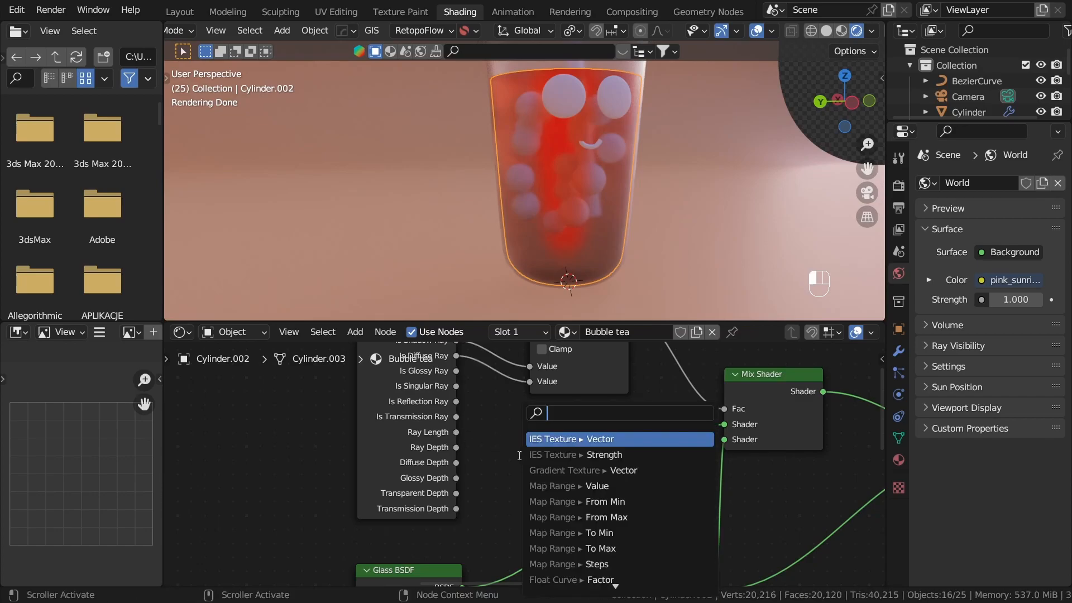
type("less")
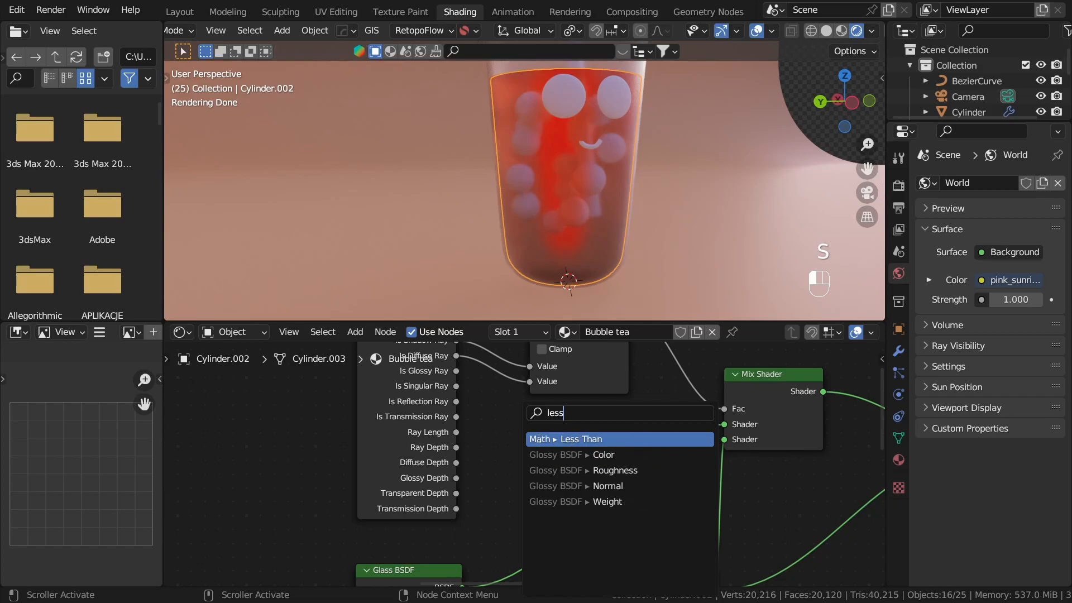
left_click(537, 440)
left_click(535, 416)
Step: Place the Less Than node just below the second Mix Shader
scroll(503, 418, "down", 3)
left_click_drag(459, 421, 768, 479)
scroll(603, 457, "down", 3)
middle_click_drag(725, 468, 498, 440)
scroll(498, 439, "up", 5)
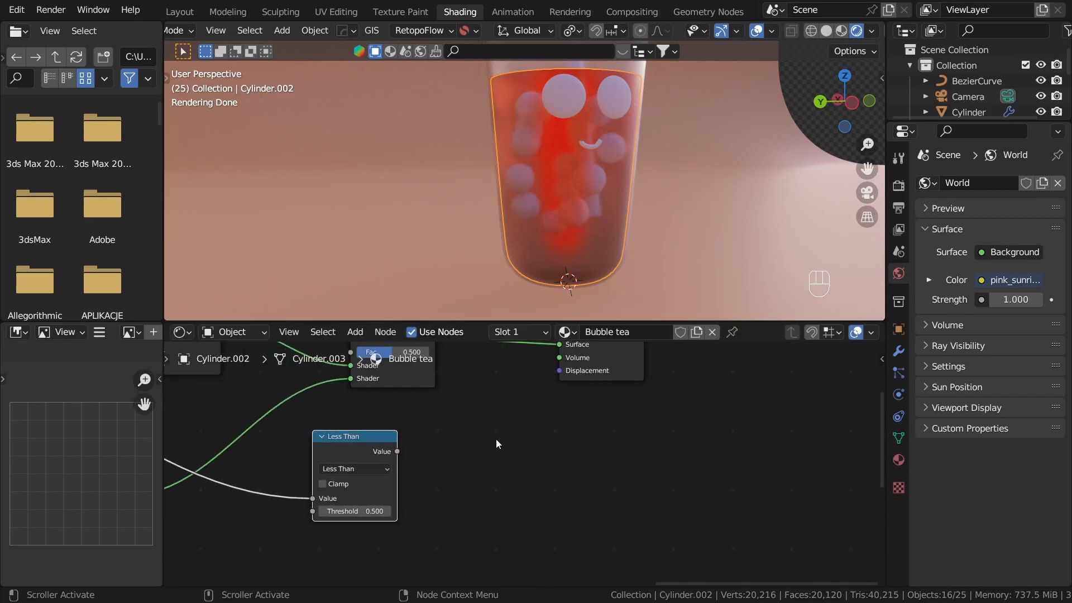
Step: Connect the Less Than value to the second Mix Shader's Fac input and space out the output-side nodes
middle_click_drag(395, 426, 491, 469)
left_click_drag(493, 493, 440, 393)
left_click_drag(491, 367, 585, 363)
left_click_drag(704, 447, 594, 391)
left_click_drag(577, 363, 651, 370)
left_click(620, 473)
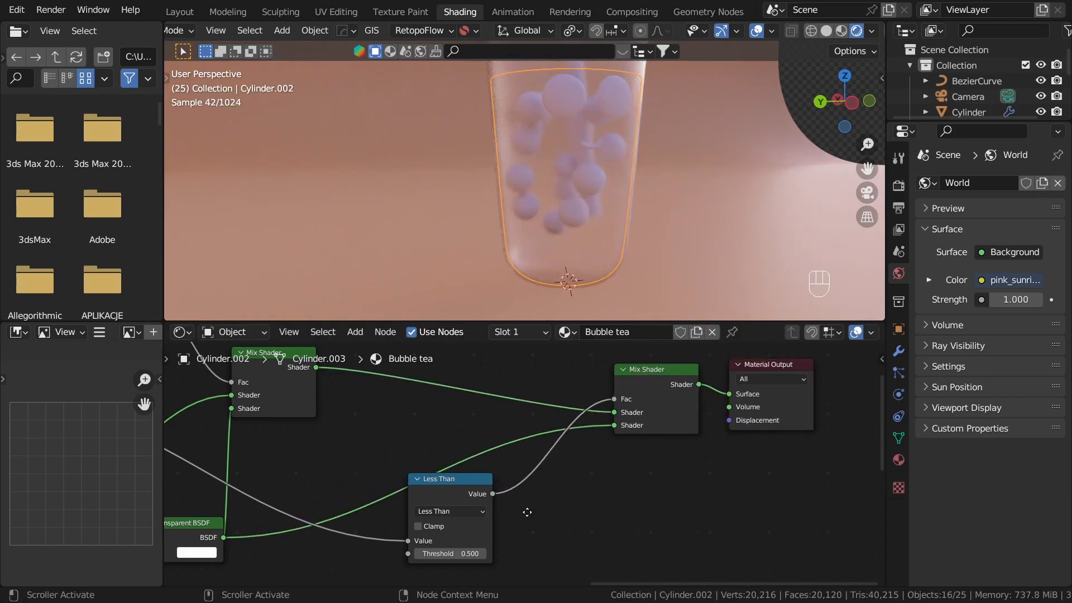
key("ctrl+z")
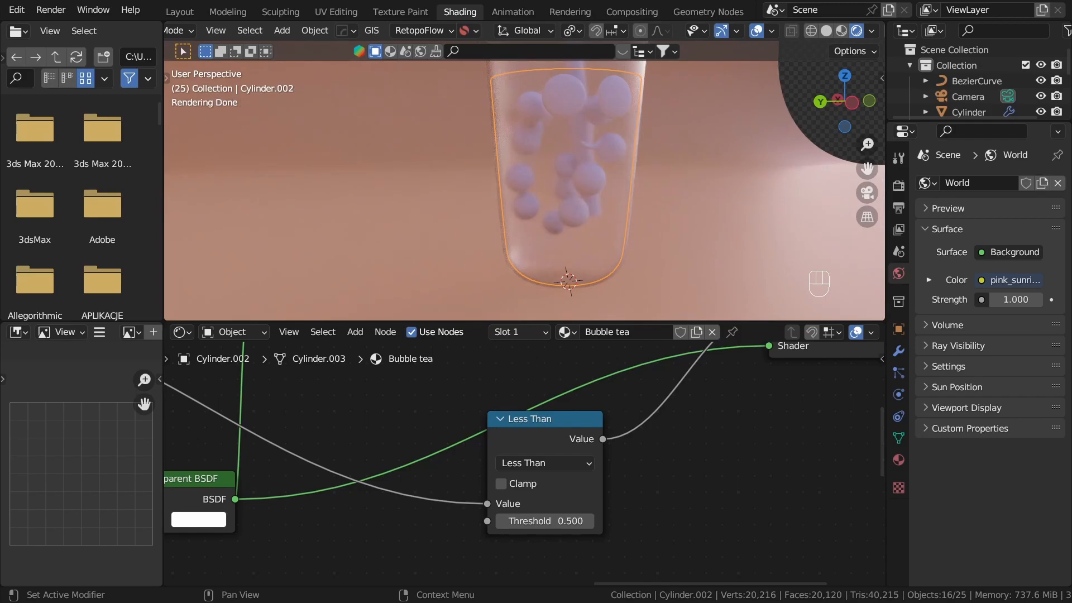
Step: Set the Less Than node's threshold to 0.02 and check the drink in the render
scroll(627, 552, "up", 3)
left_click(537, 533)
left_click(535, 535)
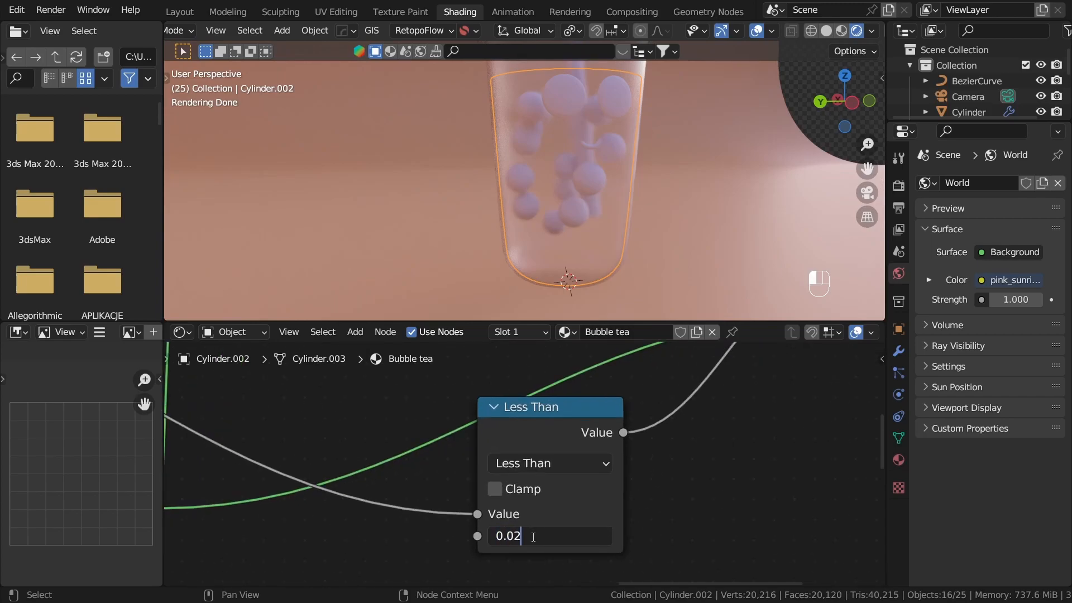
type("0.02")
key("Return")
middle_click_drag(598, 231, 496, 226)
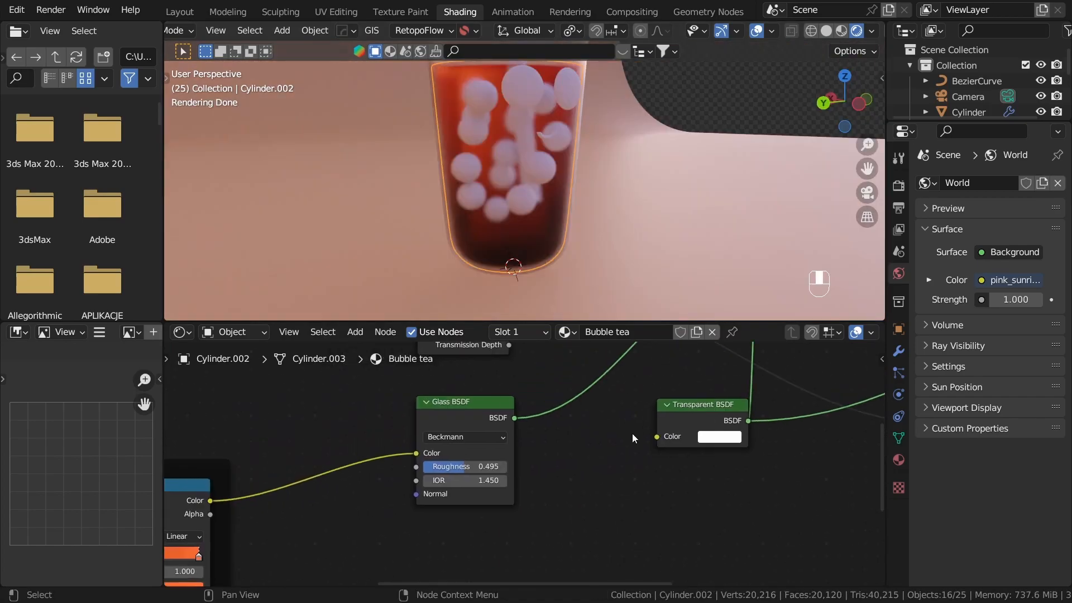
Step: Raise the Glass BSDF roughness to 0.597 and inspect the drink in the render
scroll(479, 450, "up", 1)
left_click_drag(463, 469, 478, 469)
scroll(567, 463, "down", 3)
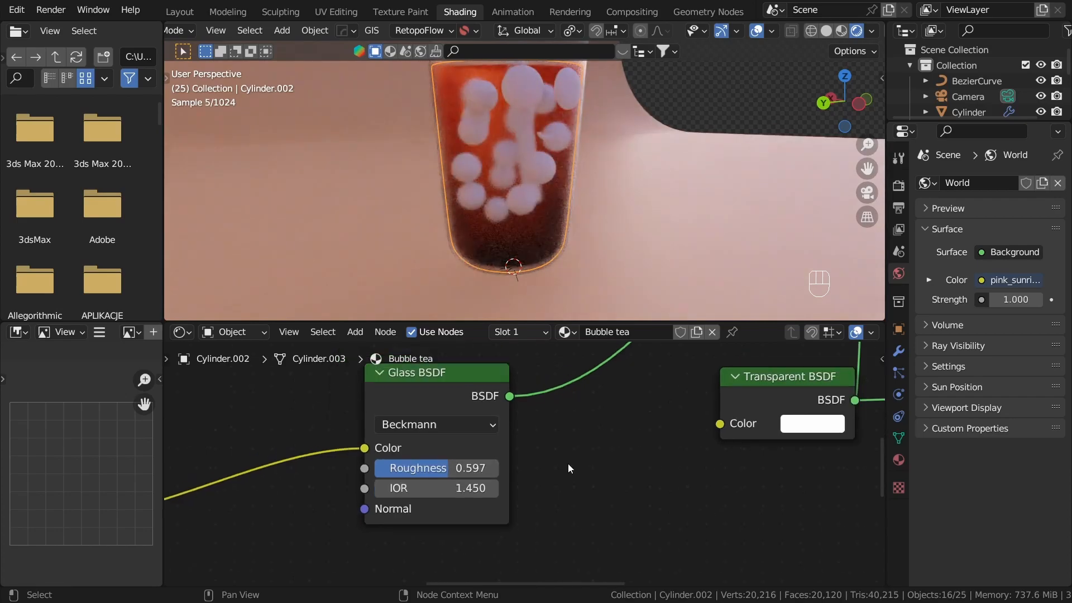
scroll(513, 461, "up", 1)
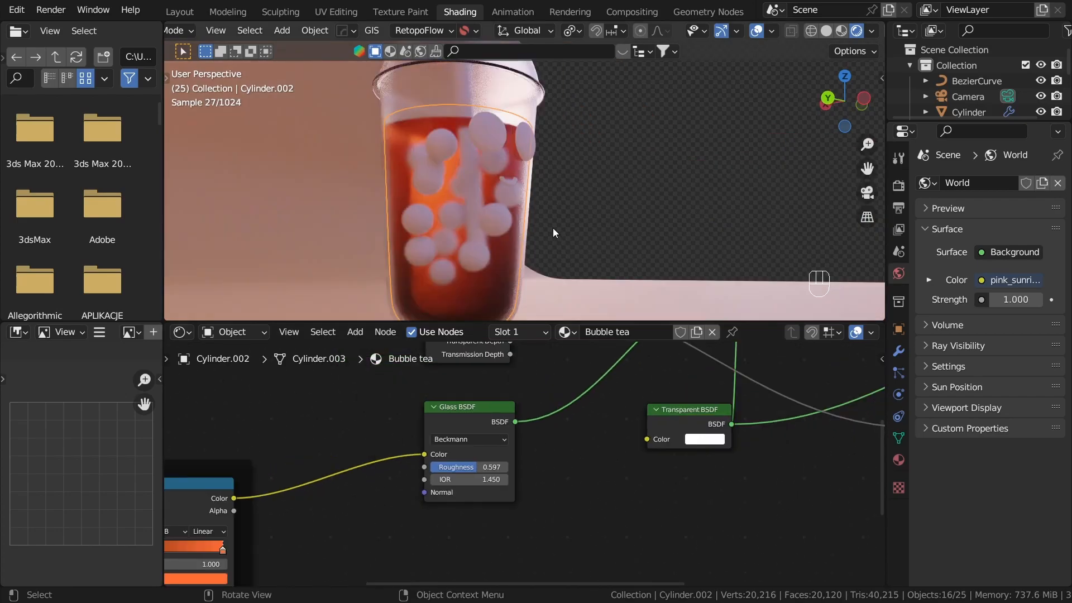
middle_click_drag(552, 228, 447, 201, "shift")
middle_click_drag(587, 184, 538, 223)
middle_click_drag(539, 223, 524, 96, "shift")
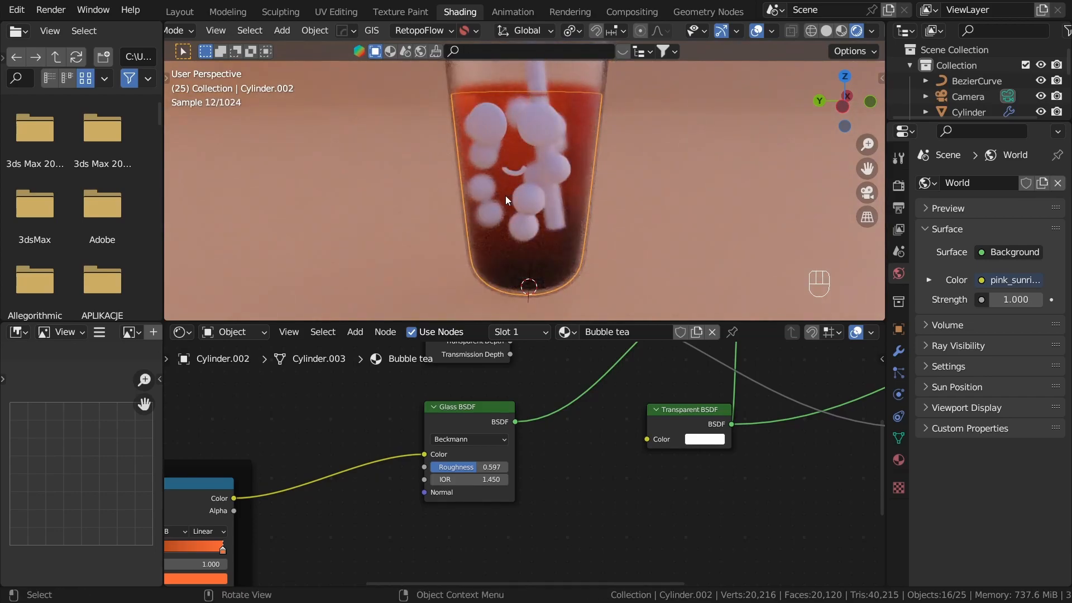
middle_click_drag(528, 213, 555, 183)
scroll(495, 215, "up", 2)
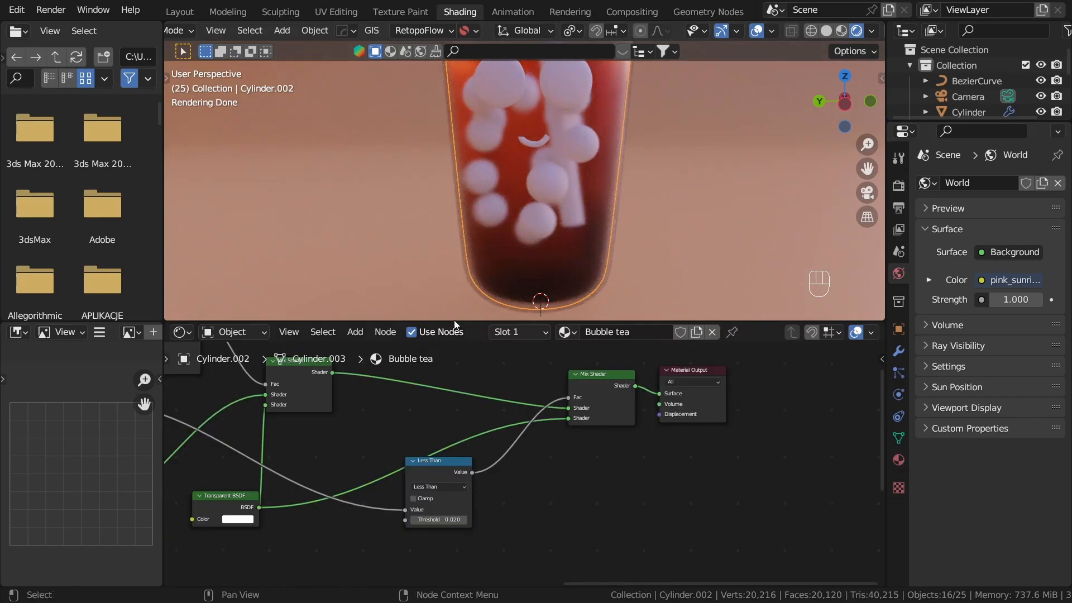
mouse_move(533, 214)
middle_mouse_down()
mouse_move(575, 203)
mouse_move(634, 223)
mouse_move(538, 194)
middle_mouse_up()
Step: Deselect everything, show the drink's material properties and widen the properties area
key("a")
key("a")
left_click(898, 460)
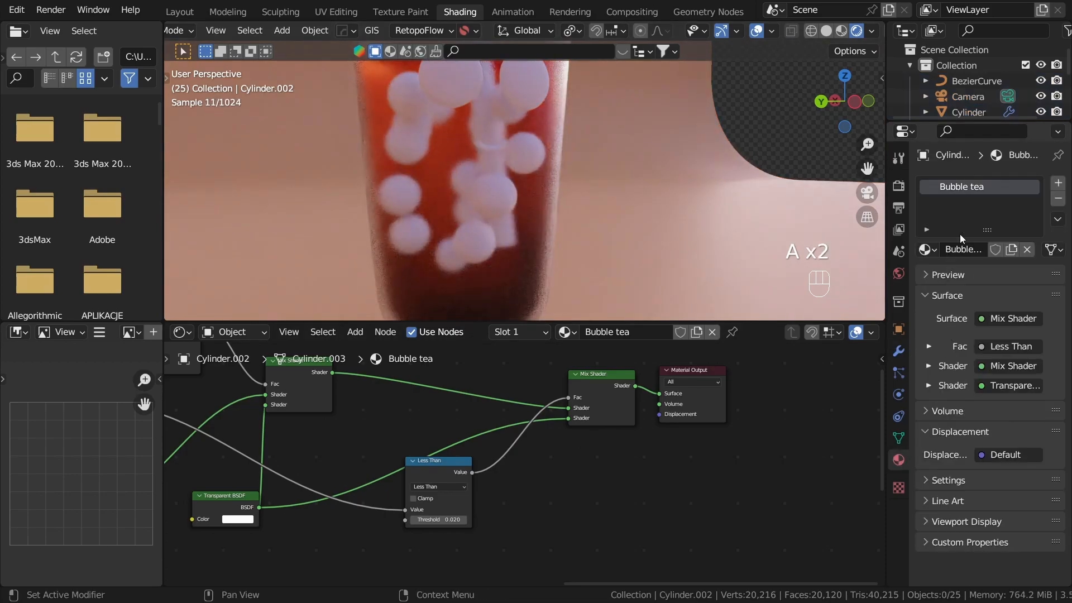
left_click_drag(887, 222, 801, 225)
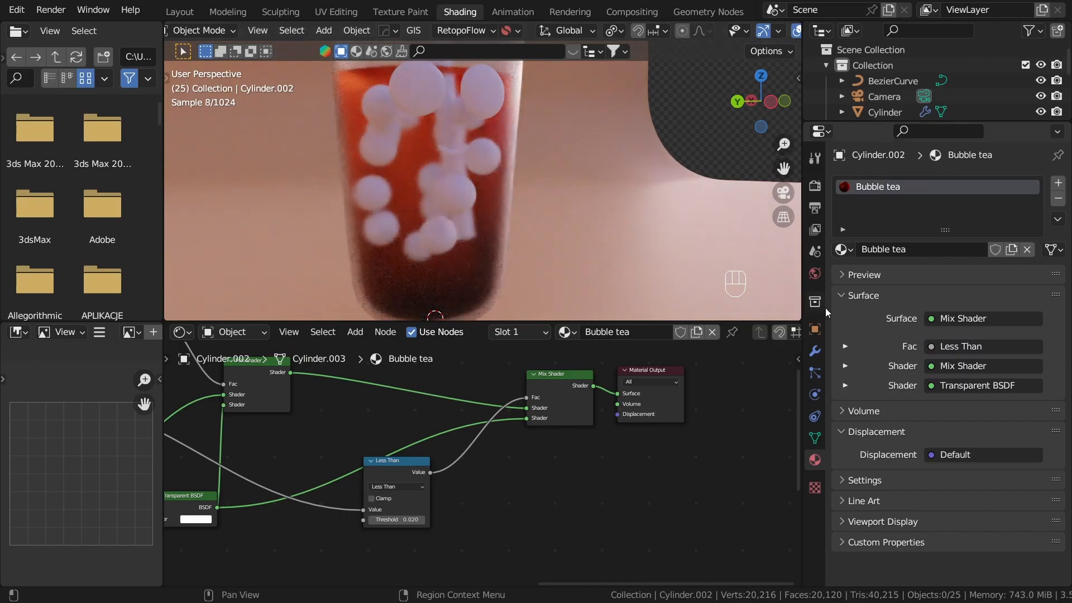
Step: Add a second material slot to the drink with a new material named Tapioka balls
left_click(1058, 183)
left_click(839, 272)
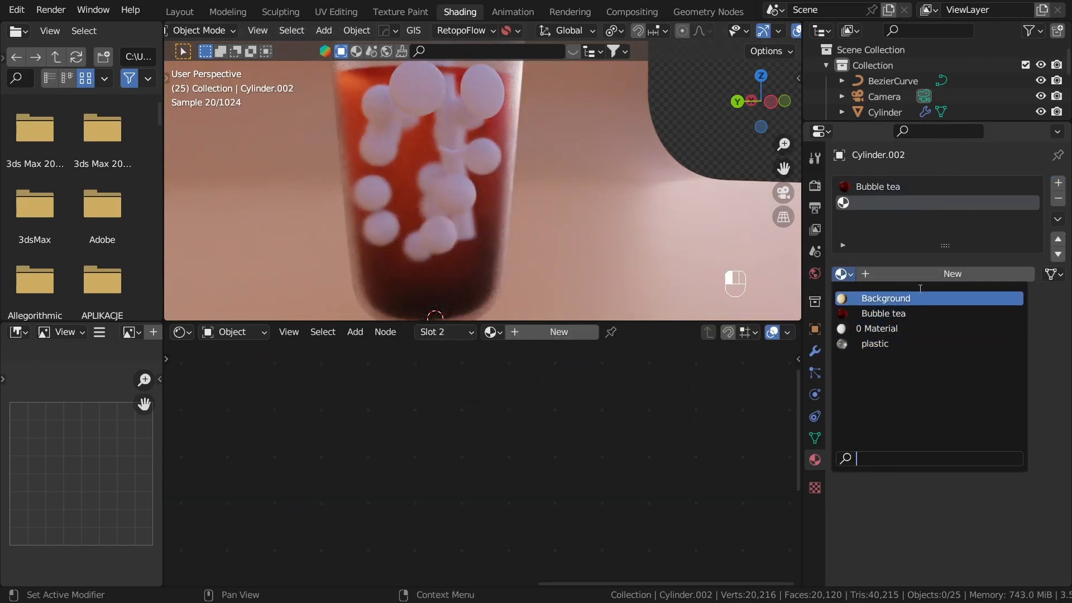
left_click(886, 273)
double_click(900, 274)
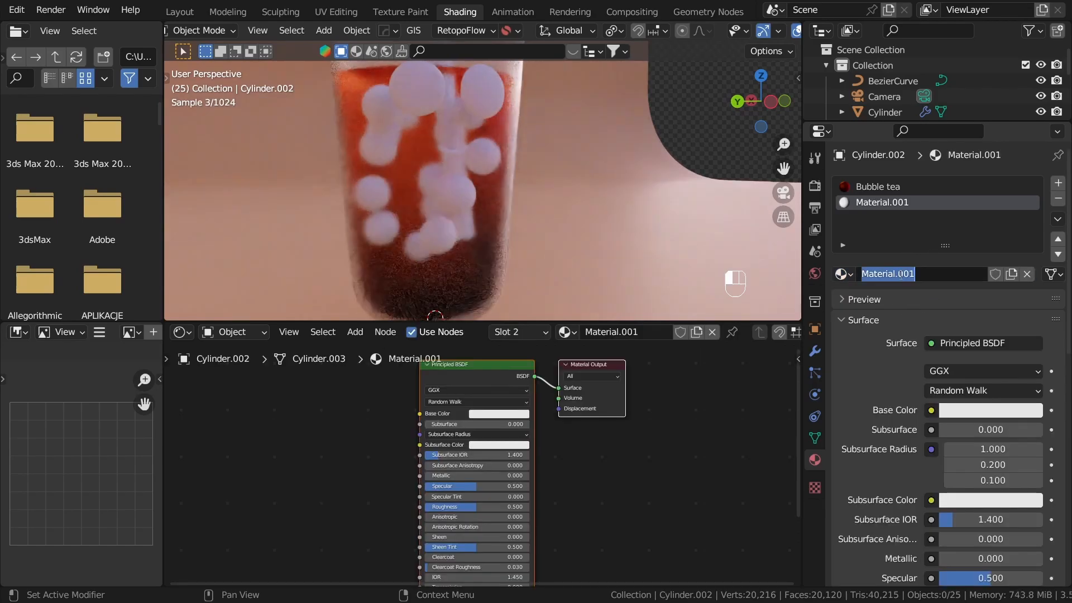
key("BackSpace")
type("Ta")
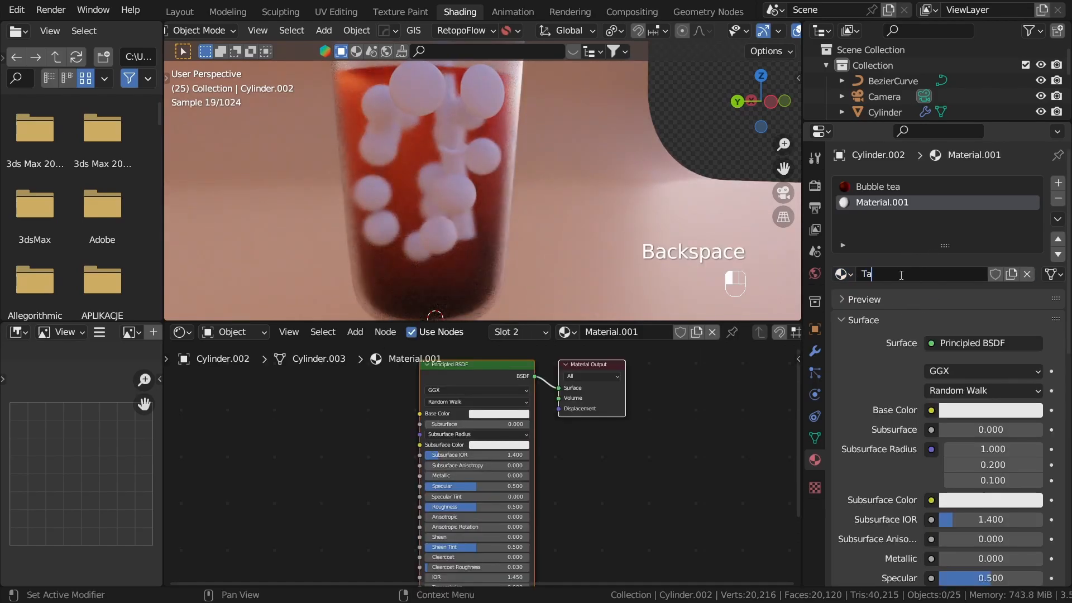
type("pioka balls")
key("Return")
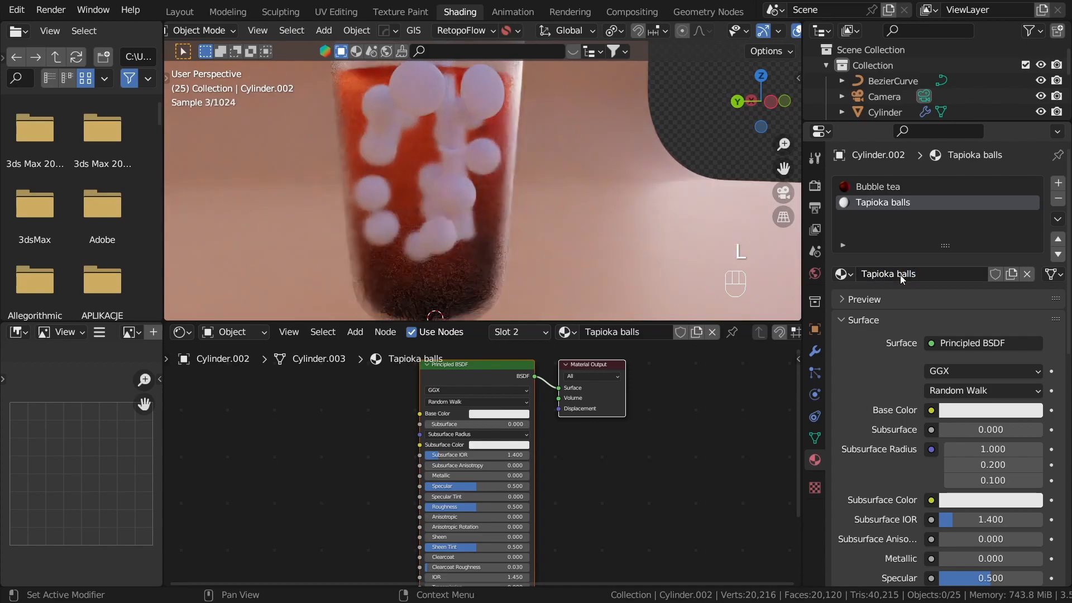
Step: In the Geometry Nodes workspace, insert a Set Material node on the link between Scale Instances and Join Geometry
left_click(713, 11)
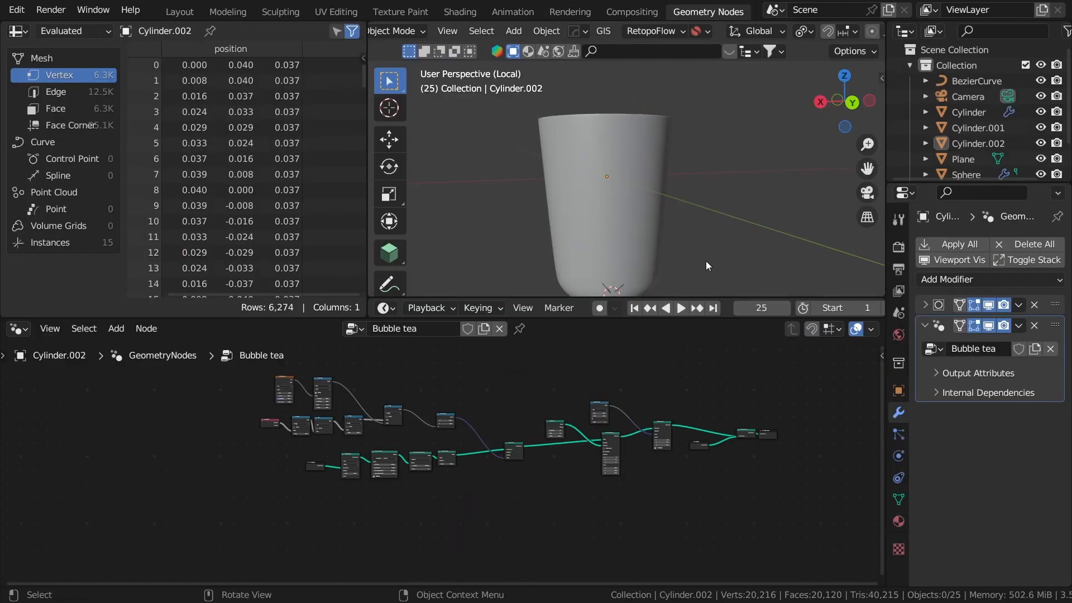
scroll(720, 463, "up", 5)
scroll(663, 422, "up", 5)
middle_click_drag(650, 413, 520, 498)
middle_click_drag(534, 400, 580, 460)
key("shift+a")
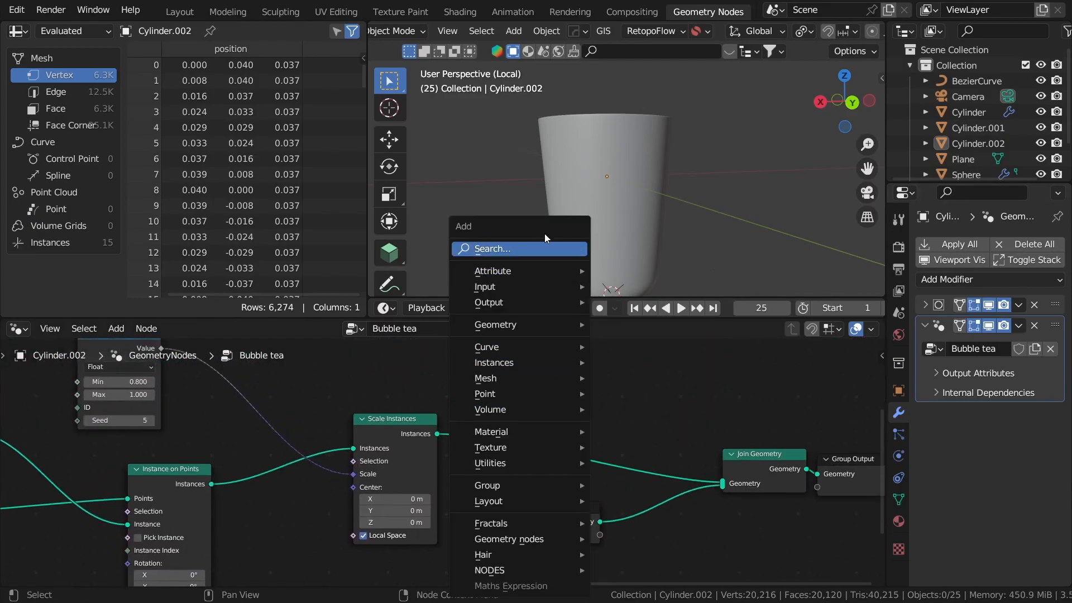
left_click(524, 248)
type("s")
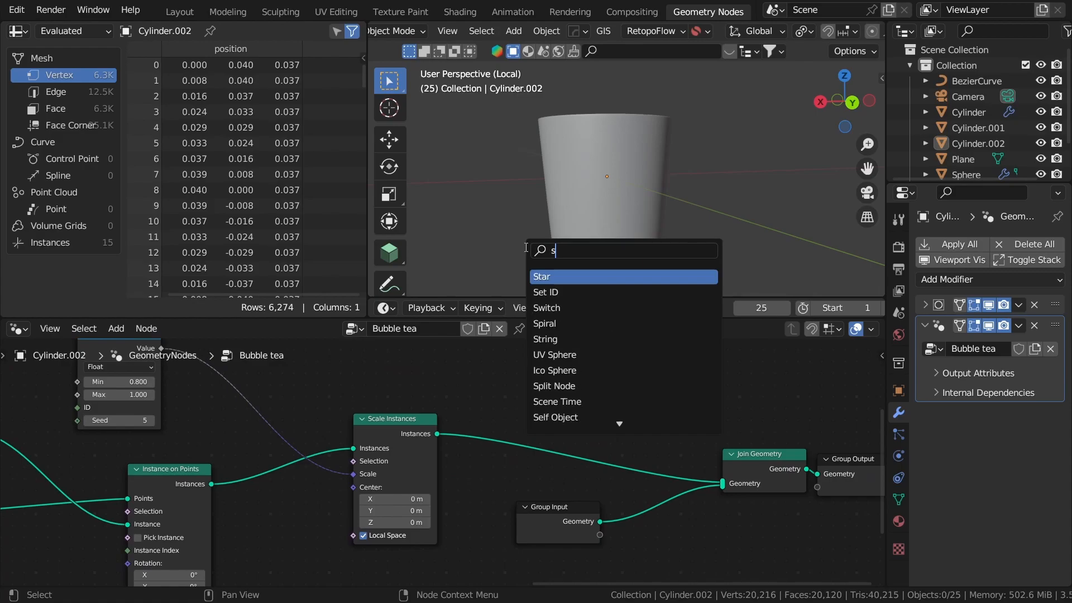
type("et m")
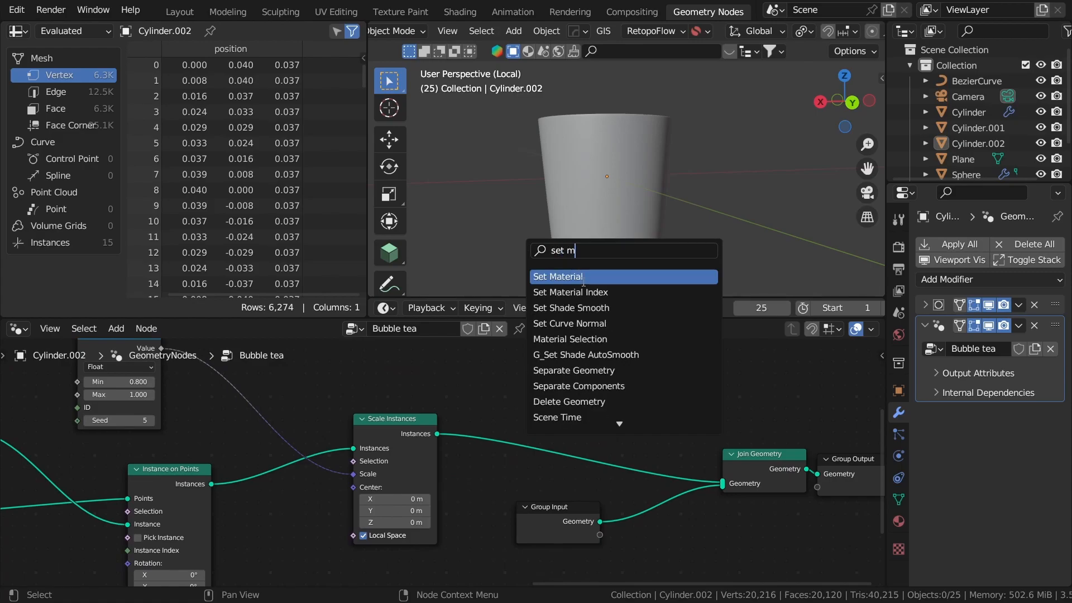
key("Return")
left_click(565, 443)
Step: Assign the Tapioka balls material in the Set Material node
scroll(558, 452, "up", 2)
left_click(550, 459)
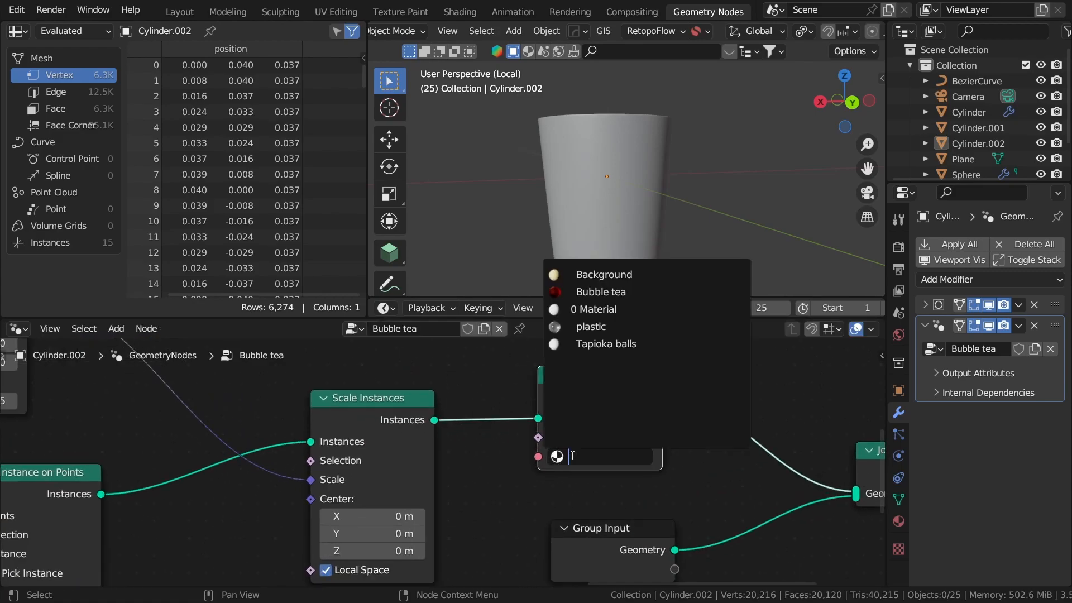
left_click(730, 384)
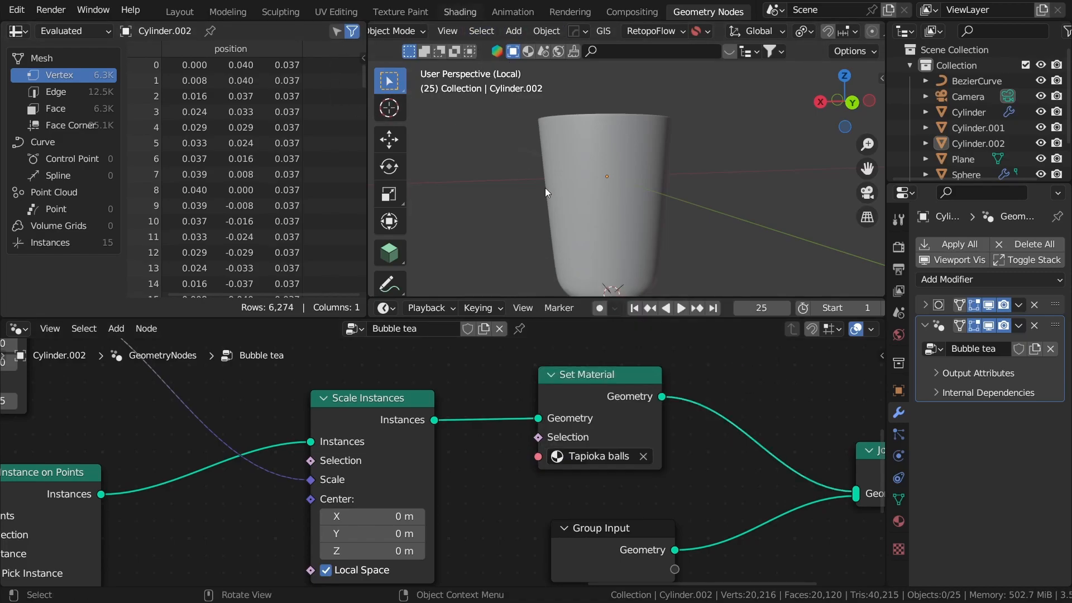
Step: Return to the Shading workspace and darken the Tapioka balls base colour to near black
left_click(460, 11)
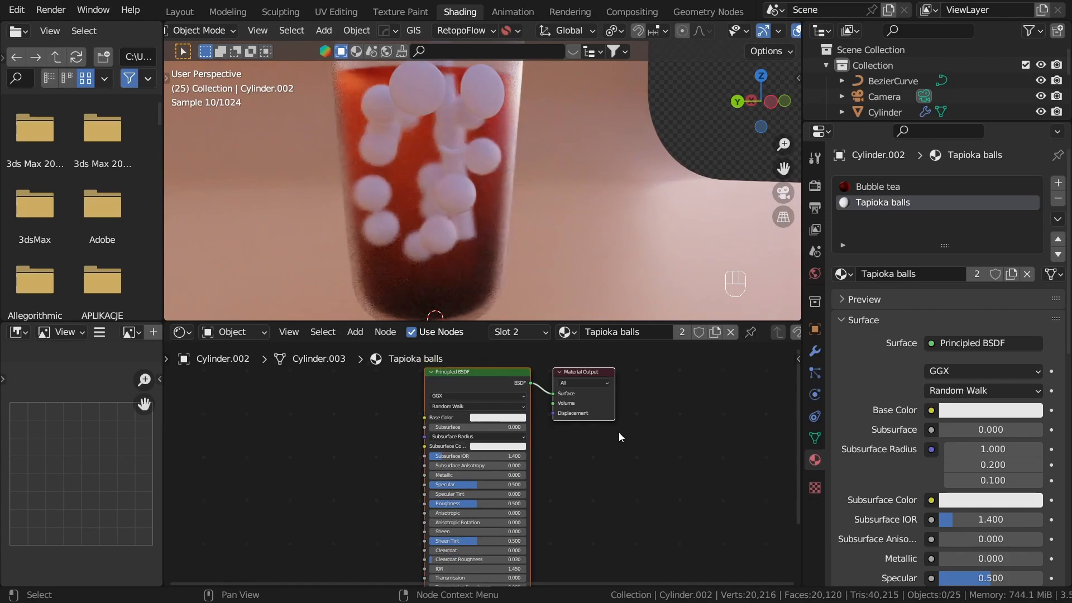
scroll(491, 470, "up", 5)
middle_click_drag(491, 470, 538, 518)
left_click(558, 440)
scroll(552, 443, "down", 8)
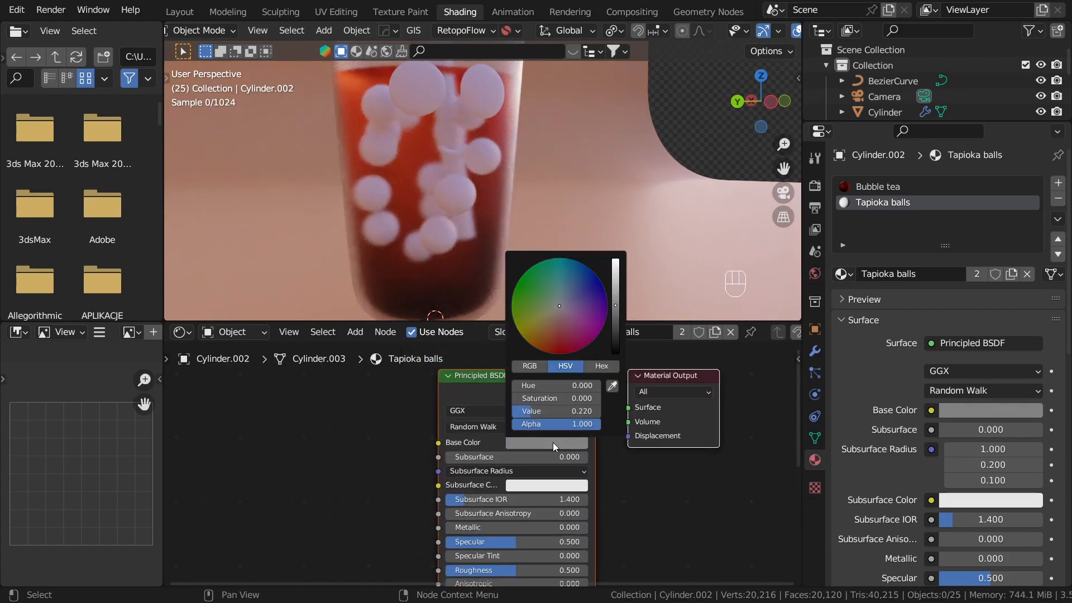
scroll(552, 442, "down", 4)
left_click(645, 497)
Step: Set the Tapioka balls material's Metallic value to 1
middle_click_drag(663, 483, 674, 415)
scroll(523, 471, "up", 2)
left_click_drag(500, 458, 664, 457)
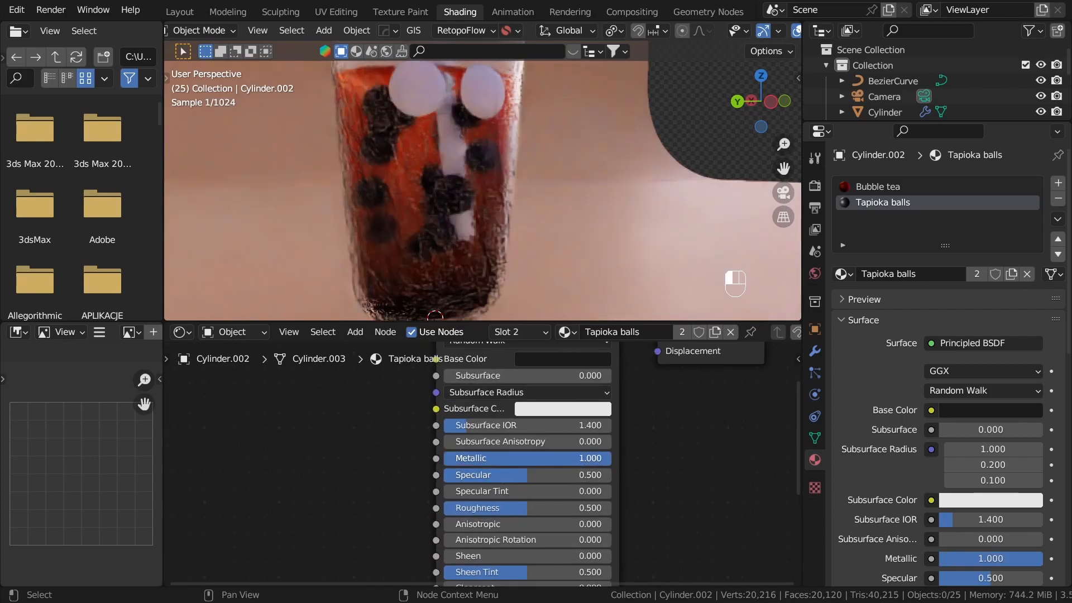
Step: Lower the Tapioka balls material's roughness to 0.151
middle_click_drag(611, 458, 614, 411)
scroll(713, 430, "up", 2)
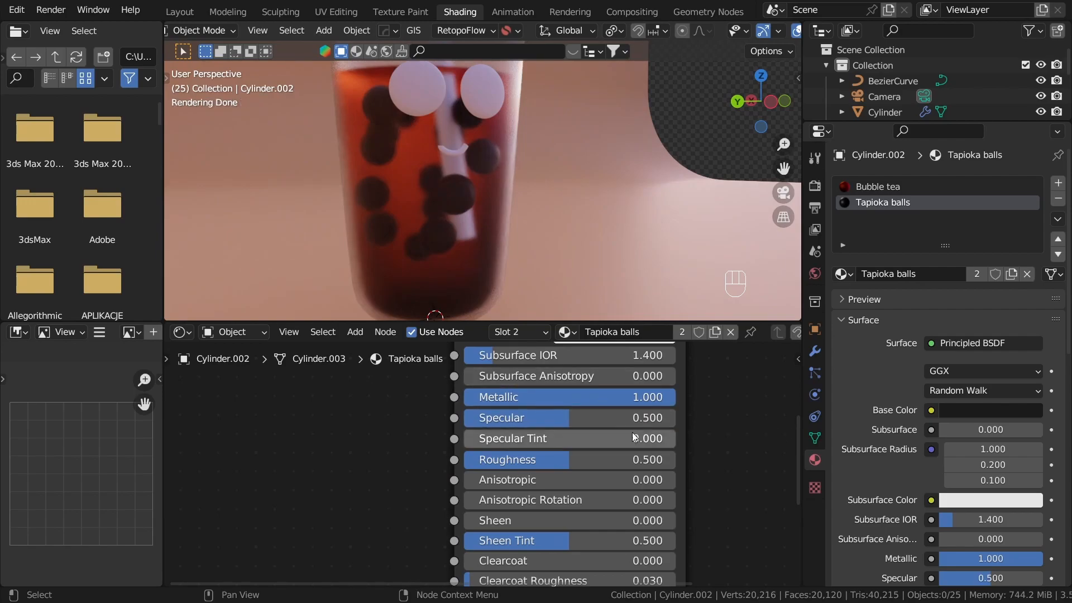
scroll(566, 476, "up", 1)
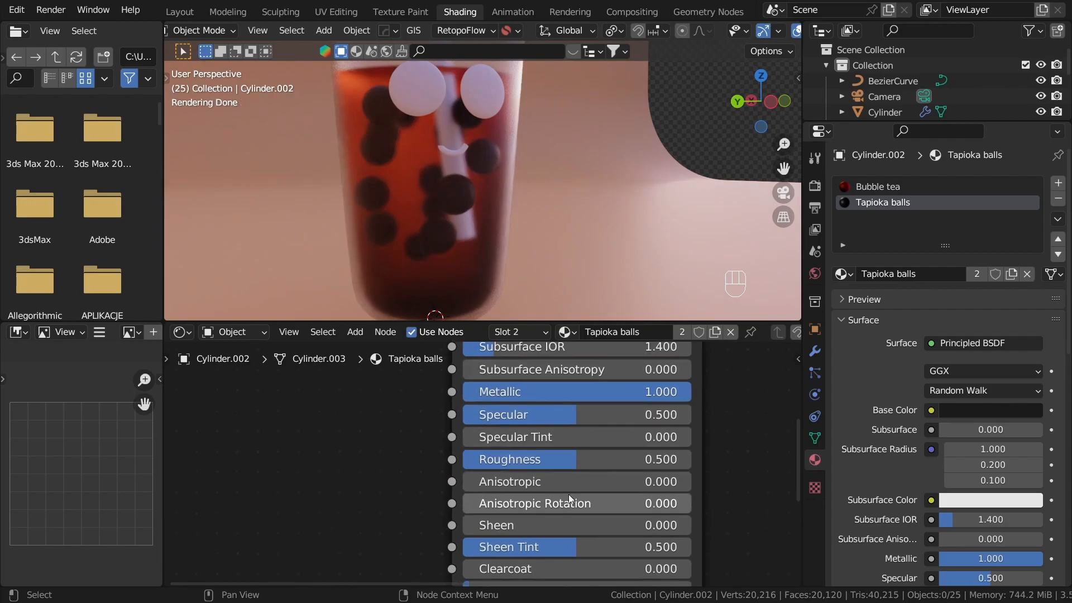
left_click_drag(567, 459, 490, 460)
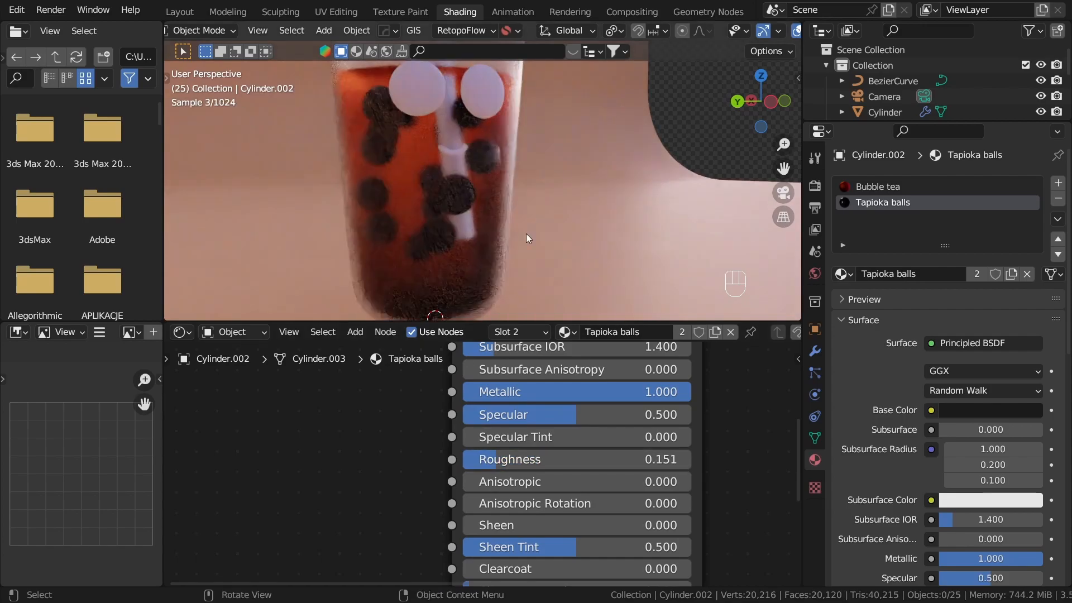
Step: Examine the dark tapioca balls and the drink in the rendered cup from different angles and distances
middle_click_drag(526, 233, 438, 215)
scroll(440, 215, "down", 4)
middle_click_drag(513, 262, 561, 270)
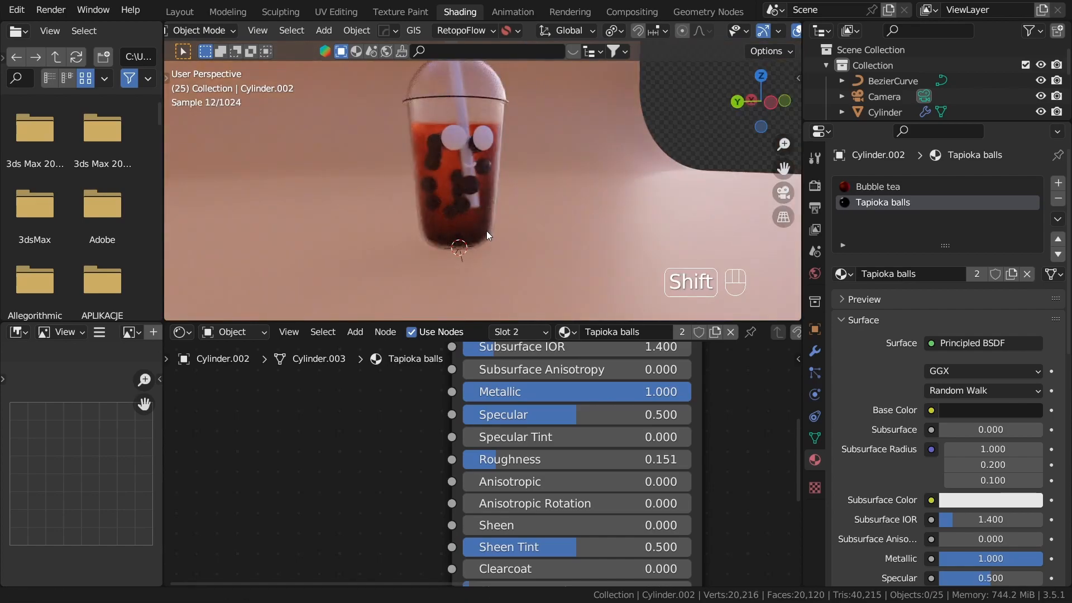
middle_click_drag(487, 230, 538, 269, "shift")
scroll(538, 269, "up", 2)
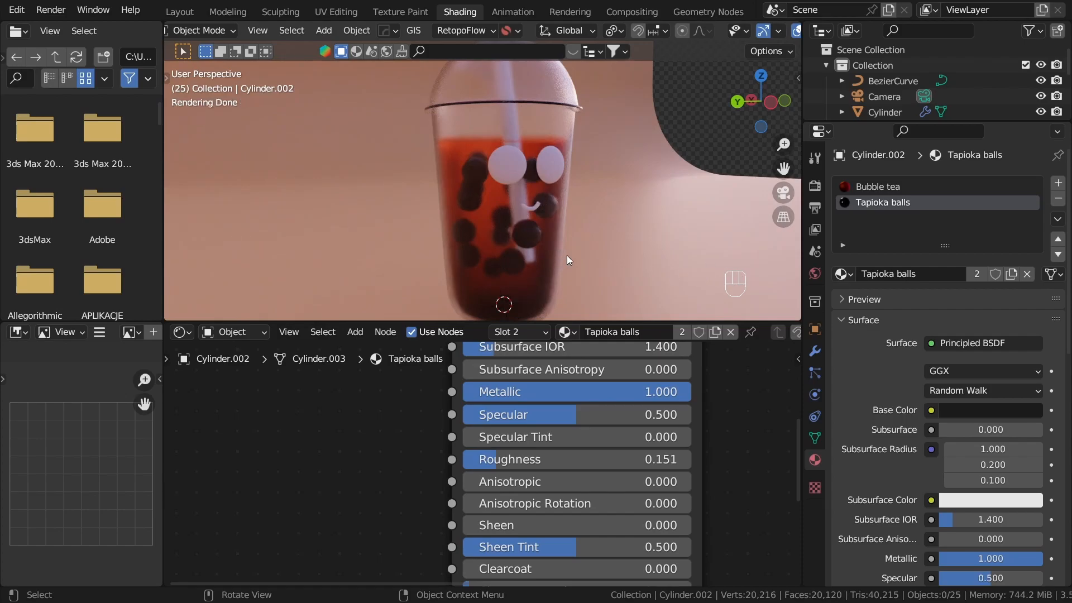
scroll(567, 256, "down", 3)
scroll(567, 256, "up", 2)
middle_click_drag(582, 189, 577, 165, "shift")
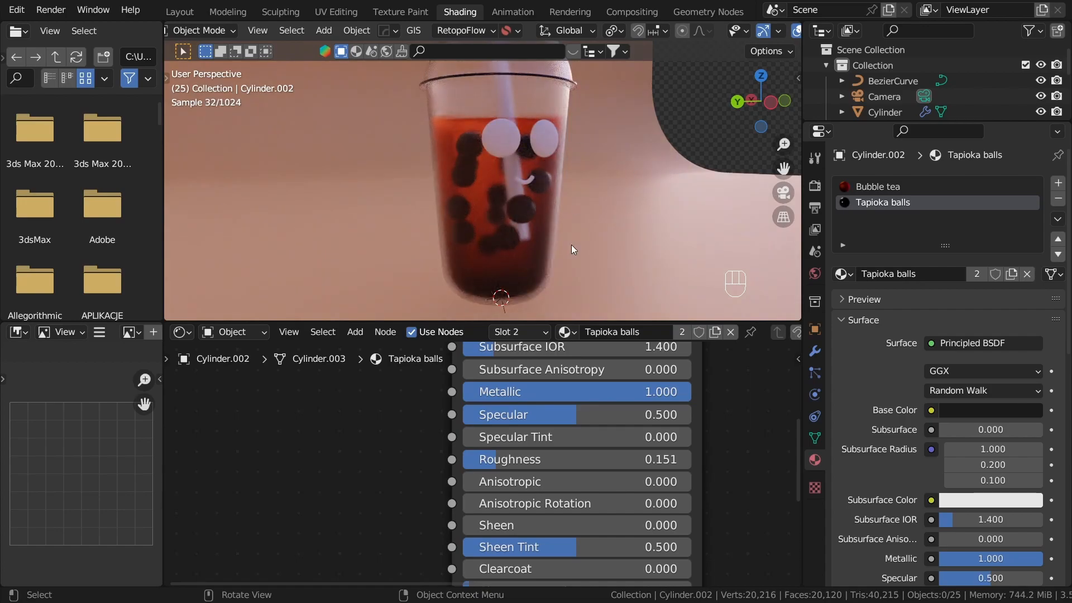
Step: Enlarge the 3D viewport at the node editor's expense and view the cup from the front
left_click_drag(585, 323, 585, 354)
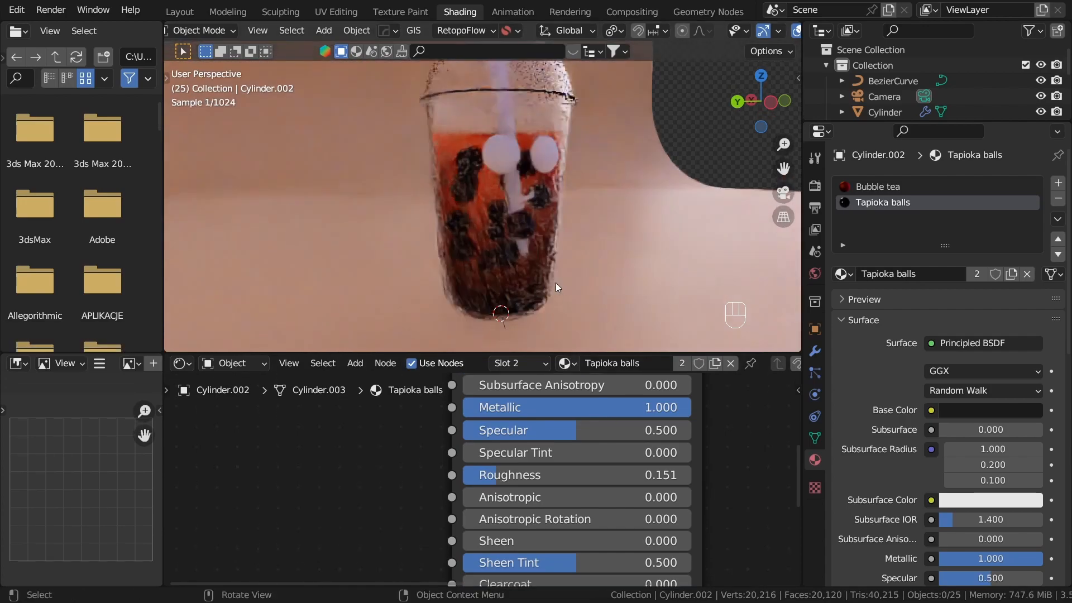
middle_click_drag(549, 240, 547, 224)
middle_click_drag(532, 289, 584, 237)
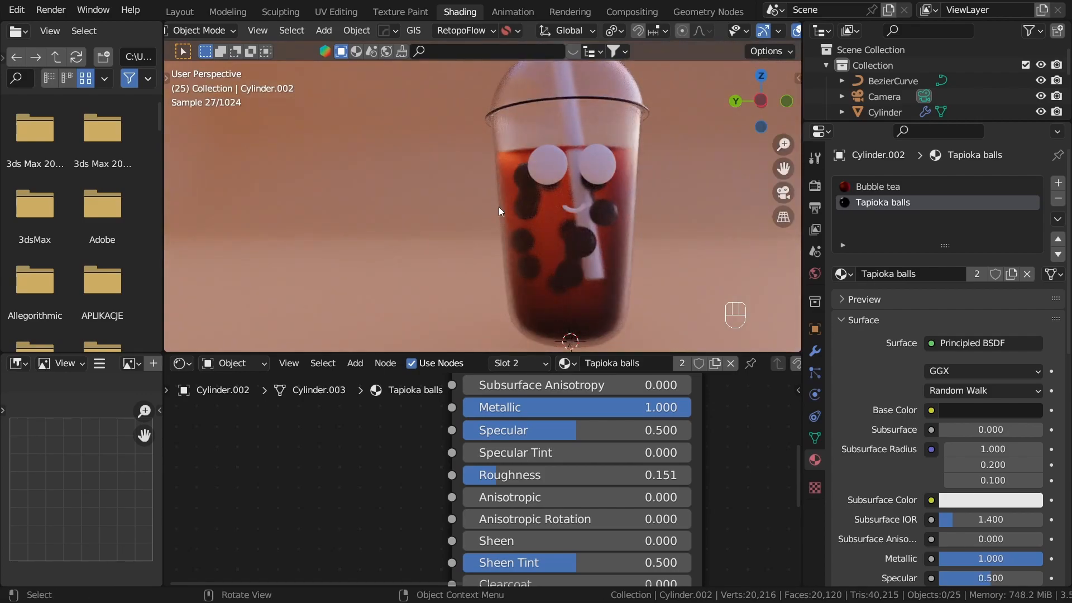
Step: Select the left eye sphere on the cup's face and isolate it in local view
middle_click_drag(498, 207, 441, 224, "shift")
scroll(486, 173, "up", 1)
left_click(486, 166)
scroll(551, 267, "up", 1)
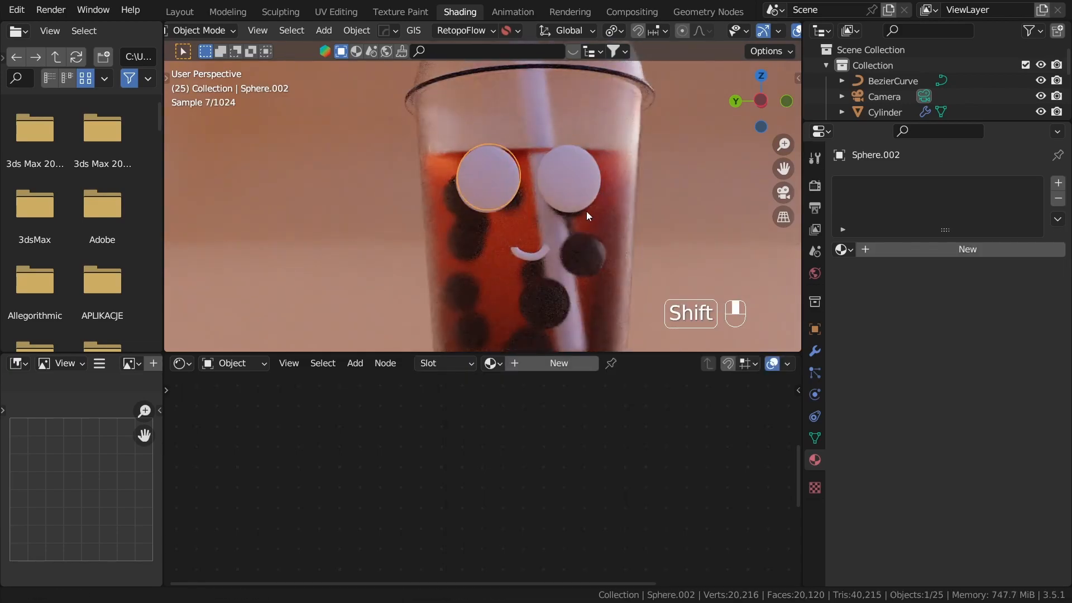
middle_click_drag(586, 211, 591, 200, "shift")
scroll(532, 204, "up", 2)
scroll(528, 186, "up", 1)
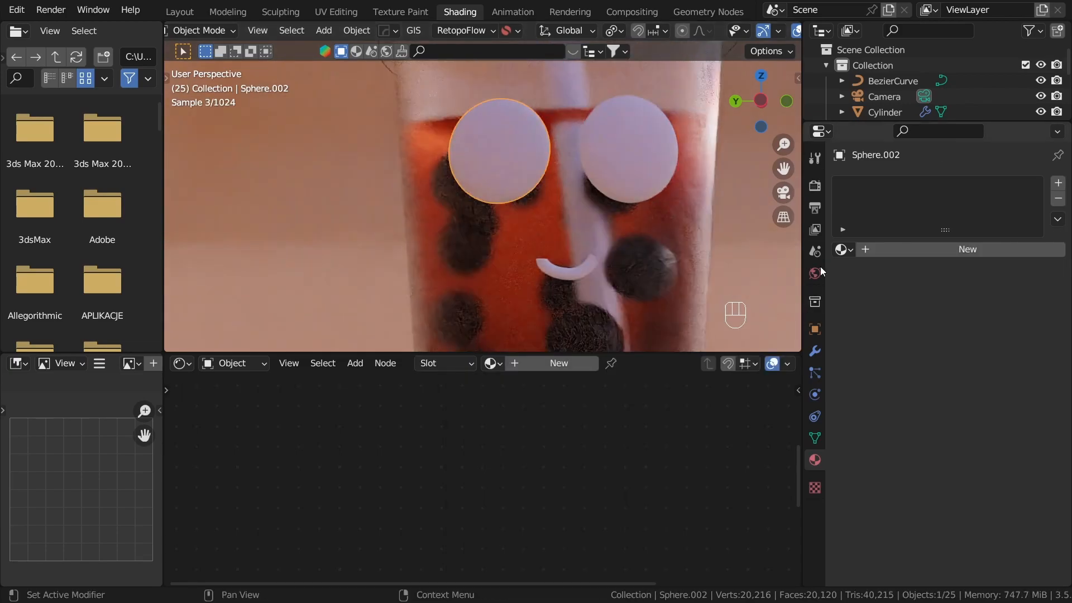
key("KP_Divide")
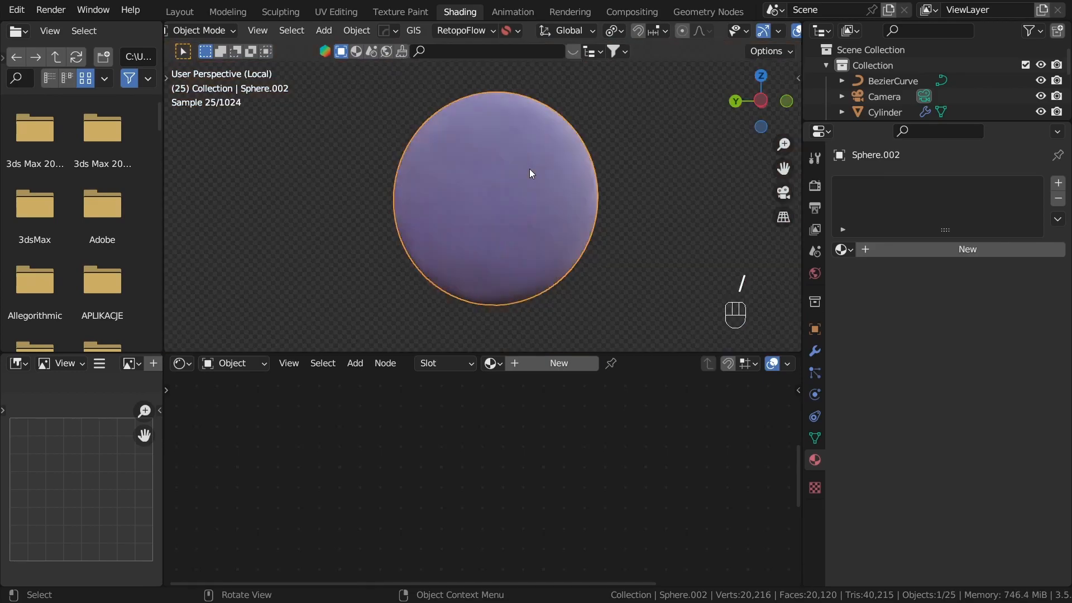
Step: Open the isolated eye sphere in Edit Mode with wireframe display
key("z")
middle_click_drag(595, 227, 561, 222)
key("Tab")
middle_click_drag(503, 206, 457, 213)
key("z")
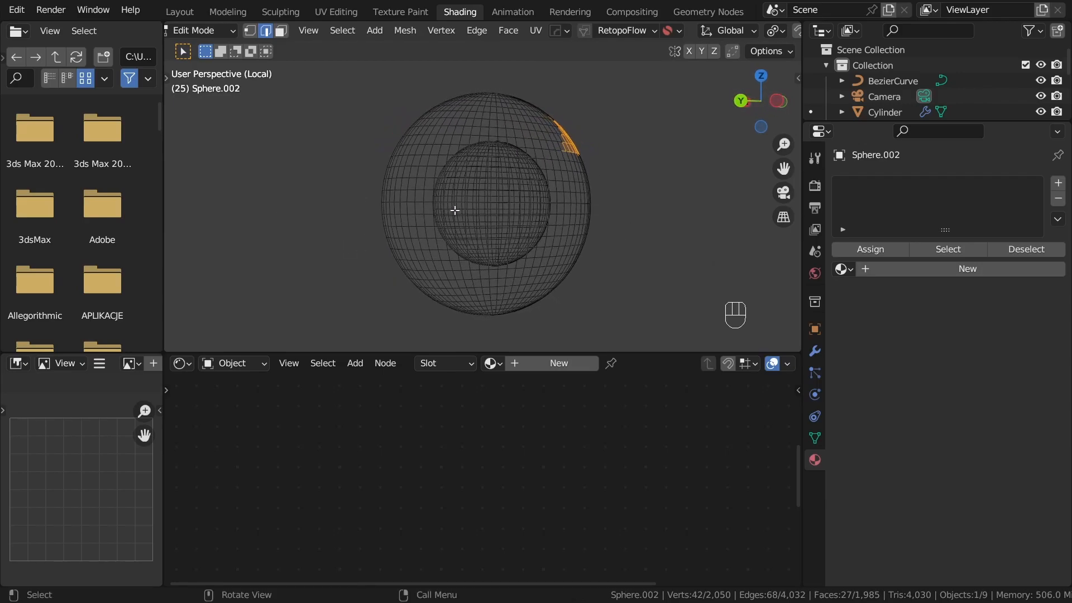
Step: Return the eye to solid shading and select its flat back face in face selection mode
middle_click_drag(580, 178, 538, 222)
left_click(536, 222)
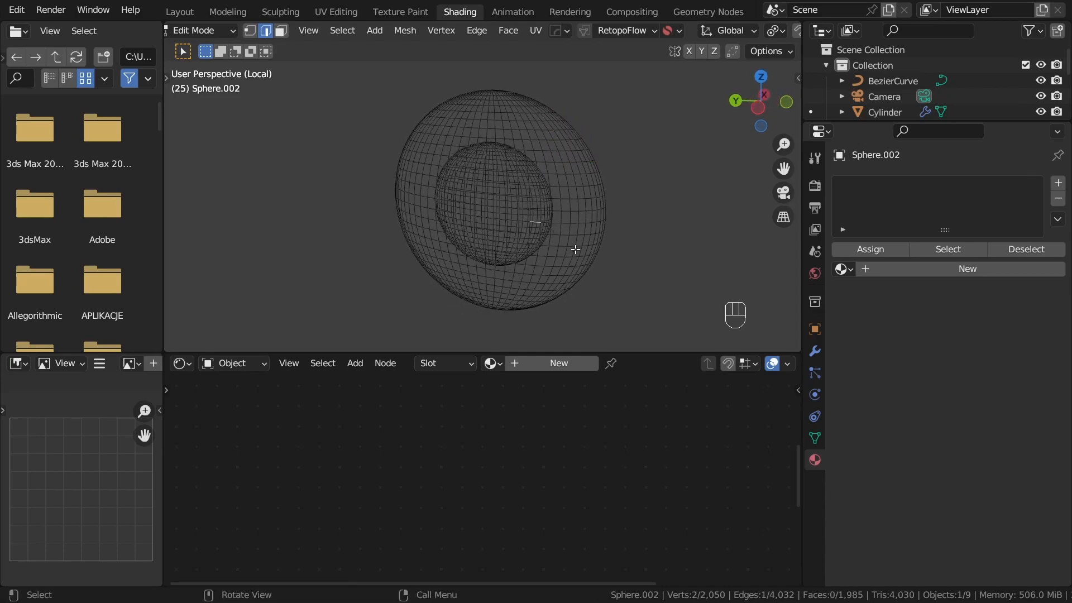
middle_click_drag(651, 240, 478, 197)
middle_click_drag(344, 151, 639, 276)
middle_click_drag(420, 122, 420, 145)
middle_click_drag(390, 204, 677, 217)
left_click(480, 158)
key("z")
middle_click_drag(513, 191, 719, 243)
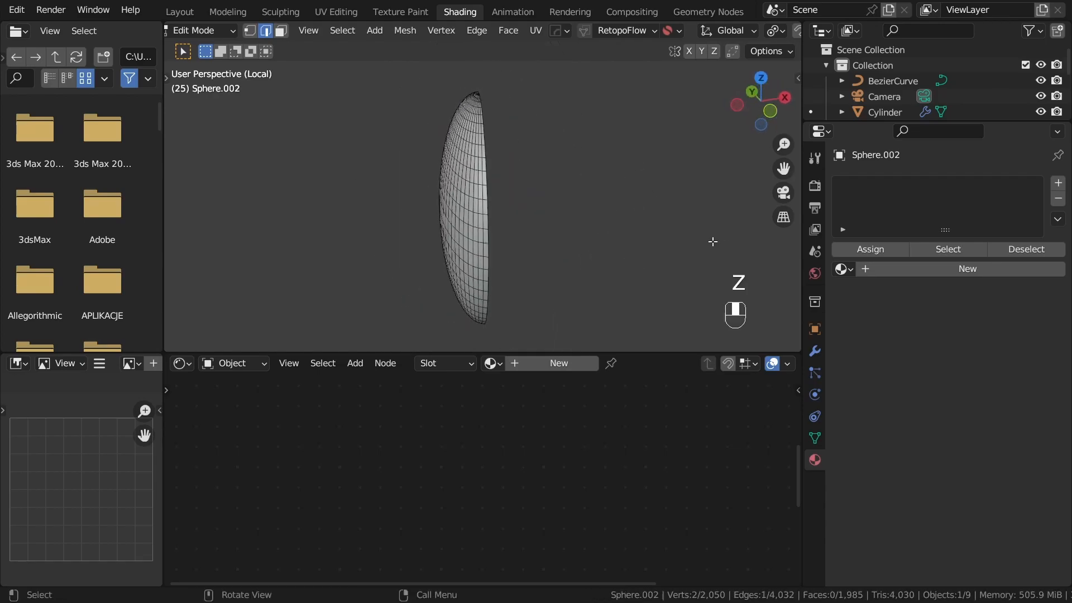
key("3")
middle_click_drag(600, 225, 564, 212)
left_click(426, 211)
Step: Add two material slots to the eye, each with a new material
left_click(914, 269)
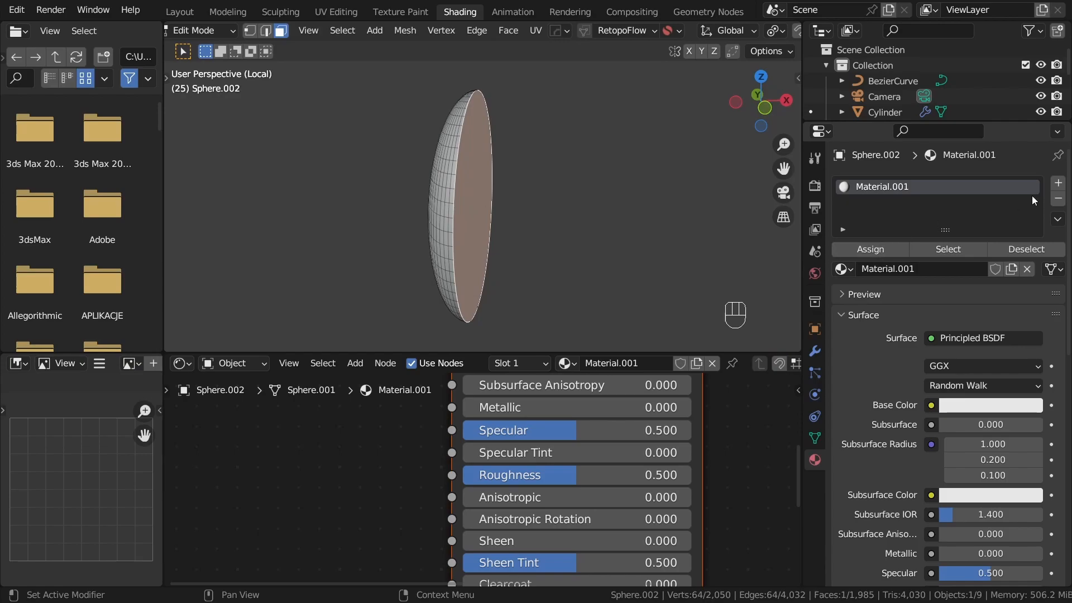
left_click(1057, 183)
left_click(919, 289)
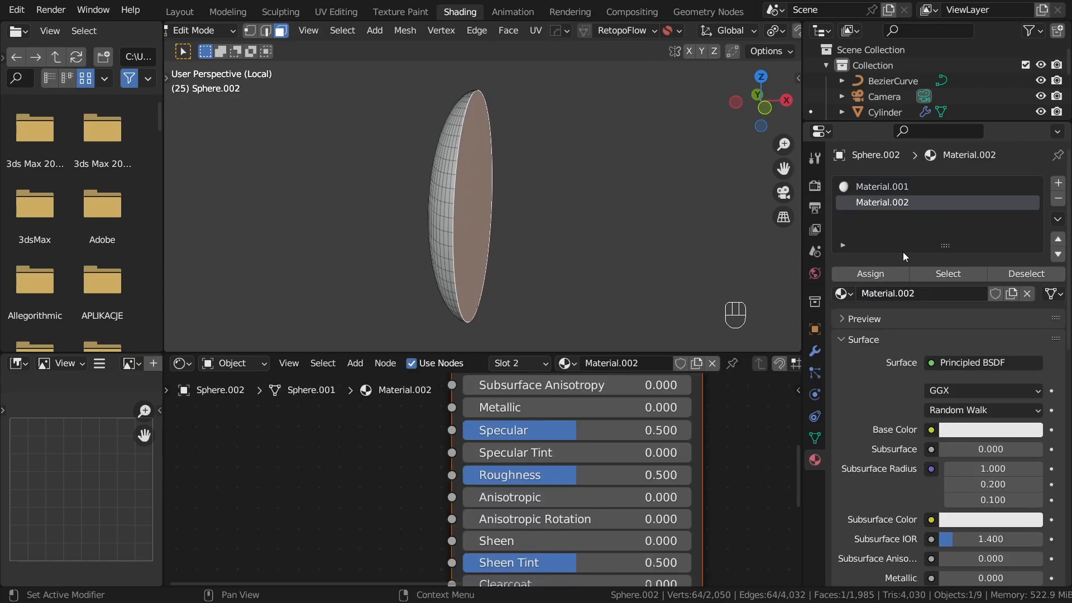
Step: Rename the second material "Eye back" and assign it to the selected flat back face
double_click(881, 203)
key("BackSpace")
key("BackSpace")
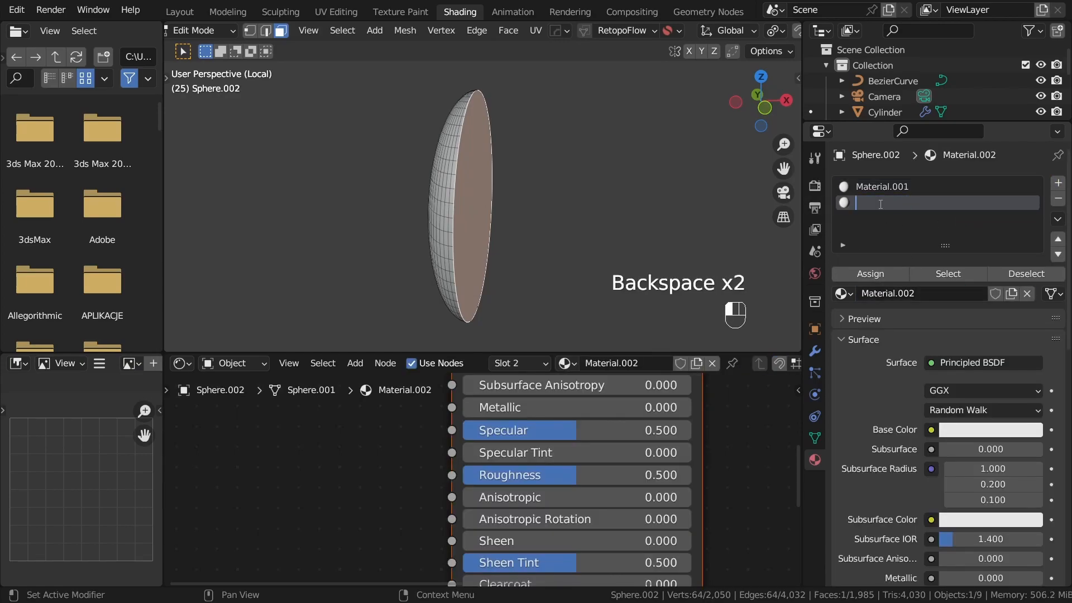
type("Eye back")
key("Return")
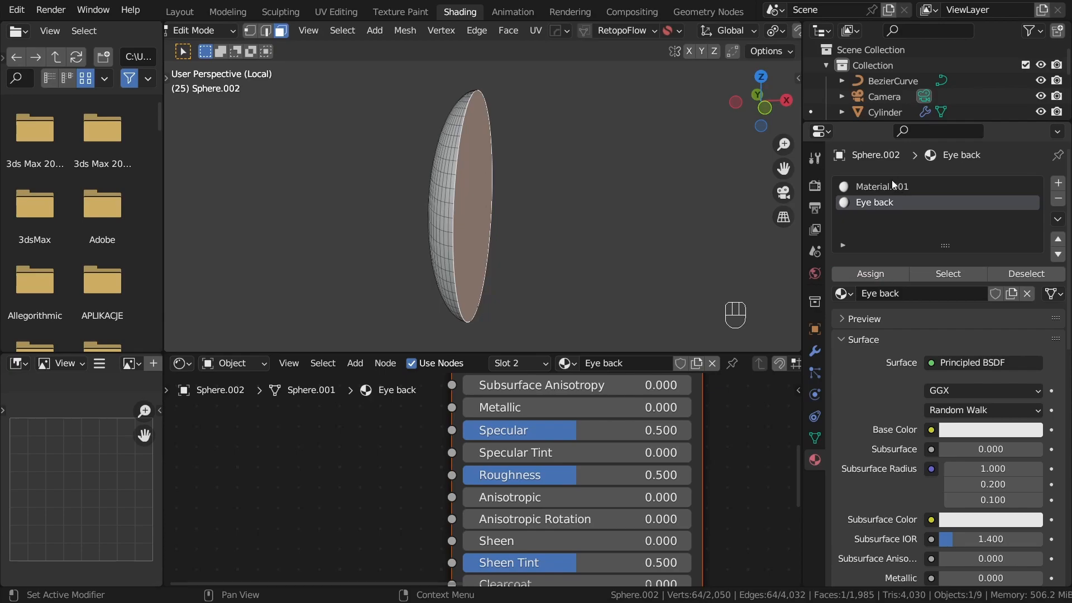
Step: Add a third material slot with a new material named "transparent_eye"
left_click(872, 189)
mouse_move(643, 244)
middle_mouse_down()
mouse_move(737, 242)
mouse_move(334, 201)
mouse_move(666, 240)
mouse_move(642, 260)
middle_mouse_up()
left_click(1059, 185)
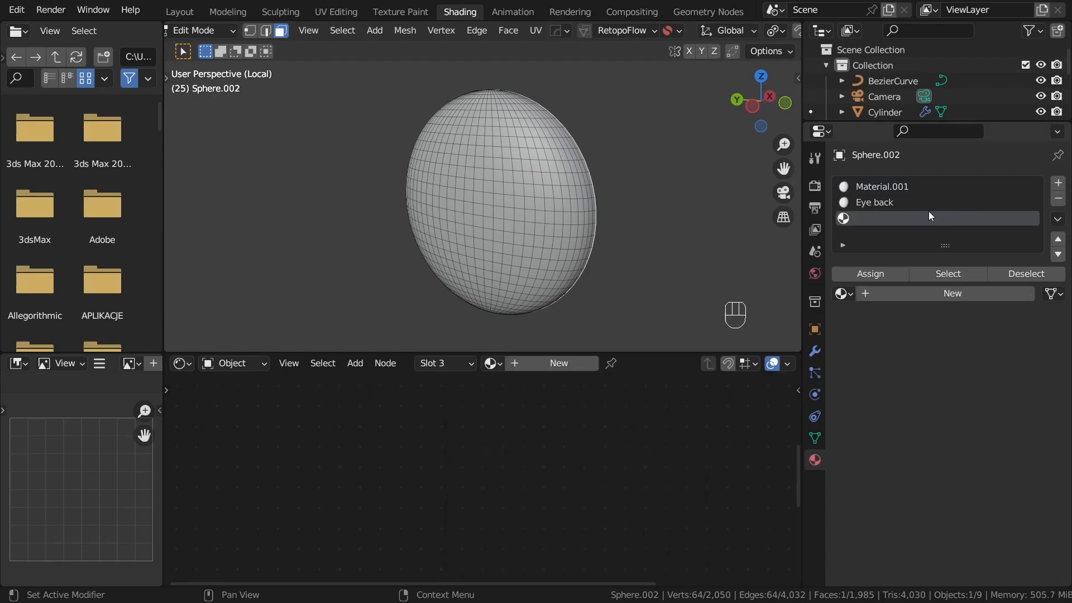
left_click(920, 292)
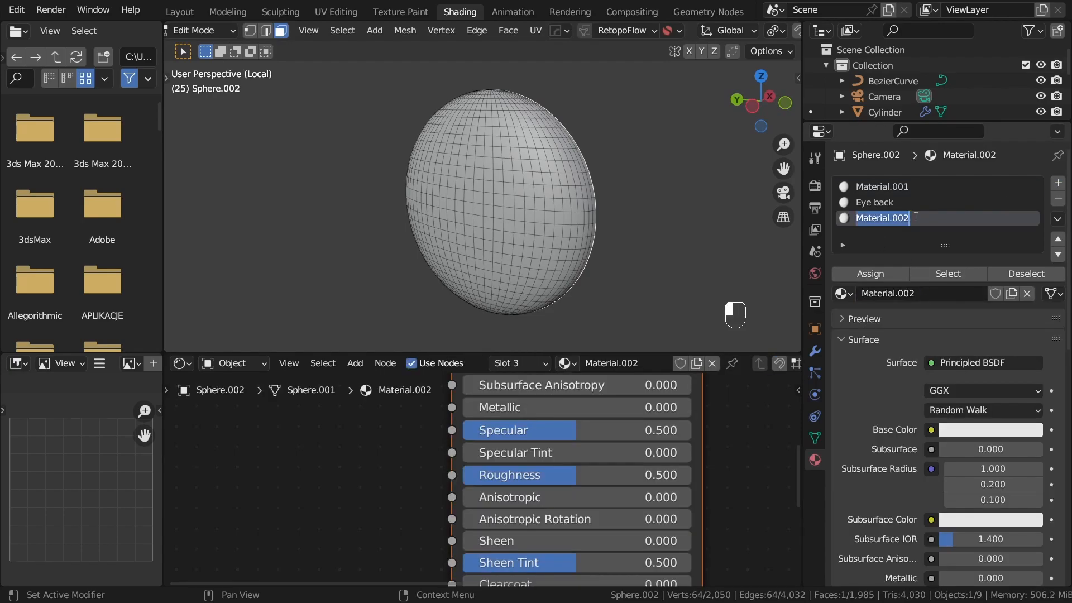
key("BackSpace")
key("BackSpace")
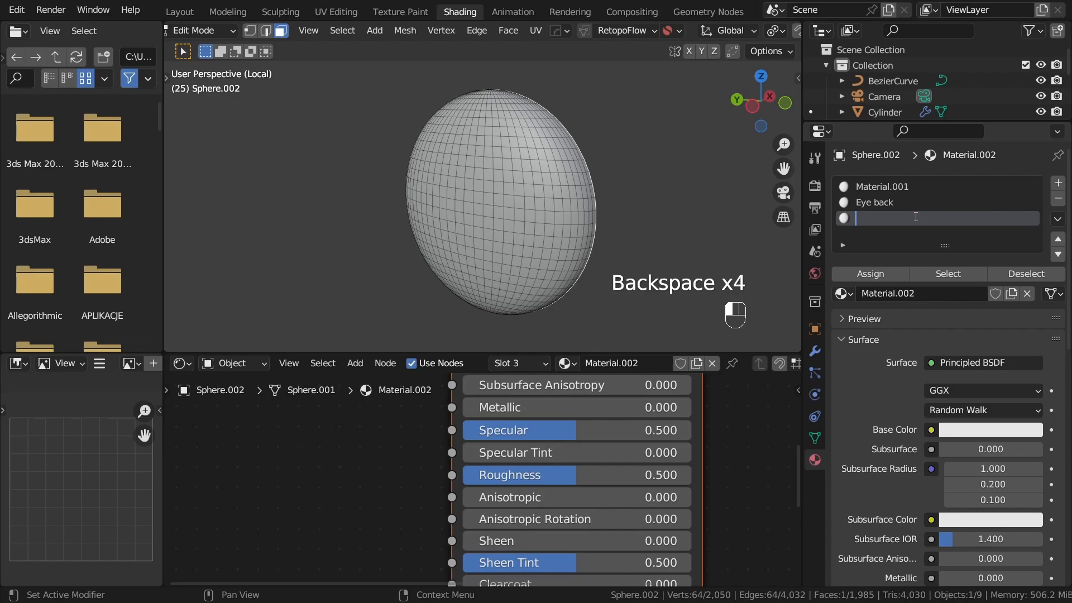
type("transparent_eye")
key("Return")
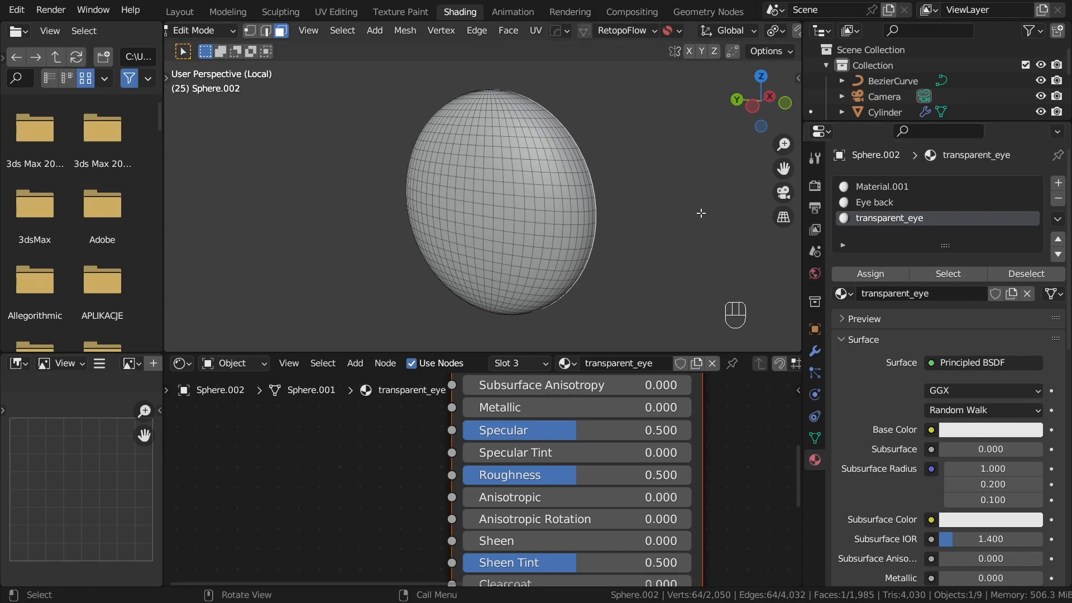
Step: Select the whole inner pupil sphere through wireframe display using linked selection, and hide it
middle_click_drag(692, 226, 674, 242)
middle_click_drag(410, 181, 380, 184)
left_click(453, 195)
middle_click_drag(509, 225, 369, 181)
scroll(455, 197, "up", 1)
left_click(455, 197)
mouse_move(458, 200)
middle_mouse_down()
mouse_move(527, 230)
mouse_move(592, 223)
mouse_move(441, 224)
mouse_move(412, 198)
mouse_move(521, 218)
mouse_move(448, 170)
mouse_move(570, 201)
middle_mouse_up()
scroll(526, 230, "up", 1)
key("z")
left_click(393, 194)
scroll(474, 204, "up", 5)
left_click(412, 198)
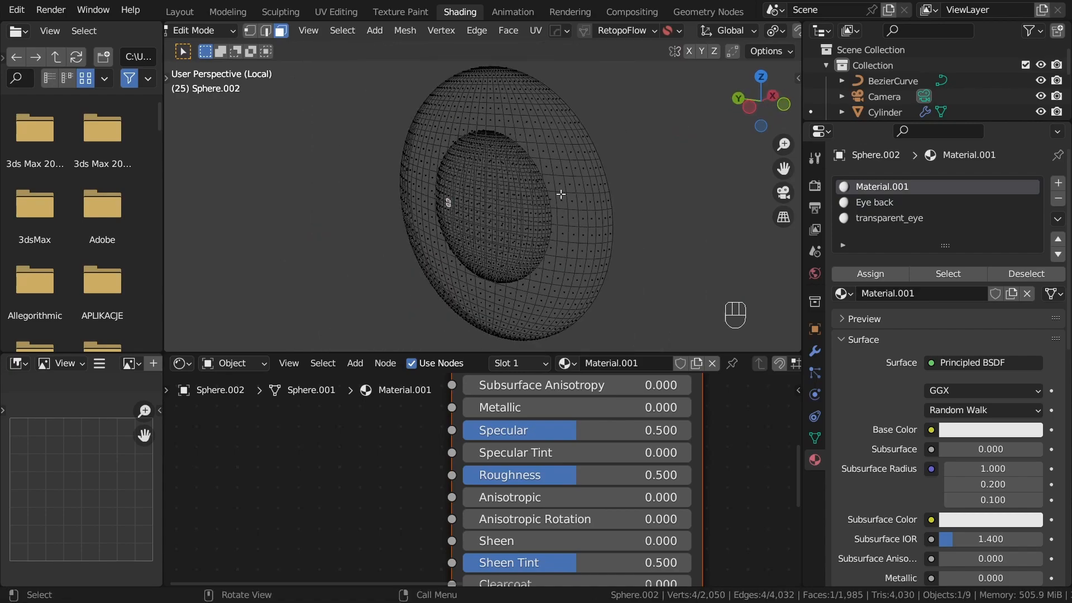
key("ctrl+l")
key("h")
Step: Return to solid shading and add the faces that use the Eye back material to the selection
mouse_move(638, 229)
middle_mouse_down()
mouse_move(438, 232)
mouse_move(618, 222)
mouse_move(541, 251)
mouse_move(483, 240)
middle_mouse_up()
left_click(459, 212)
scroll(609, 223, "down", 1)
key("z")
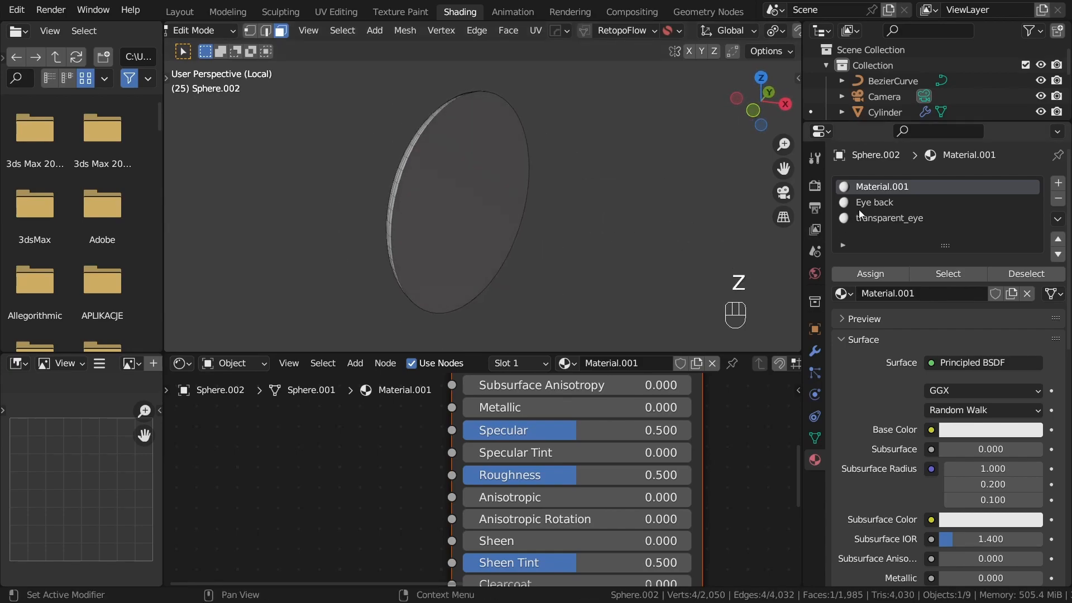
left_click(891, 201)
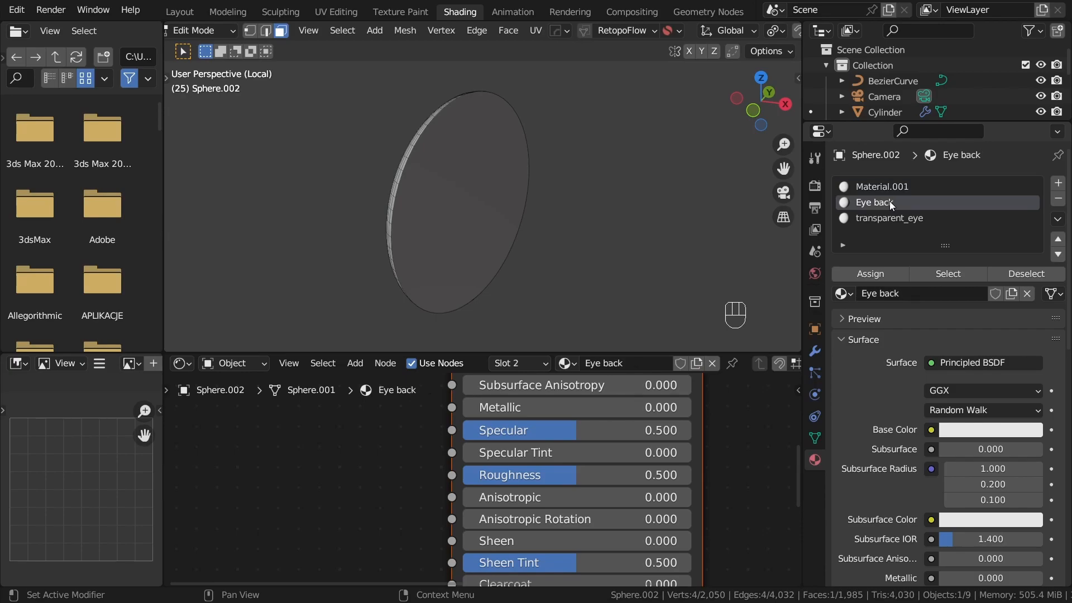
left_click(958, 272)
middle_click_drag(572, 220, 623, 184)
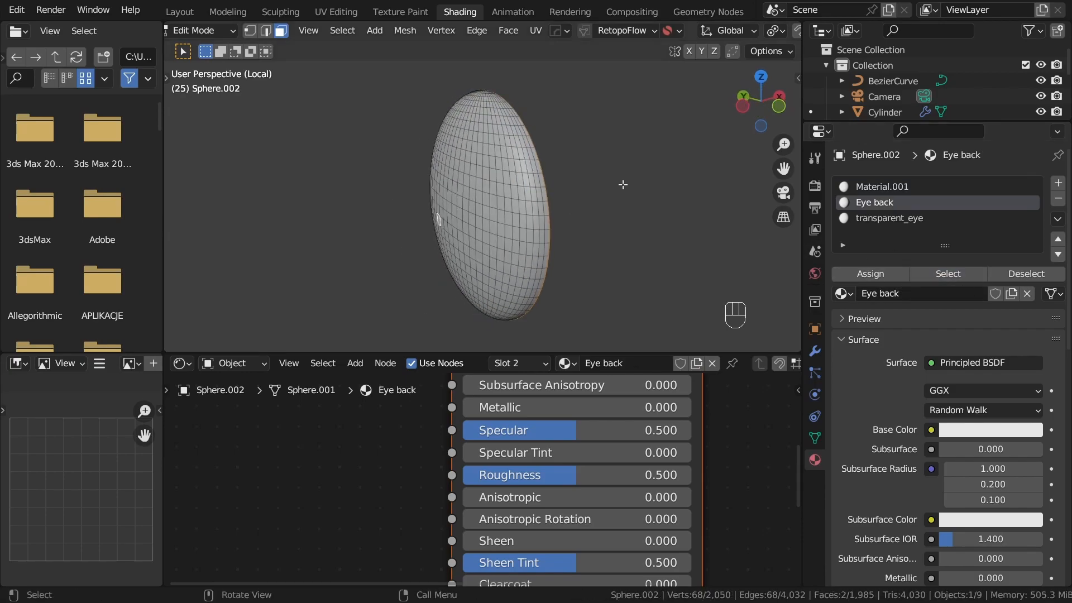
mouse_move(586, 234)
middle_mouse_down()
mouse_move(550, 239)
mouse_move(567, 244)
middle_mouse_up()
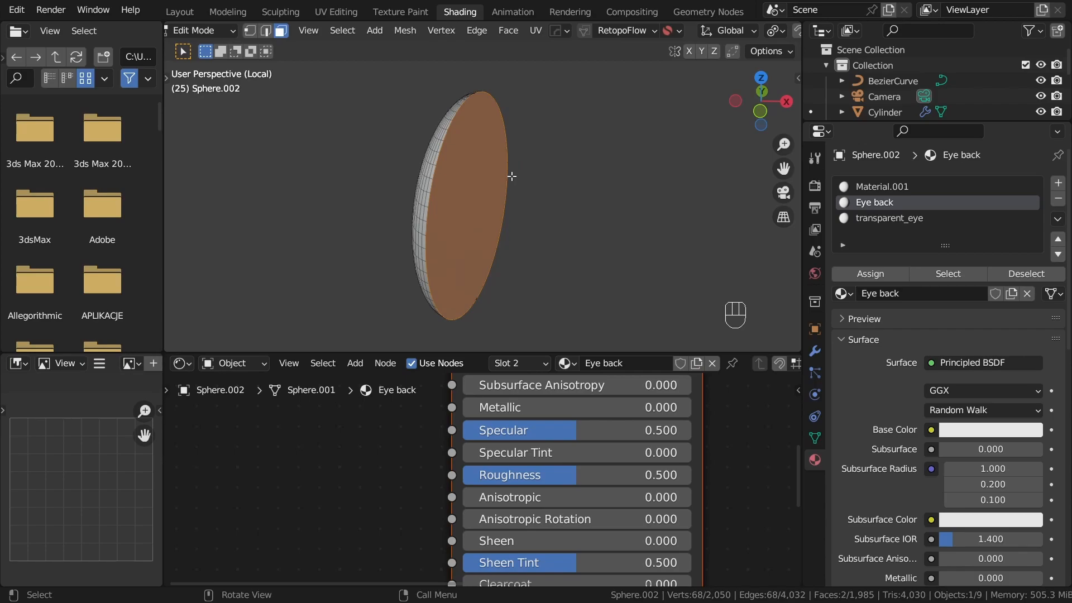
Step: Invert the selection, assign transparent_eye to the eye's curved outer surface, and clear the selection
key("ctrl+i")
middle_click_drag(512, 176, 531, 203)
left_click(863, 221)
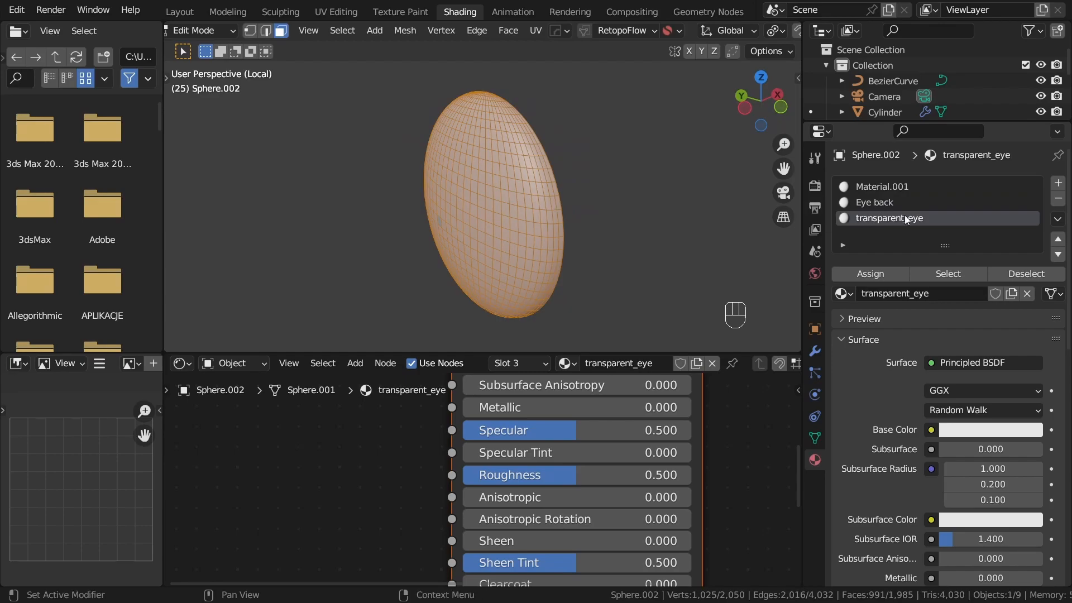
left_click(872, 277)
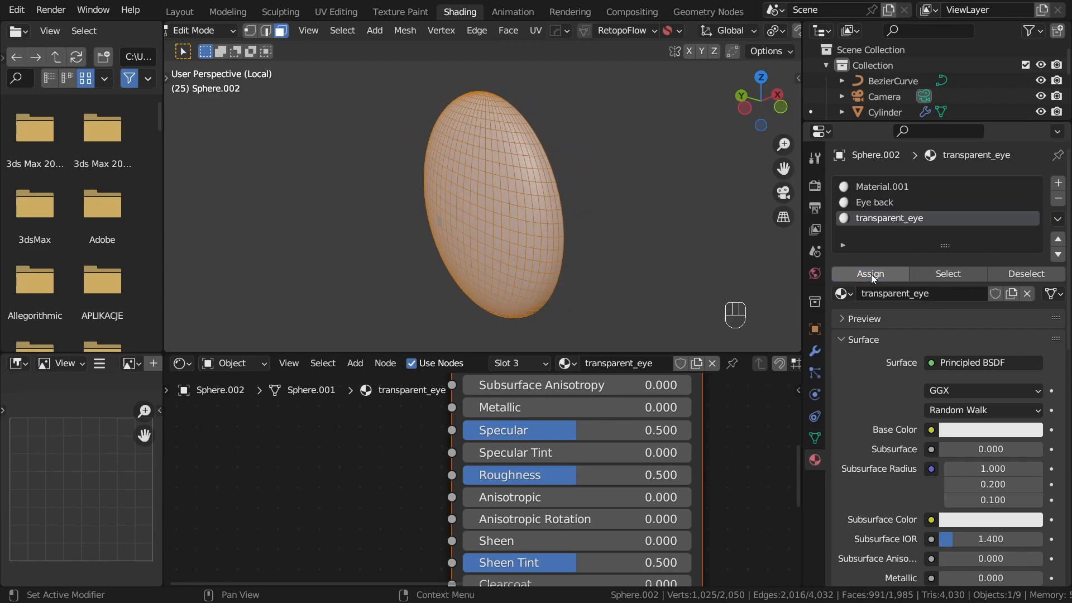
middle_click_drag(587, 196, 559, 197)
left_click(670, 208)
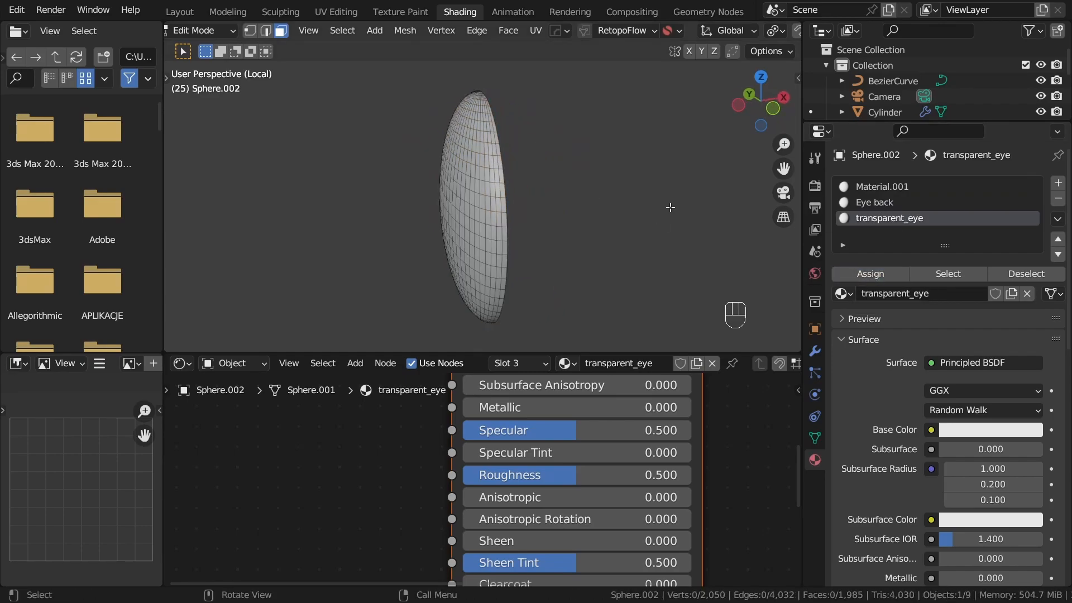
Step: Reveal the hidden inner pupil sphere and check it inside the eye with wireframe display
key("alt+h")
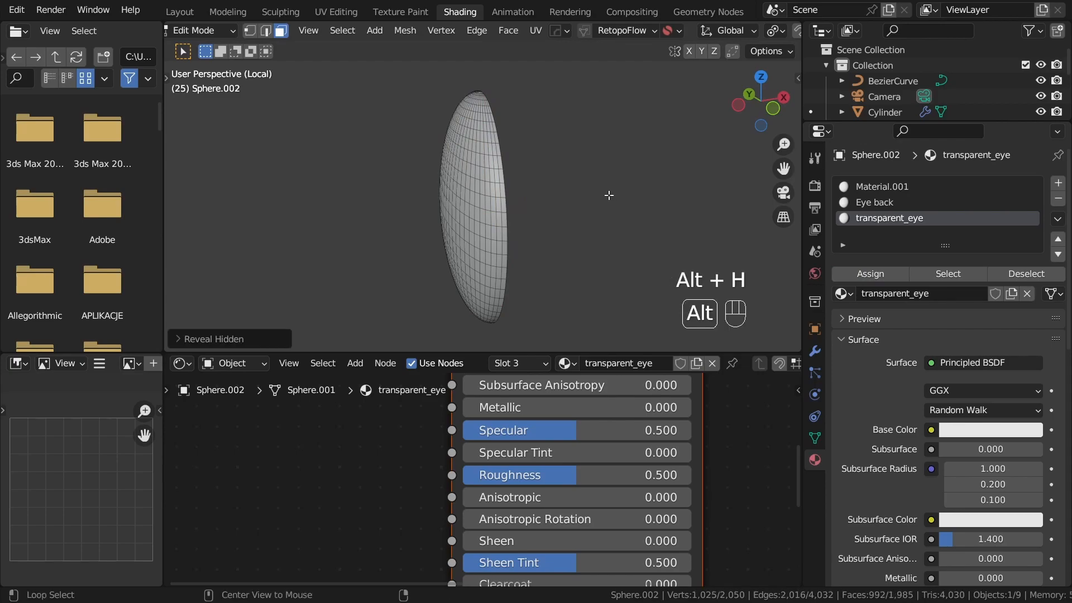
middle_click_drag(562, 196, 670, 203)
key("z")
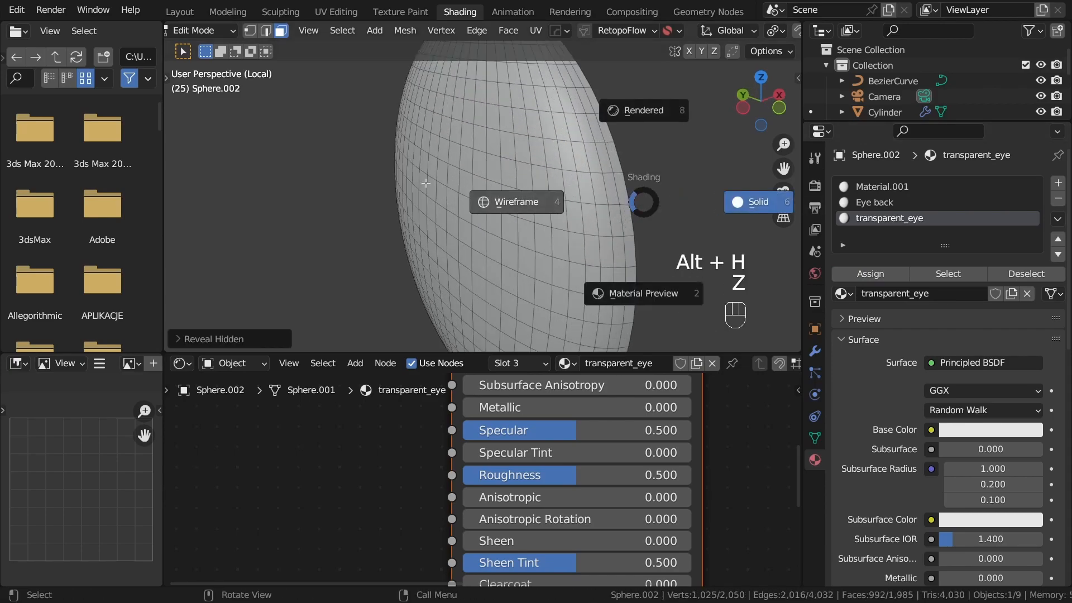
left_click(514, 239)
mouse_move(514, 239)
middle_mouse_down()
mouse_move(280, 172)
mouse_move(558, 223)
middle_mouse_up()
key("z")
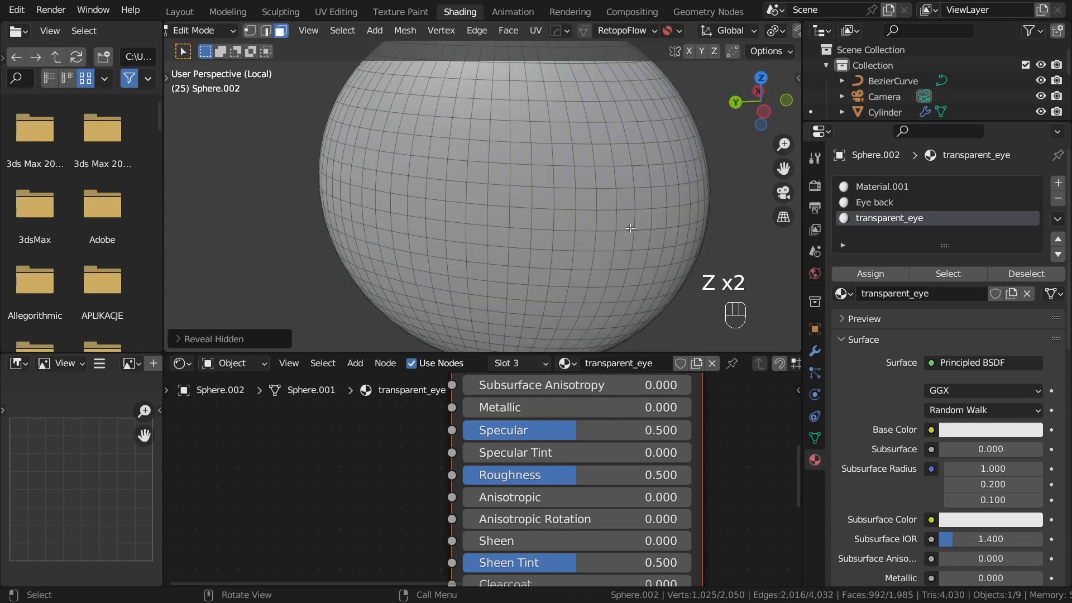
Step: Rename the first material in the eye's slot list "Pupil"
left_click(960, 202)
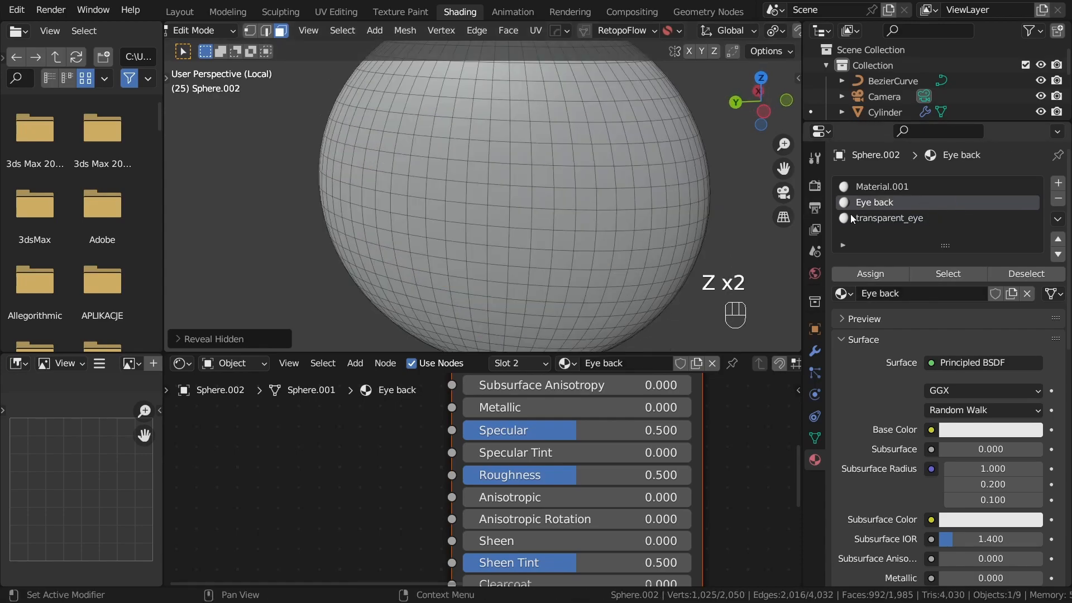
left_click(895, 189)
double_click(906, 188)
key("BackSpace")
type("Pupil")
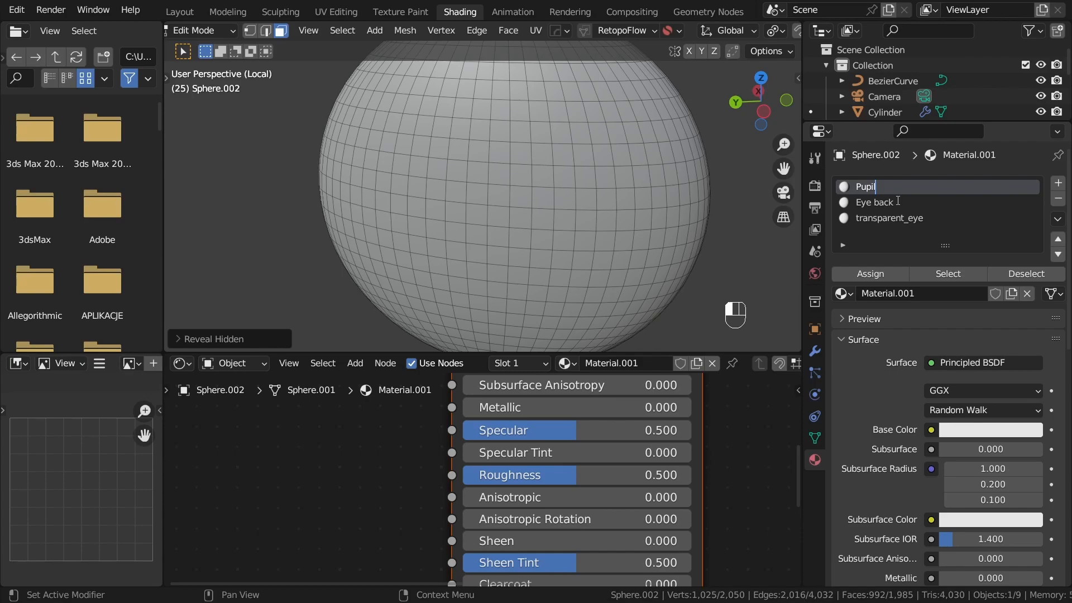
left_click(840, 147)
Step: Return the eye to Object Mode and display it with rendered shading
scroll(720, 223, "down", 2)
mouse_move(720, 223)
middle_mouse_down()
mouse_move(751, 232)
mouse_move(591, 241)
mouse_move(662, 216)
mouse_move(657, 187)
mouse_move(574, 218)
mouse_move(501, 229)
mouse_move(646, 231)
middle_mouse_up()
key("z")
key("z")
key("Tab")
key("z")
left_click(647, 95)
middle_click_drag(594, 164, 633, 187)
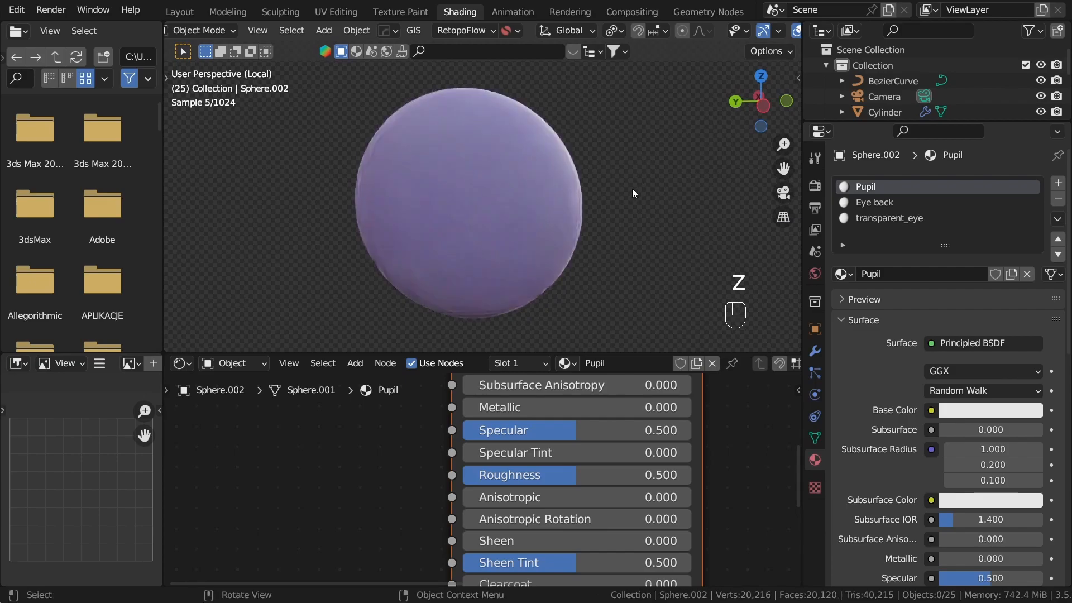
Step: Delete the Principled BSDF node from the transparent_eye material
left_click(877, 203)
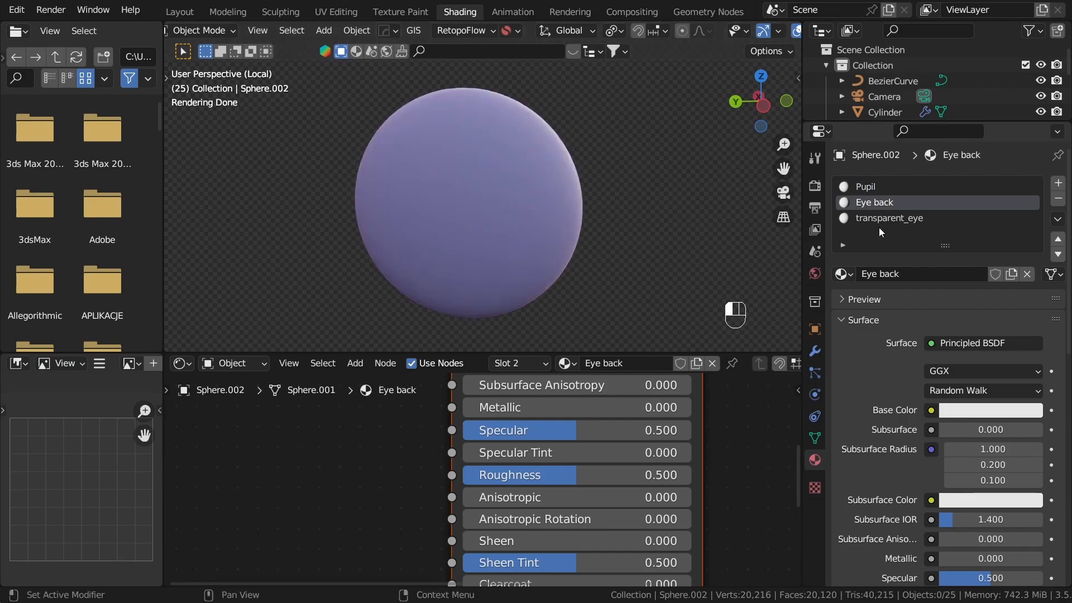
left_click(879, 219)
scroll(437, 455, "down", 6)
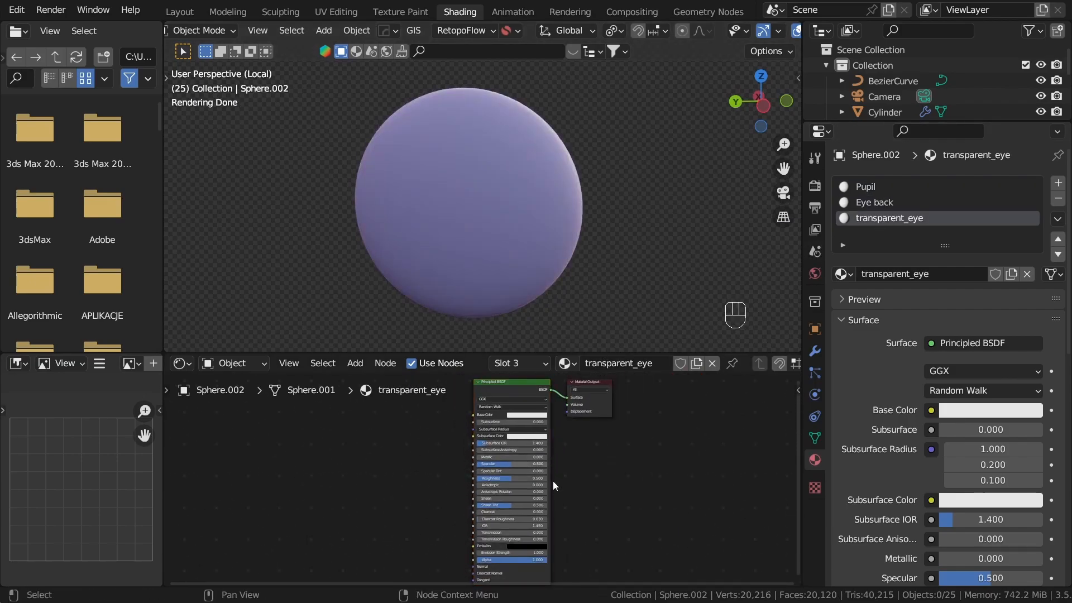
key("x")
key("shift+a")
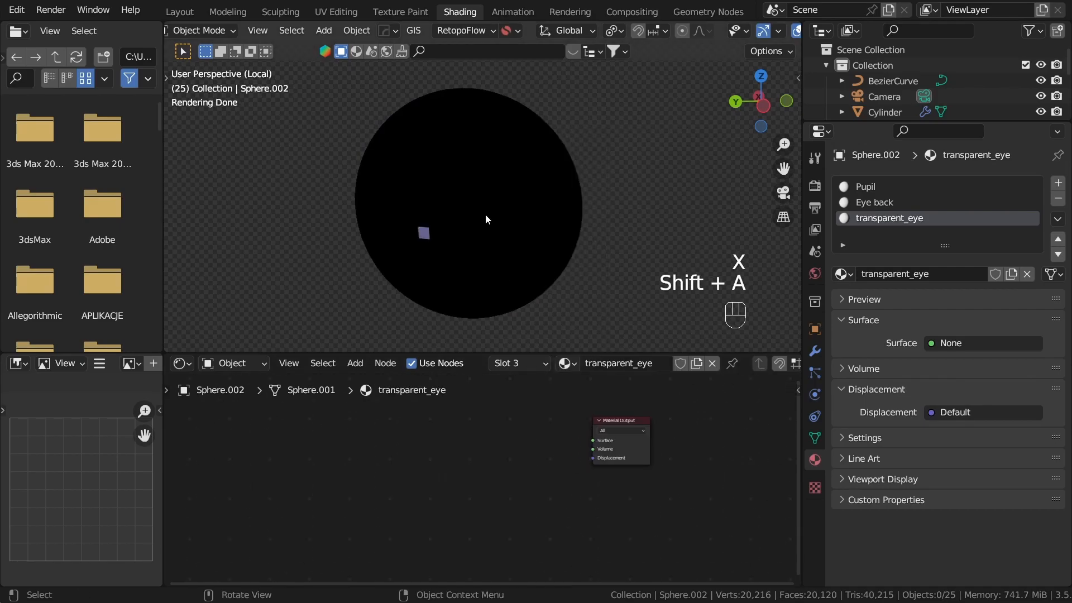
Step: Assign transparent_eye to the stray light face on the eye's outer surface in Edit Mode, and return to Object Mode
middle_click_drag(564, 162, 576, 223)
left_click(592, 221)
key("Tab")
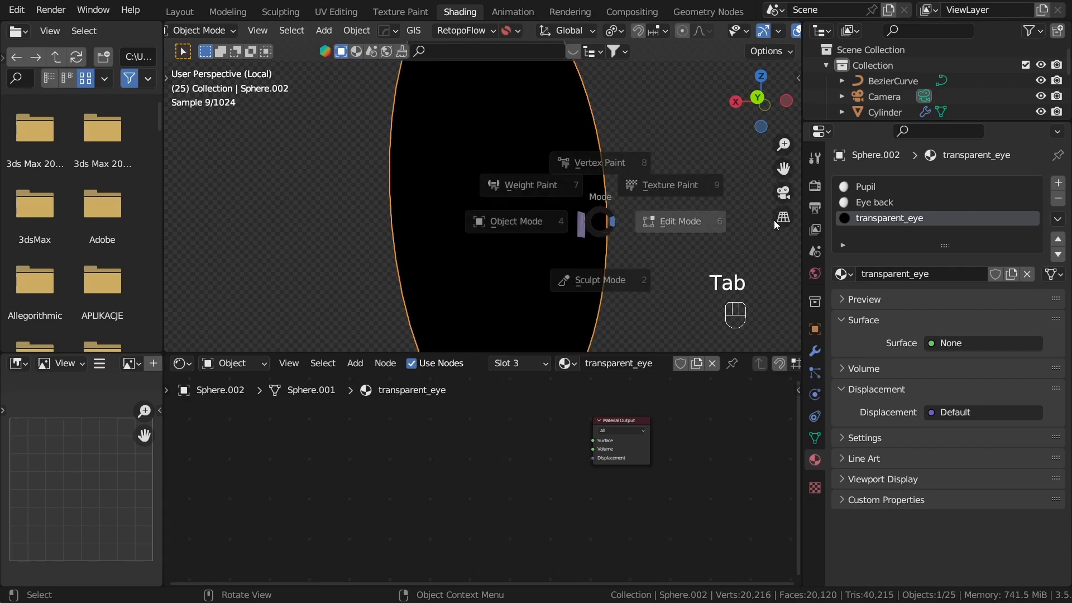
left_click(934, 193)
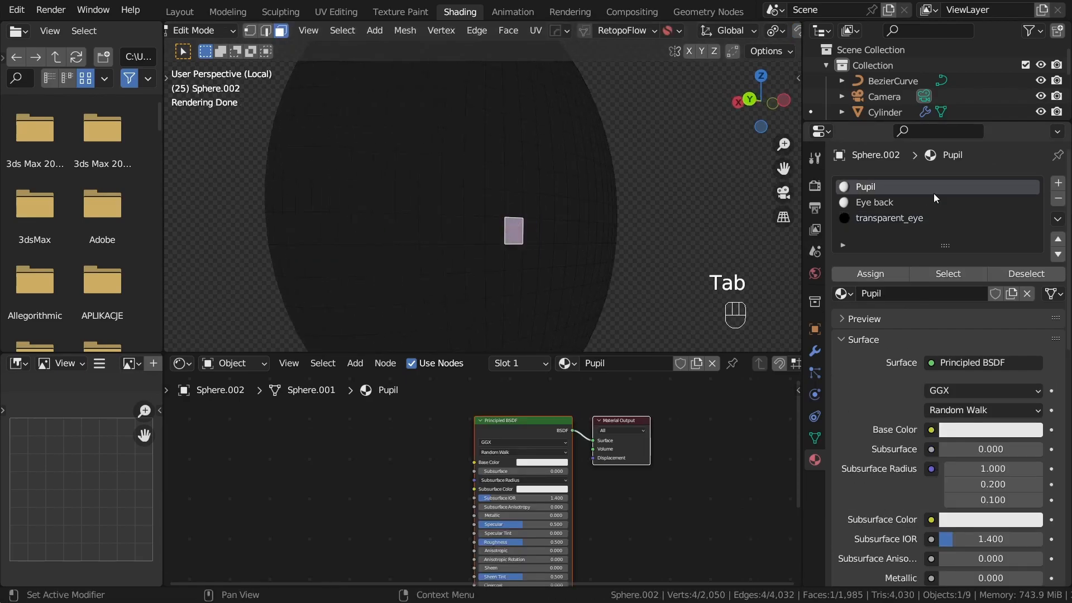
left_click(868, 218)
left_click(849, 274)
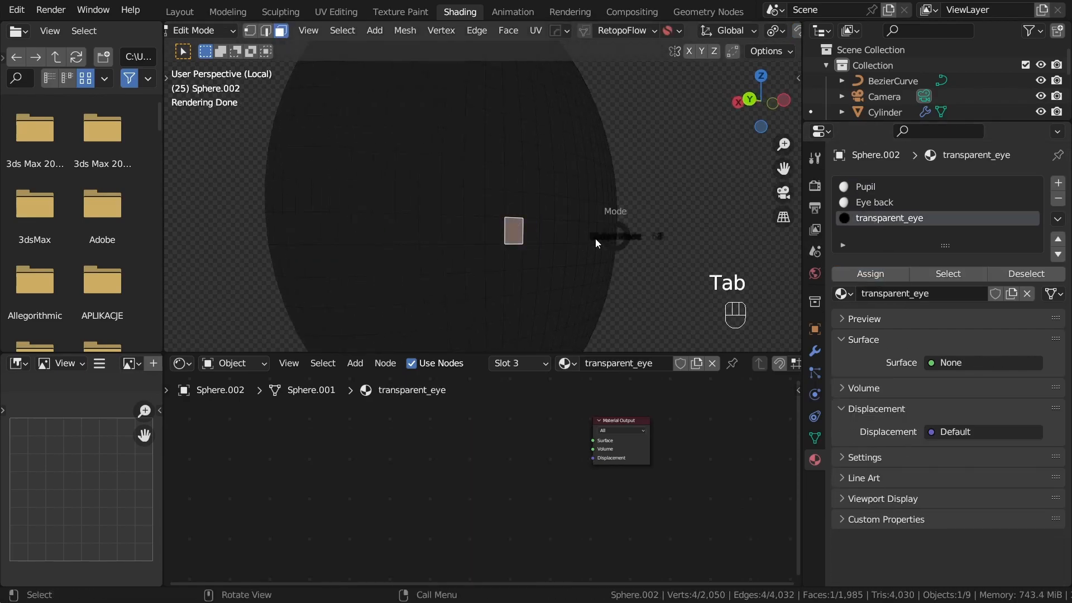
key("Tab")
middle_click_drag(664, 251, 608, 271)
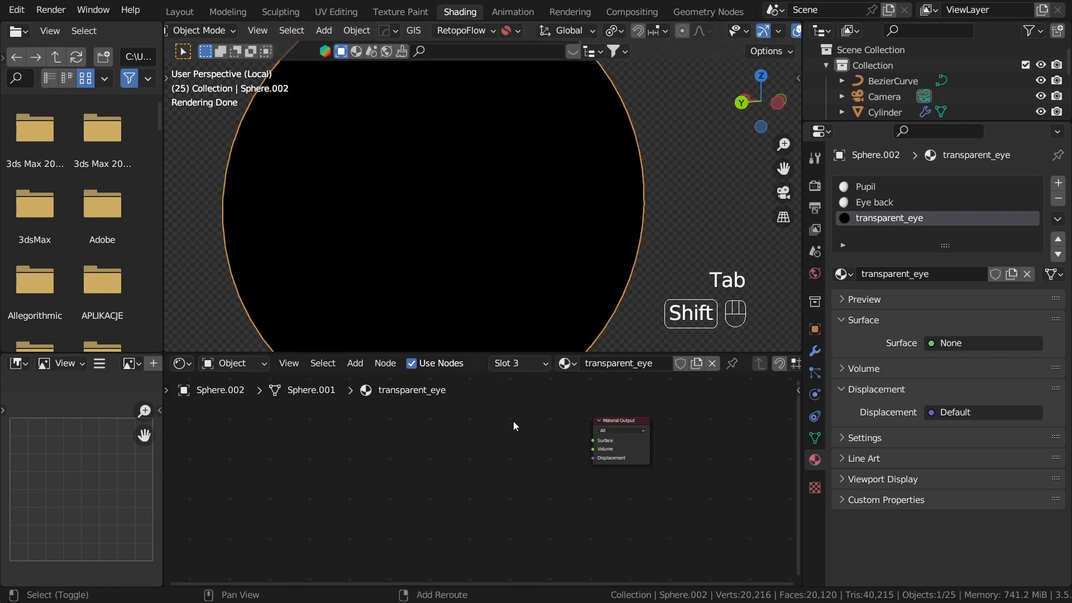
key("shift+a")
type("g")
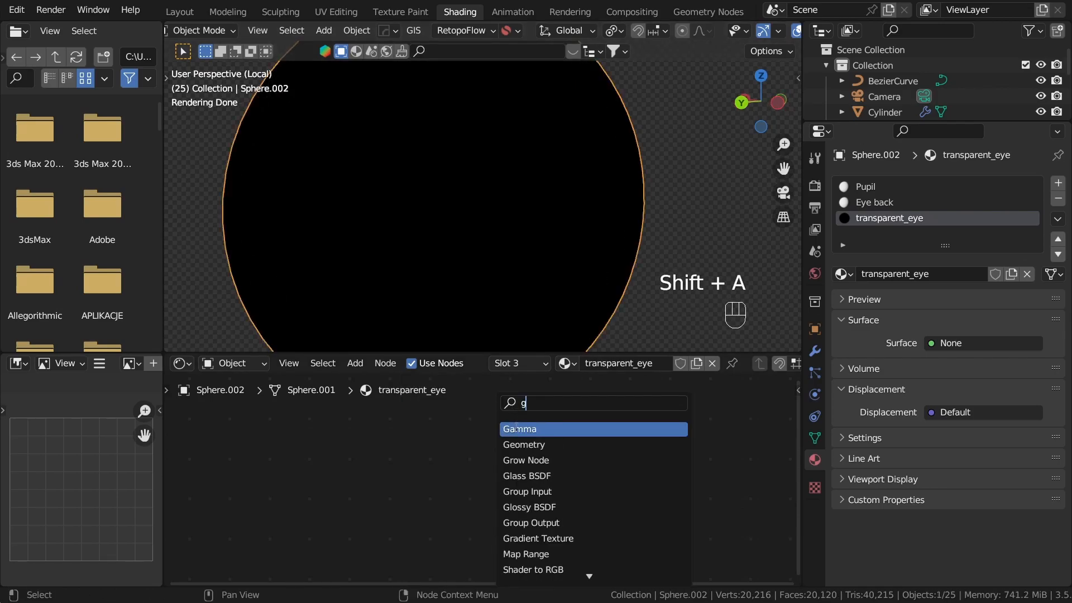
type("l")
left_click(516, 427)
left_click(507, 438)
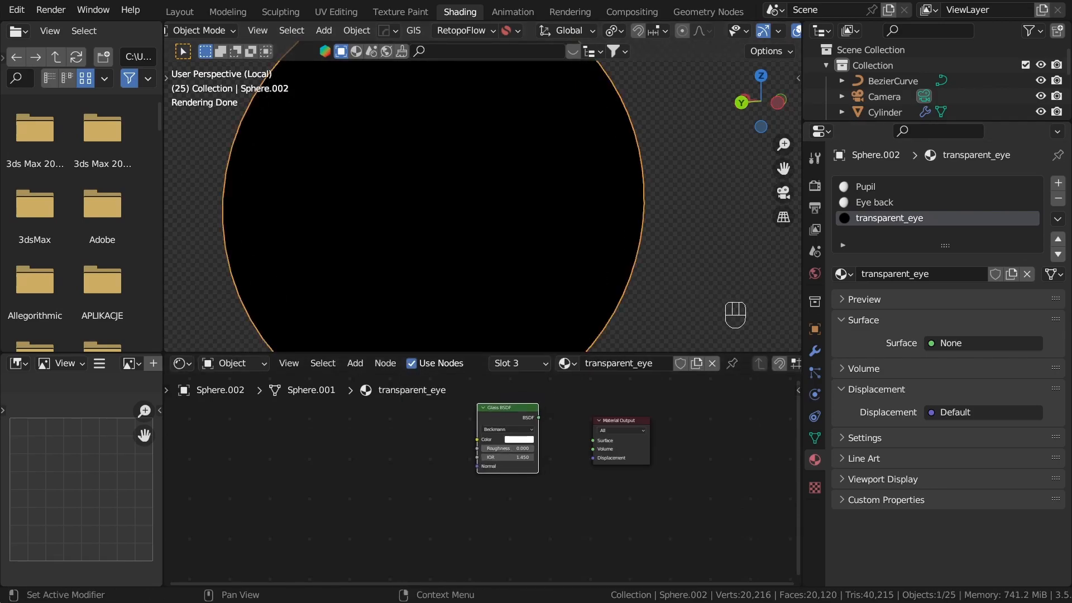
left_click(481, 431)
key("x")
Step: Exit local view, select the cup, and copy all nodes of its plastic material except the Material Output
scroll(500, 202, "down", 3)
key("KP_Divide")
left_click(518, 234)
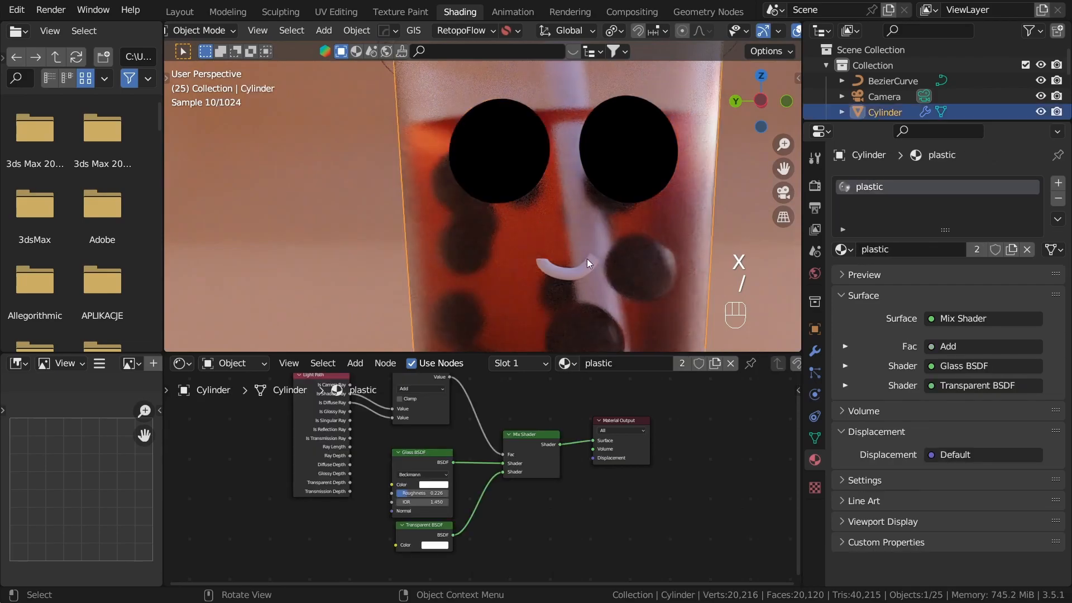
scroll(551, 540, "down", 1)
left_click_drag(552, 541, 335, 393)
left_click(517, 456, "shift")
key("ctrl+c")
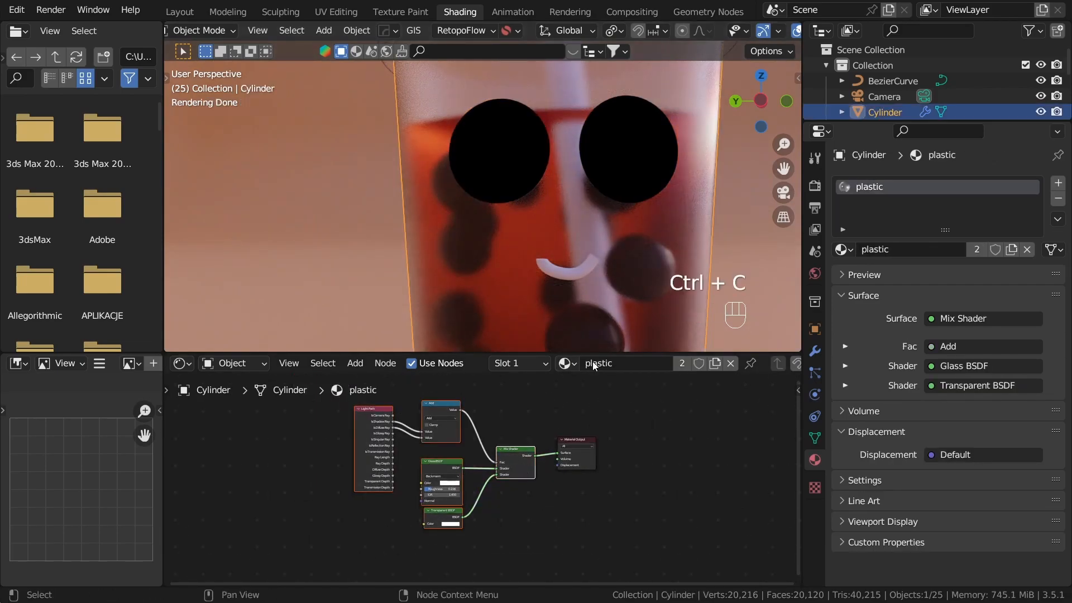
Step: Paste the copied plastic nodes into the eye's transparent_eye material and connect the Mix Shader to the Material Output's Surface
left_click(524, 172)
key("ctrl+v")
scroll(600, 433, "up", 2)
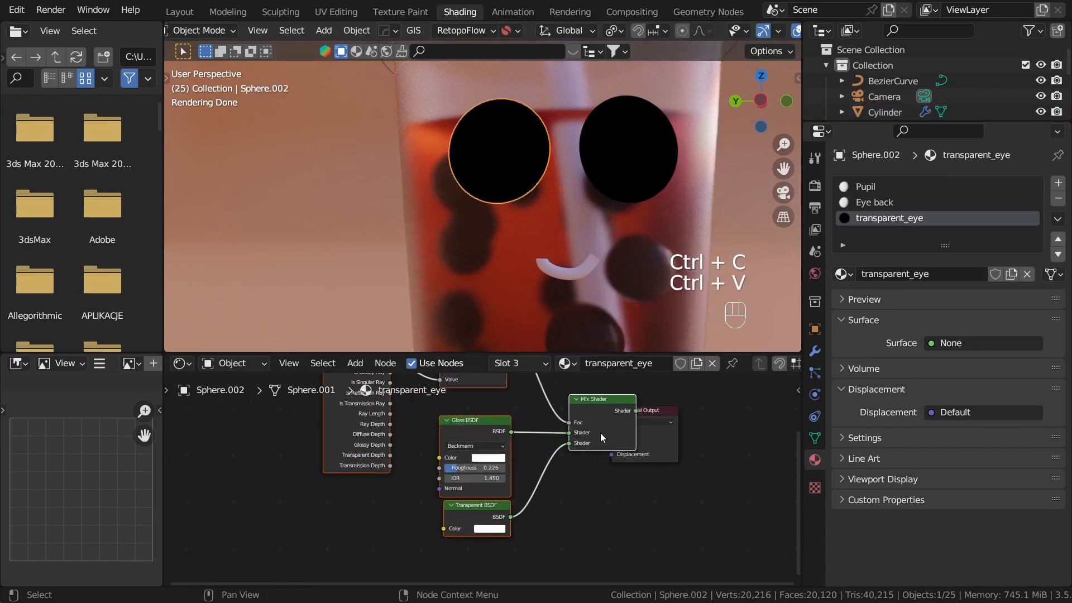
key("g")
left_click(473, 505)
left_click_drag(513, 437, 612, 434)
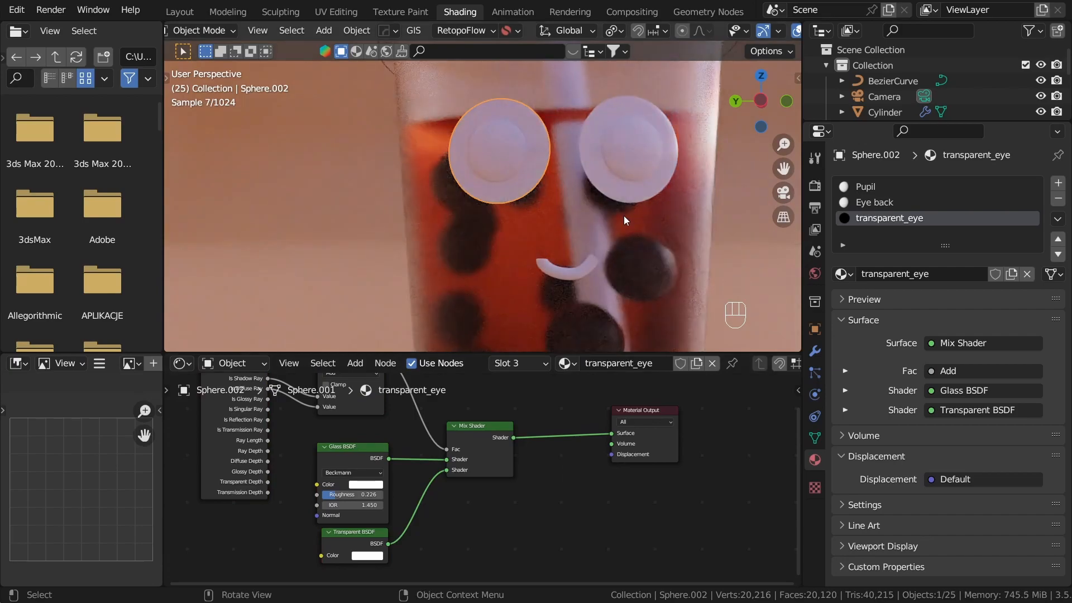
Step: Isolate the eye in local view and set the Eye back material's base color to pure white, value 1.000
key("KP_Divide")
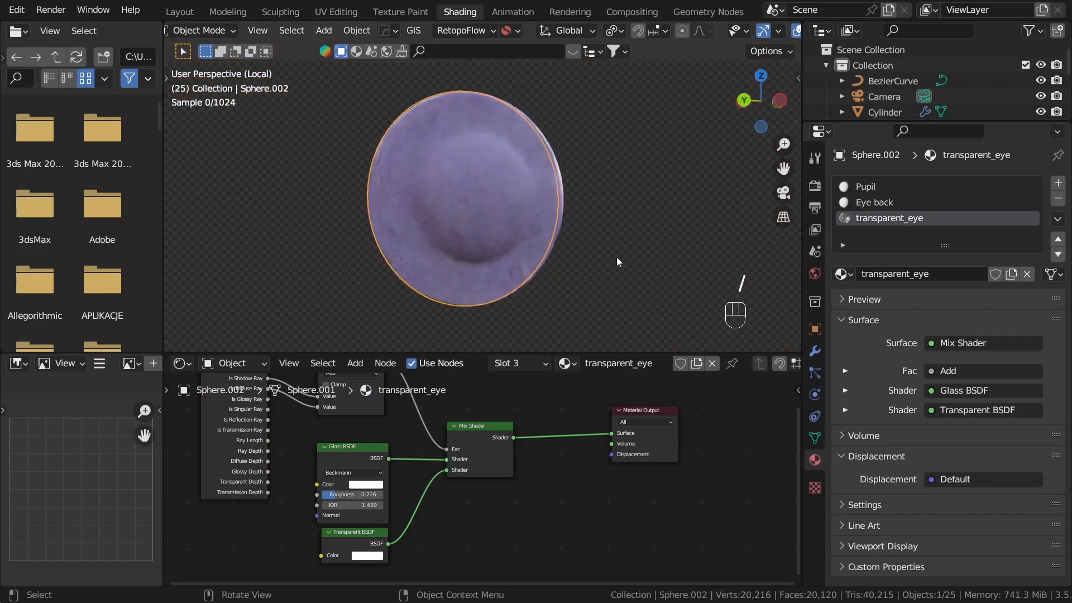
scroll(413, 489, "down", 1)
middle_click_drag(413, 489, 582, 511)
scroll(583, 511, "up", 1)
middle_click_drag(465, 196, 391, 197)
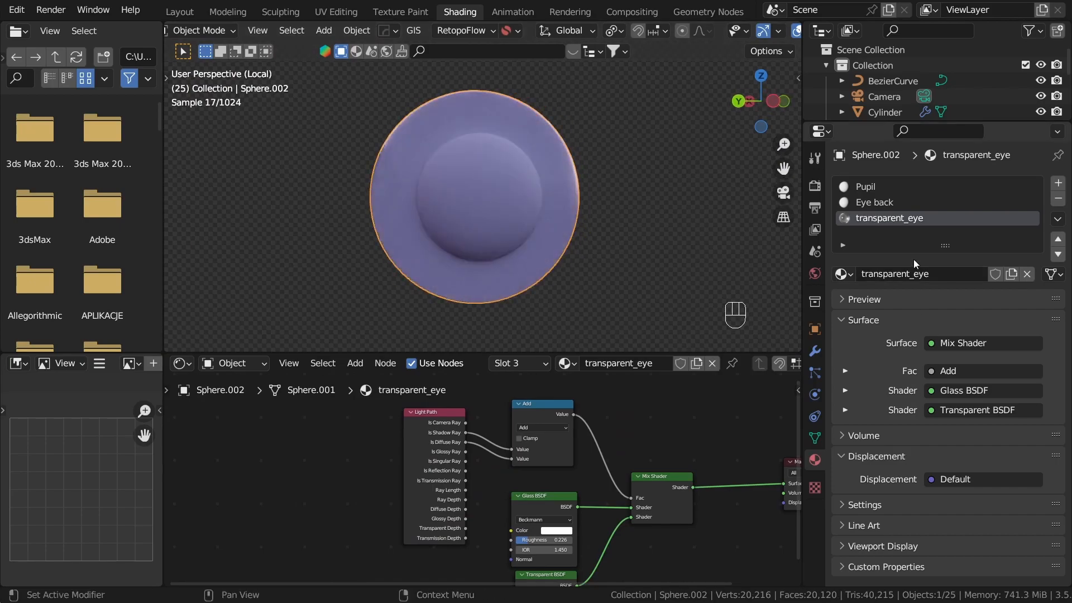
left_click(867, 203)
middle_click_drag(478, 471, 268, 435)
scroll(524, 483, "up", 4)
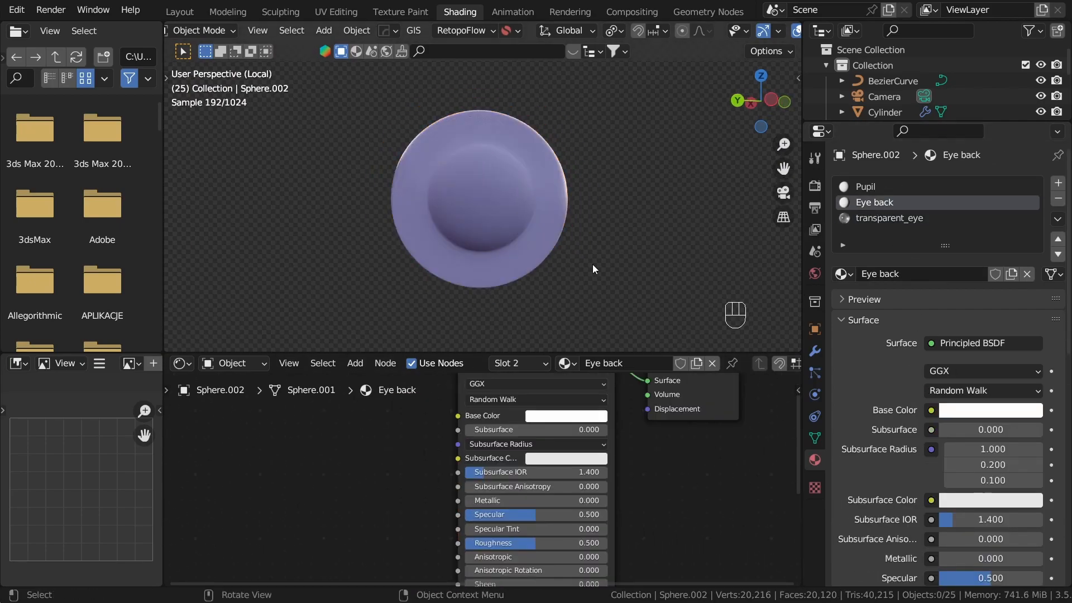
left_click(592, 265)
middle_click_drag(592, 287, 618, 290)
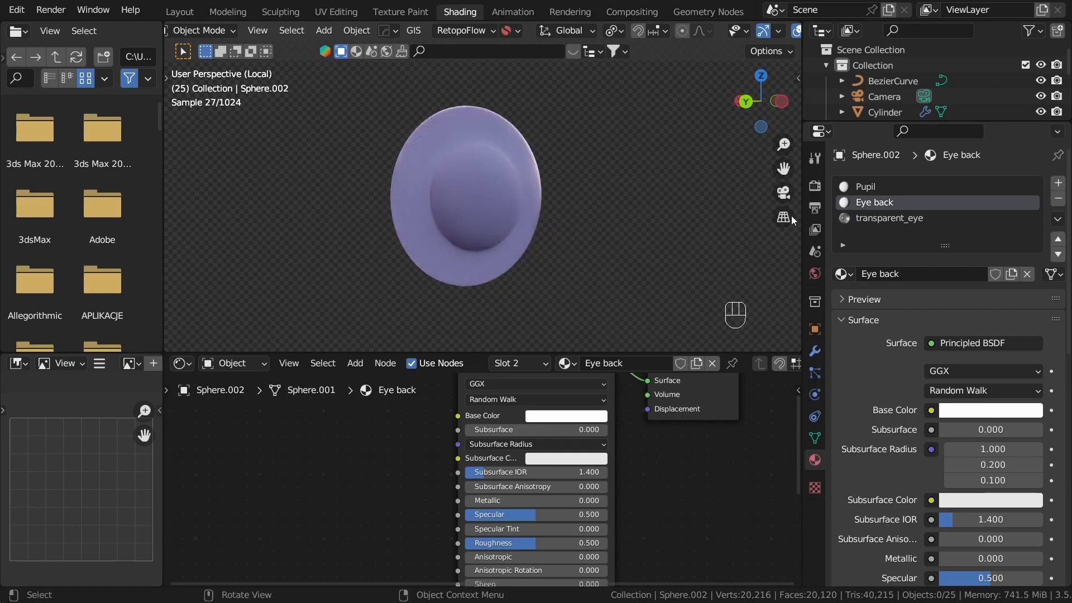
middle_click_drag(539, 228, 426, 219)
left_click(606, 417)
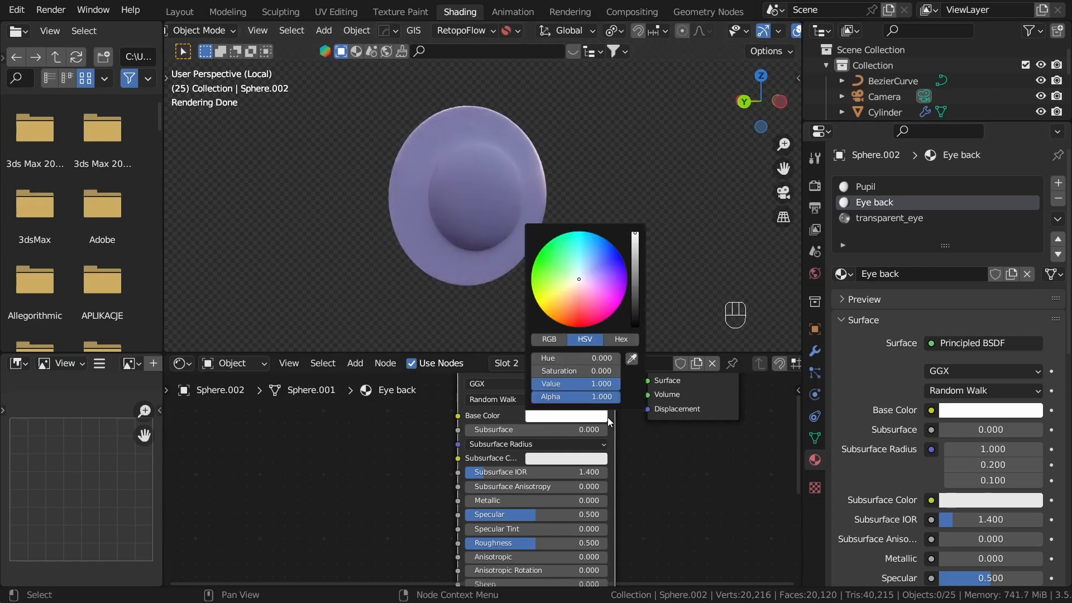
Step: Set the base color of the Pupil material to black
left_click(882, 186)
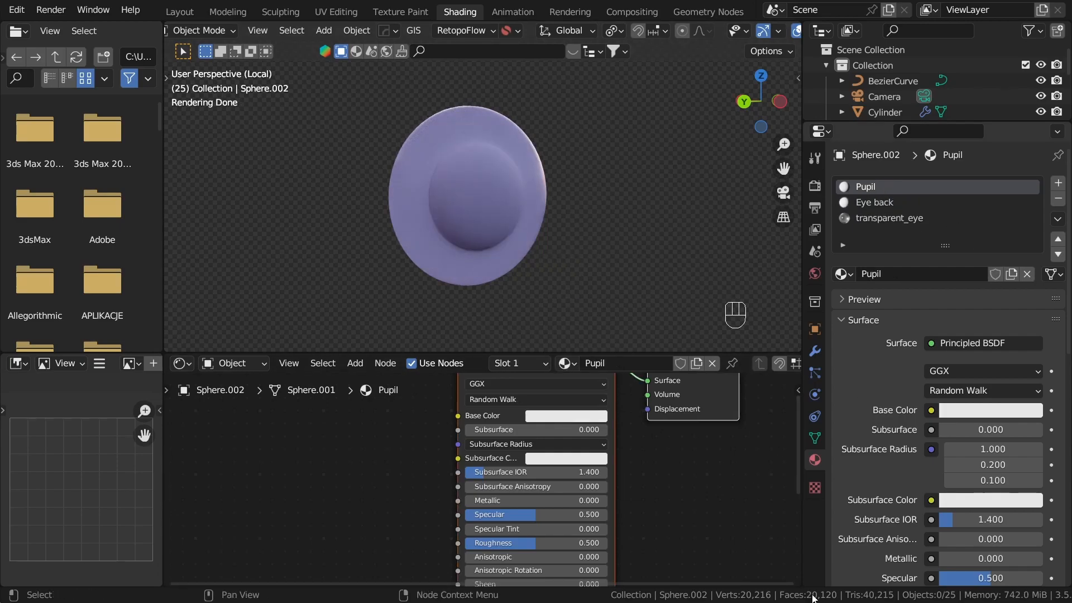
scroll(575, 467, "up", 1)
middle_click_drag(575, 467, 604, 506)
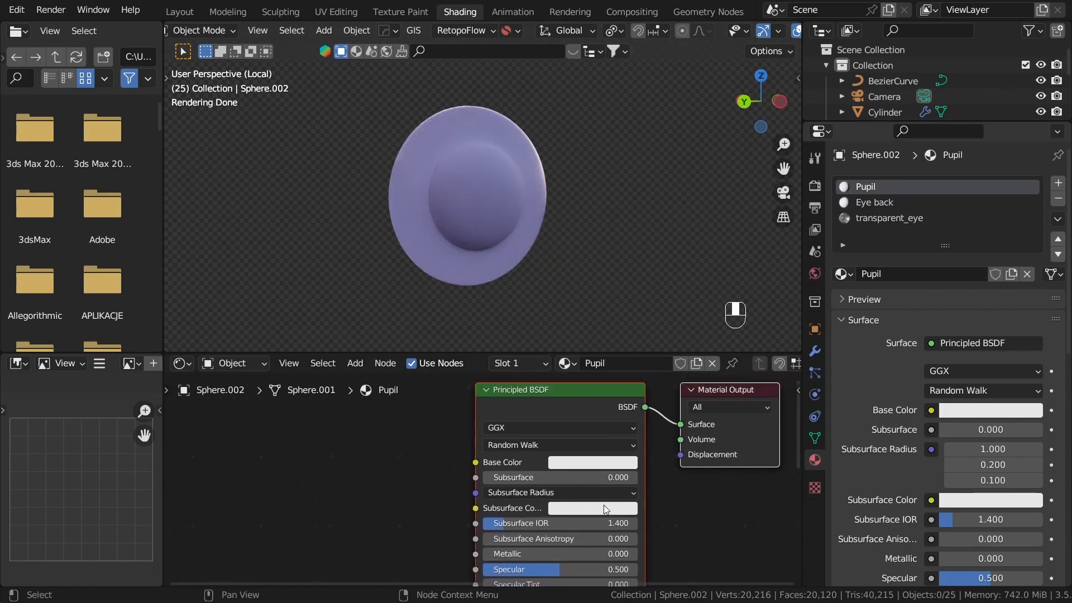
left_click(589, 462)
scroll(588, 461, "down", 16)
left_click(713, 518)
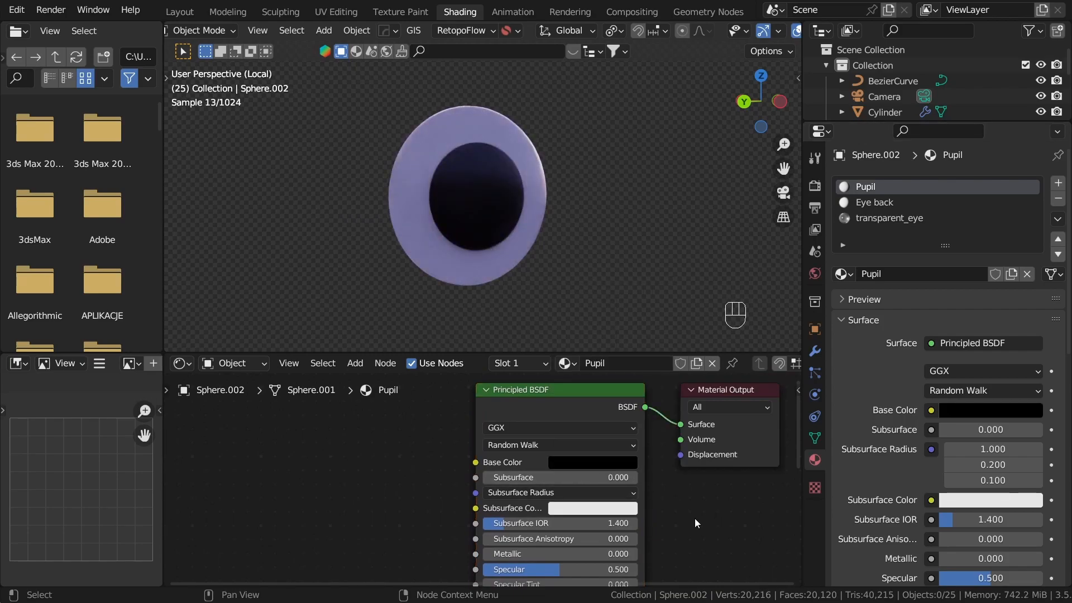
Step: Lower the Pupil material's roughness to 0.141 and exit local view
middle_click_drag(592, 552, 620, 483)
scroll(619, 483, "up", 2)
scroll(619, 487, "up", 1)
left_click_drag(549, 543, 480, 543)
middle_click_drag(628, 262, 592, 249)
key("KP_Divide")
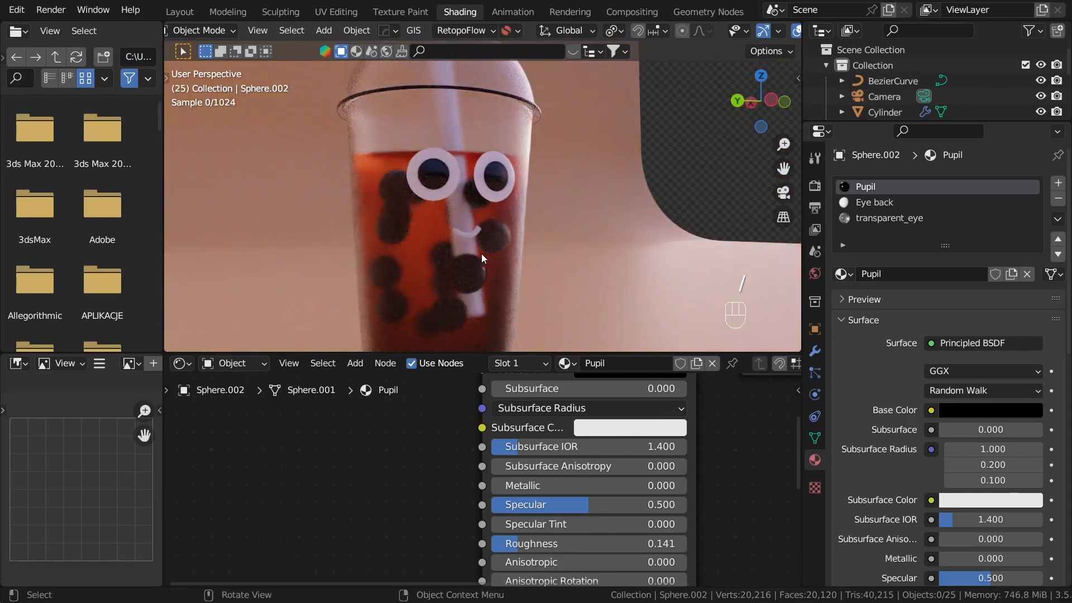
Step: Switch to solid shading, place the 3D cursor on the upper part of the eye, and add a UV sphere there
scroll(481, 254, "up", 3)
middle_click_drag(502, 255, 544, 263, "shift")
key("z")
right_click(418, 157, "shift")
scroll(456, 167, "up", 1)
key("shift+a")
mouse_move(457, 180)
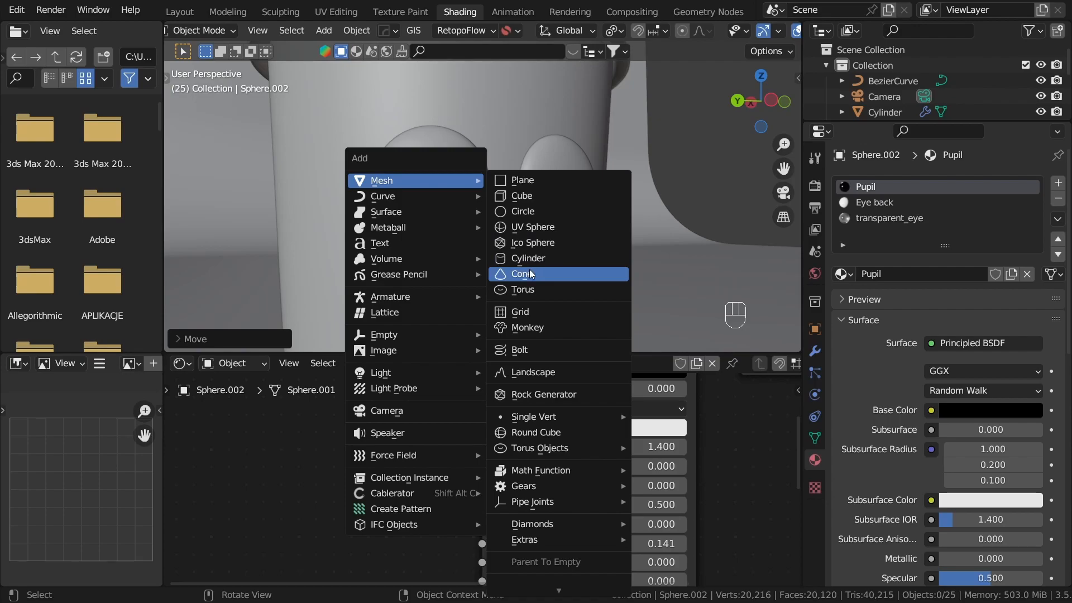
left_click(534, 227)
scroll(481, 215, "down", 2)
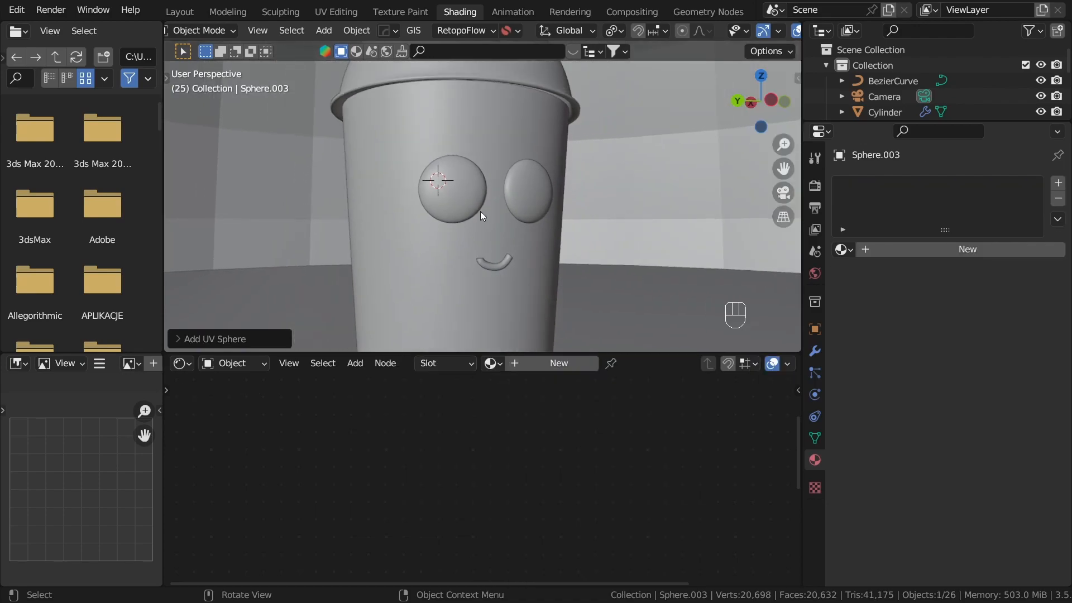
Step: Scale the new UV sphere down to the size of an eye highlight and shade it smooth
scroll(482, 215, "down", 3)
key("s")
left_click(483, 213)
key("s")
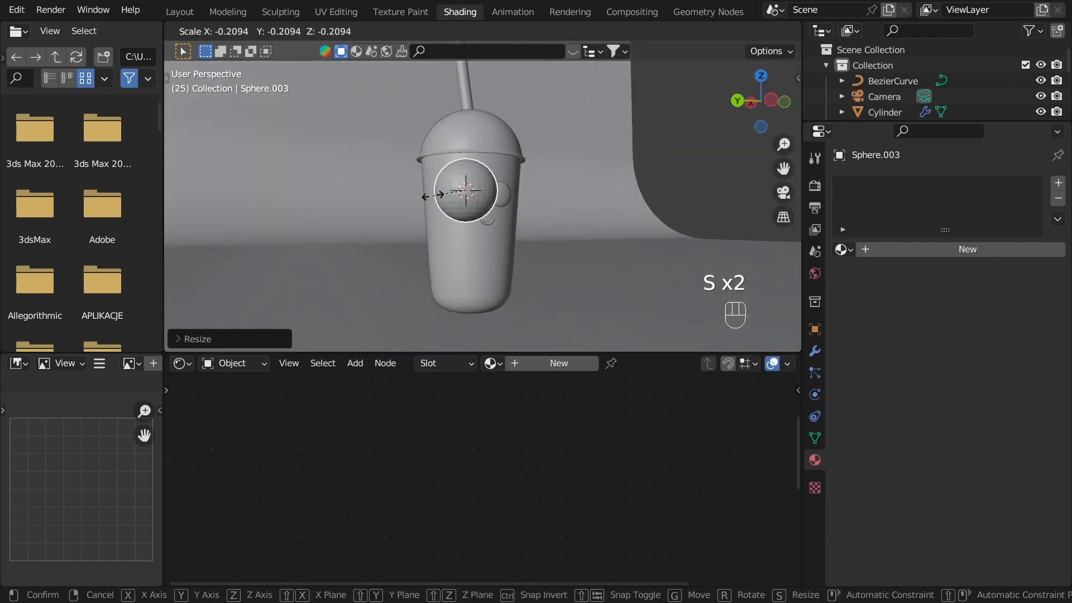
left_click(503, 199)
right_click(515, 192)
left_click(515, 192)
scroll(638, 206, "up", 3)
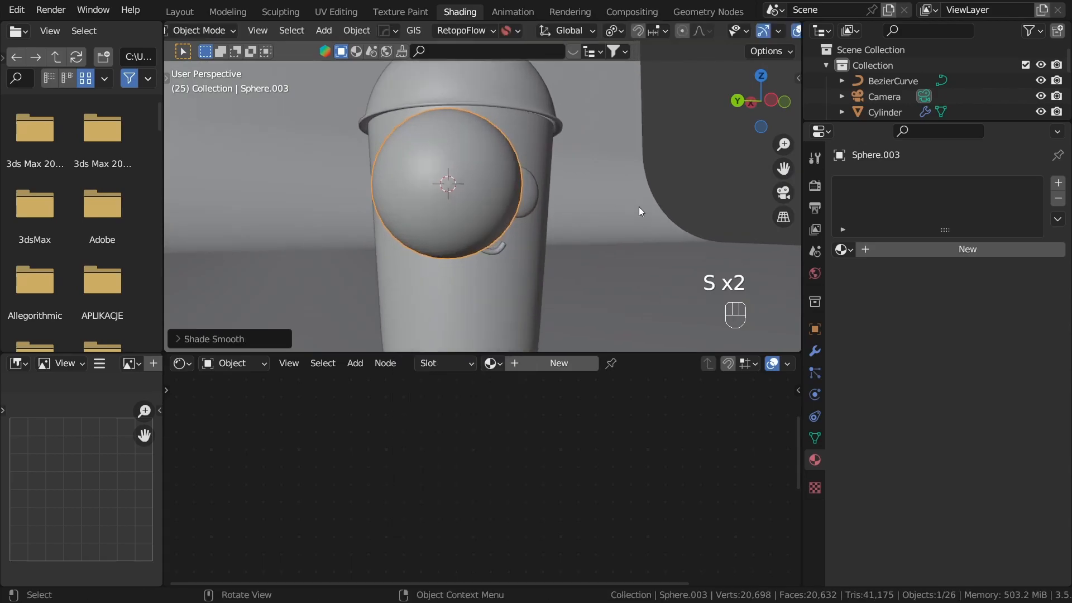
key("s")
left_click(481, 188)
Step: Flatten the highlight sphere along the X axis to about 0.34 and adjust its overall size
middle_click_drag(481, 187, 642, 219)
key("s")
key("x")
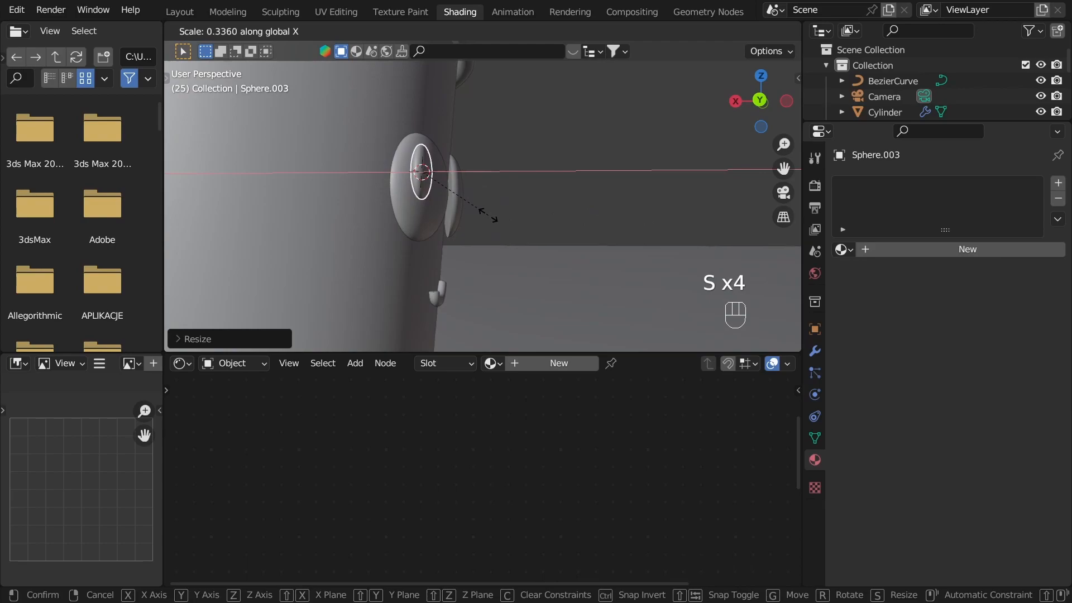
left_click(489, 215)
middle_click_drag(483, 215, 629, 202)
key("s")
left_click(589, 202)
Step: Rotate the flattened highlight about the Z axis to follow the eye's surface and scale it to about 0.92
middle_click_drag(509, 210, 495, 209, "shift")
scroll(494, 209, "up", 2)
middle_click_drag(494, 208, 595, 226)
key("r")
key("z")
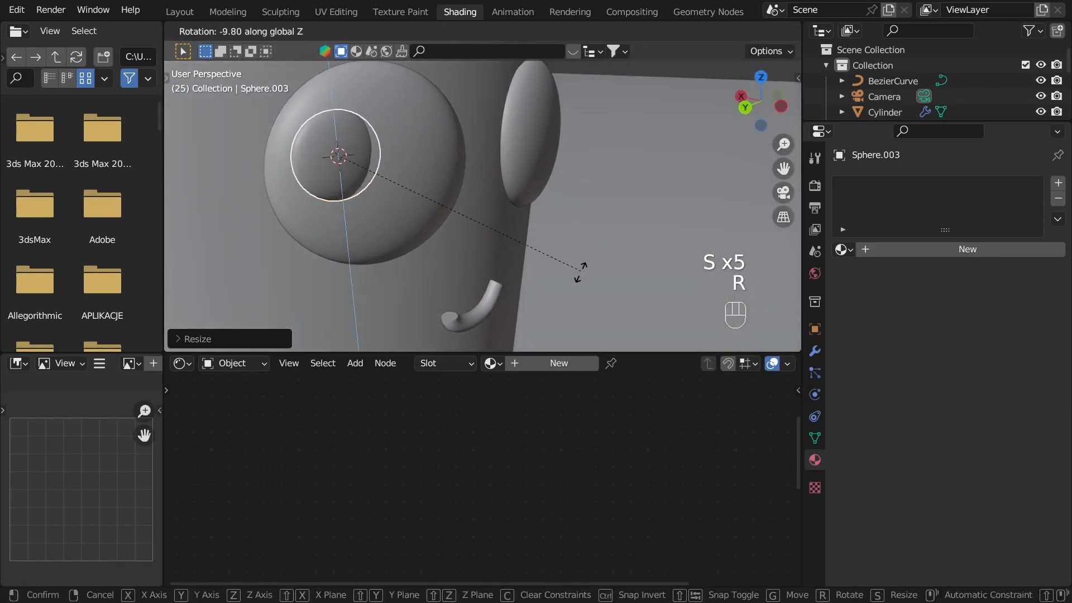
left_click(558, 262)
key("s")
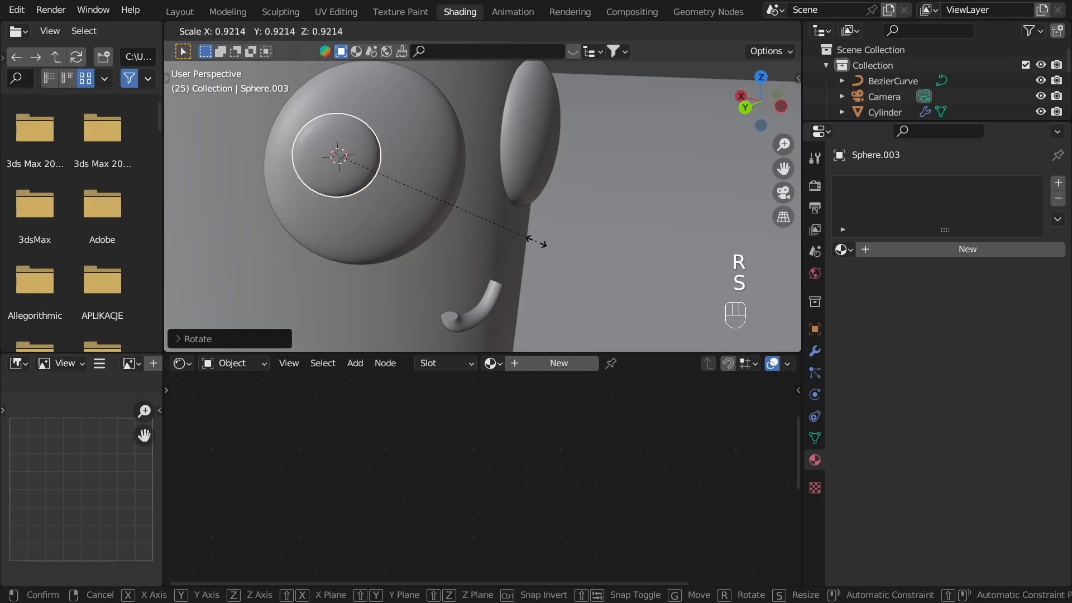
left_click(535, 241)
Step: Display rendered shading, move the highlight over the upper edge of the pupil, and adjust its size
middle_click_drag(536, 241, 479, 235)
key("shift+z")
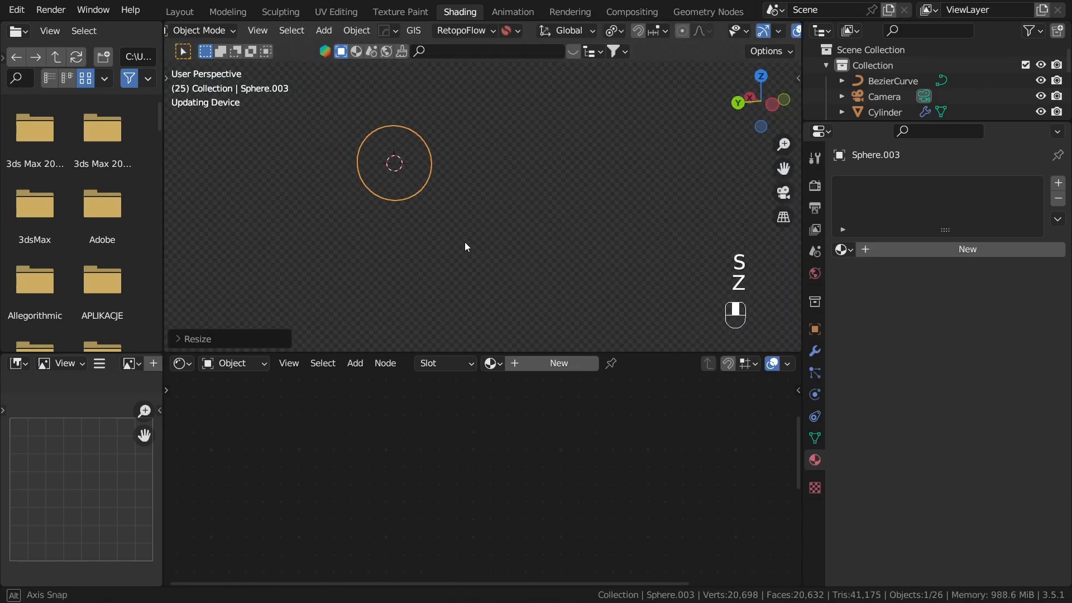
key("g")
left_click(476, 211)
key("s")
left_click(533, 220)
Step: Duplicate the highlight below the first one, scale the copy down, and move it horizontally with Z locked
middle_click_drag(533, 218, 522, 188)
key("shift+d")
left_click(527, 232)
key("s")
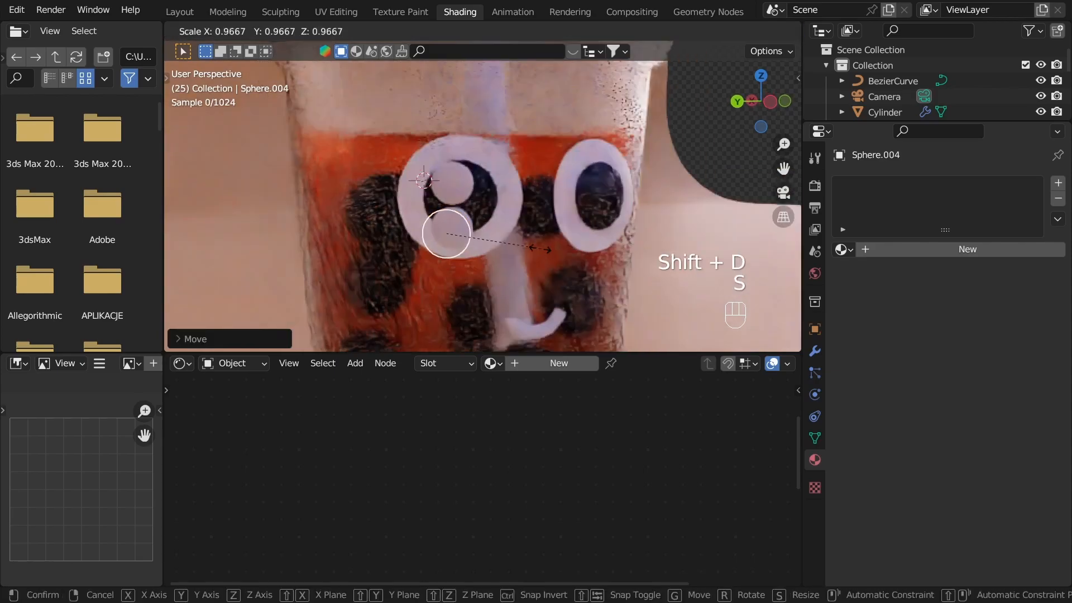
left_click(487, 244)
key("g")
key("shift+z")
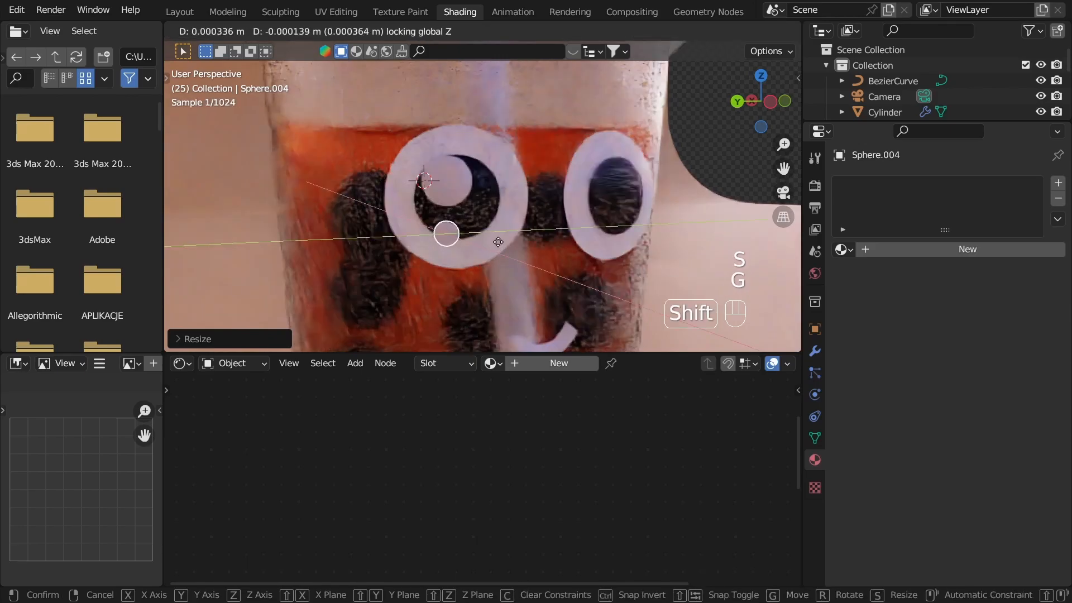
left_click(564, 243)
Step: Select both highlights in solid shading and move them horizontally, with Z locked, against the eye's front surface
middle_click_drag(564, 243, 455, 203, "shift")
scroll(454, 203, "down", 3)
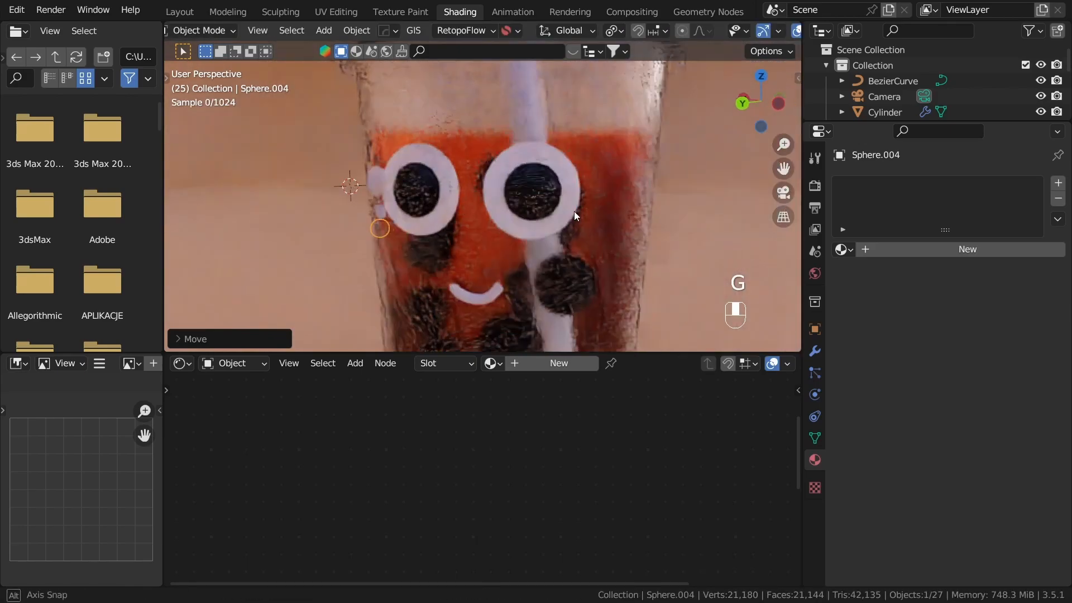
middle_click_drag(574, 211, 496, 211)
key("z")
left_click(639, 179, "shift")
middle_click_drag(639, 179, 600, 230)
key("g")
key("shift+z")
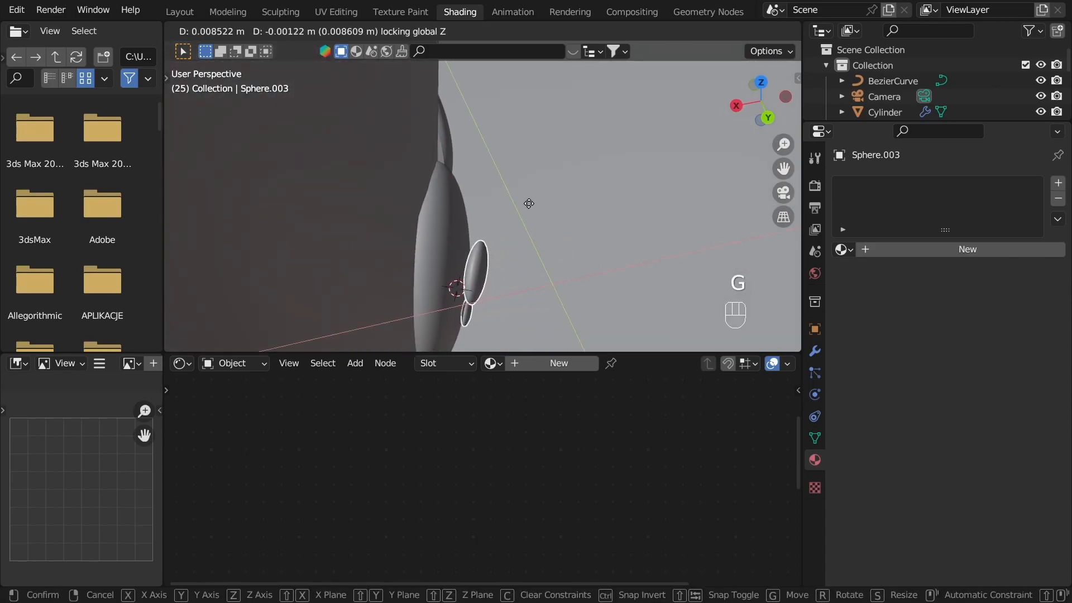
left_click(528, 203)
Step: Nudge the larger highlight horizontally, with Z locked, to sit on the eye's surface
key("g")
key("shift+z")
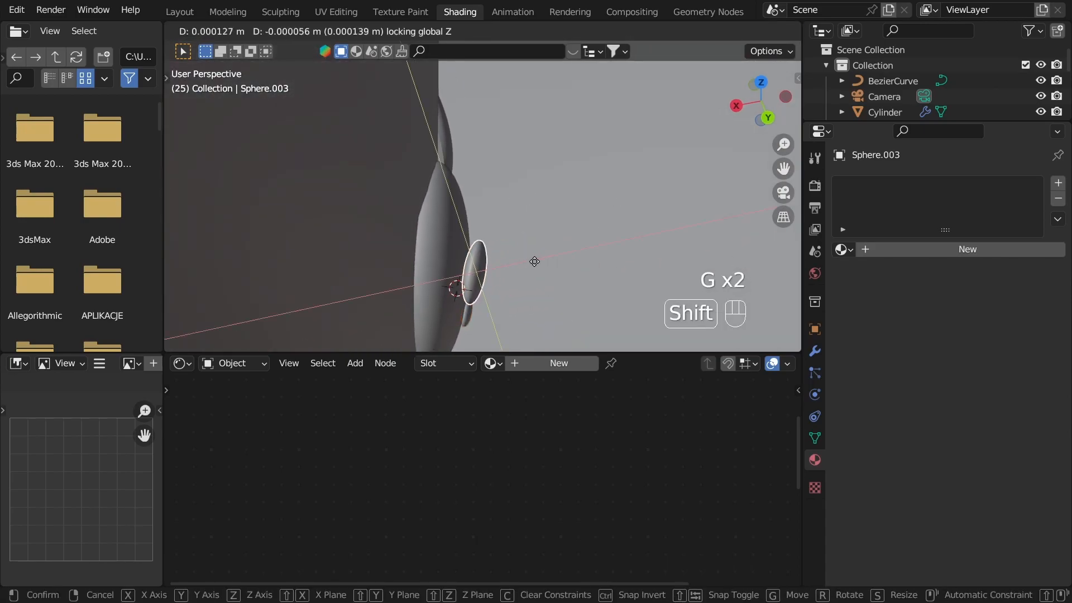
left_click(509, 258)
Step: Select both highlights and duplicate them across to the other eye, keeping their height
middle_click_drag(508, 258, 287, 191)
left_click(345, 194, "shift")
middle_click_drag(480, 184, 502, 190)
key("shift+d")
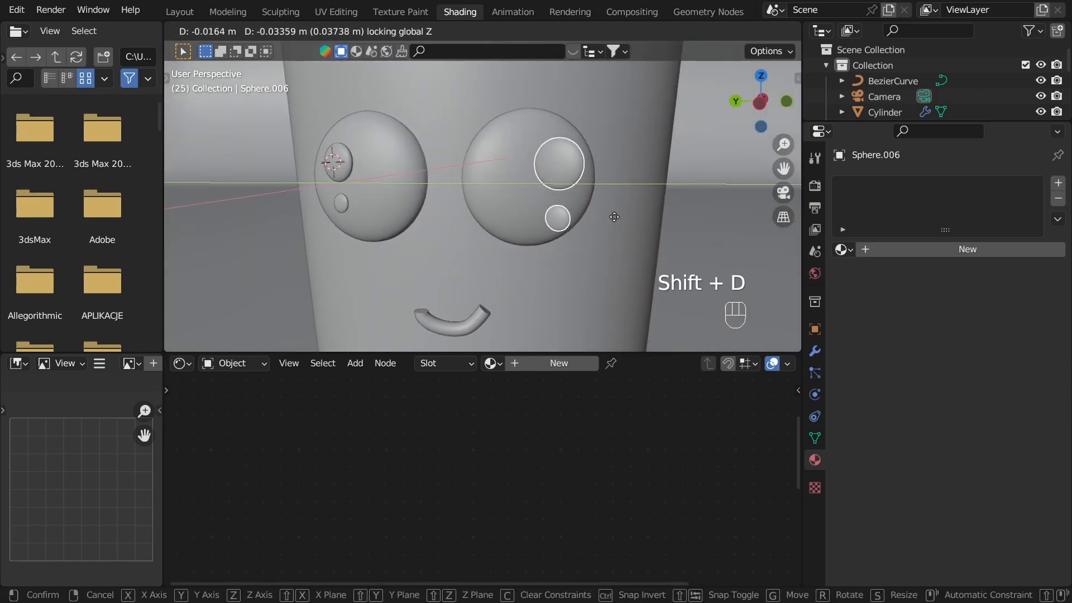
left_click(558, 206)
middle_click_drag(558, 206, 511, 230)
Step: Rotate the duplicated highlights about the Z axis and move them horizontally to follow the other eye's curvature
key("r")
key("z")
left_click(524, 160)
key("g")
key("shift+z")
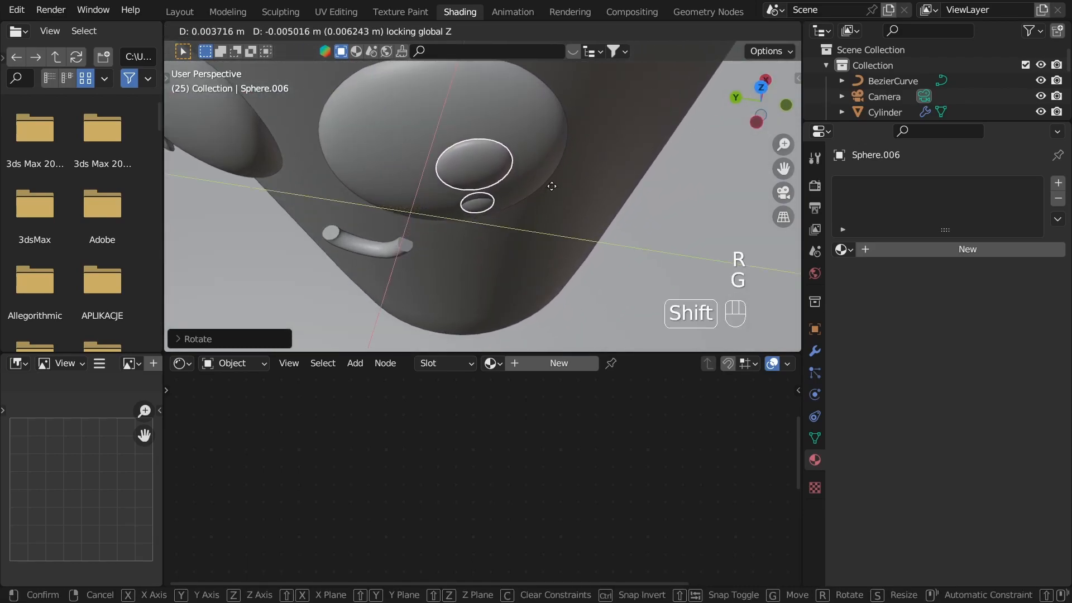
left_click(546, 249)
Step: Move only the larger duplicated highlight horizontally, with Z locked, to fit the other eye's surface
middle_click_drag(465, 257, 569, 268)
left_click(546, 171)
key("g")
key("shift+z")
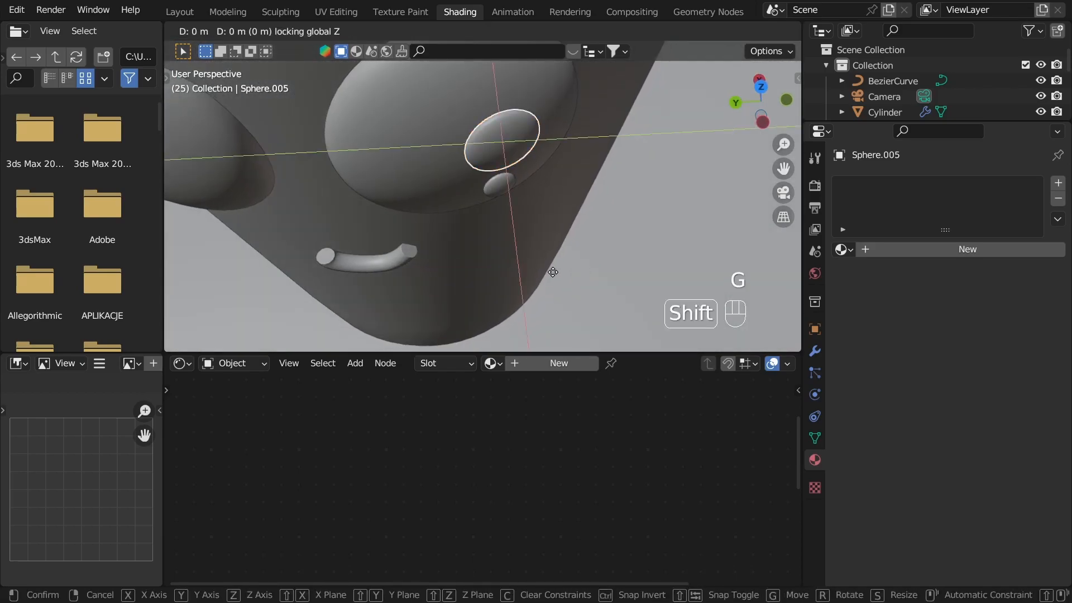
left_click(503, 166)
Step: Enlarge the smaller duplicated highlight and reposition it against the other eye's surface
key("s")
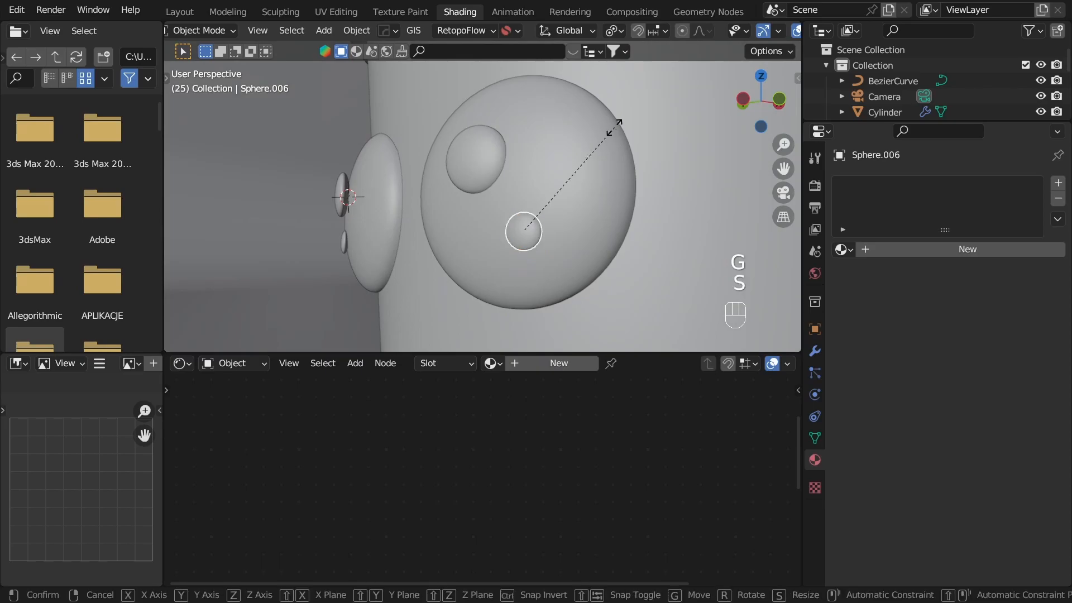
left_click(679, 98)
key("g")
key("shift+z")
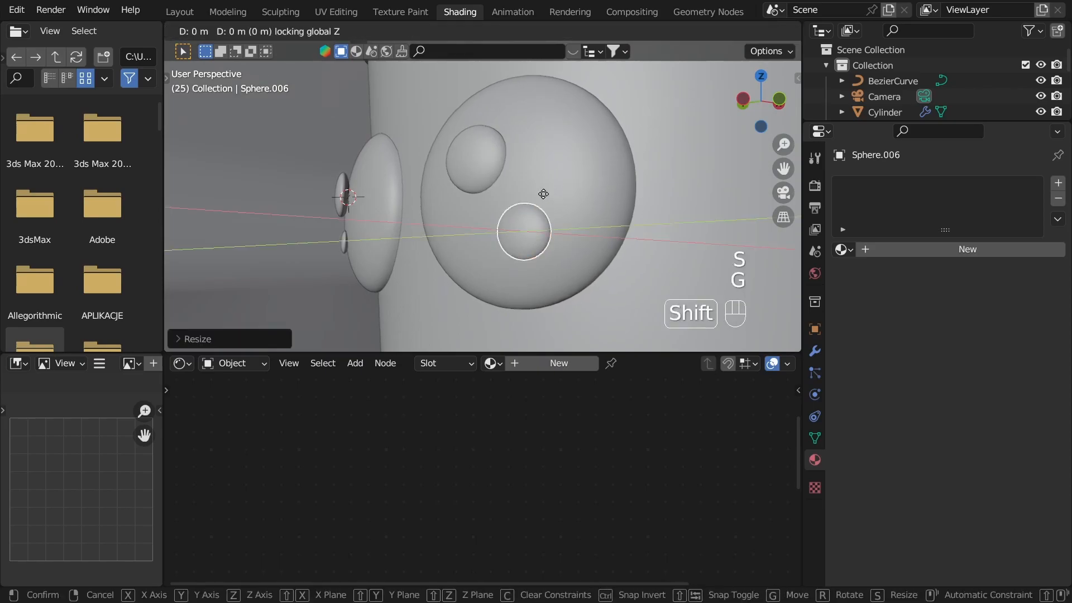
left_click(627, 210)
middle_click_drag(627, 210, 586, 266)
key("g")
key("shift+z")
left_click(646, 342)
key("g")
middle_click(645, 324)
left_click(644, 302)
Step: Return the viewport to rendered shading and hide the viewport overlays
key("a")
middle_click_drag(510, 262, 598, 214)
key("a")
scroll(605, 213, "down", 6)
key("z")
left_click(558, 185)
key("a")
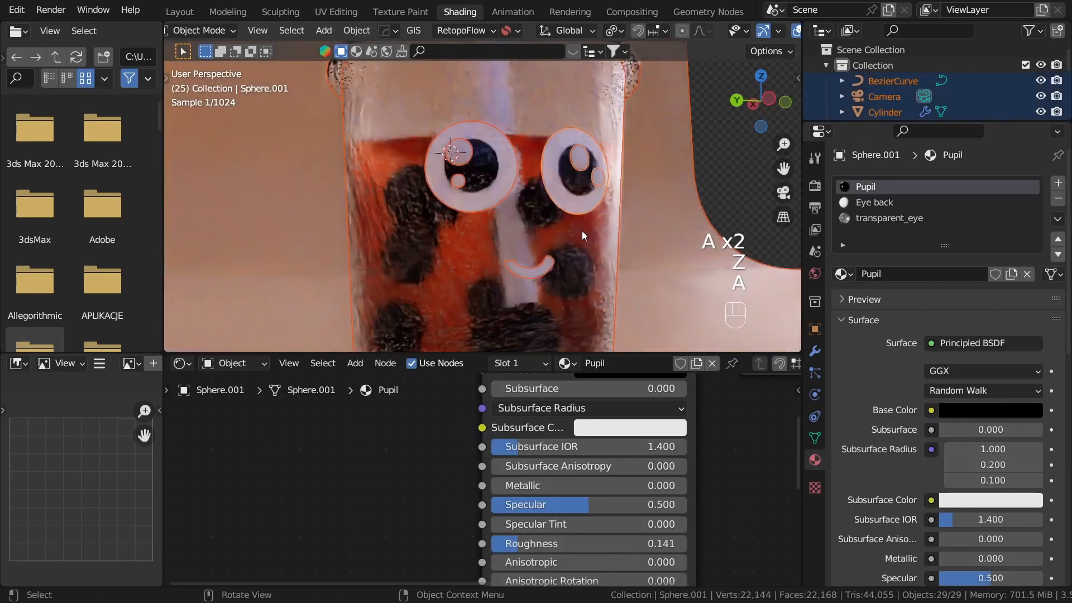
scroll(590, 251, "down", 2)
middle_click_drag(589, 236, 609, 213)
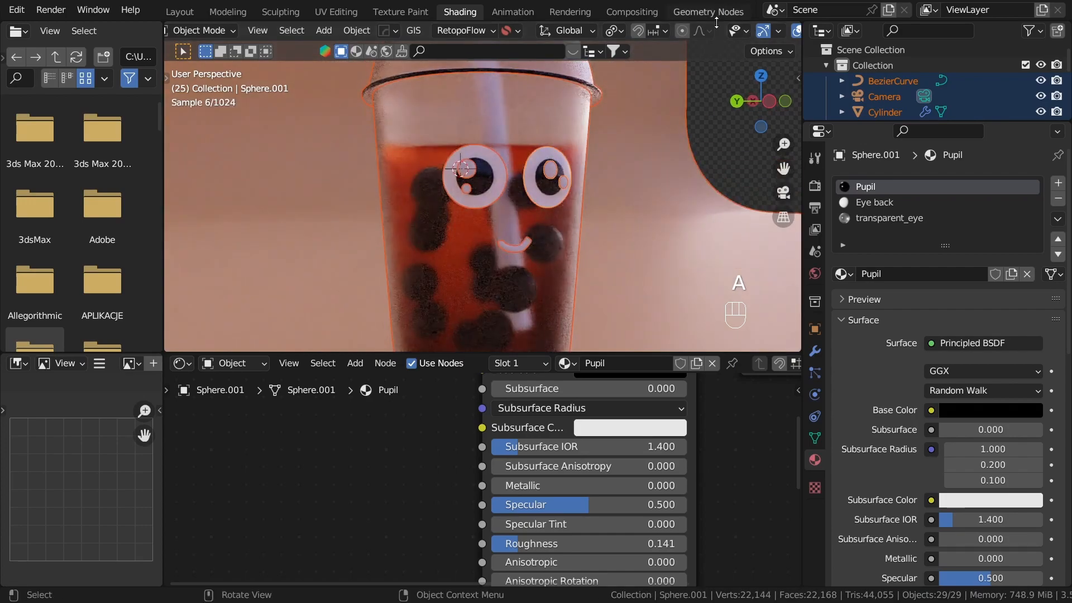
scroll(730, 31, "down", 3)
left_click(730, 30)
Step: Resize the small highlight on the second eye and move it horizontally with Z locked
middle_click_drag(637, 165, 606, 176)
scroll(606, 176, "up", 2)
left_click(605, 176)
key("s")
left_click(691, 190)
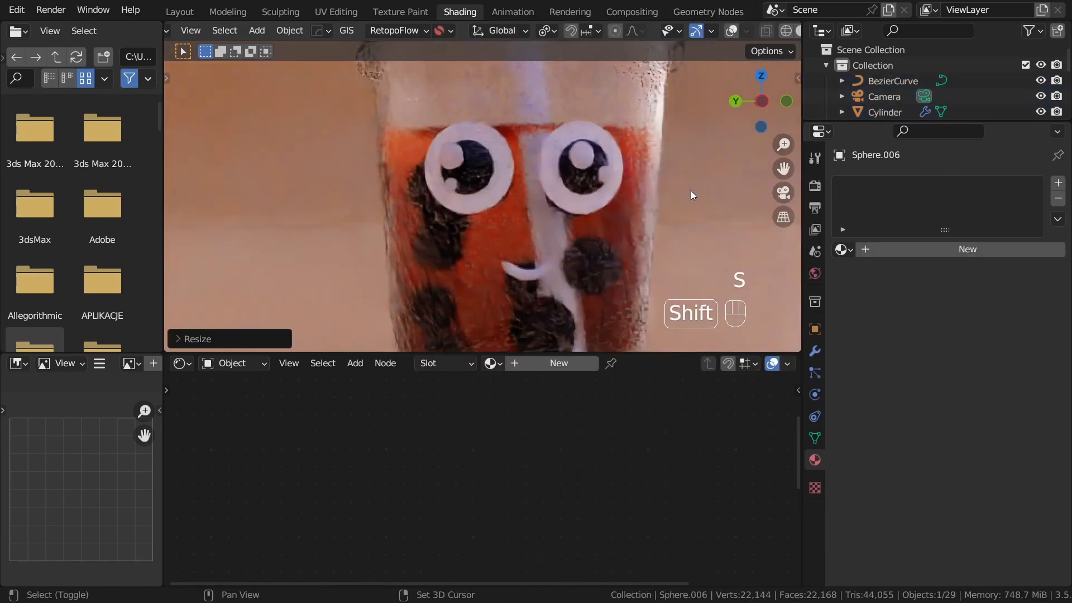
scroll(578, 196, "up", 2)
key("g")
key("shift+z")
right_click(608, 195)
Step: Place the 3D cursor on the lower part of the second eye's pupil and snap the small highlight to it
middle_click_drag(634, 185, 597, 220)
right_click_drag(552, 207, 550, 204, "shift")
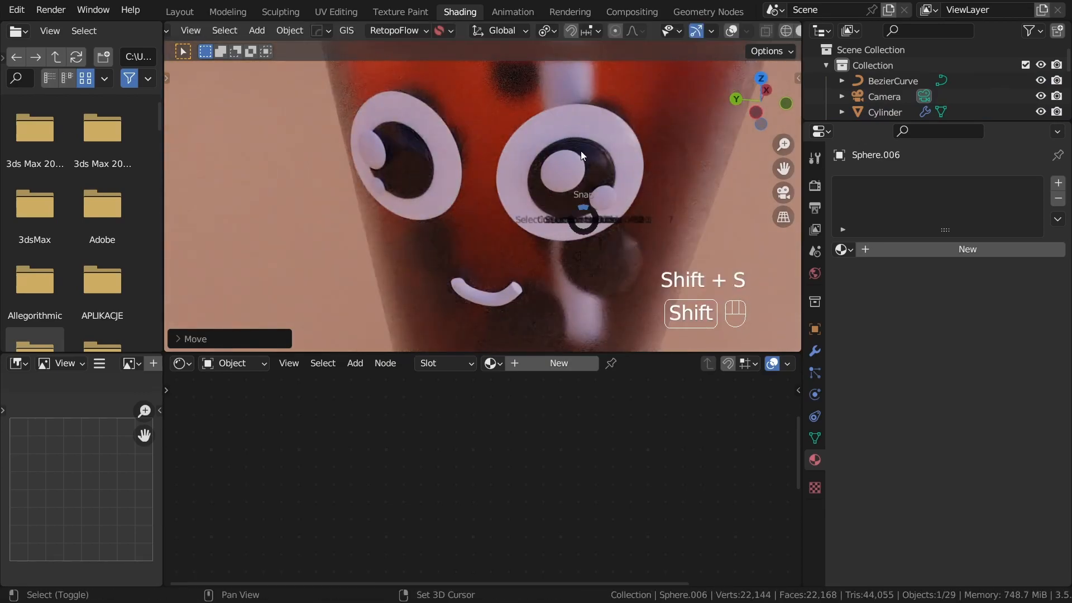
key("shift+s")
left_click(587, 166)
scroll(626, 183, "up", 2)
middle_click_drag(605, 220, 634, 176)
scroll(634, 177, "down", 4)
scroll(634, 176, "down", 5)
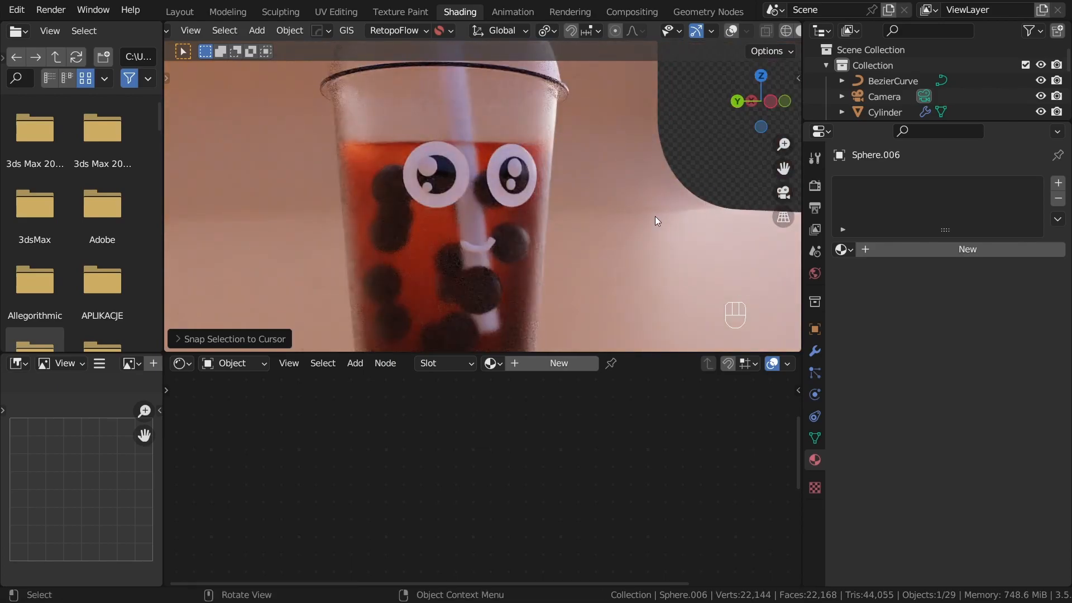
middle_click_drag(488, 206, 495, 205, "shift")
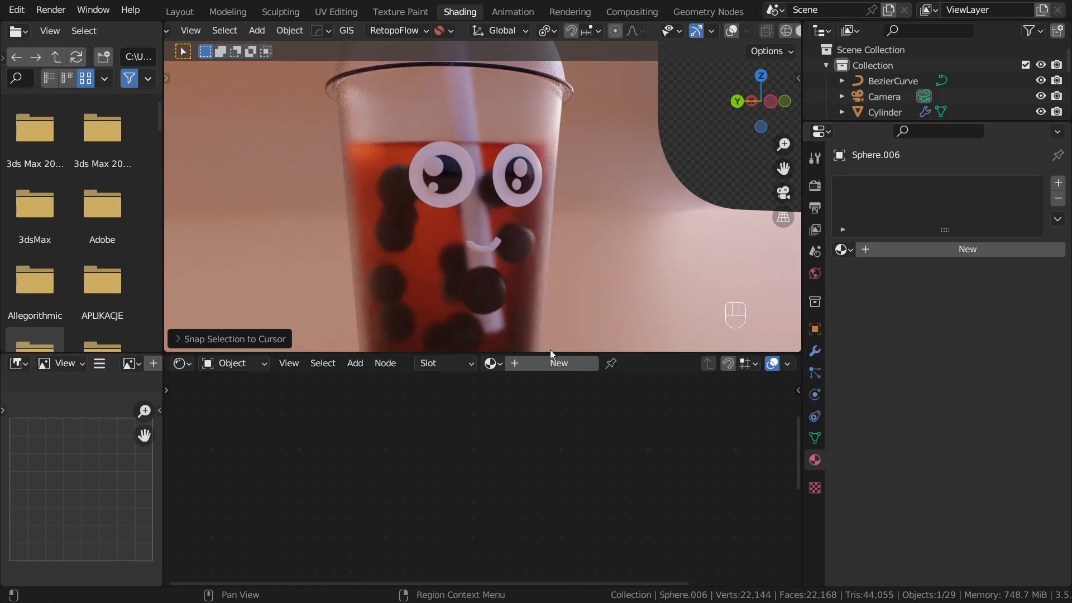
Step: Create a new material for the small highlight on the second eye and name it Sparks
scroll(460, 207, "up", 1)
left_click(912, 249)
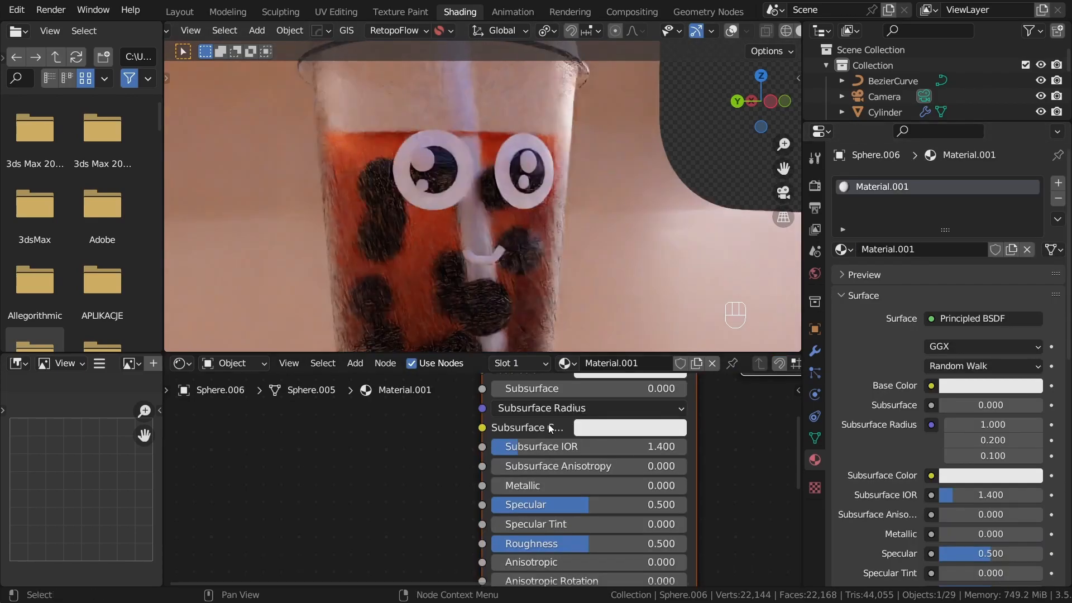
double_click(905, 190)
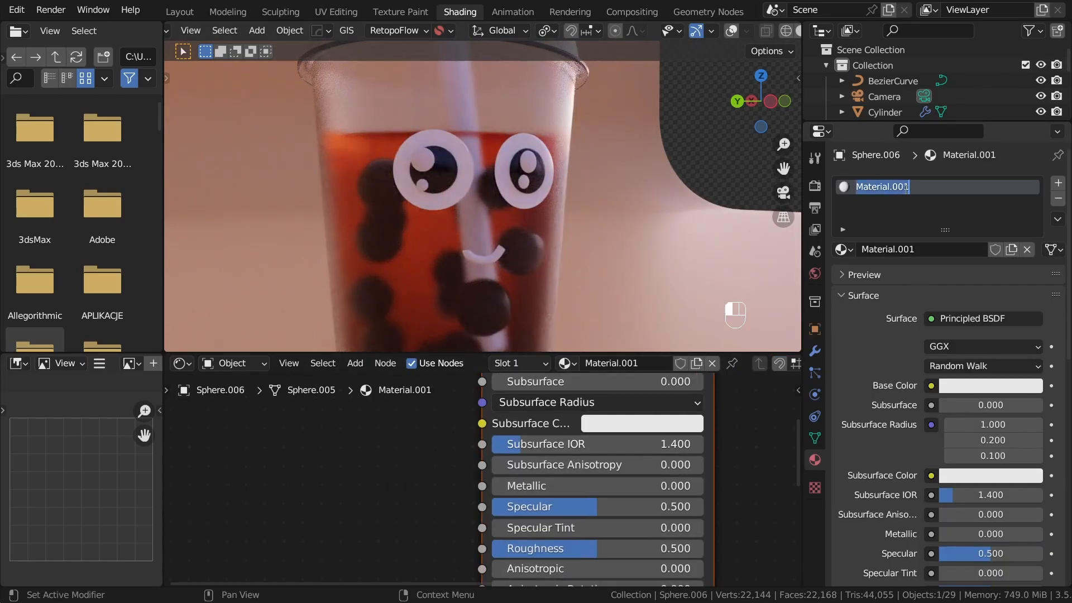
type("Sparks")
key("Return")
scroll(520, 470, "down", 3)
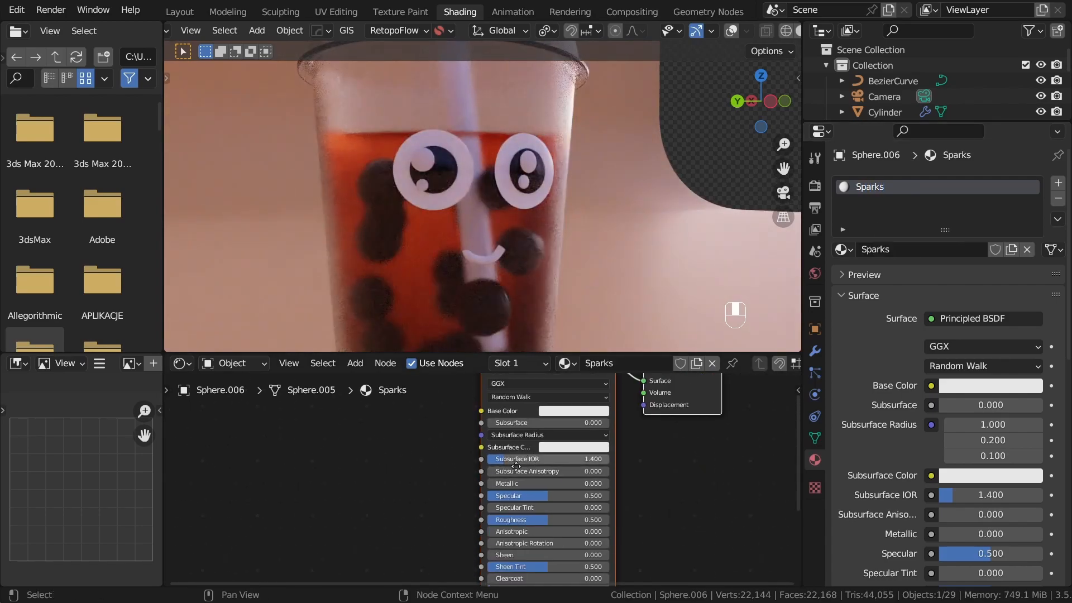
Step: Set the Sparks material's base color to pure white and its emission color to a neutral gray
left_click(542, 436)
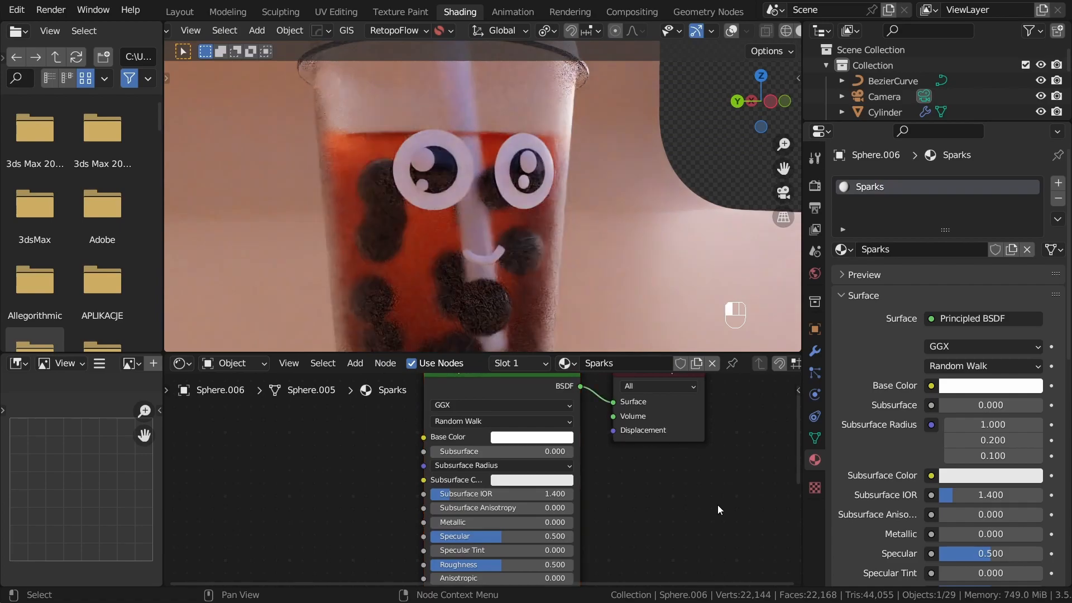
scroll(585, 458, "down", 1)
middle_click_drag(585, 455, 602, 498)
key("shift+a")
key("x")
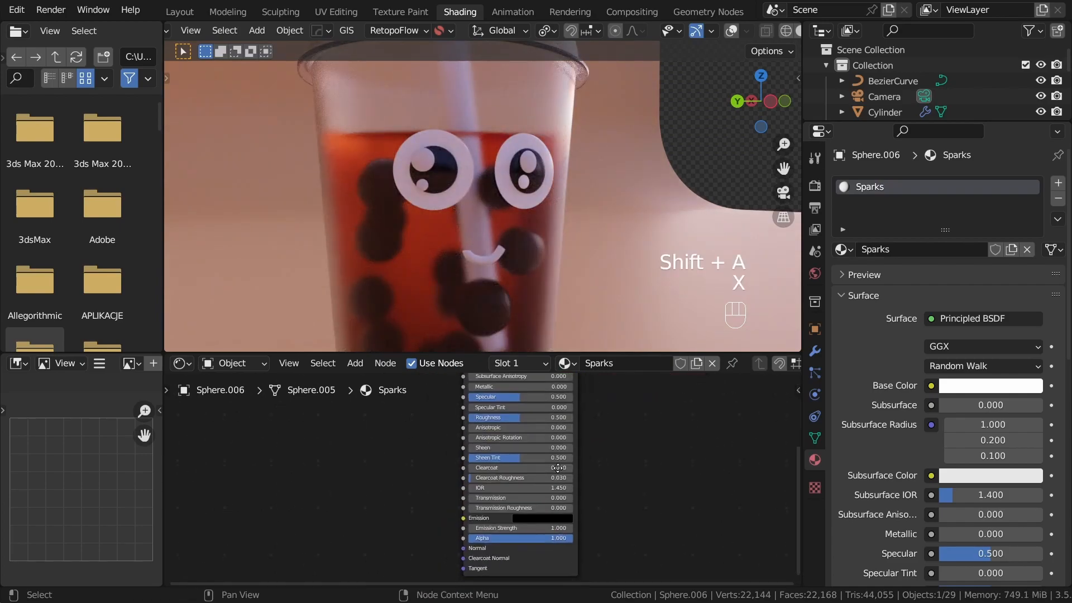
scroll(557, 497, "up", 5)
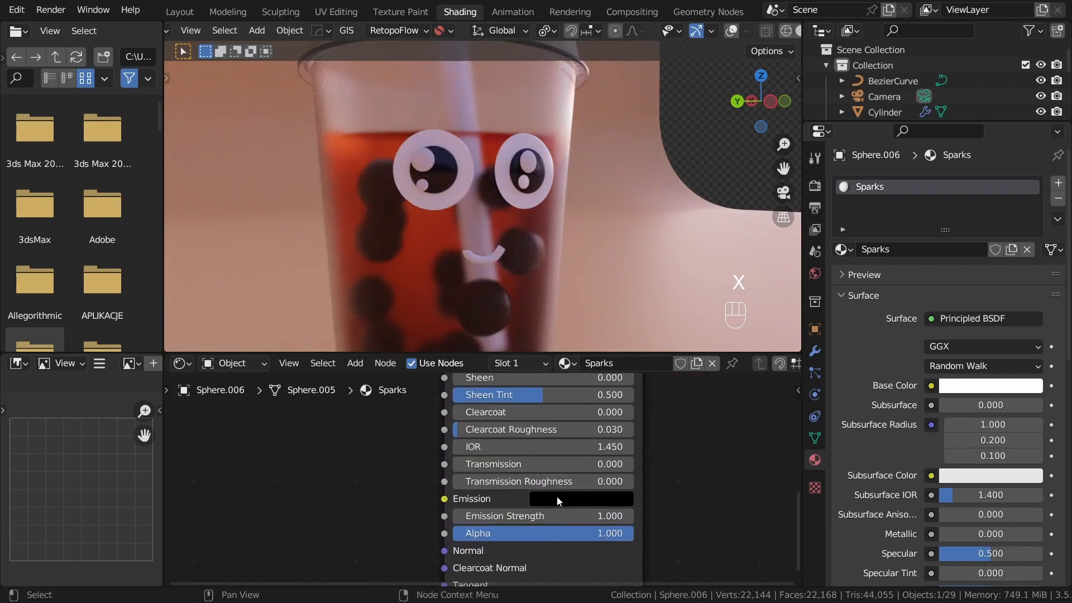
left_click(557, 497)
scroll(557, 496, "up", 10)
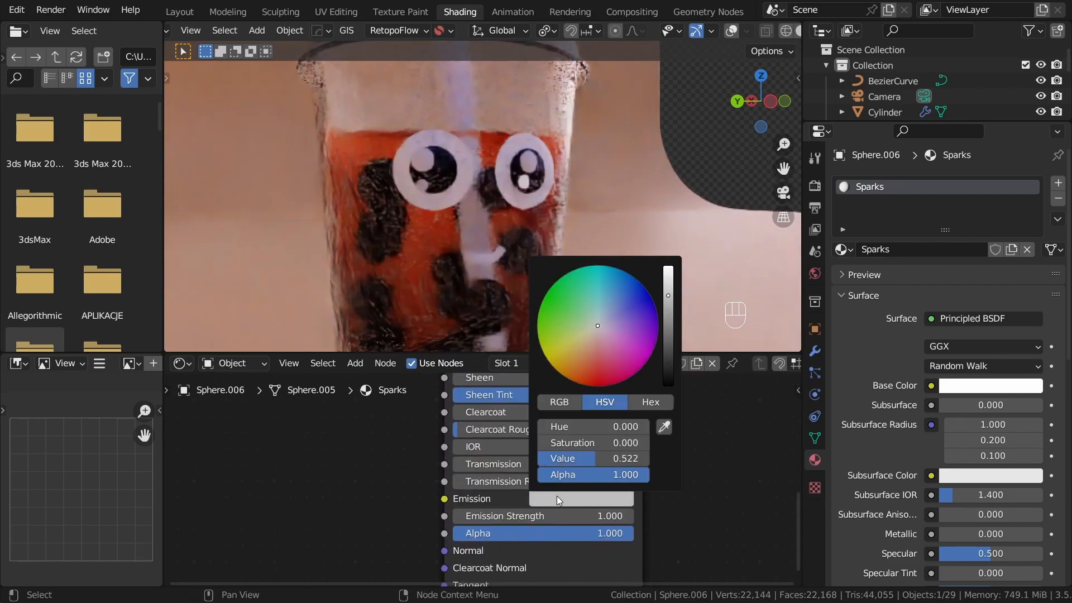
scroll(557, 495, "down", 5)
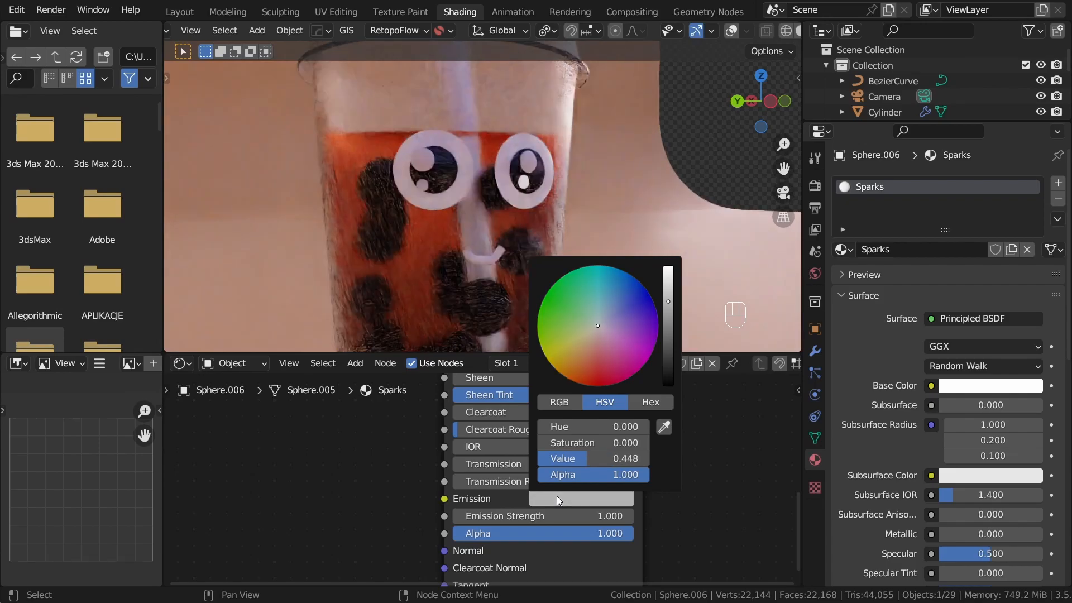
scroll(558, 495, "down", 4)
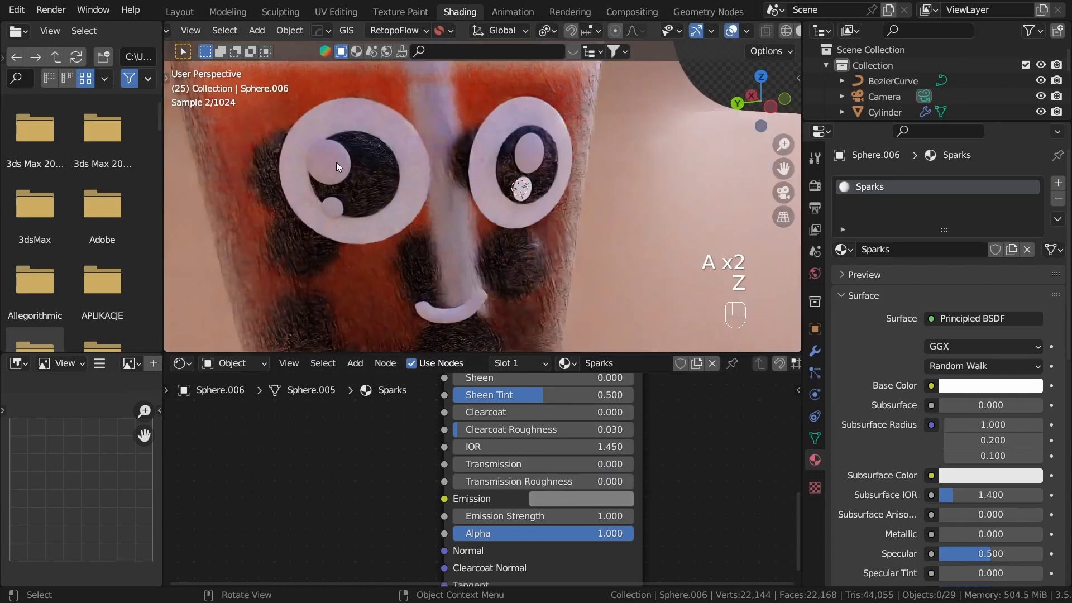
Step: Link the Sparks material from the second eye's small highlight to the other three eye highlights, then clear the selection
left_click(336, 161, "shift")
left_click(333, 202, "shift")
left_click(534, 148, "shift")
left_click(519, 192, "shift")
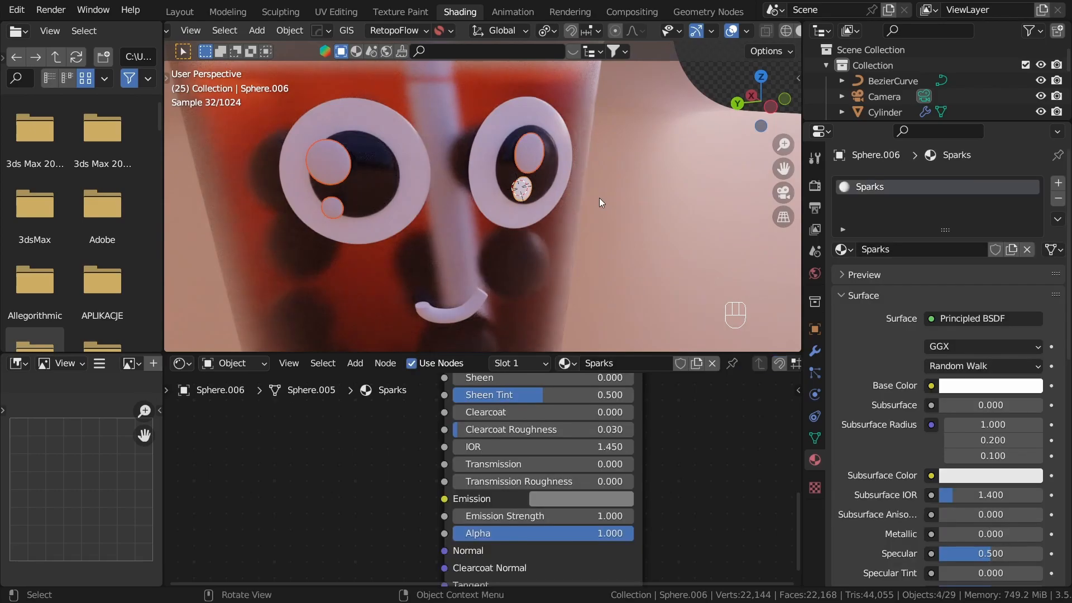
key("ctrl+l")
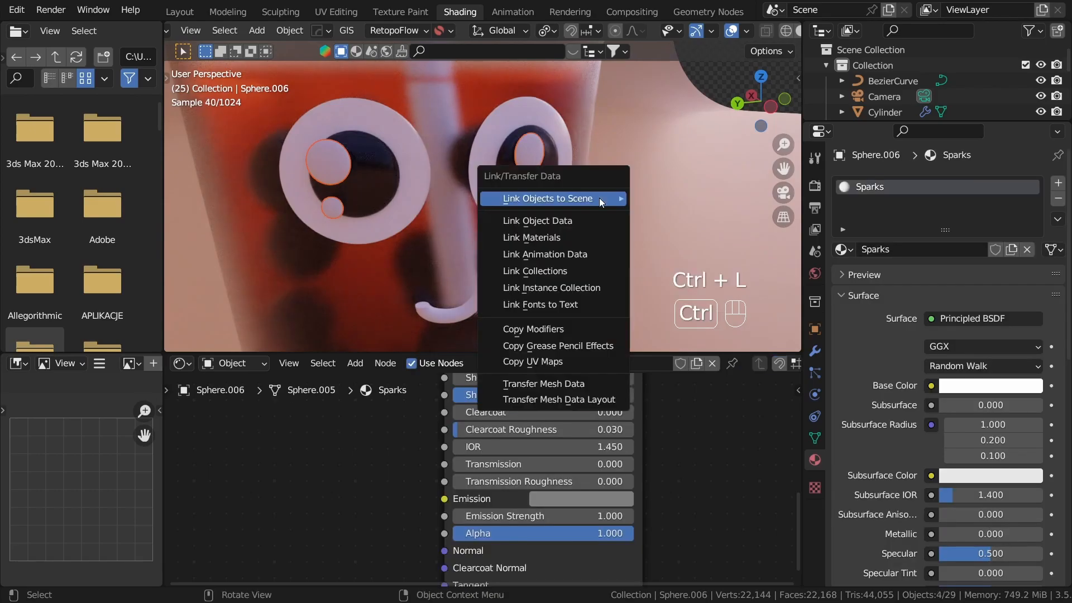
left_click(581, 243)
key("a")
key("a")
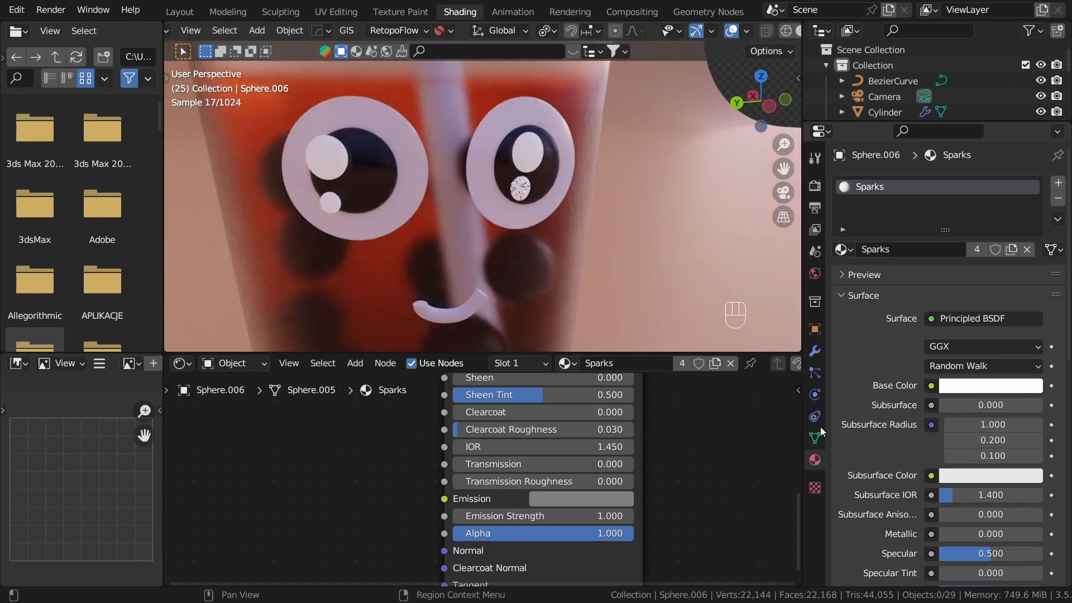
Step: Turn off Diffuse, Glossy, Transmission, Volume Scatter and Shadow ray visibility for the second eye's small highlight, keeping Camera on
left_click(814, 329)
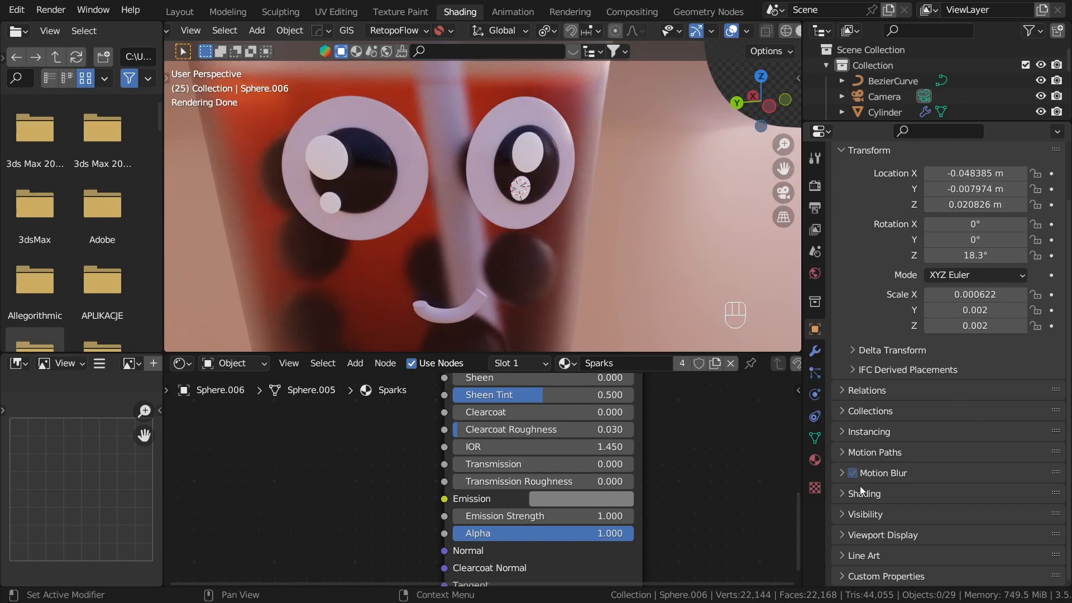
left_click(866, 512)
scroll(872, 497, "down", 10)
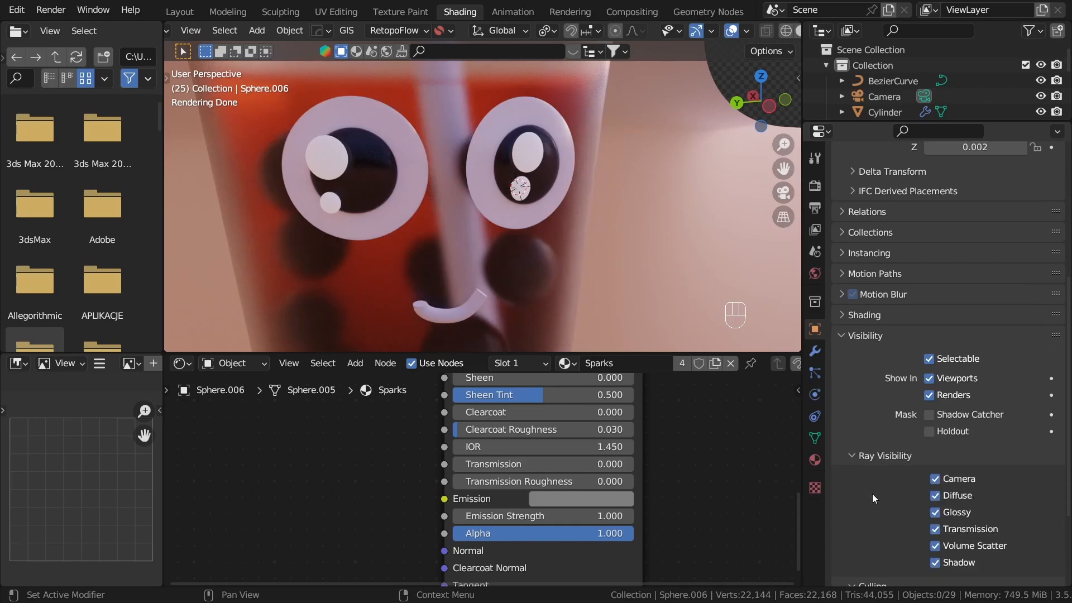
scroll(872, 494, "down", 1)
left_click(934, 430)
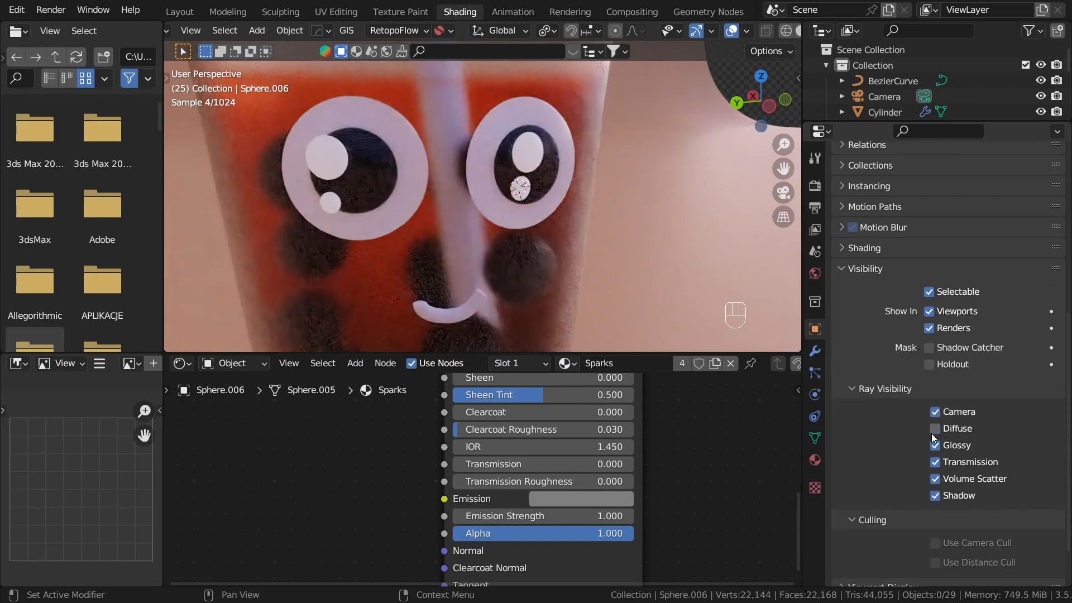
left_click_drag(932, 446, 931, 491)
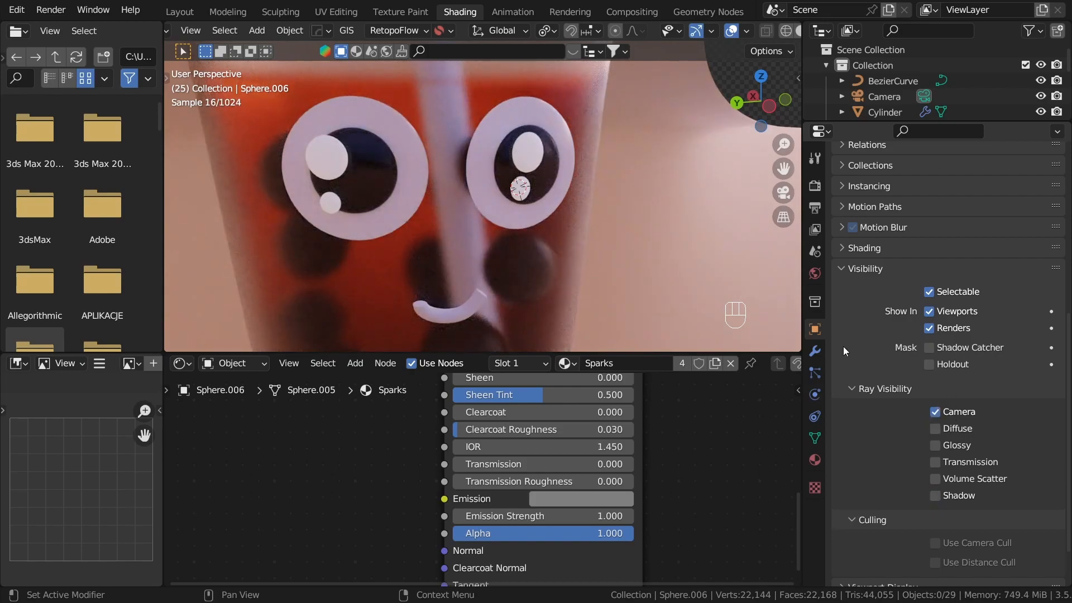
Step: Examine the eye highlights in the rendered view from several angles and distances
middle_click_drag(525, 246, 511, 206)
scroll(499, 170, "up", 2)
scroll(494, 207, "up", 1)
middle_click_drag(497, 168, 508, 197, "shift")
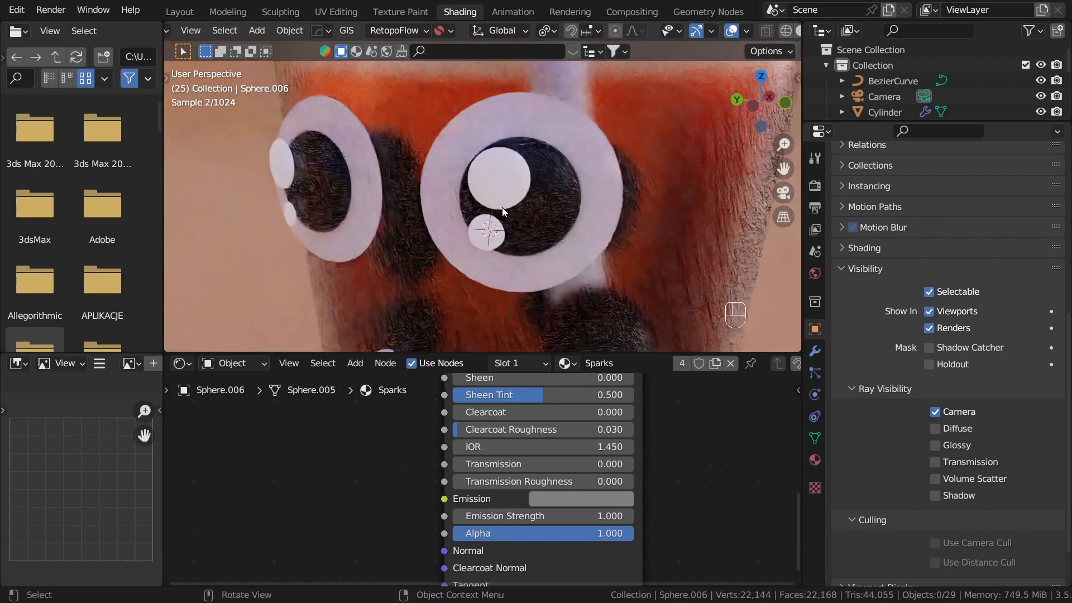
scroll(481, 213, "down", 2)
scroll(575, 177, "down", 1)
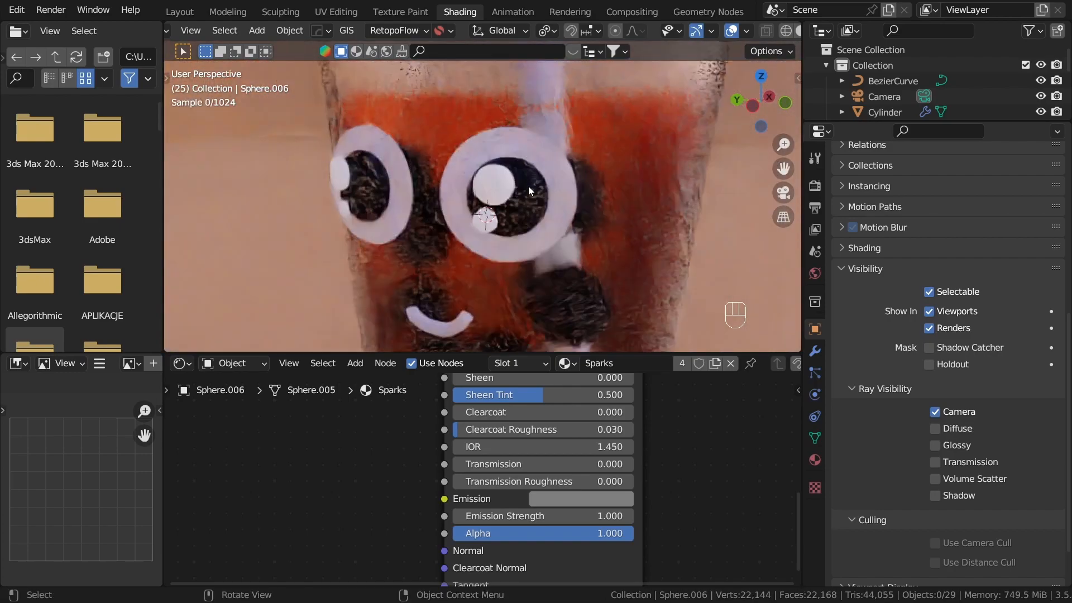
scroll(529, 184, "down", 1)
middle_click_drag(530, 212, 564, 212)
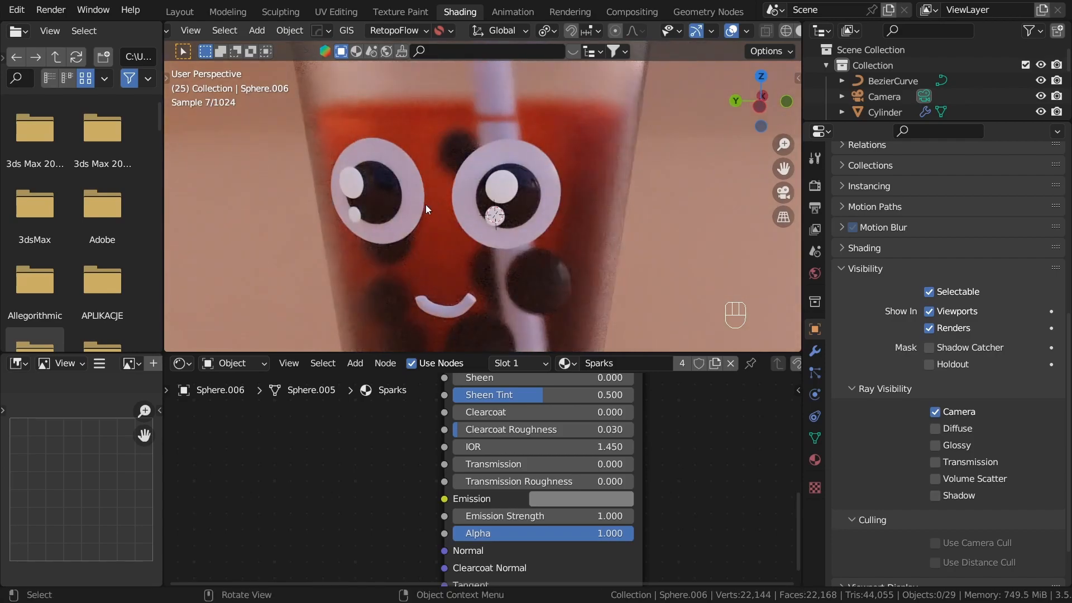
middle_click_drag(430, 202, 476, 187)
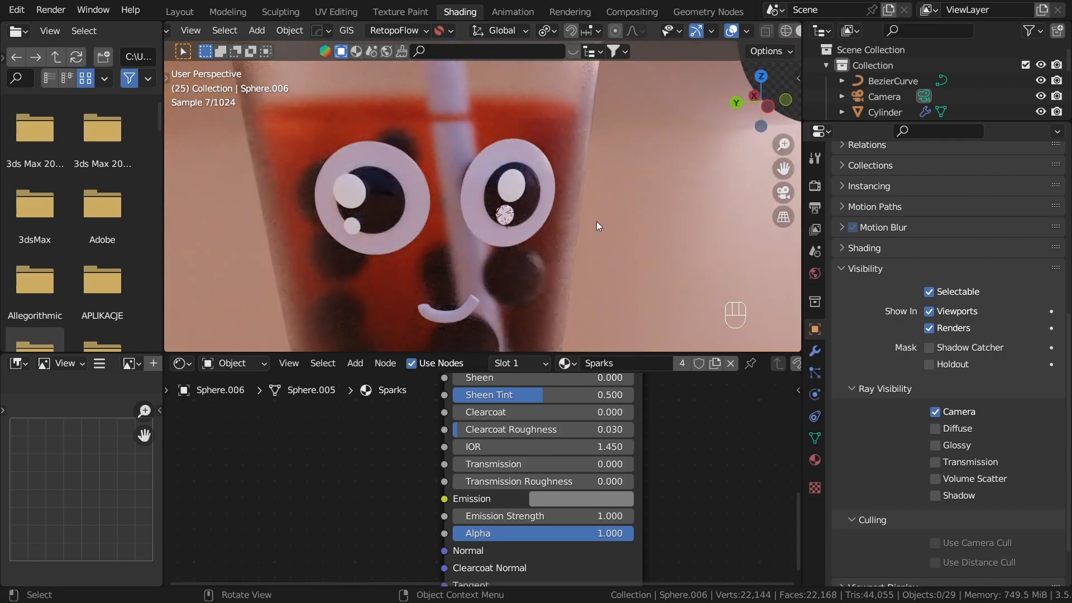
scroll(433, 215, "down", 1)
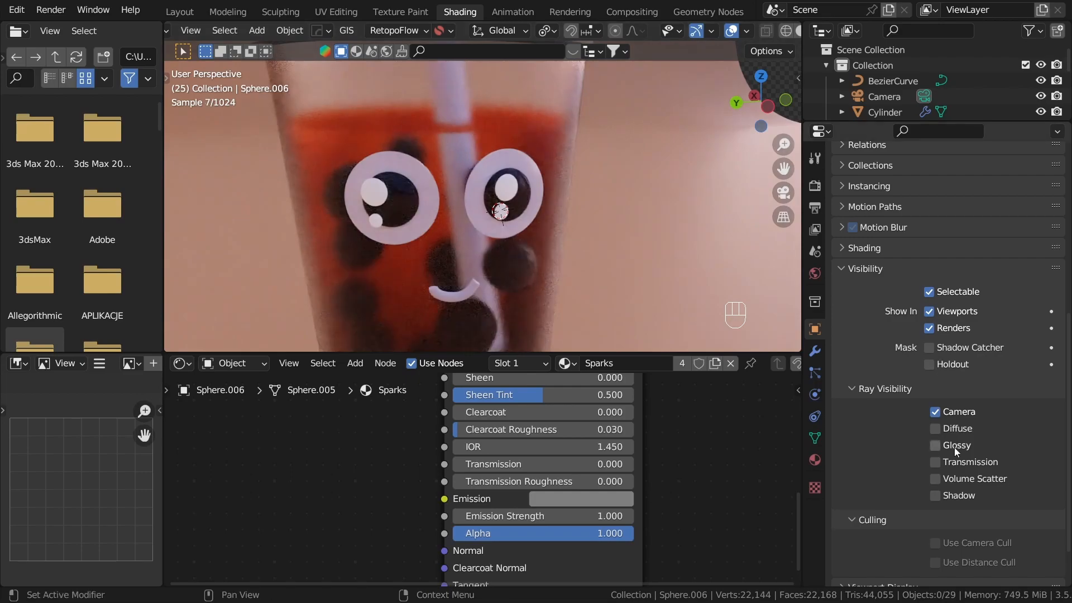
left_click(935, 413)
middle_click_drag(619, 167, 625, 221)
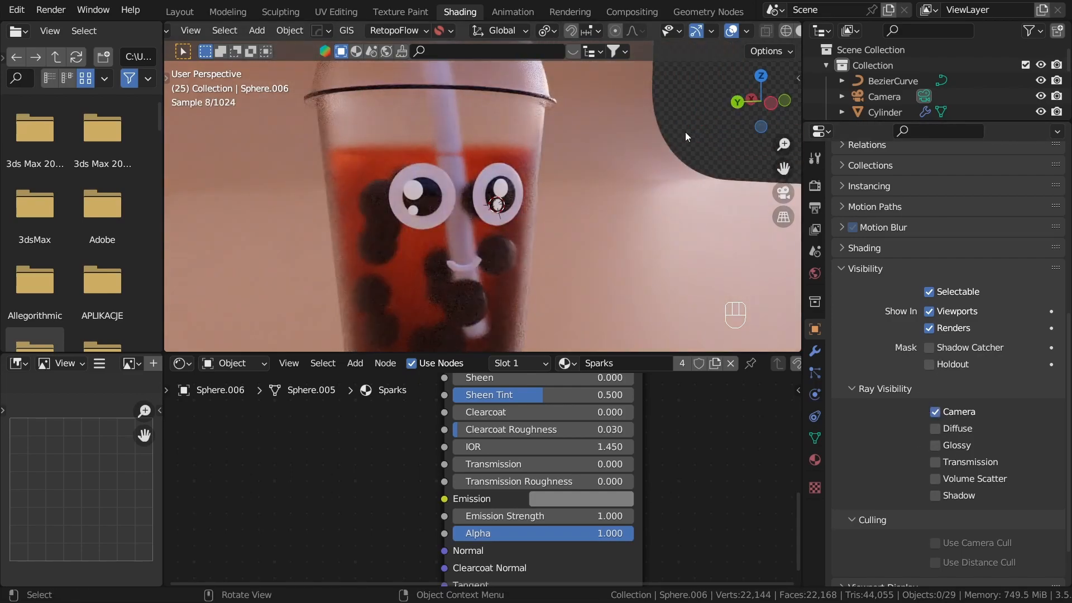
Step: Darken the Sparks material's emission color to a value of 0.133
scroll(656, 545, "up", 2)
left_click(644, 413)
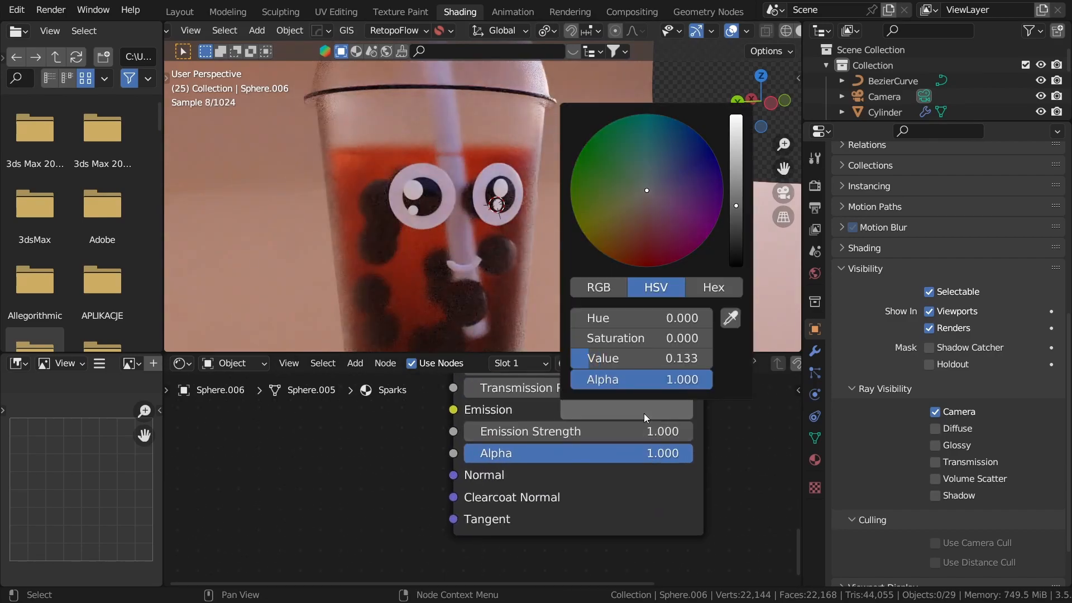
scroll(602, 253, "down", 4)
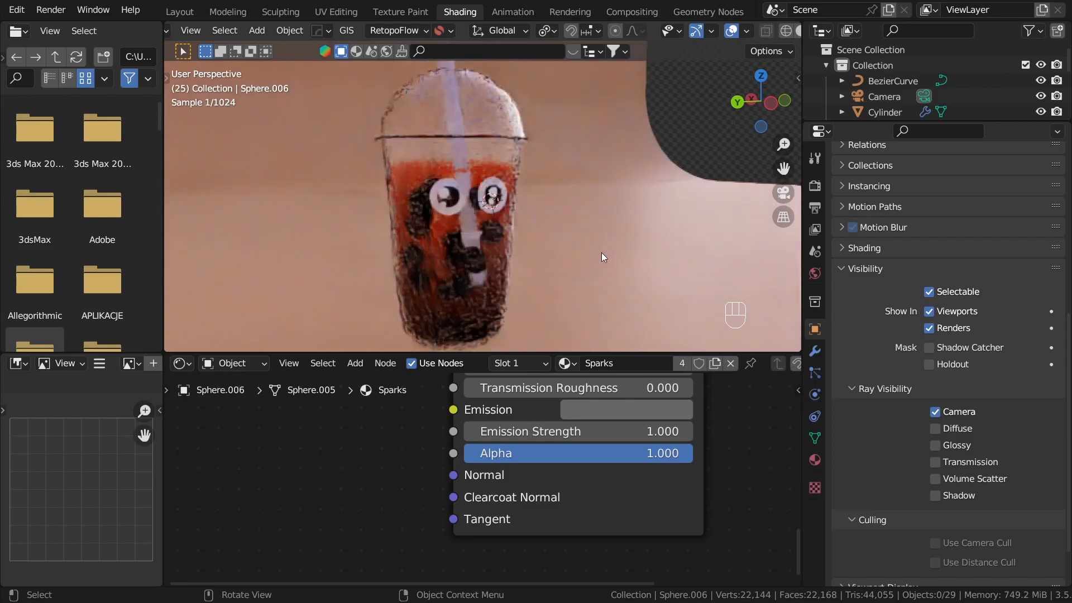
Step: Create a new material for the straw and name it Straw
middle_click_drag(601, 252, 536, 230)
scroll(486, 249, "up", 3)
scroll(528, 234, "down", 2)
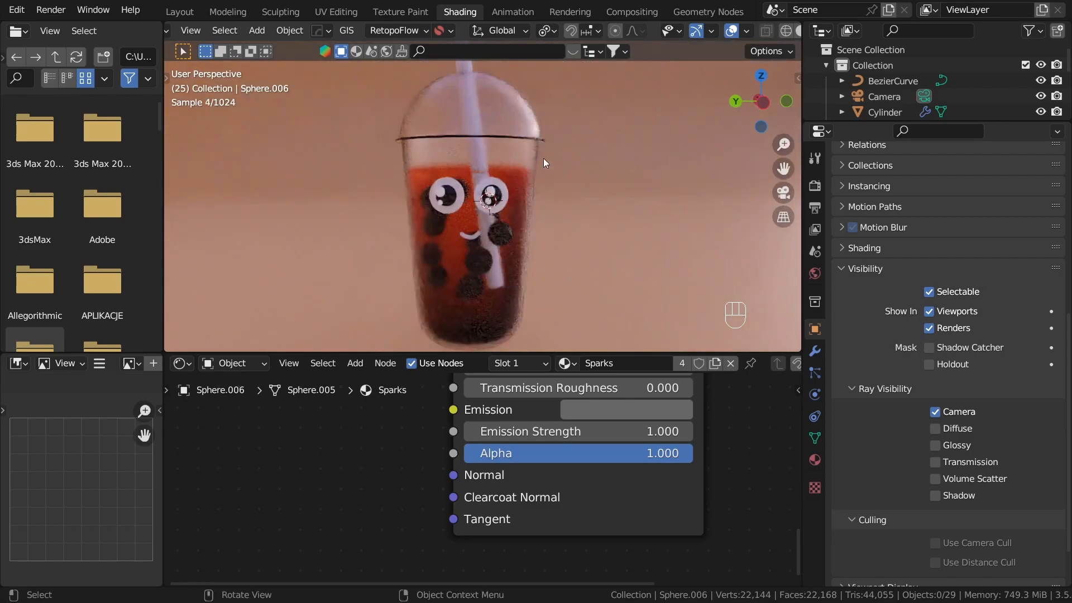
scroll(558, 201, "down", 3)
middle_click_drag(503, 196, 509, 209)
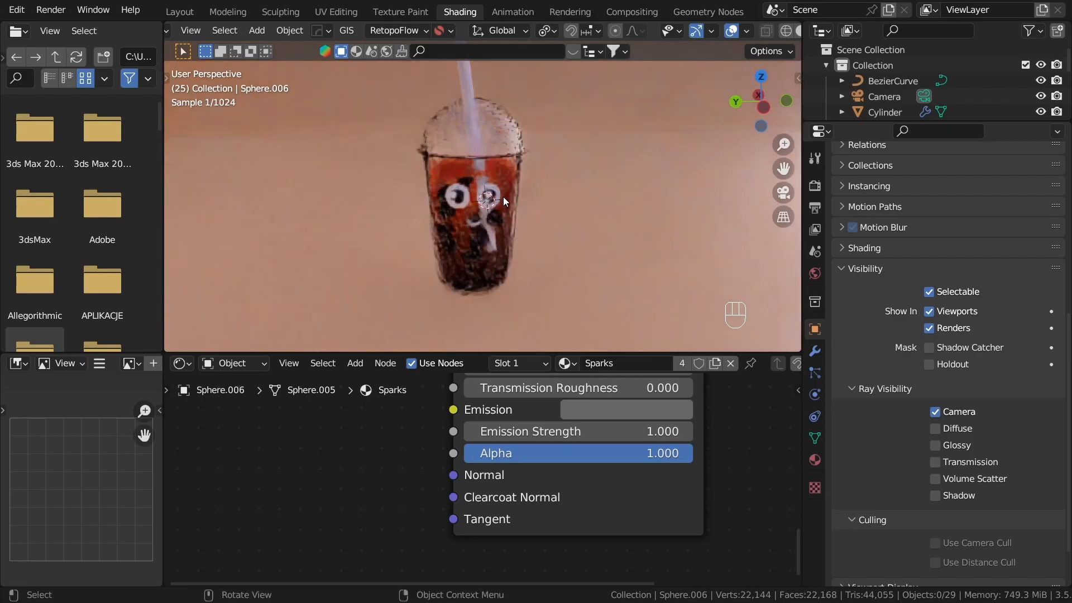
middle_click_drag(479, 159, 497, 253, "shift")
scroll(492, 235, "up", 2)
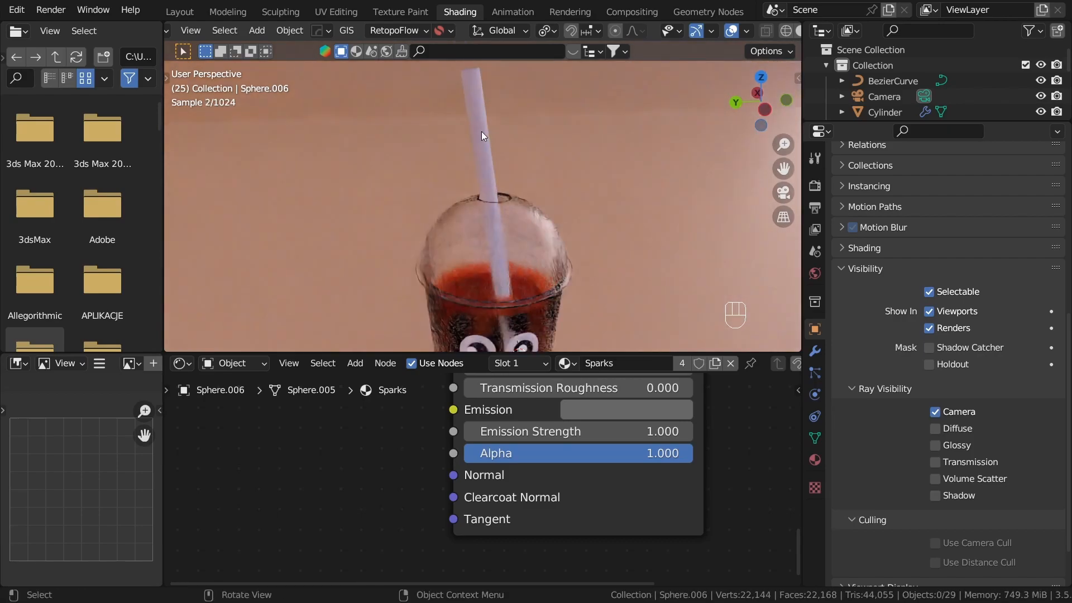
left_click(477, 135)
left_click(545, 364)
double_click(622, 363)
key("BackSpace")
type("Straw")
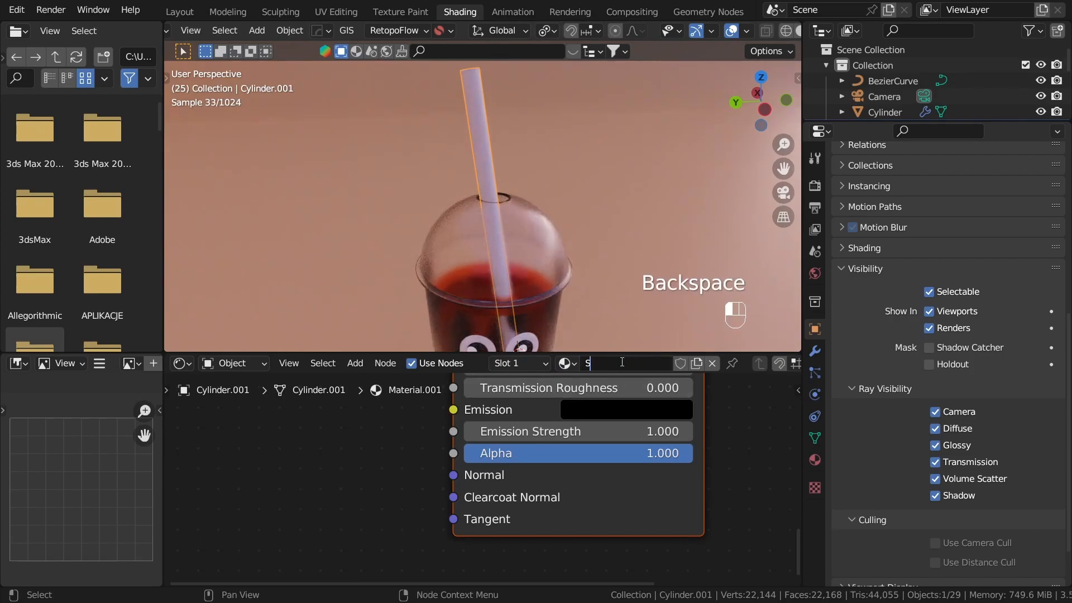
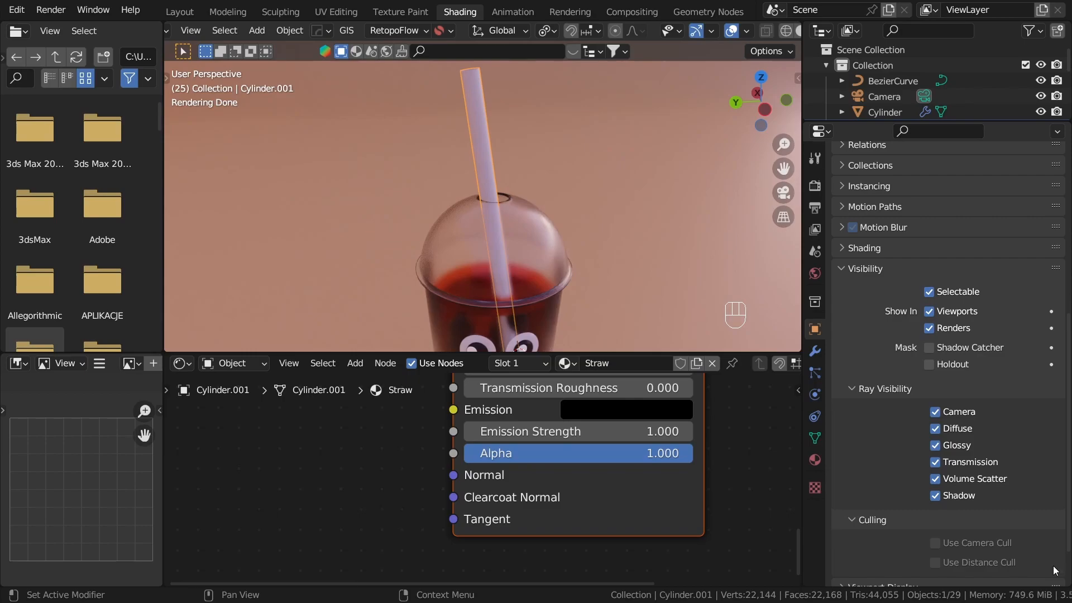
Step: Enlarge the node editor area and add a Wave Texture node beside the Straw material's Principled BSDF
scroll(299, 445, "down", 6)
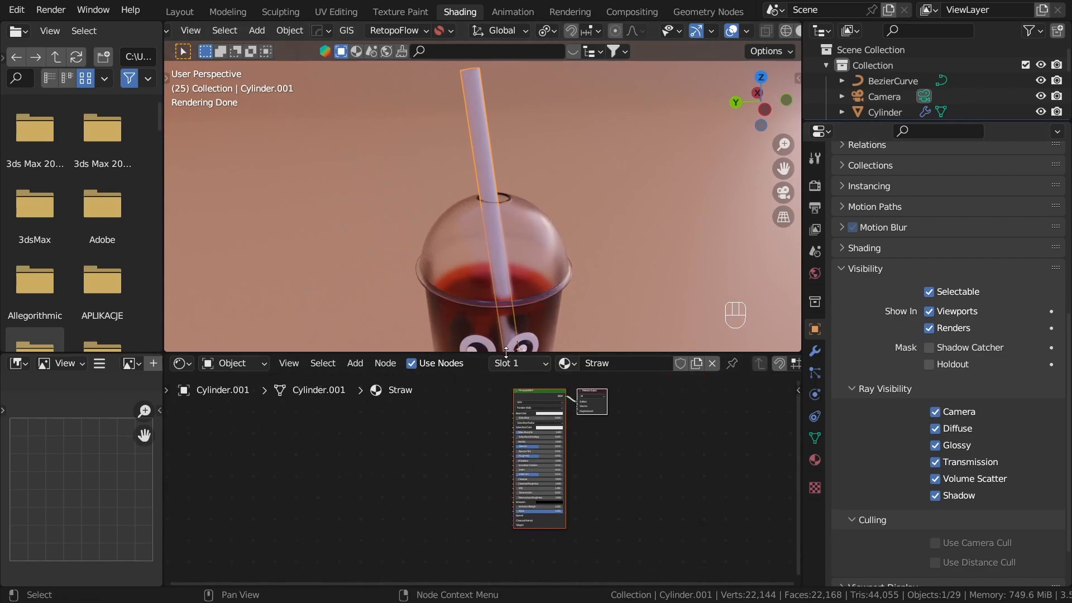
left_click_drag(504, 354, 492, 252)
scroll(461, 389, "up", 4)
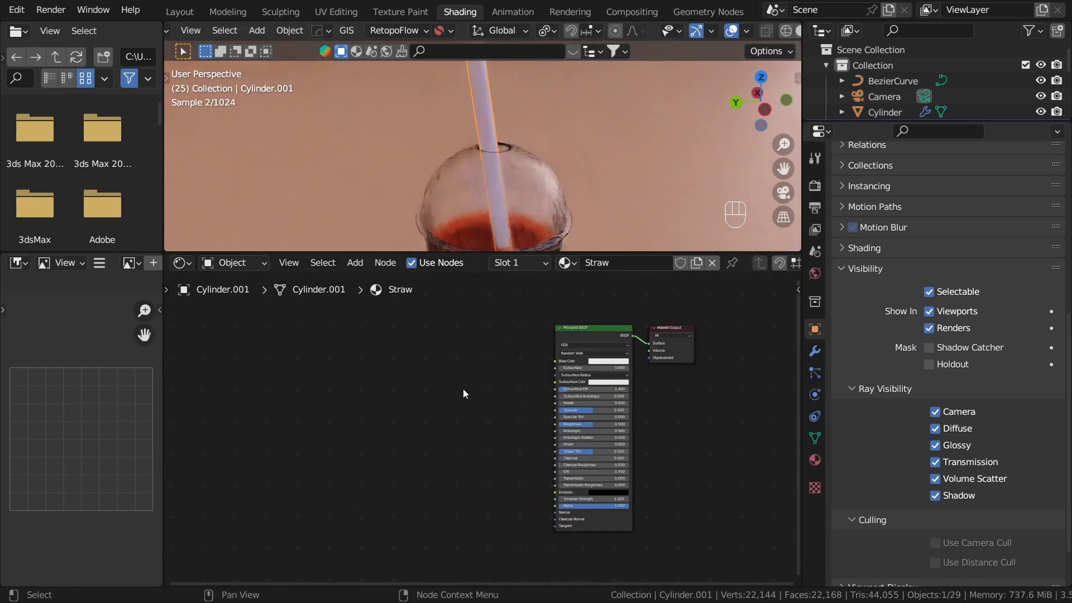
key("shift+a")
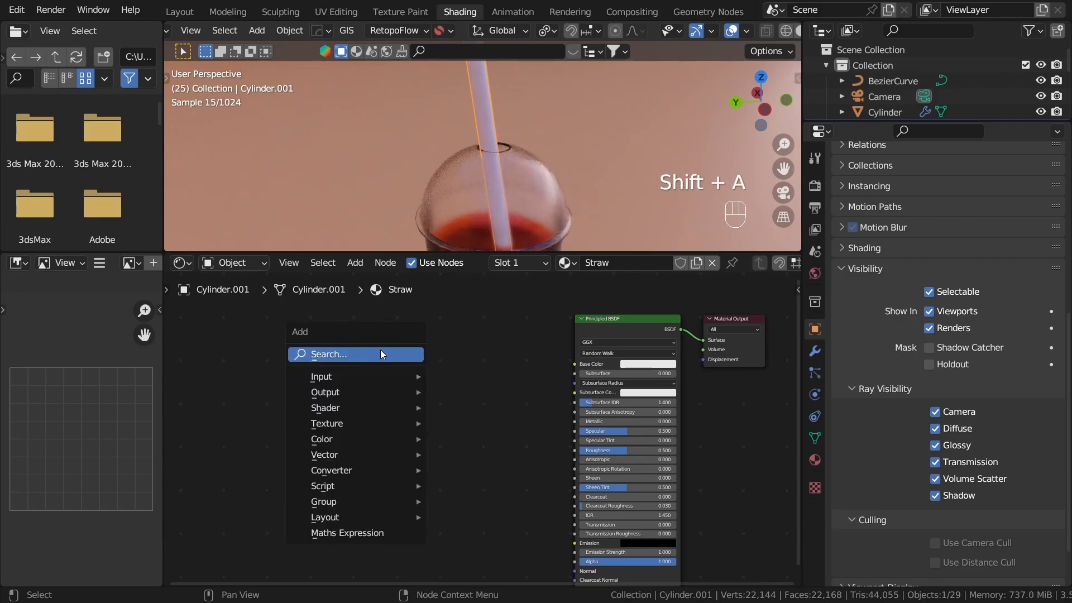
left_click(380, 353)
type("wa")
left_click(406, 394)
left_click(409, 397)
left_click_drag(405, 354, 366, 367)
left_click(460, 405)
middle_click_drag(403, 410, 481, 385)
scroll(481, 386, "up", 3)
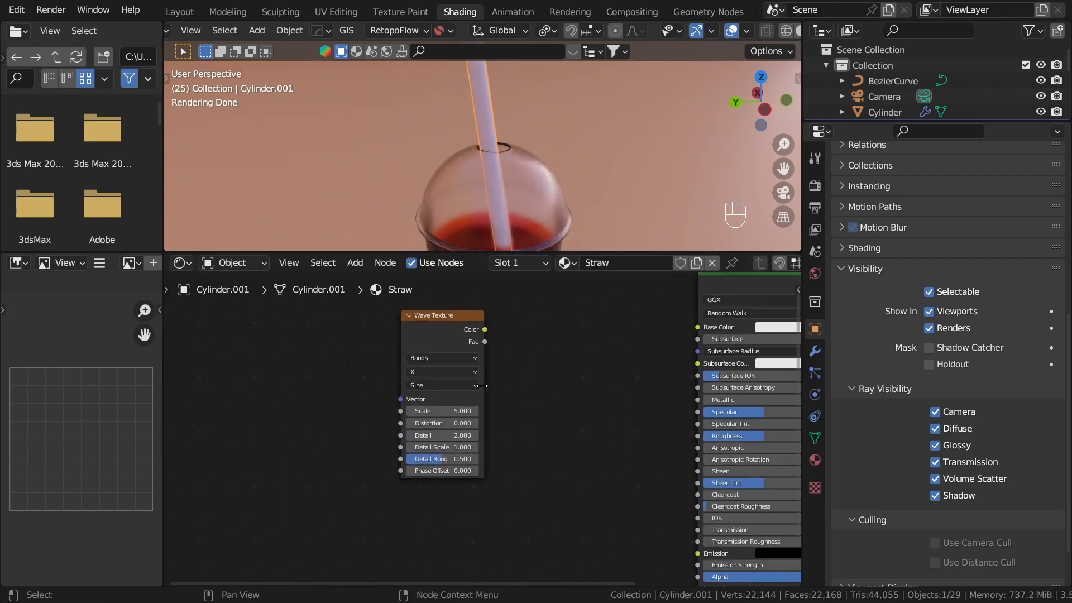
Step: Preview the Wave Texture directly on the straw and set its bands direction to Z
left_click(446, 337, "ctrl+shift")
middle_click_drag(550, 118, 544, 236)
scroll(569, 115, "up", 2)
scroll(423, 360, "up", 3)
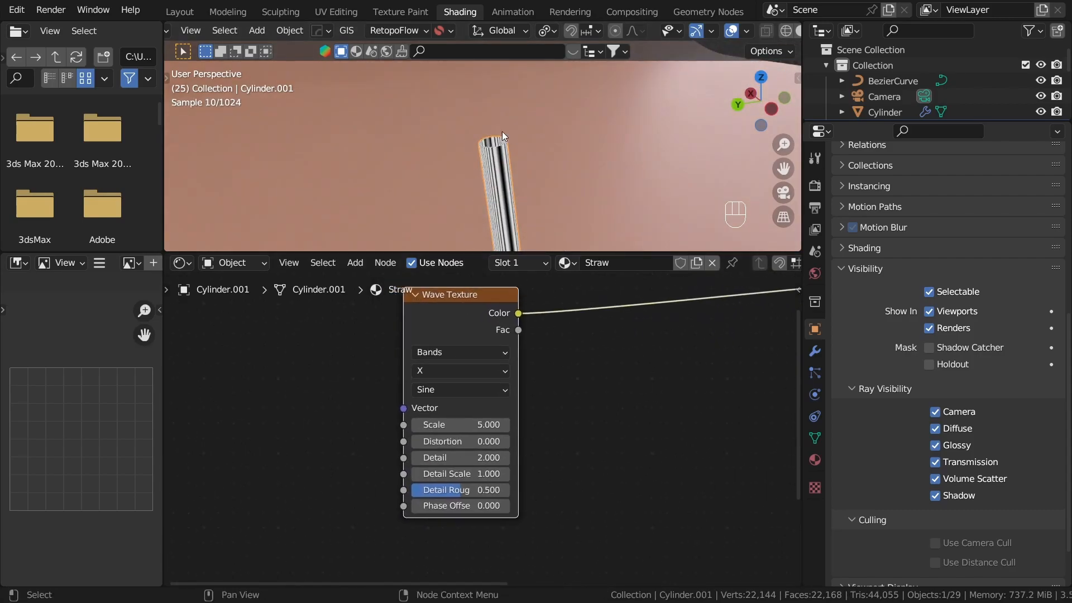
left_click(424, 355)
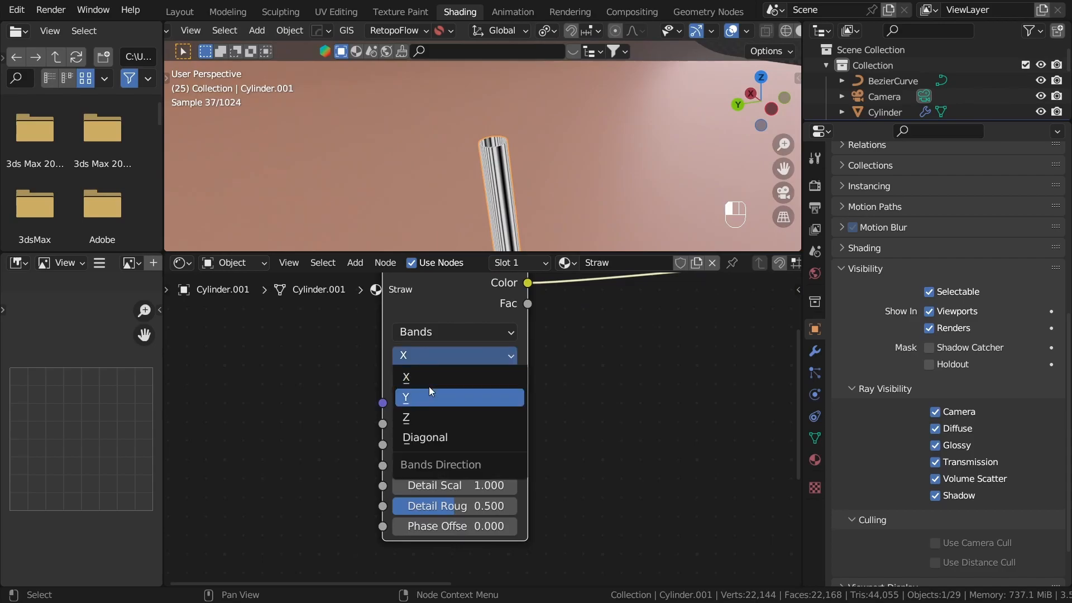
left_click(418, 420)
scroll(577, 406, "down", 2)
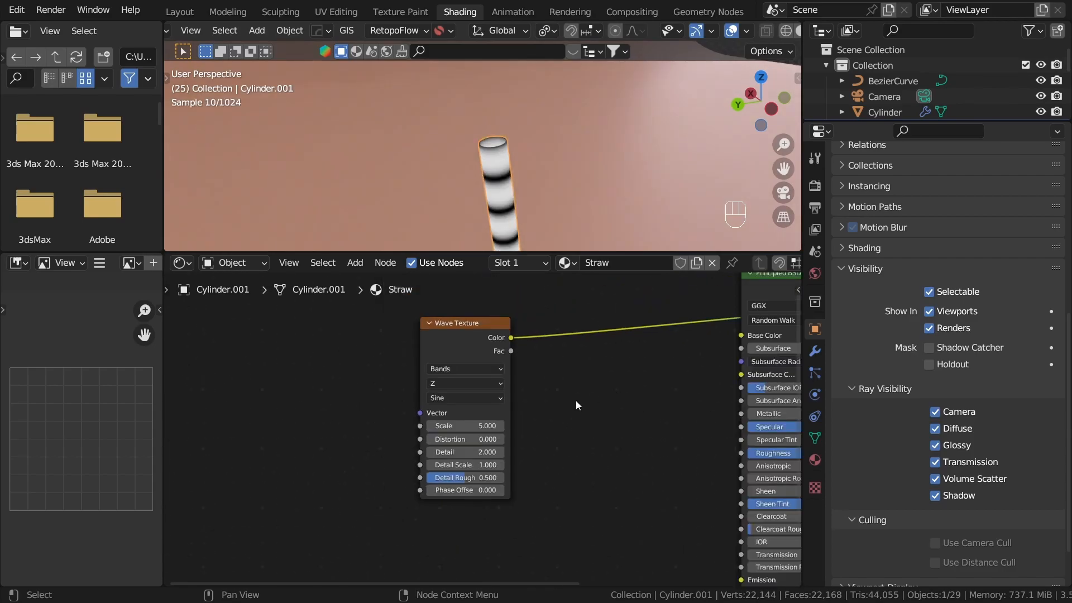
Step: Move the Wave Texture node aside and insert a ColorRamp node on its color output link
middle_click_drag(616, 387, 636, 416)
left_click_drag(487, 361, 340, 389)
key("shift+a")
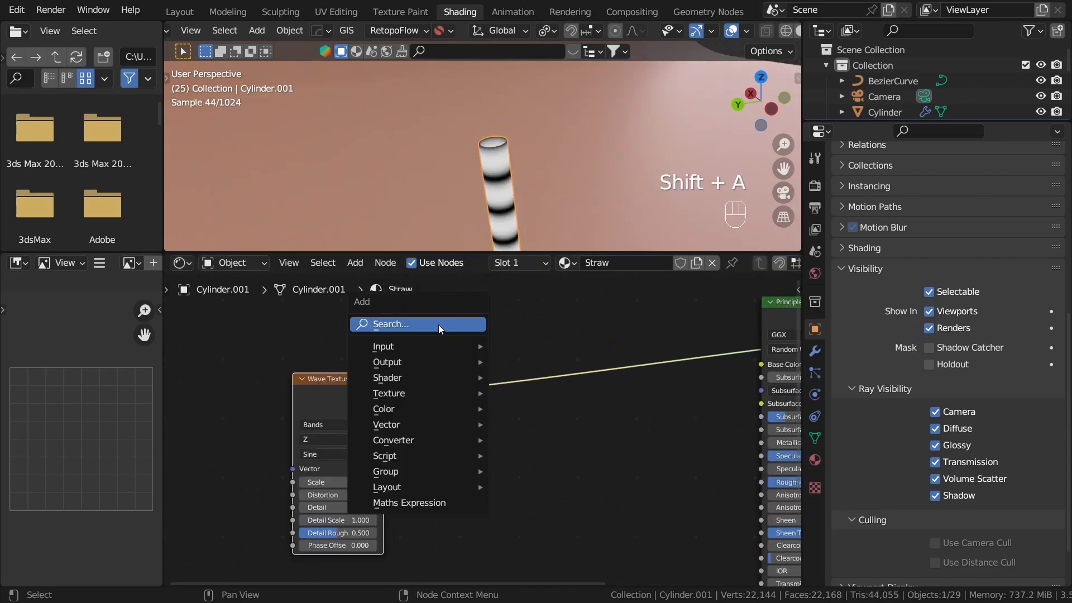
left_click(437, 326)
type("col")
key("Return")
left_click(504, 391)
Step: Set the ColorRamp interpolation to Constant and move its white stop to position 0.460
scroll(574, 377, "up", 2)
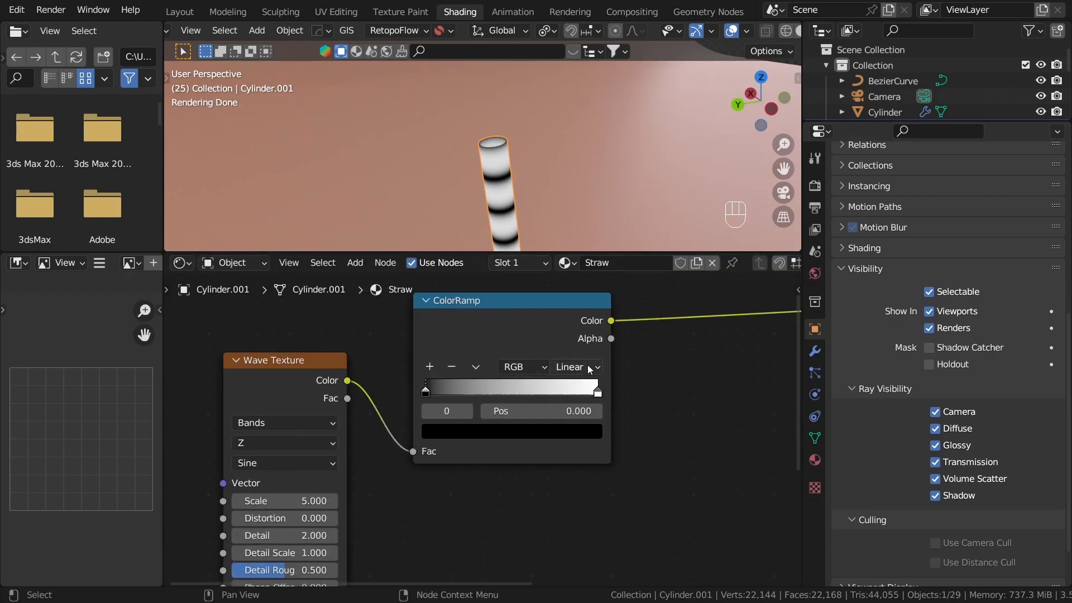
left_click(575, 364)
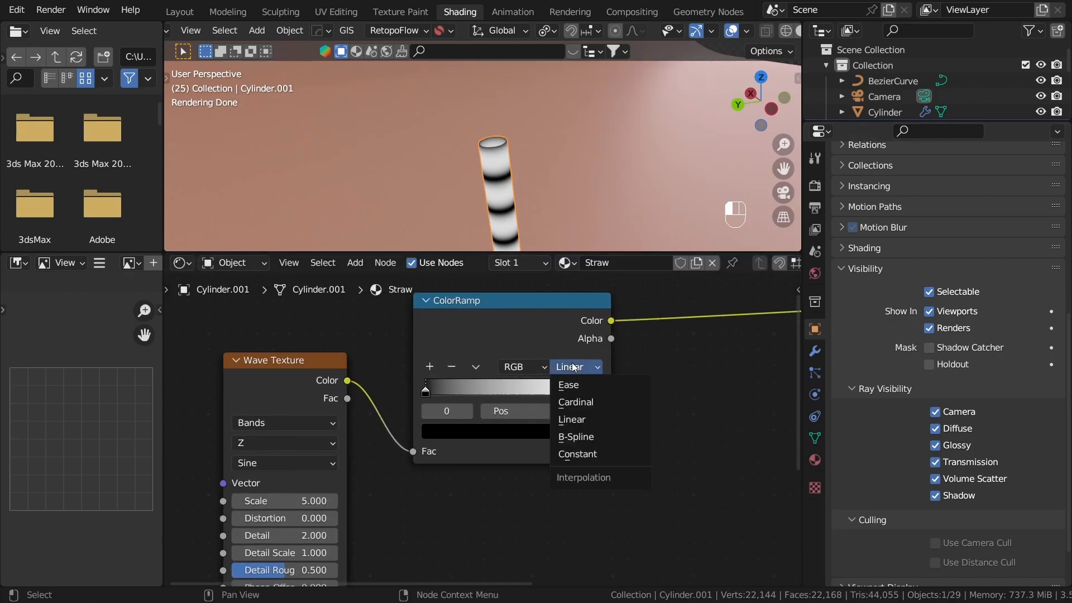
left_click(578, 453)
scroll(480, 428, "up", 1)
mouse_move(419, 379)
left_mouse_down()
mouse_move(526, 376)
mouse_move(413, 380)
left_mouse_up()
left_click_drag(630, 381, 501, 386)
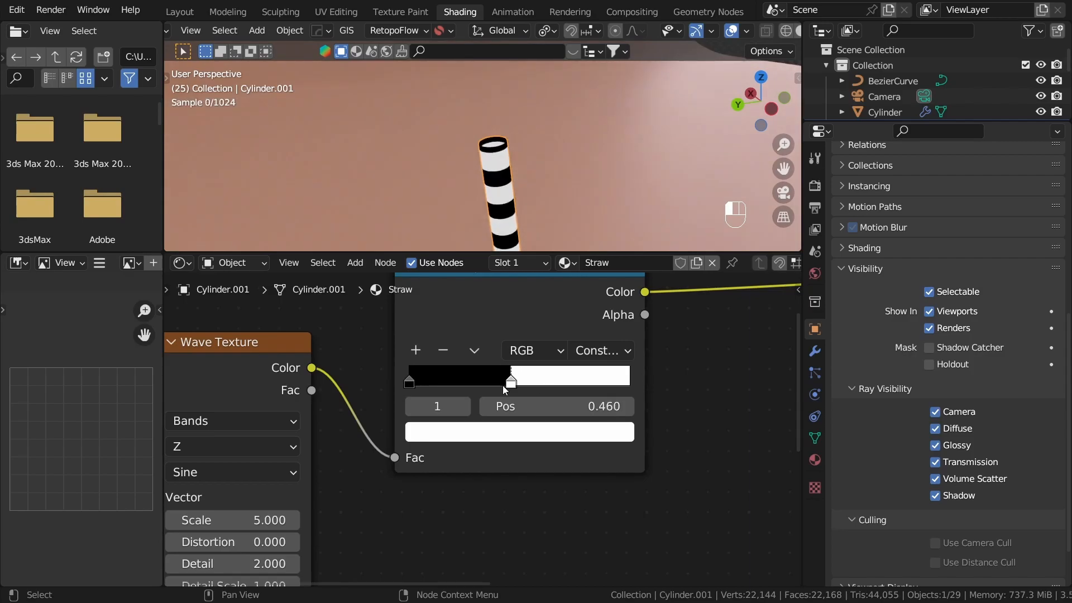
middle_click_drag(545, 226, 530, 192)
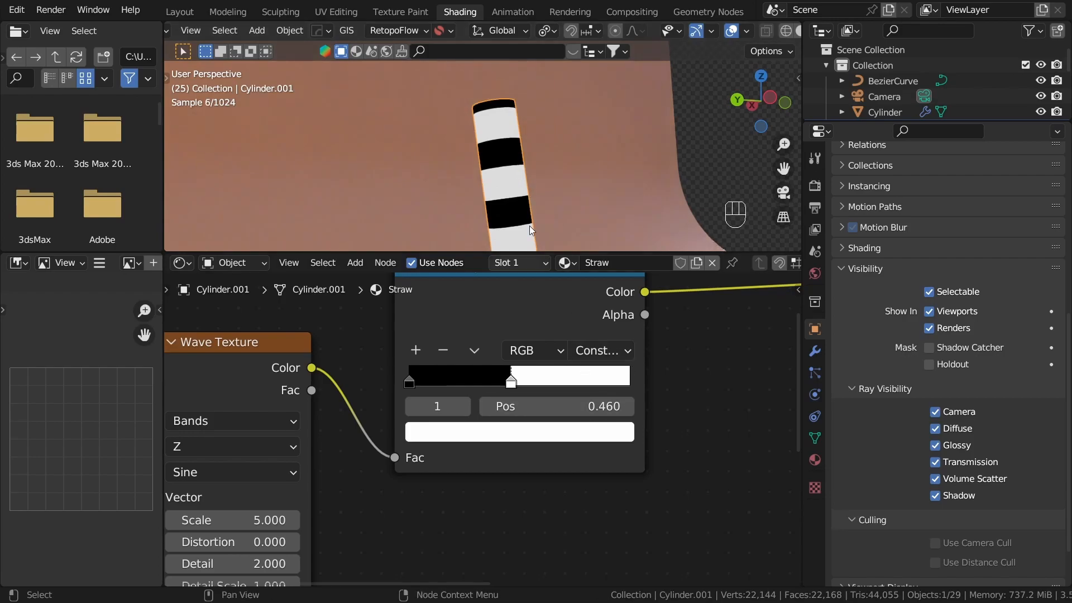
scroll(491, 446, "down", 1)
scroll(485, 446, "up", 2)
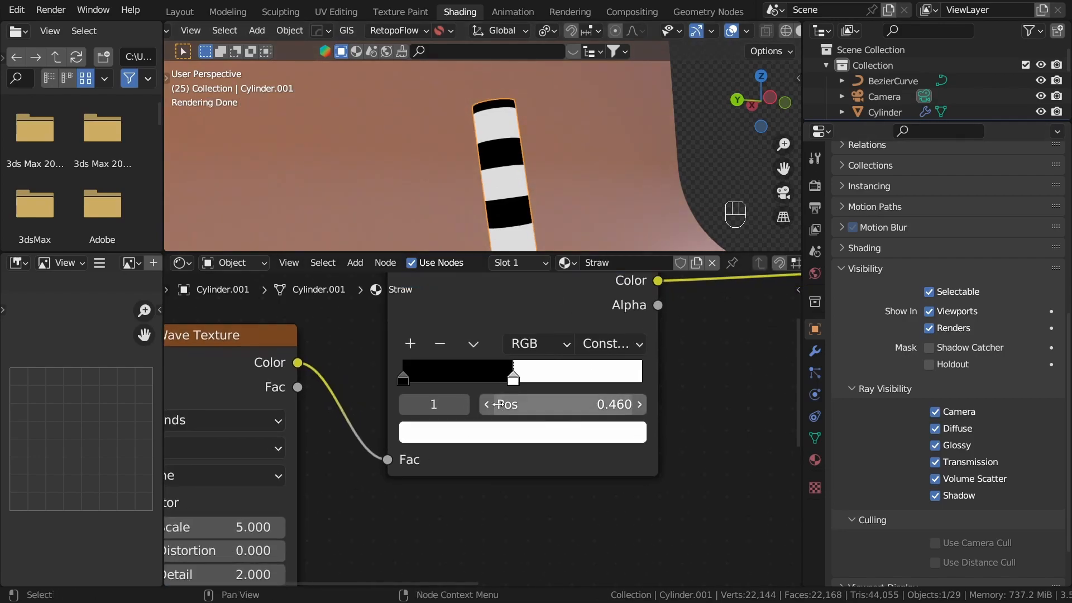
Step: Change the ColorRamp's black stop to a saturated red with a value of about 0.872
left_click(402, 381)
left_click(424, 434)
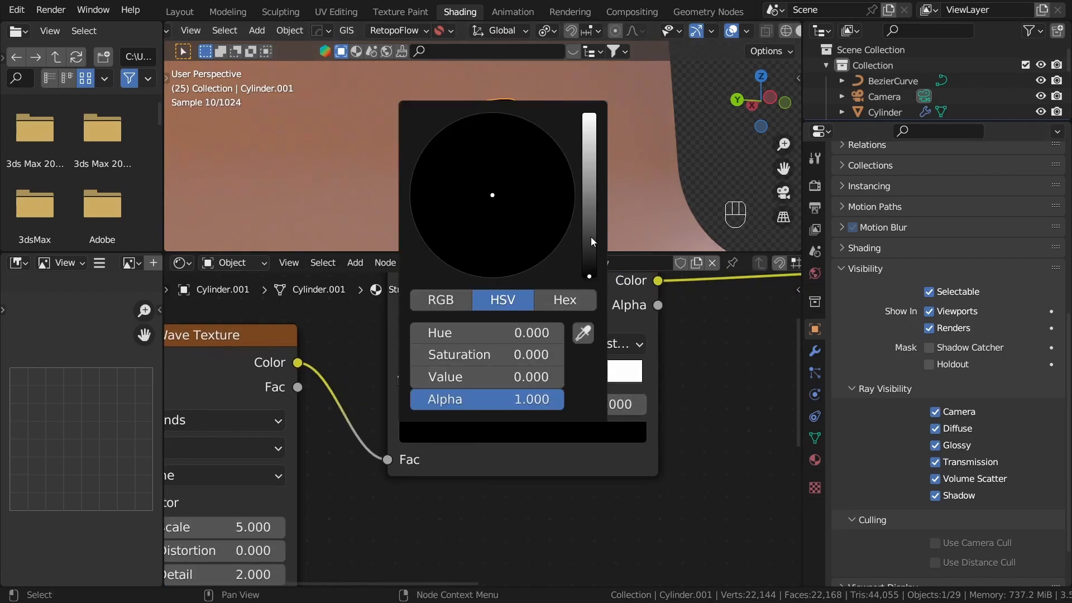
left_click_drag(588, 203, 589, 121)
left_click_drag(472, 251, 484, 277)
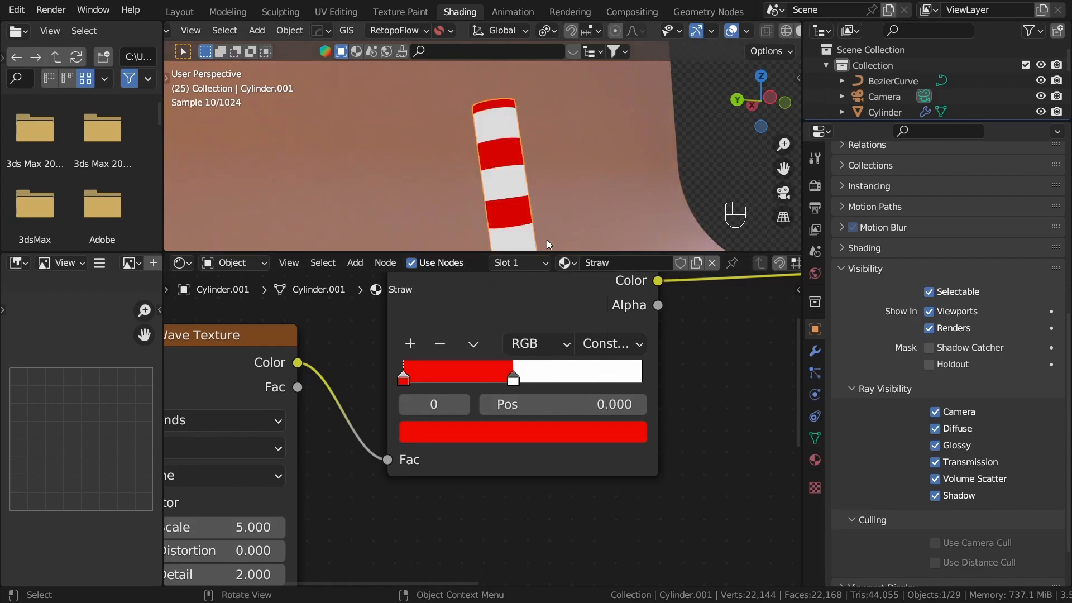
Step: Connect the ColorRamp's color to the Principled BSDF's Base Color and link the shader back to the Material Output
scroll(547, 186, "down", 4)
scroll(481, 367, "down", 3)
left_click_drag(427, 354, 678, 375)
middle_click_drag(615, 422, 488, 430)
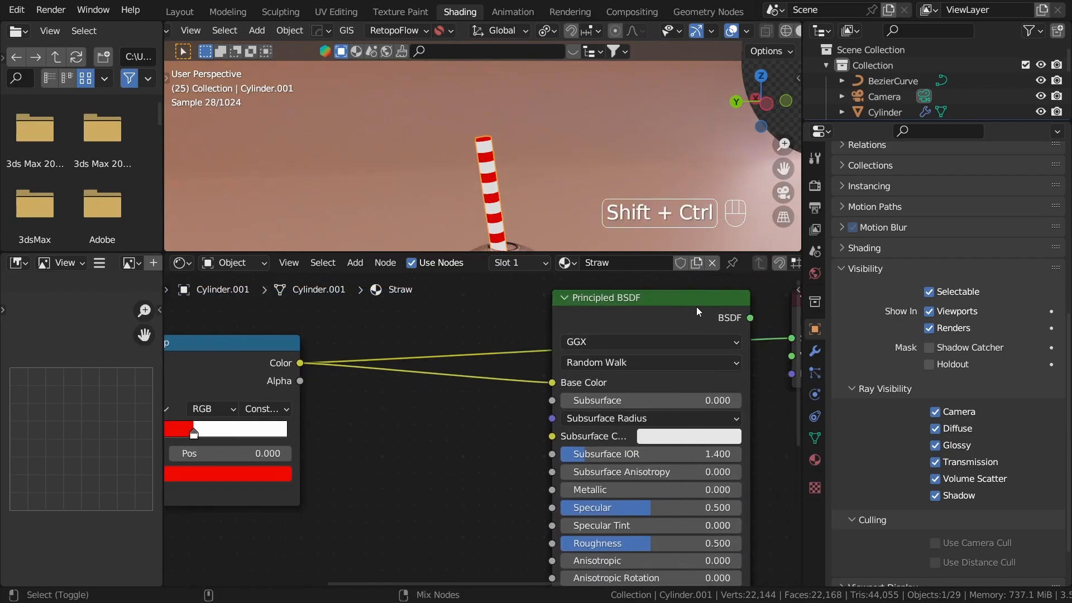
left_click(696, 307, "ctrl+shift")
scroll(550, 145, "down", 3)
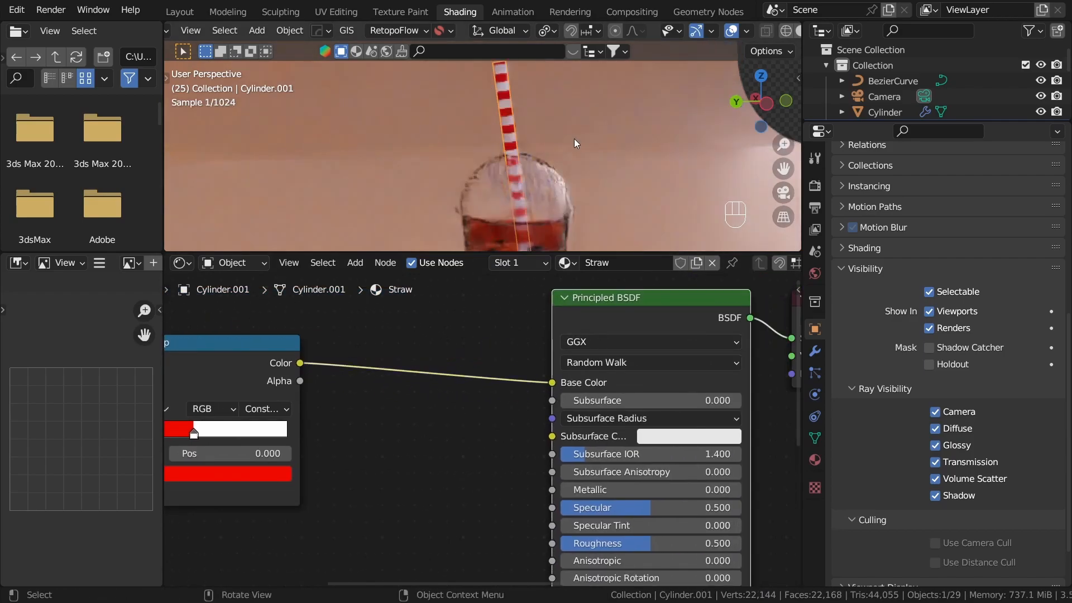
Step: Duplicate the ColorRamp with its Wave Texture link kept and place the copy below the original
middle_click_drag(339, 481, 507, 429)
scroll(508, 430, "down", 5)
left_click(414, 353)
middle_click_drag(525, 388, 456, 389)
middle_click_drag(399, 409, 439, 396)
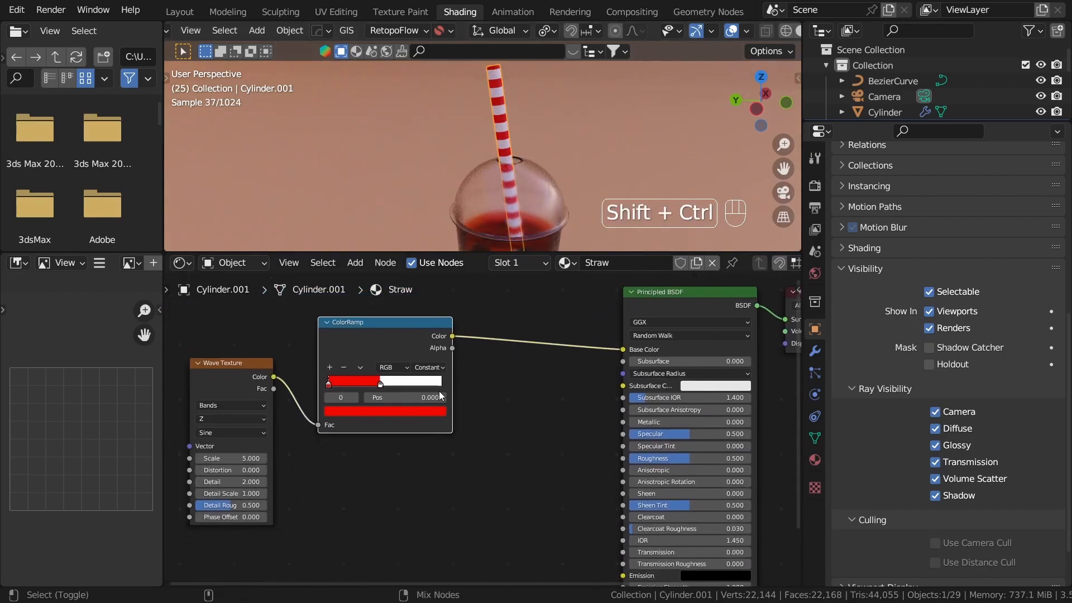
key("ctrl+shift+d")
left_click(448, 514)
left_click(539, 455)
Step: Set the Principled BSDF's Subsurface to about 0.032 for the Straw material
middle_click_drag(681, 397, 371, 381)
scroll(370, 382, "up", 4)
middle_click_drag(370, 382, 562, 518)
scroll(550, 486, "up", 8)
middle_click_drag(513, 130, 472, 212, "shift")
mouse_move(661, 418)
left_mouse_down()
mouse_move(679, 417)
mouse_move(670, 418)
left_mouse_up()
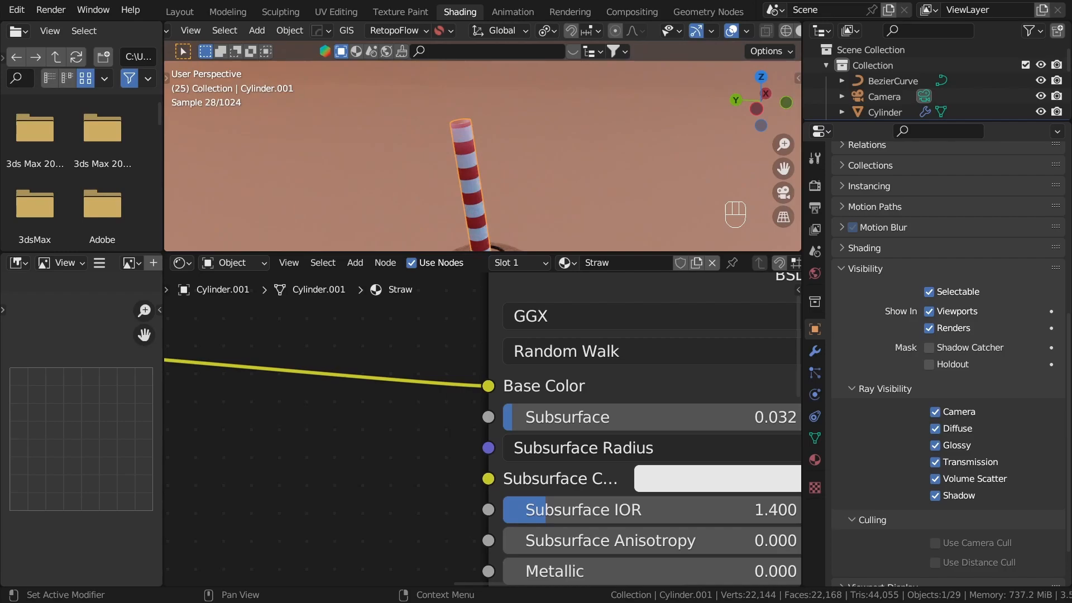
Step: Connect the duplicated ColorRamp's color to the Principled BSDF's Subsurface Color
scroll(342, 418, "down", 4)
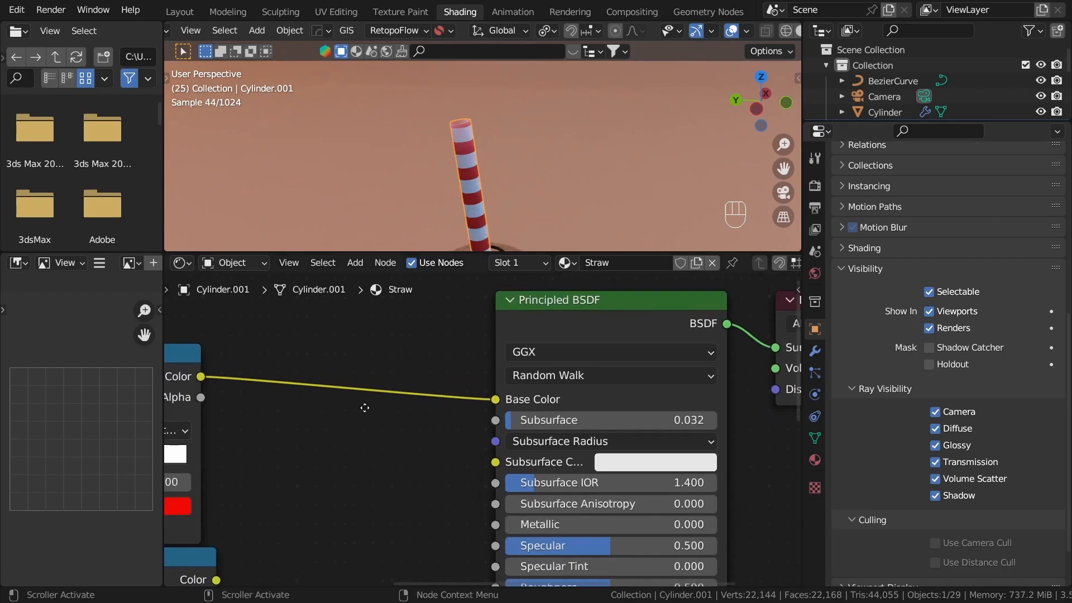
left_click_drag(358, 493, 636, 375)
middle_click_drag(518, 504, 669, 431)
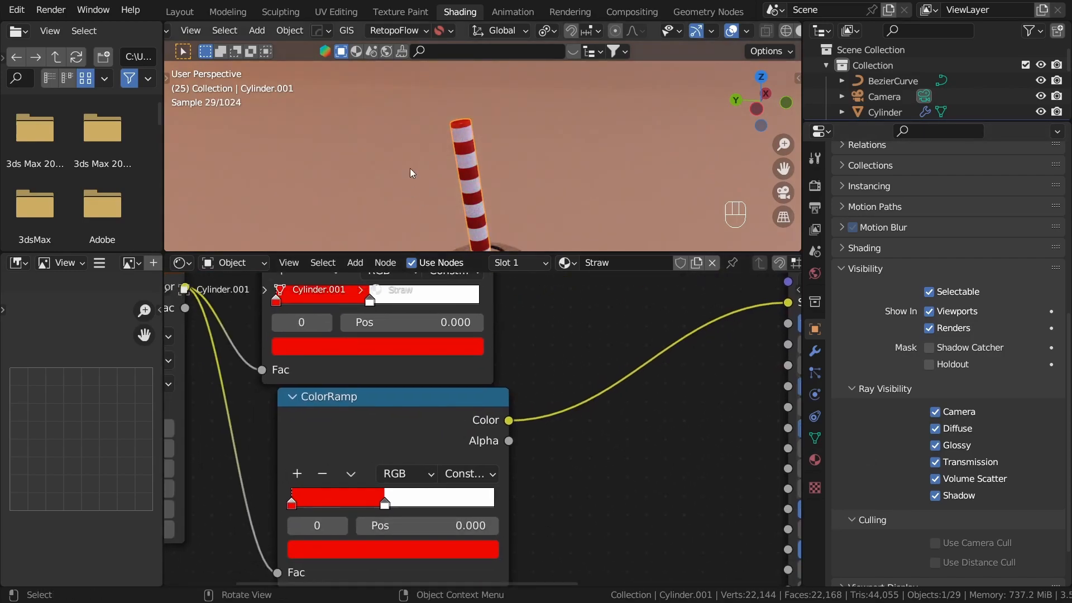
Step: Recolor the lower ColorRamp's red stop to a bright orange at full value
scroll(469, 162, "up", 2)
middle_click_drag(482, 163, 507, 149)
middle_click_drag(507, 520, 553, 426)
scroll(433, 468, "up", 3)
middle_click_drag(433, 467, 443, 527)
left_click(447, 511)
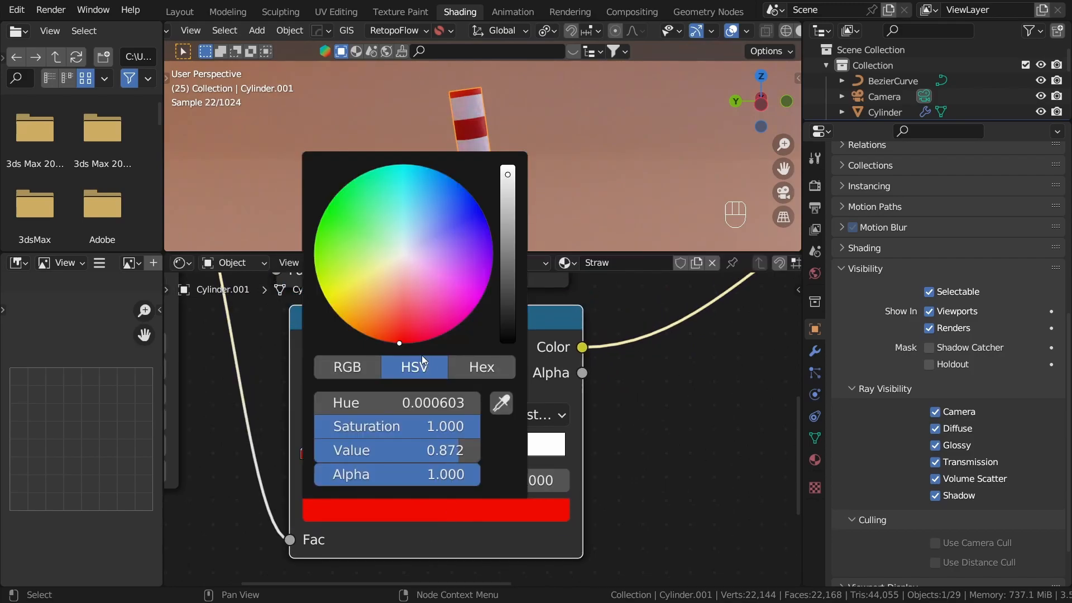
left_click(386, 330)
scroll(386, 329, "up", 3)
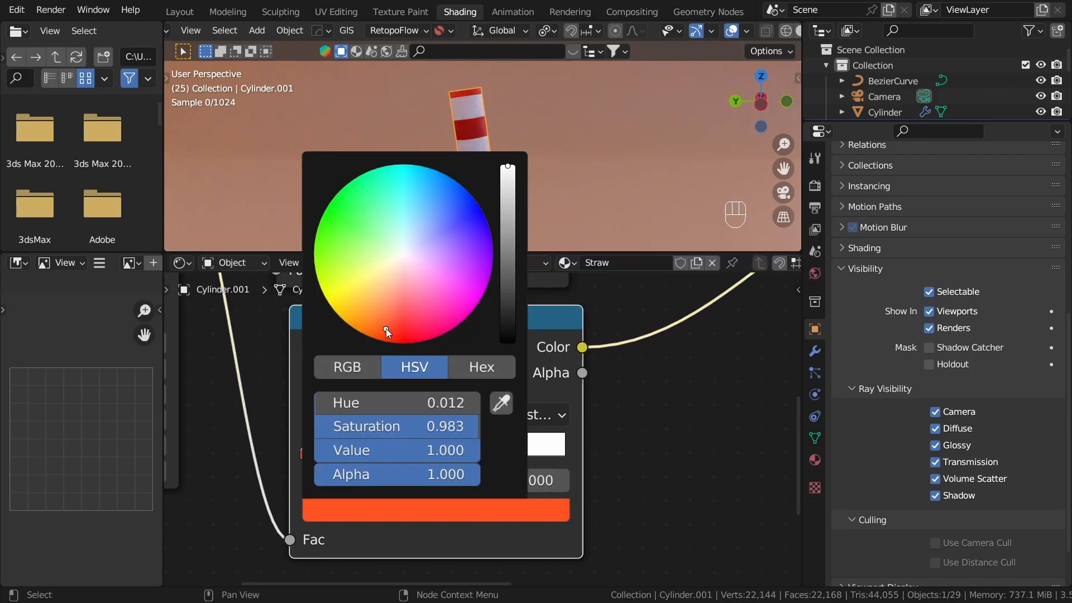
left_click_drag(386, 329, 384, 328)
scroll(530, 183, "down", 2)
middle_click_drag(531, 183, 502, 186)
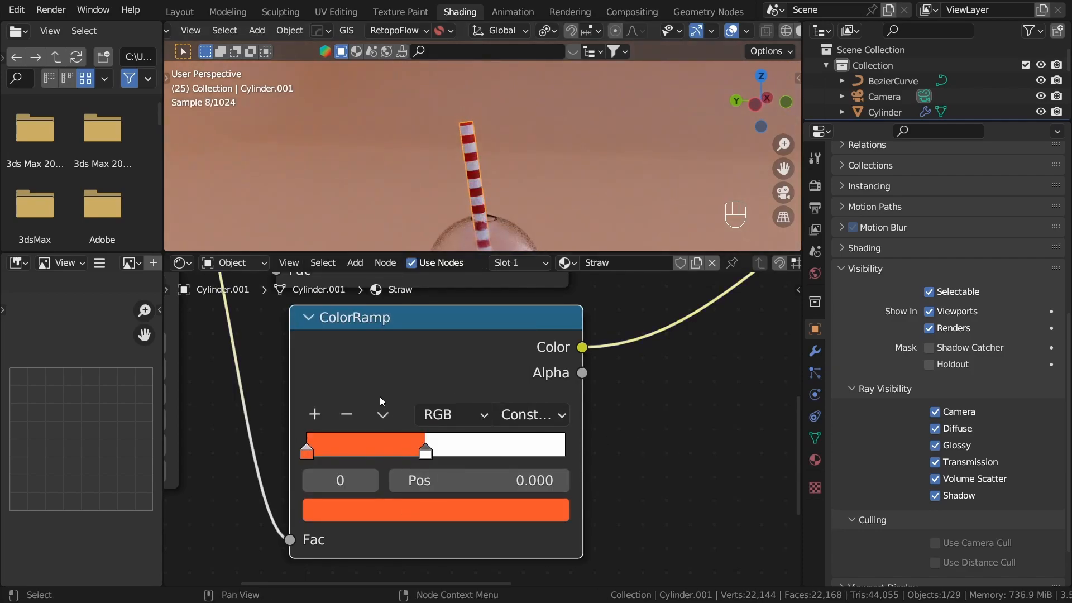
Step: Shift the lower ColorRamp's orange stop to a redder orange and bring the whole node tree into view
left_click(368, 510)
left_click(390, 331)
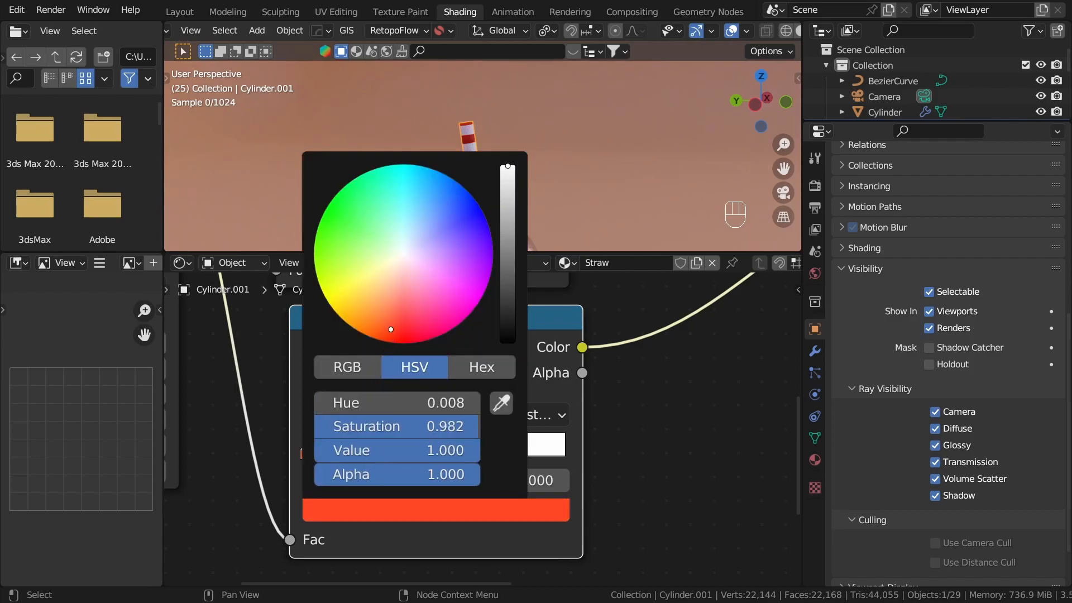
left_click(389, 333)
key("a")
key("a")
key("a")
scroll(510, 428, "down", 3)
scroll(510, 427, "down", 2)
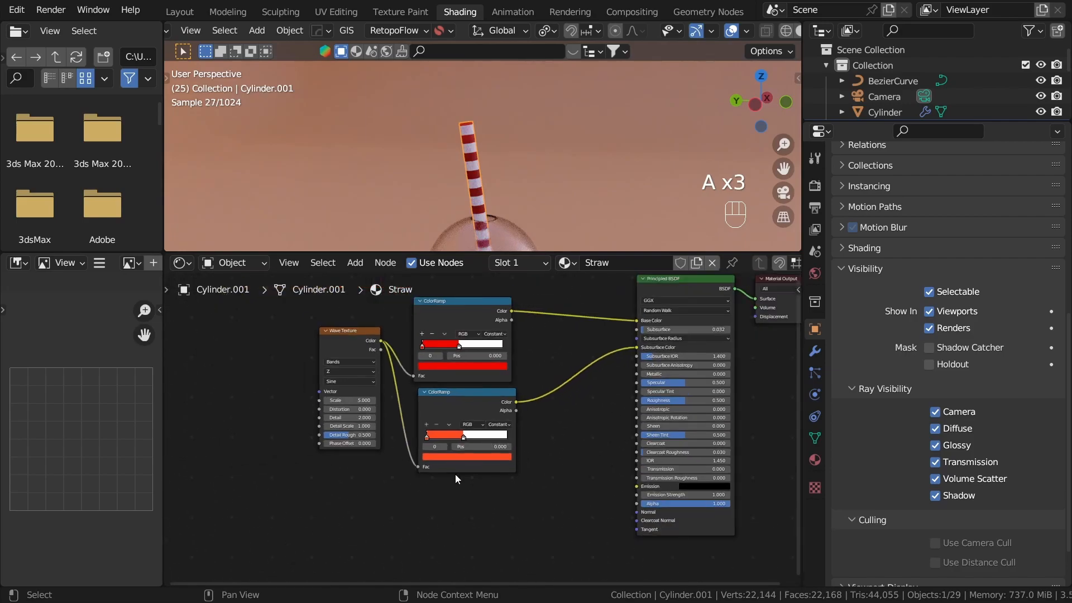
Step: Enlarge the 3D viewport over the node editor and toggle the camera view
left_click_drag(530, 256, 534, 393)
middle_click_drag(541, 286, 547, 230)
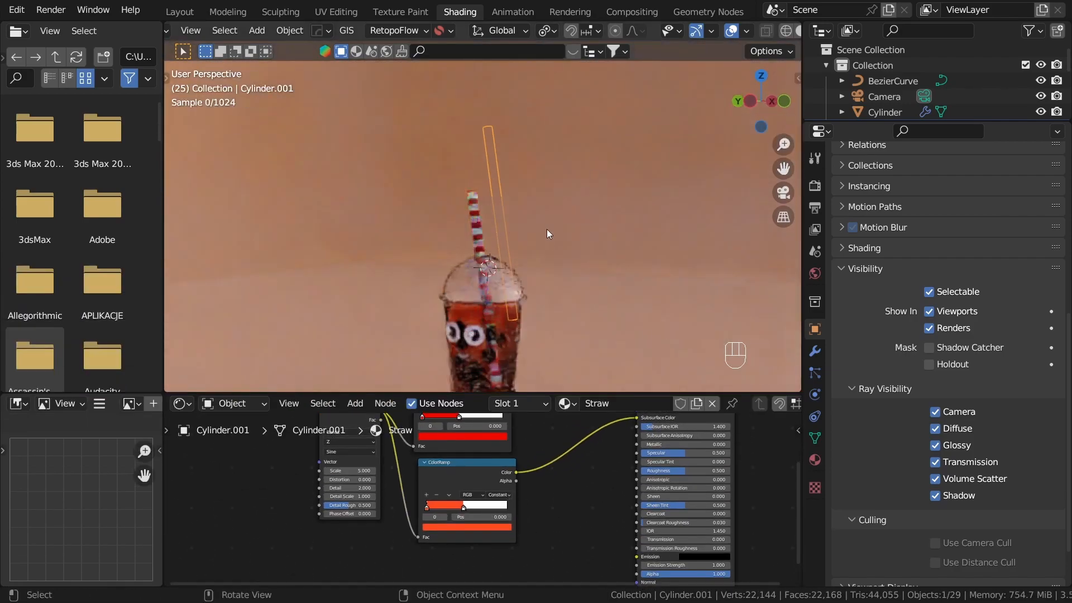
scroll(548, 229, "up", 1)
left_click(788, 190)
Step: Raise the camera along the global Z axis to a height of about 1.21 m
middle_click_drag(534, 190, 542, 239)
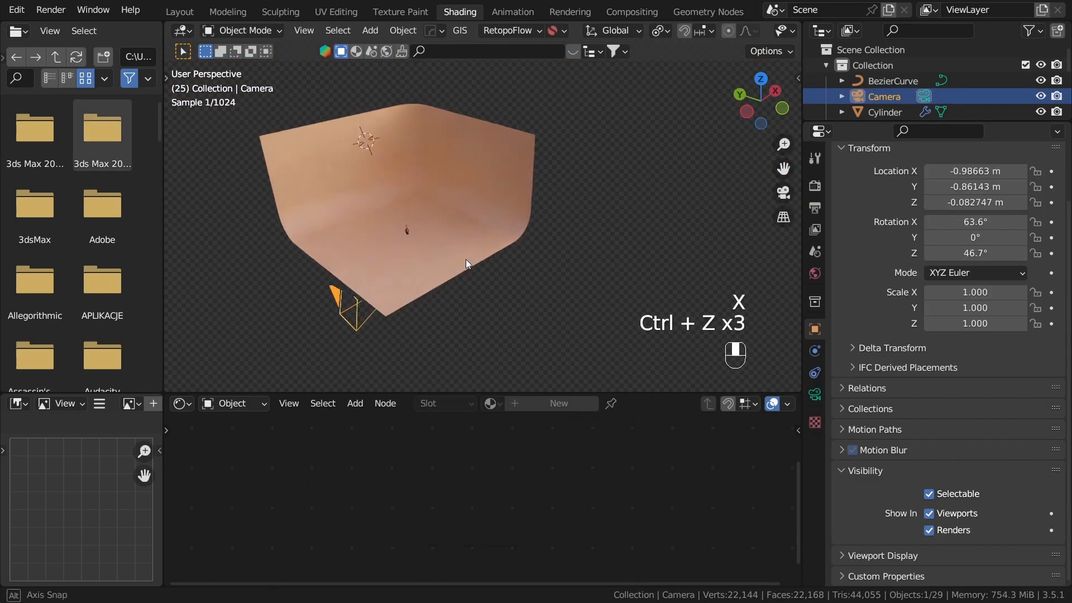
scroll(448, 310, "up", 5)
key("g")
key("z")
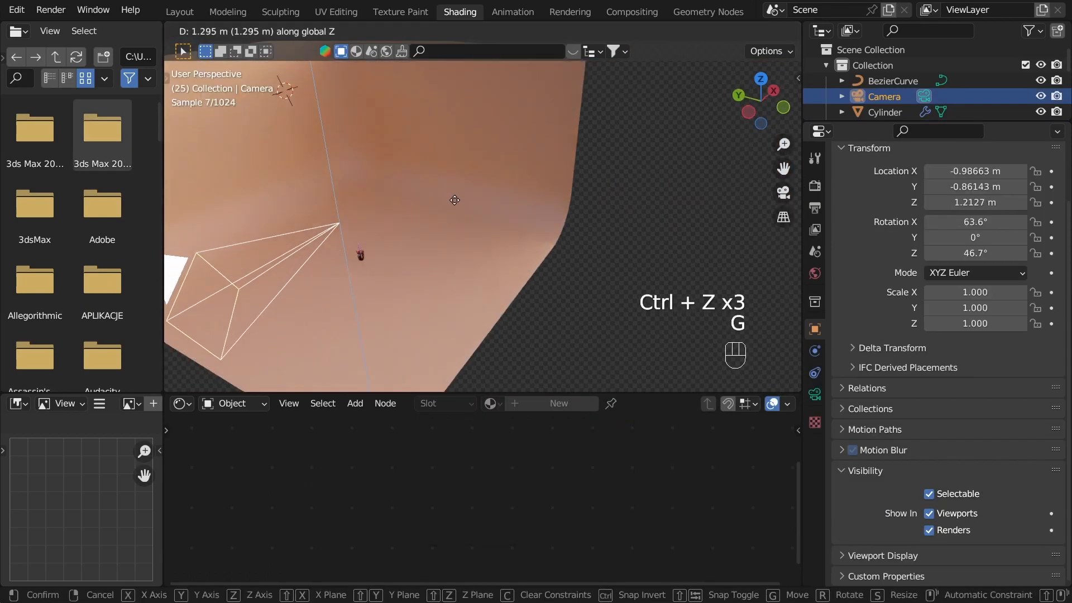
left_click(335, 317)
Step: Rotate the camera about Z to about -49.5° and move it to about X -1.59 m, Y -1.45 m
middle_click_drag(336, 321, 455, 236)
key("r")
key("z")
left_click(410, 262)
key("g")
left_click(433, 306)
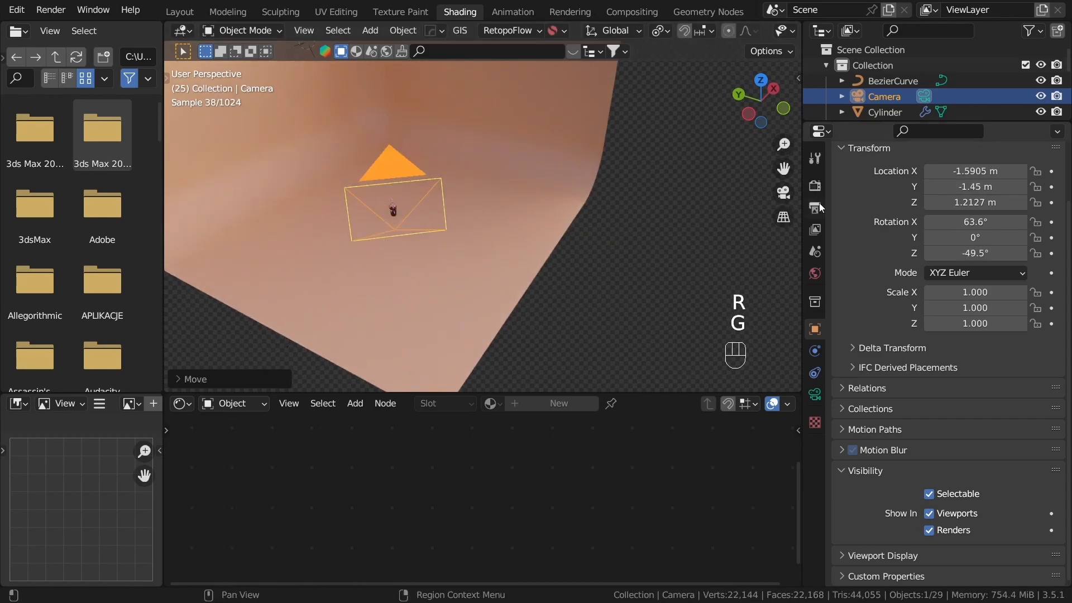
Step: Look through the camera and use Walk Navigation to bring it toward the cup, to about X -0.86 m, Y -0.72 m, Z 0.30 m
left_click(783, 193)
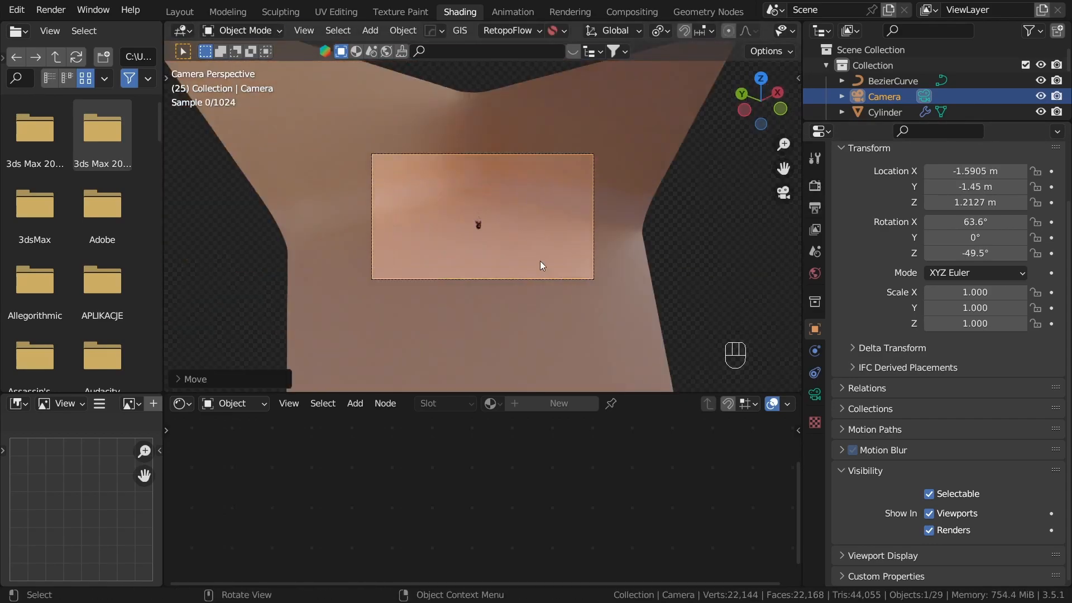
left_click(305, 30)
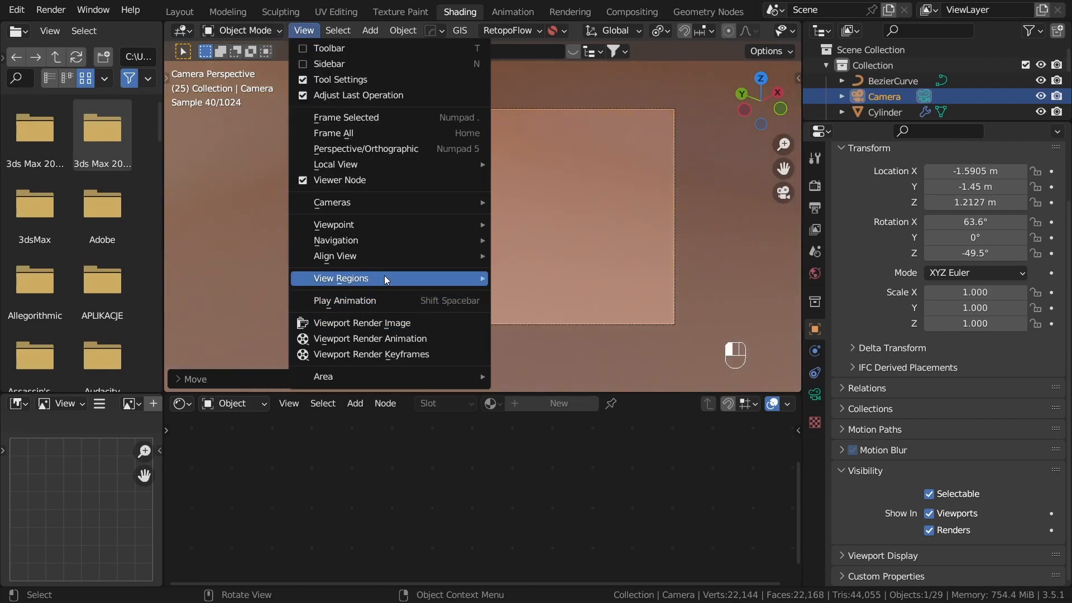
mouse_move(406, 243)
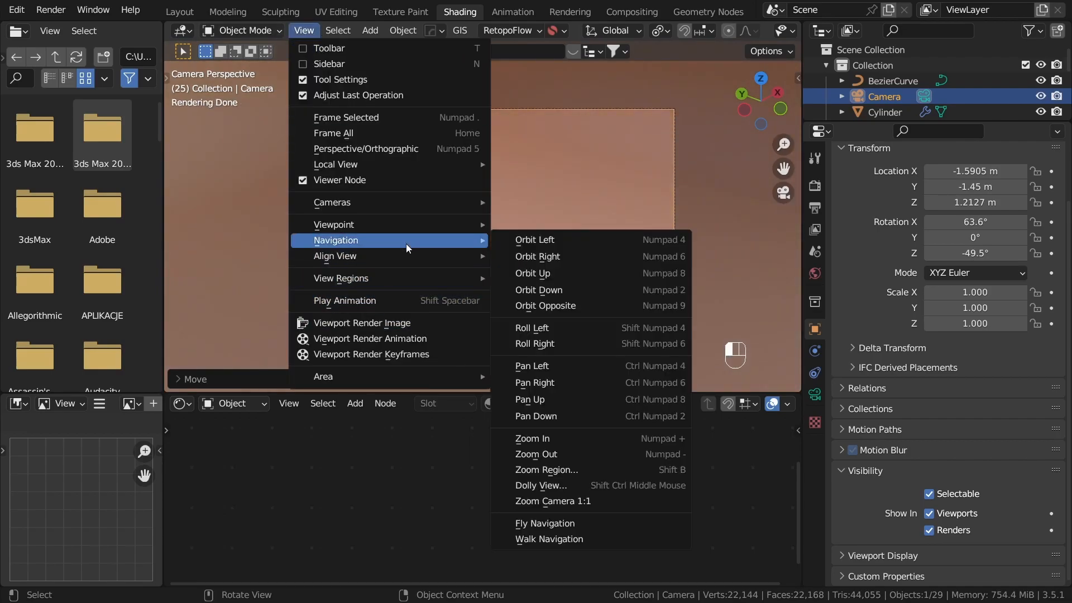
left_click(603, 539)
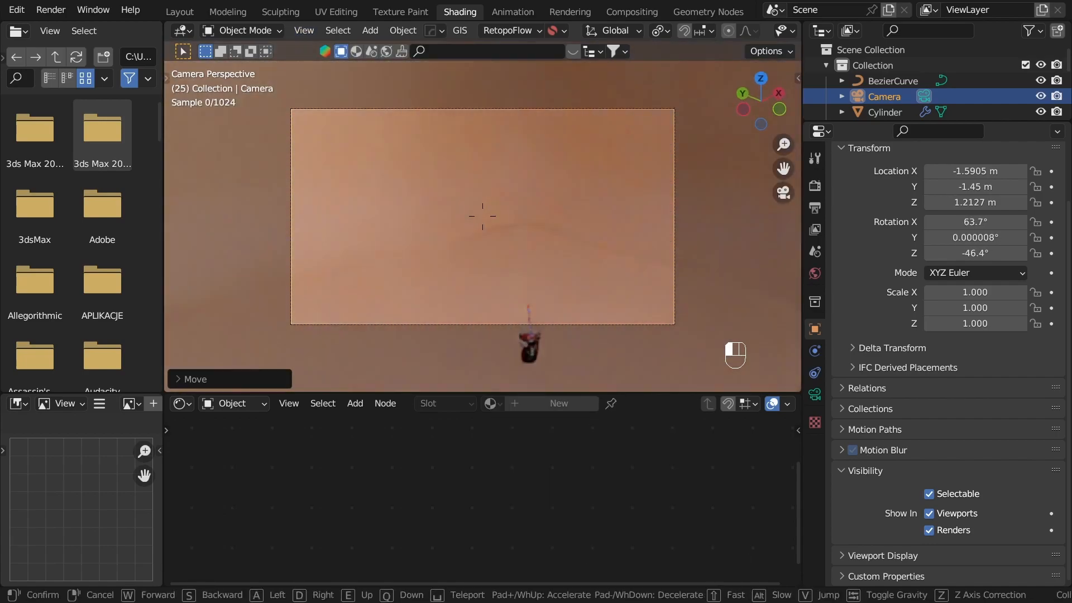
key("w")
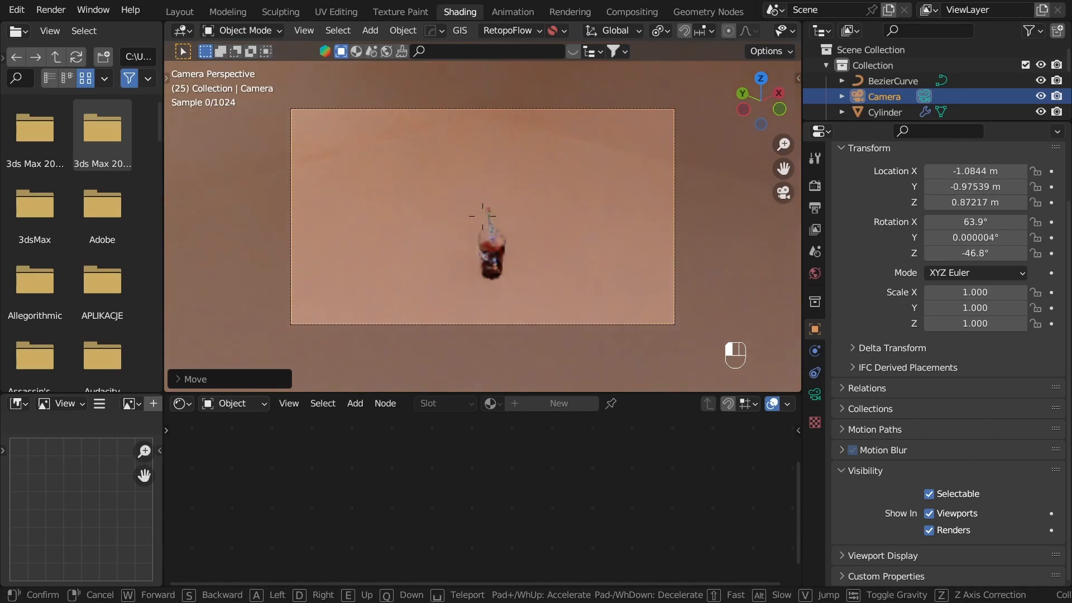
key("s")
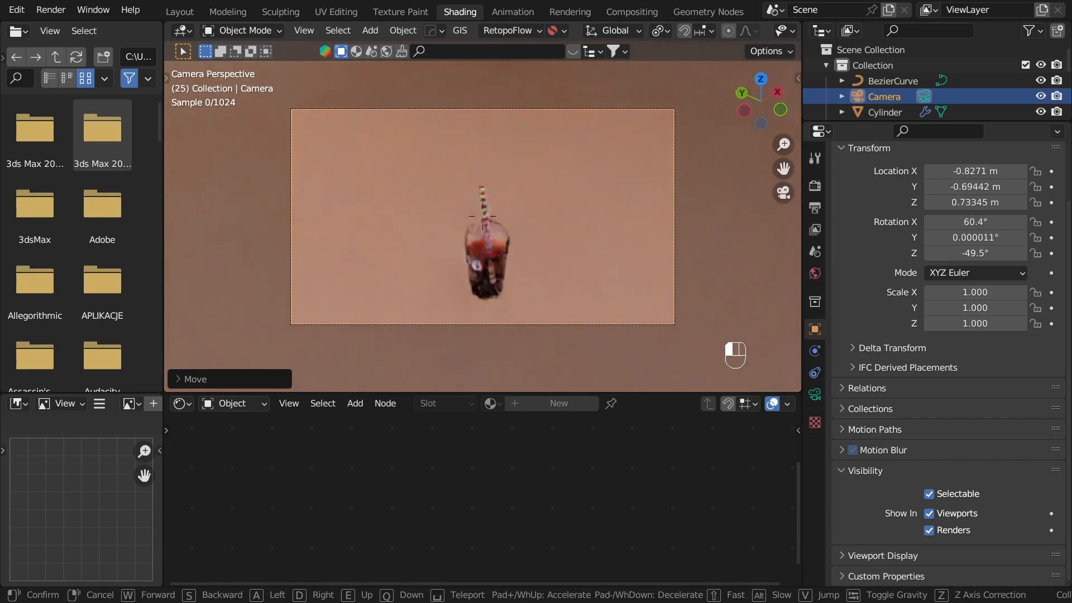
key("q")
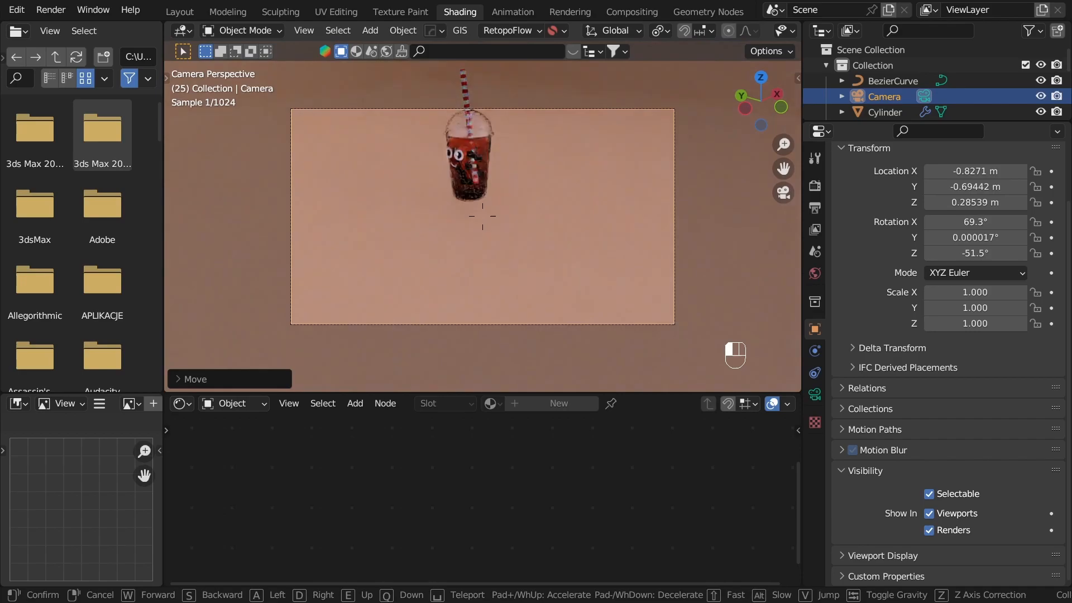
key("s")
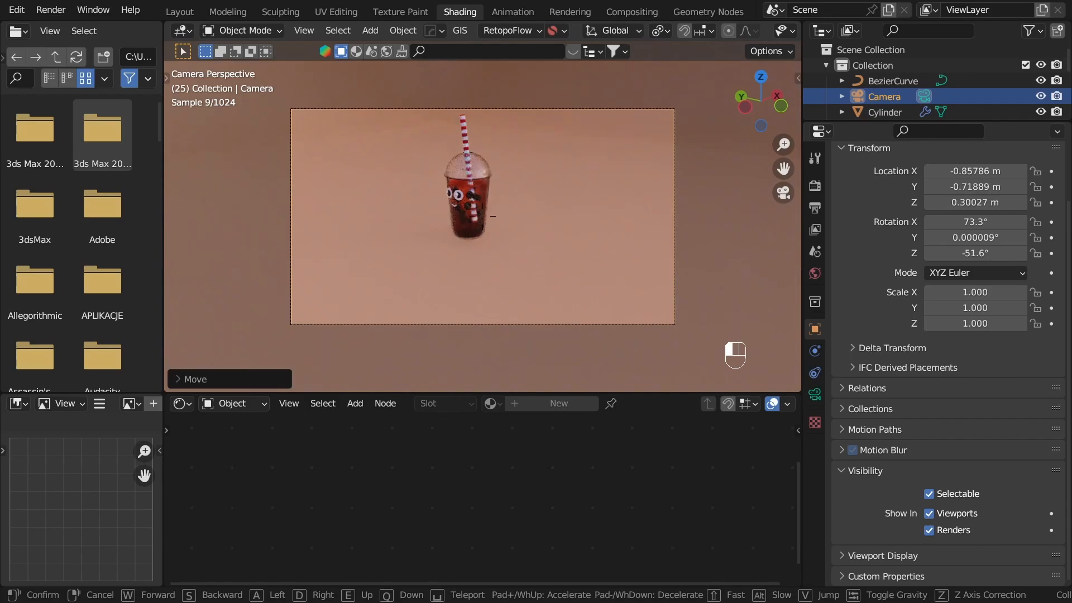
Step: Walk the camera around to face the cup's eyes, reaching about X -0.67 m, Y -0.16 m, Z 0.19 m
key("w")
key("a")
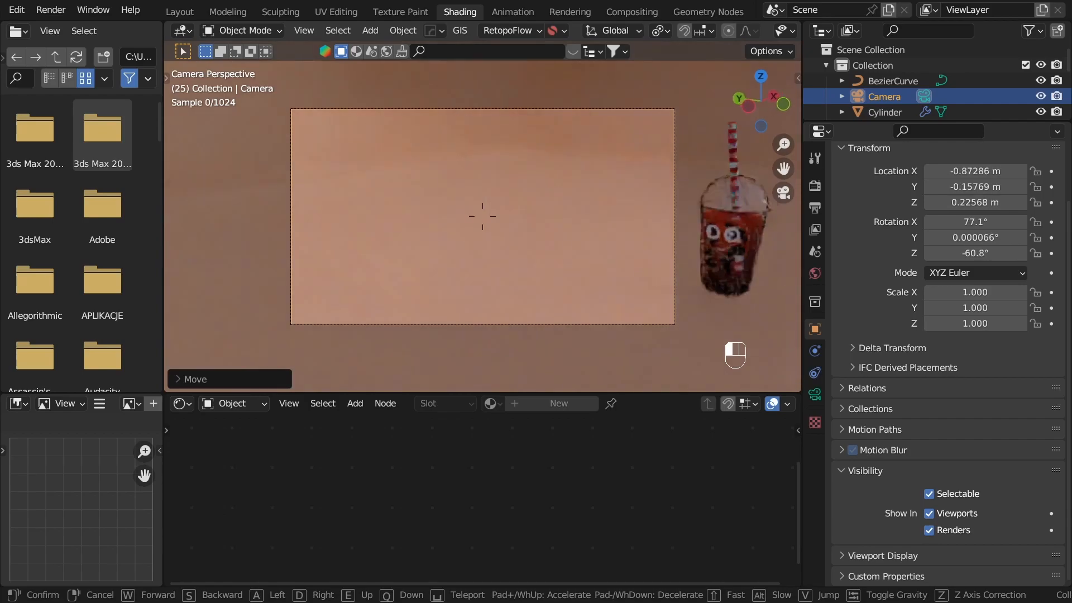
key("d")
key("w")
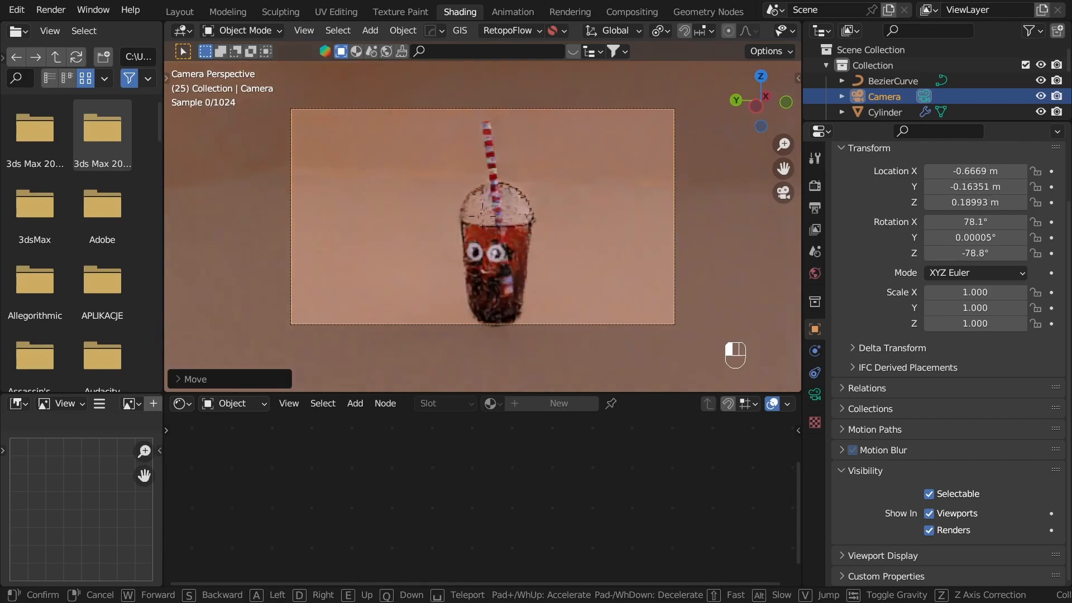
Step: Lower the camera to about X -0.61 m, Y -0.11 m, Z 0.11 m and aim it at the cup with rotation about X 82.9°, Z -80°
key("q")
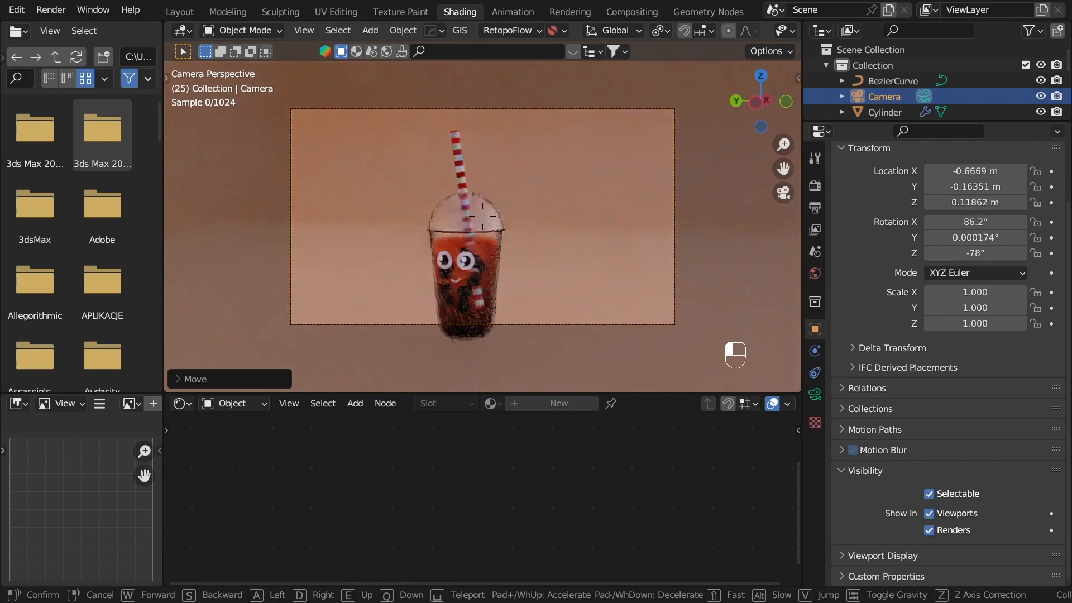
key("a")
key("w")
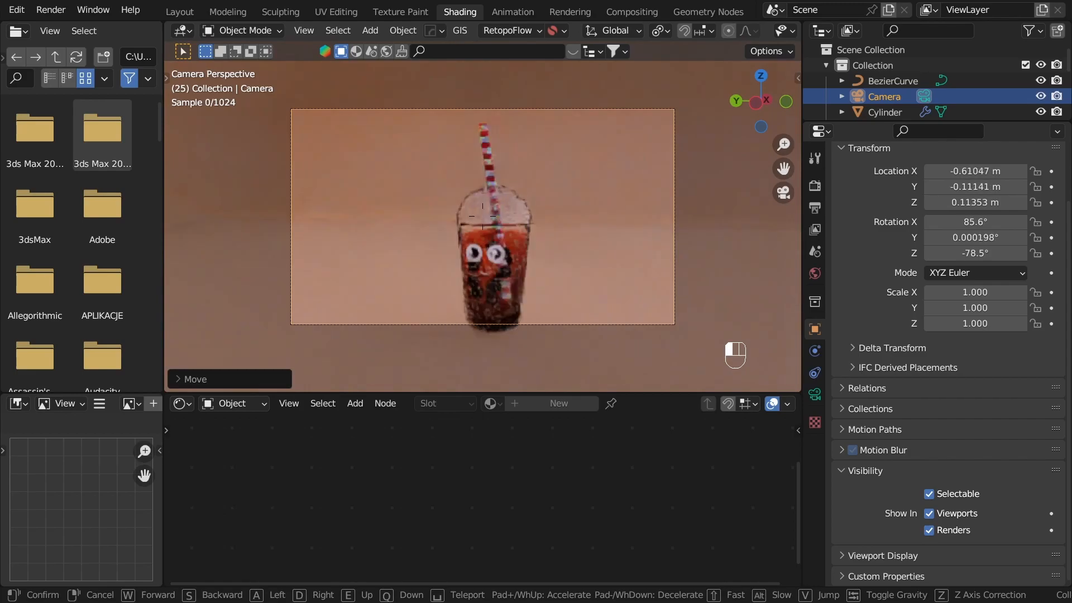
left_click(537, 256)
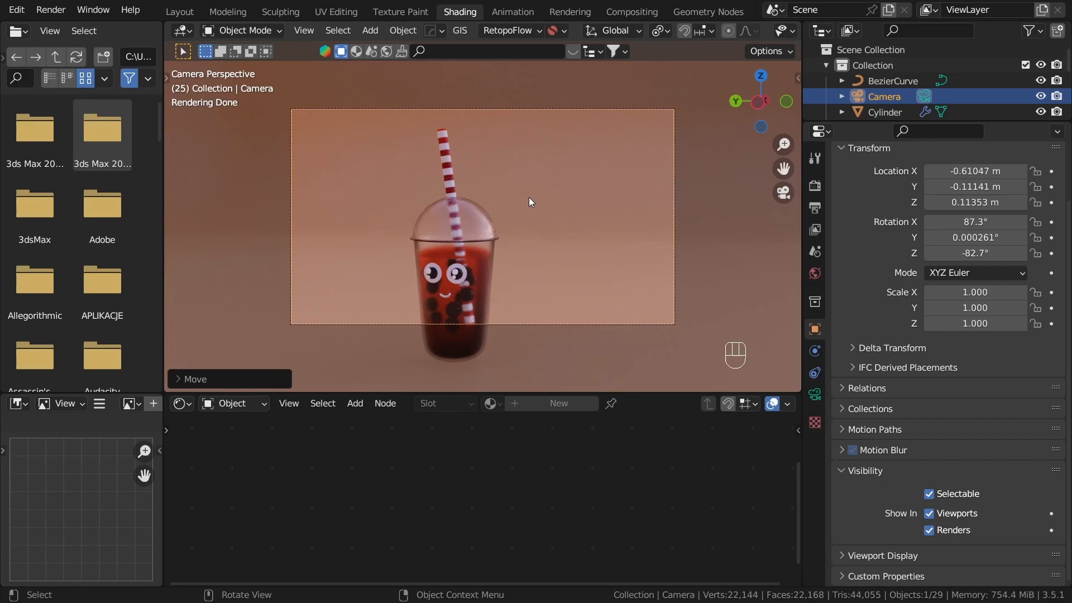
key("ctrl+w")
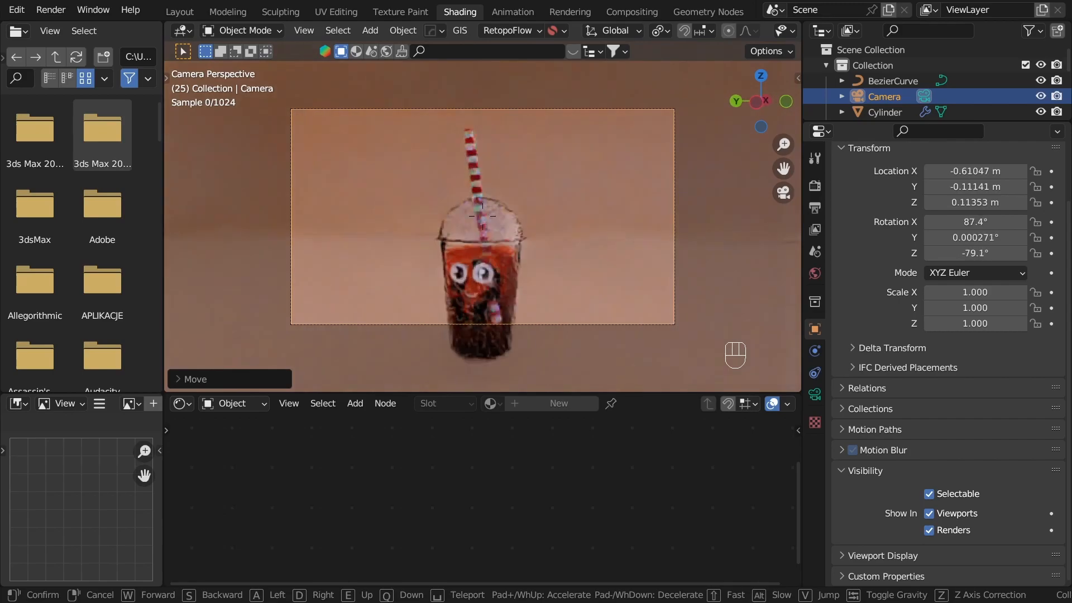
left_click(499, 163)
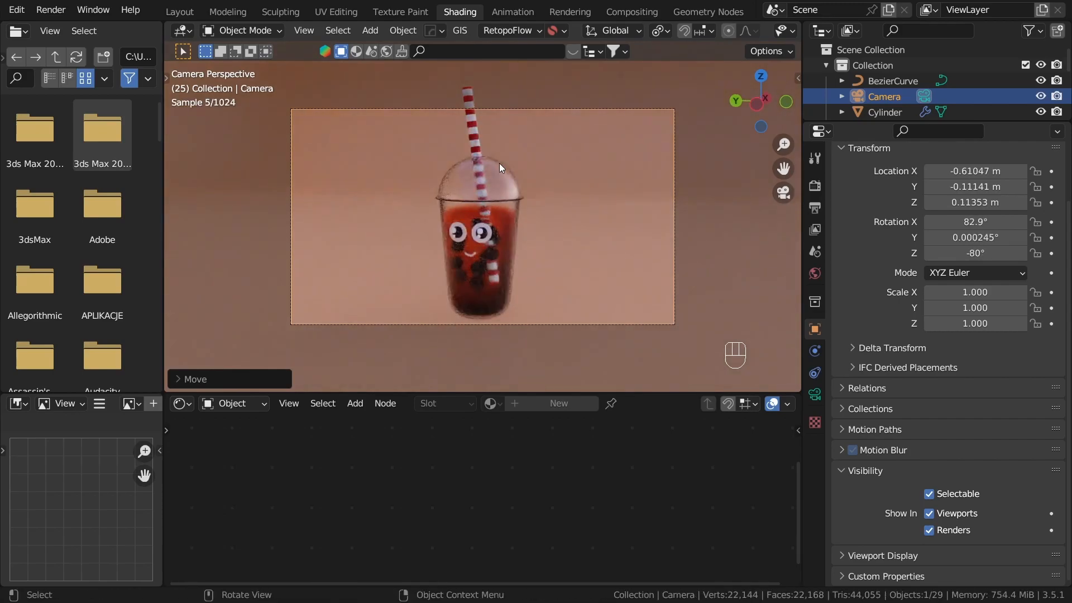